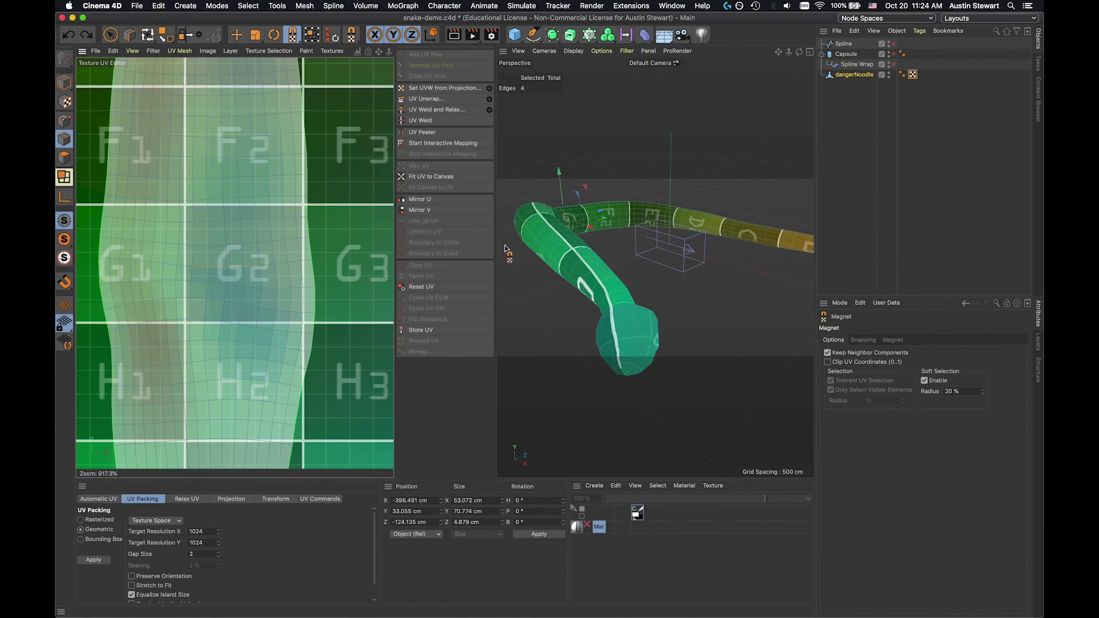
Switch the workspace to the BP - 3D Paint layout and activate the Brush tool.
{"action": "left_click", "coordinate": [1002, 21]}
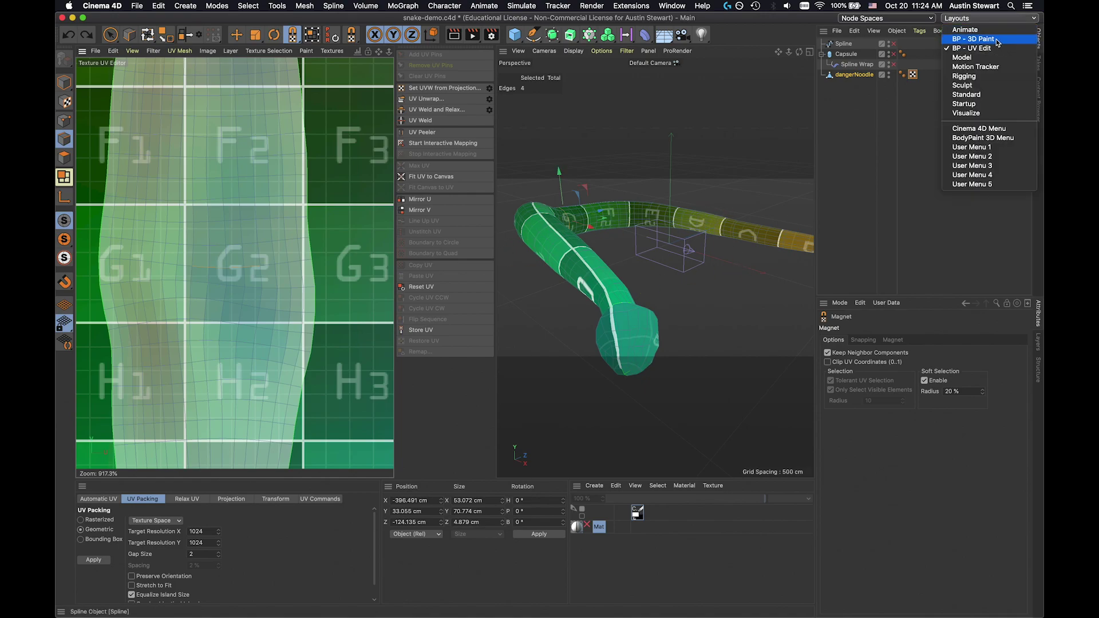
{"action": "left_click", "coordinate": [996, 40]}
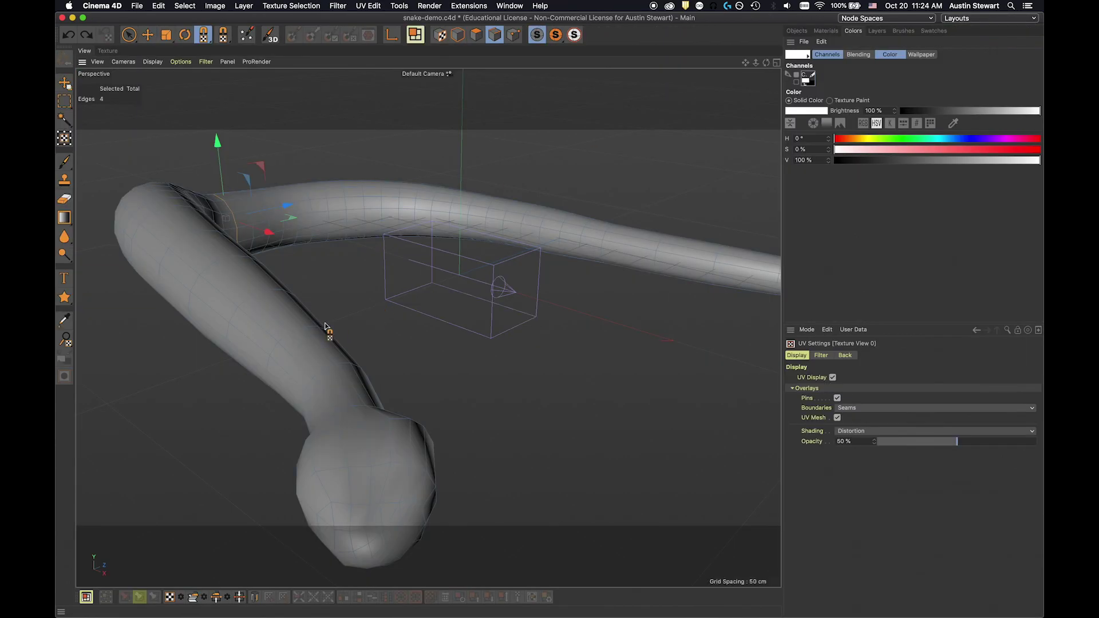
{"action": "scroll", "coordinate": [352, 334], "scroll_direction": "down", "scroll_amount": 1}
{"action": "scroll", "coordinate": [352, 335], "scroll_direction": "down", "scroll_amount": 2}
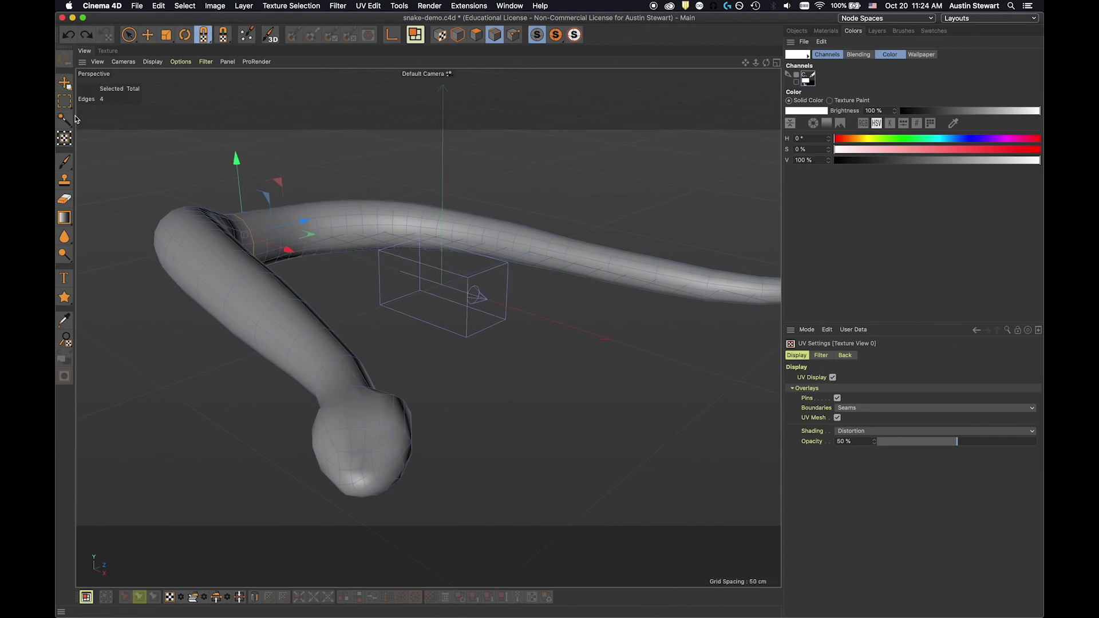
{"action": "left_click", "coordinate": [64, 166]}
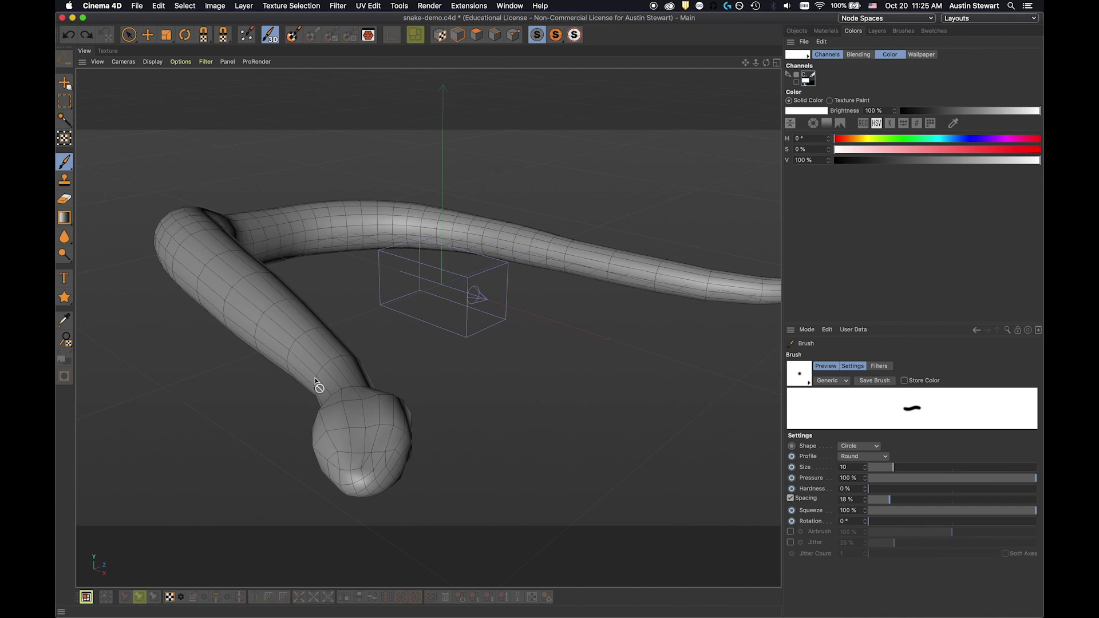
Start the BodyPaint 3D Setup Wizard and exclude the Capsule, so only dangerNoodle is set up for painting.
{"action": "left_click", "coordinate": [246, 35]}
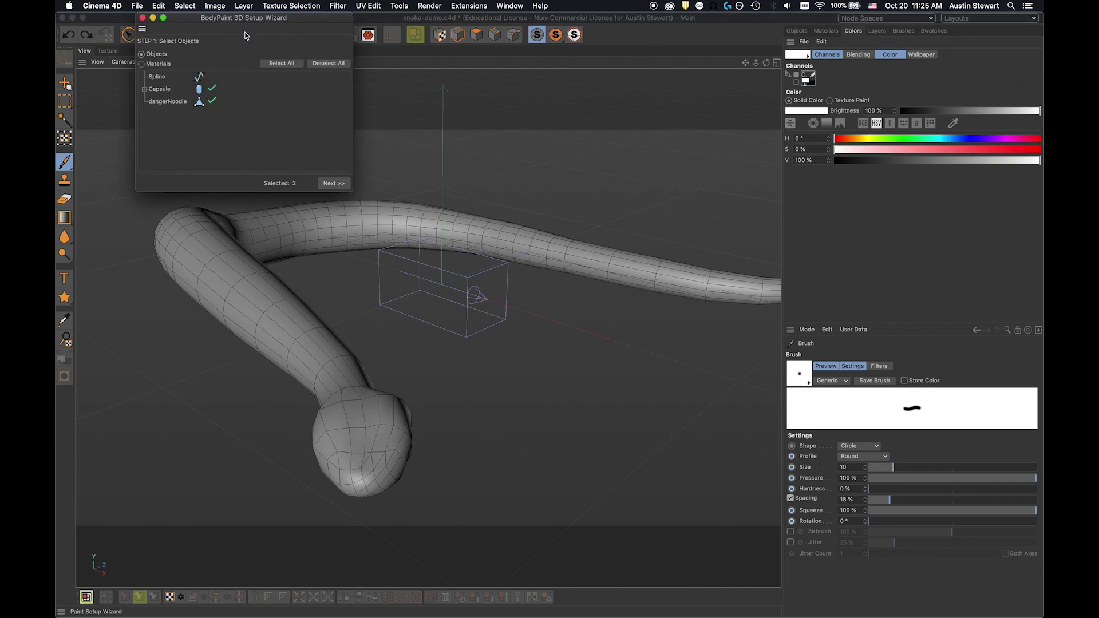
{"action": "left_click_drag", "start_coordinate": [235, 21], "coordinate": [524, 118]}
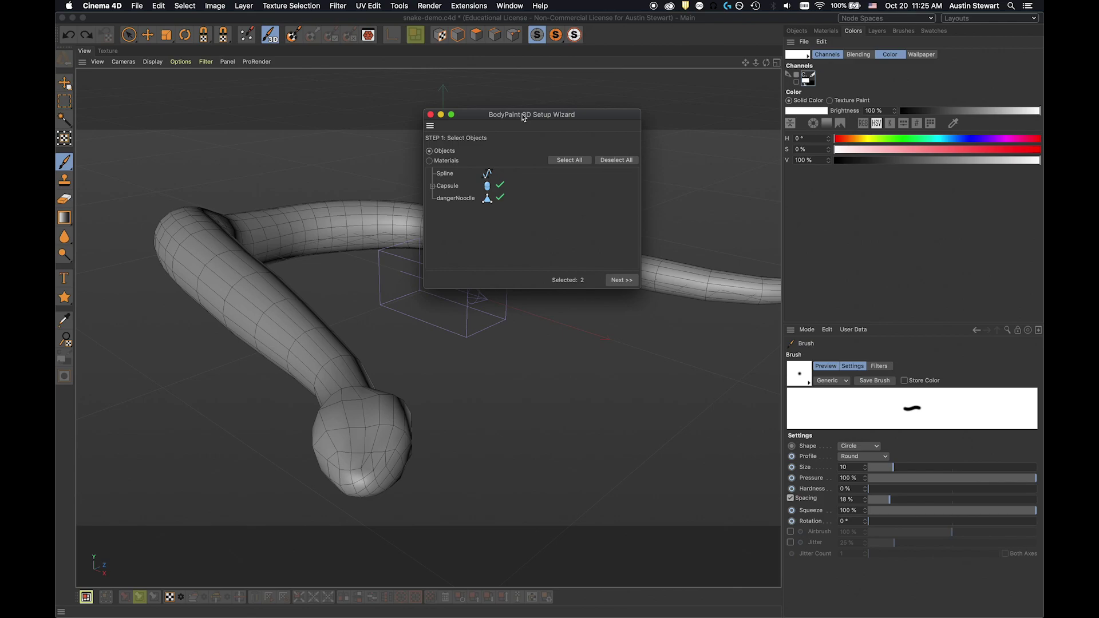
{"action": "left_click", "coordinate": [499, 186]}
{"action": "left_click", "coordinate": [625, 282]}
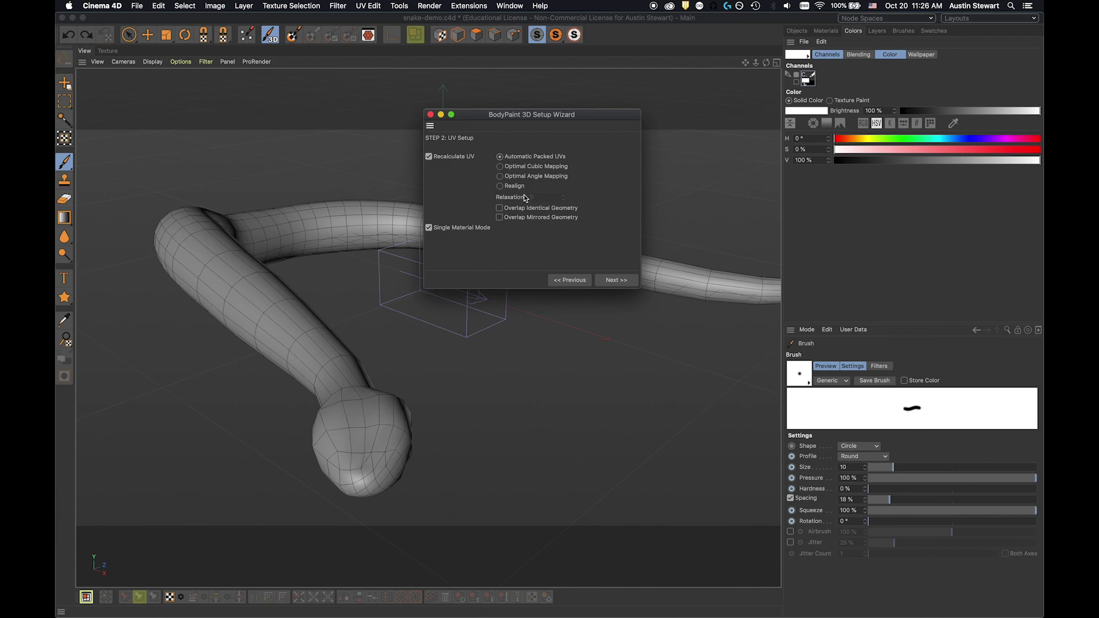
Choose Optimal Cubic Mapping, turn off Recalculate UV, and continue to the wizard's material options.
{"action": "left_click", "coordinate": [507, 167]}
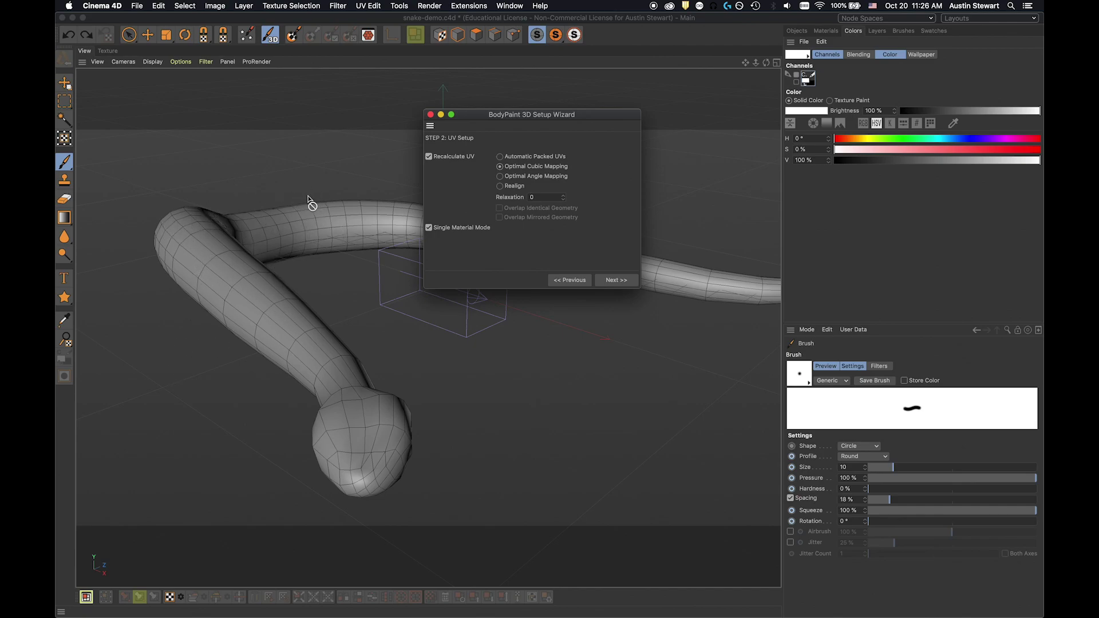
{"action": "left_click", "coordinate": [429, 158]}
{"action": "left_click", "coordinate": [619, 285]}
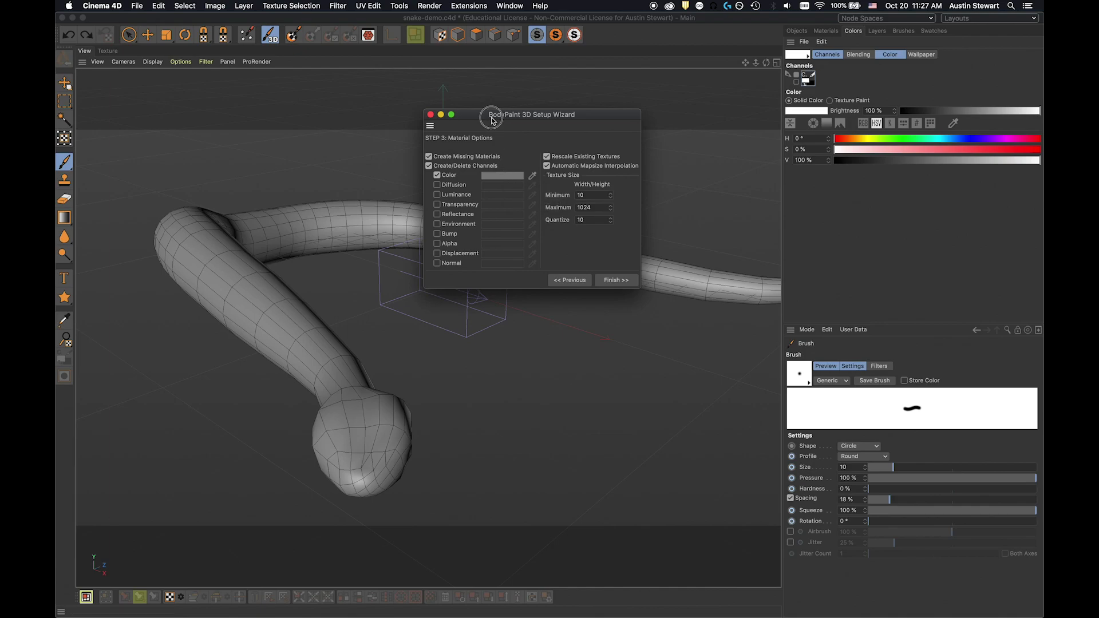
Add a Bump channel alongside Color, set the maximum texture size to 4096, and finish the wizard.
{"action": "left_click_drag", "start_coordinate": [492, 117], "coordinate": [492, 97]}
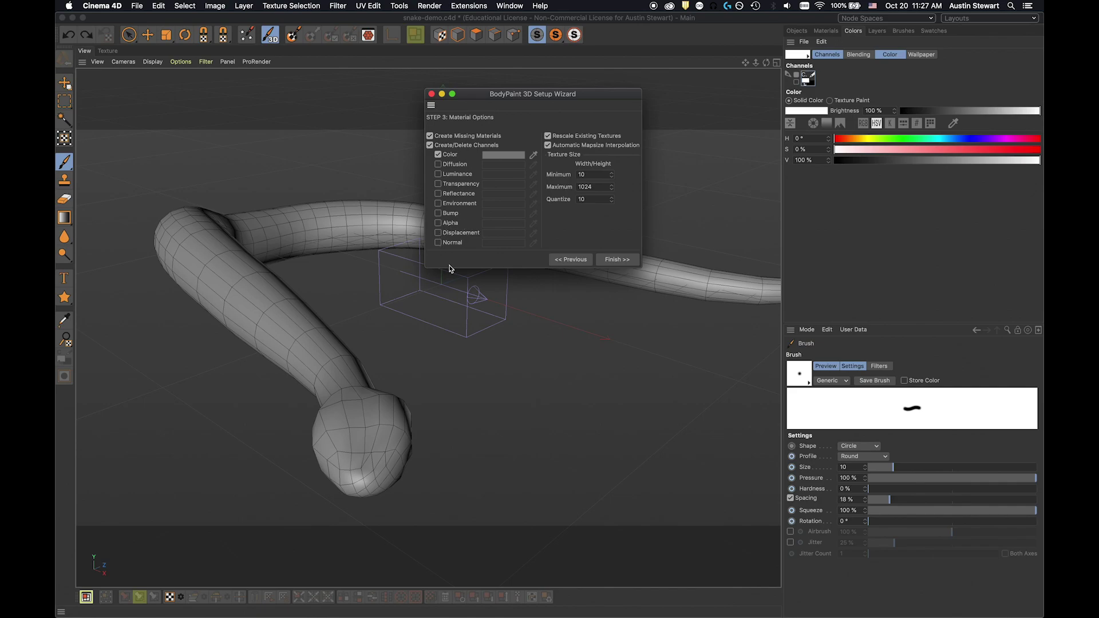
{"action": "left_click", "coordinate": [438, 214]}
{"action": "left_click_drag", "start_coordinate": [511, 96], "coordinate": [491, 78]}
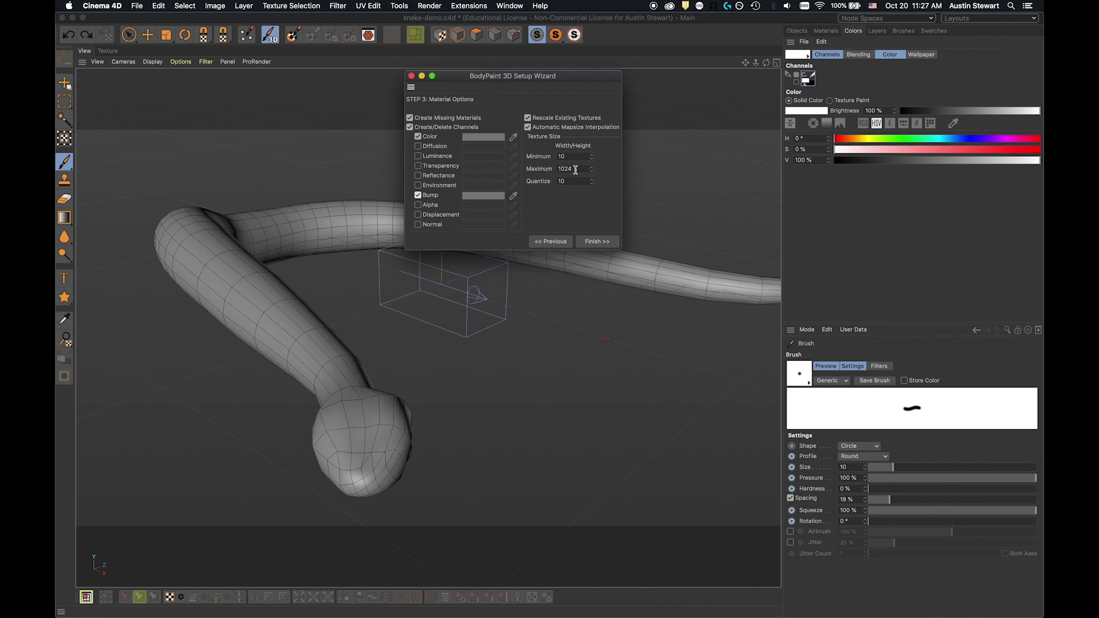
{"action": "left_click_drag", "start_coordinate": [576, 169], "coordinate": [541, 172]}
{"action": "type", "text": "4096"}
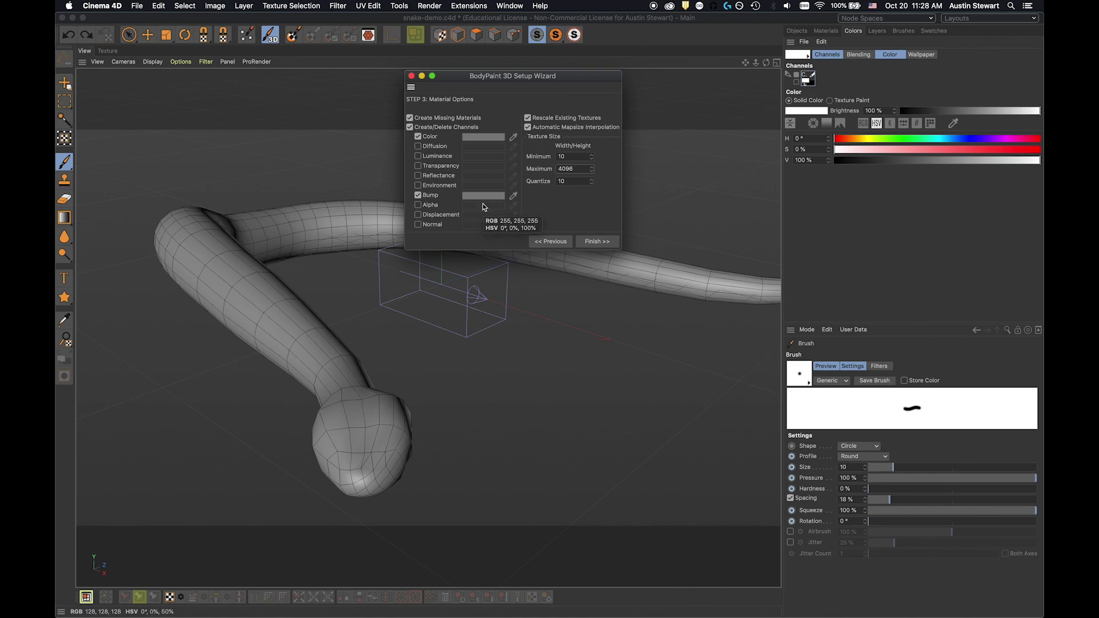
{"action": "left_click", "coordinate": [598, 242]}
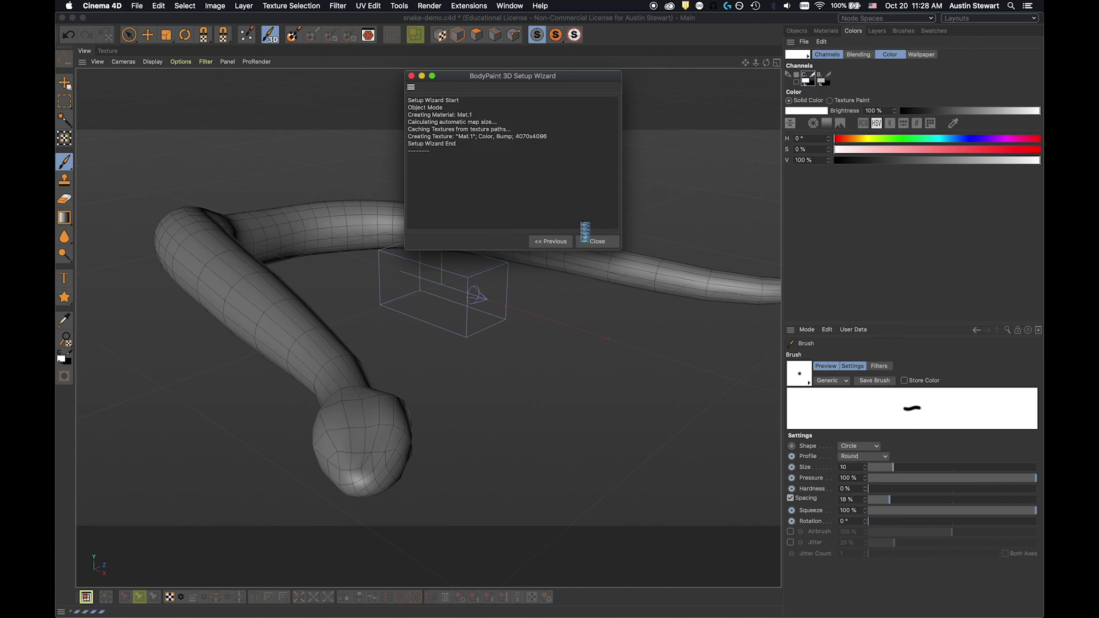
{"action": "left_click", "coordinate": [598, 241]}
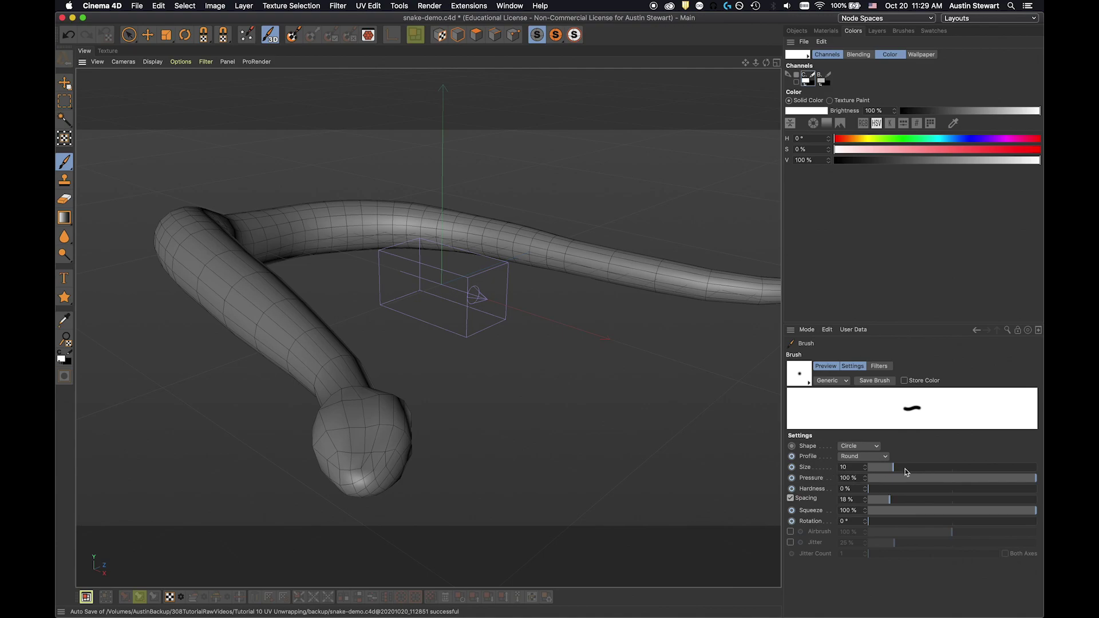
Set the brush size to 153.
{"action": "left_click_drag", "start_coordinate": [896, 471], "coordinate": [916, 469]}
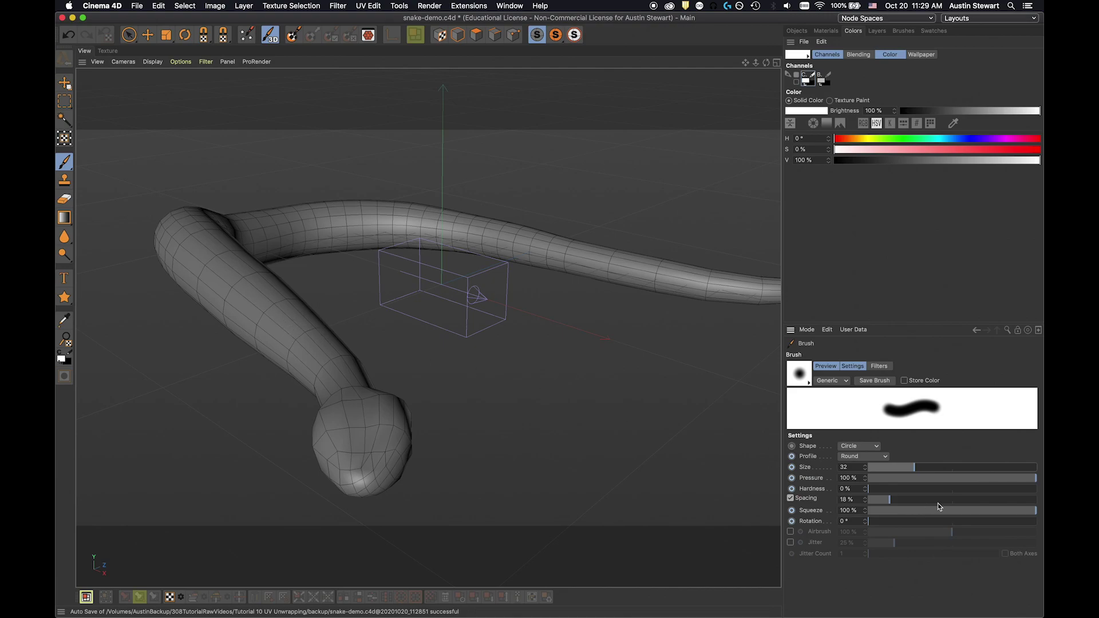
{"action": "left_click", "coordinate": [972, 467]}
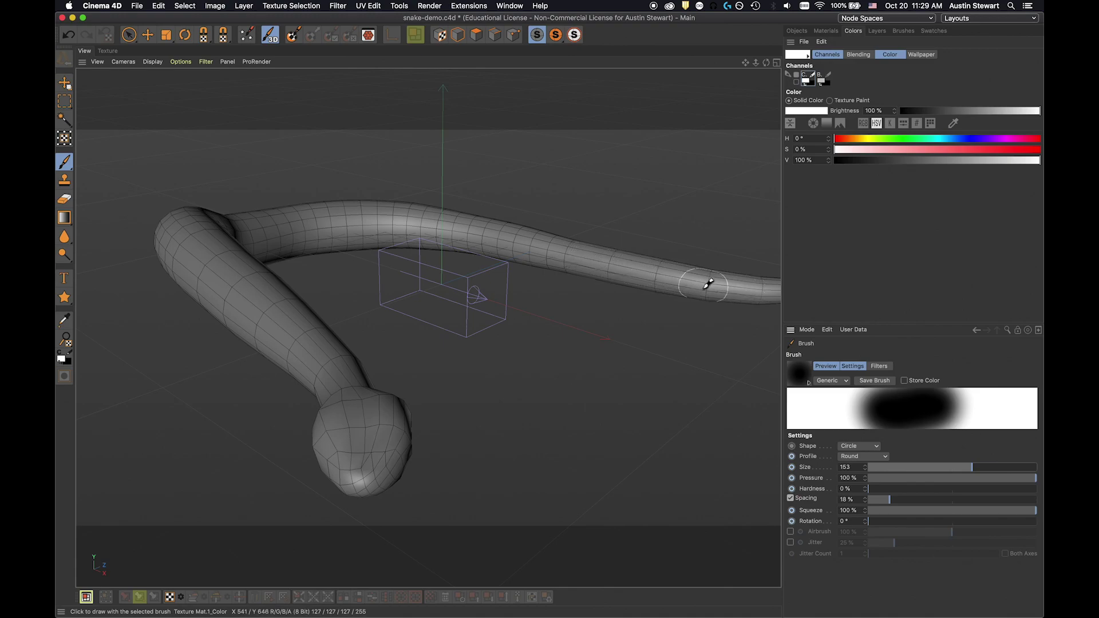
Paint a short white test stroke on the snake's body behind the head and undo it.
{"action": "mouse_move", "coordinate": [704, 286]}
{"action": "middle_mouse_down", "text": "alt"}
{"action": "mouse_move", "coordinate": [456, 294]}
{"action": "mouse_move", "coordinate": [473, 312]}
{"action": "middle_mouse_up", "text": "alt"}
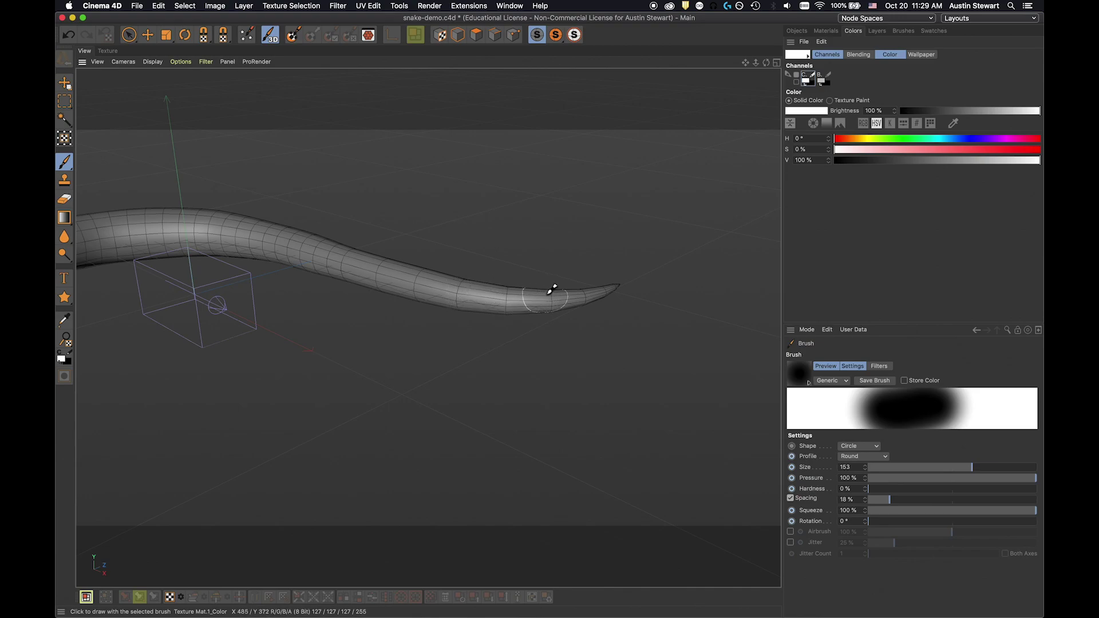
{"action": "left_click_drag", "start_coordinate": [326, 250], "coordinate": [470, 284], "text": "alt"}
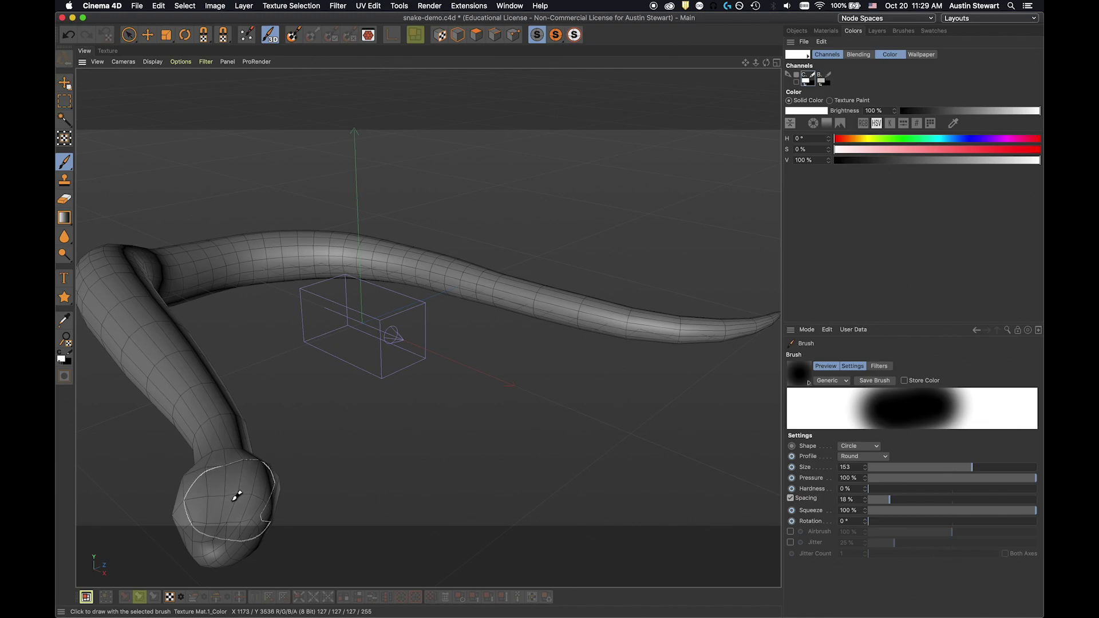
{"action": "left_click_drag", "start_coordinate": [235, 505], "coordinate": [198, 410], "text": "alt"}
{"action": "left_click_drag", "start_coordinate": [228, 468], "coordinate": [213, 238], "text": "alt"}
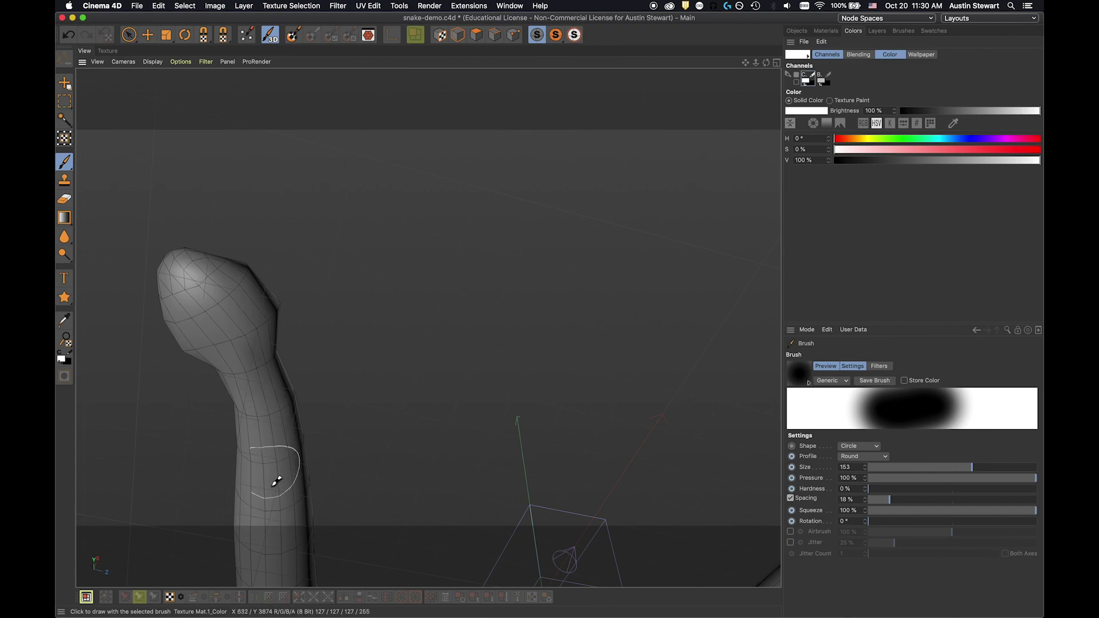
{"action": "left_click_drag", "start_coordinate": [272, 490], "coordinate": [290, 392], "text": "alt"}
{"action": "left_click_drag", "start_coordinate": [296, 336], "coordinate": [311, 294]}
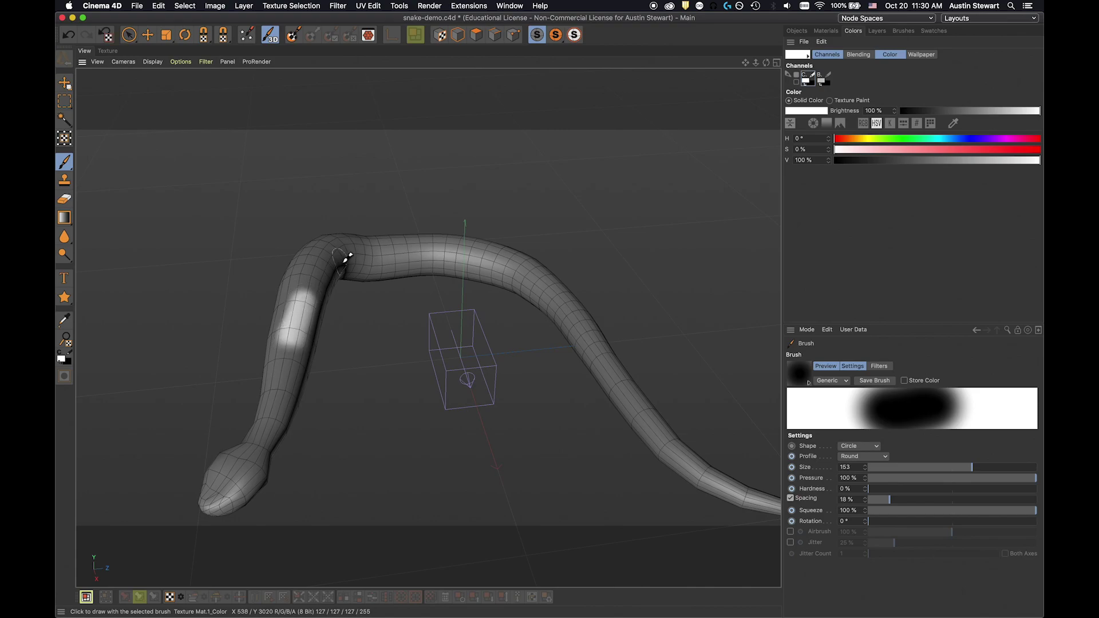
{"action": "key", "text": "super+z"}
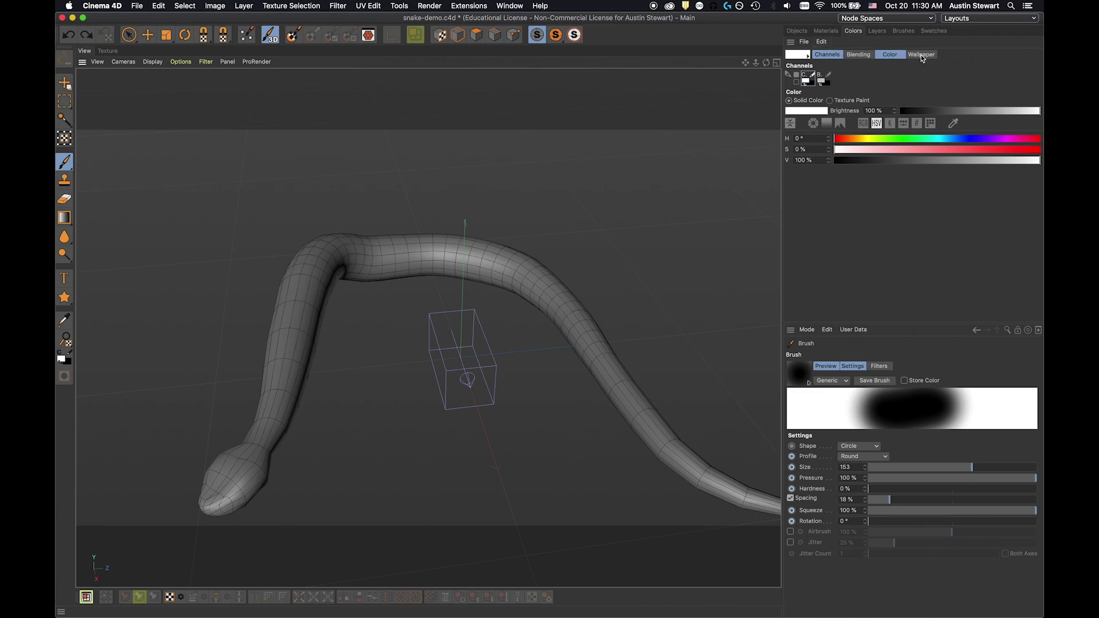
Switch the active paint channel back and forth between Bump and Color, ending on Color.
{"action": "left_click", "coordinate": [822, 82]}
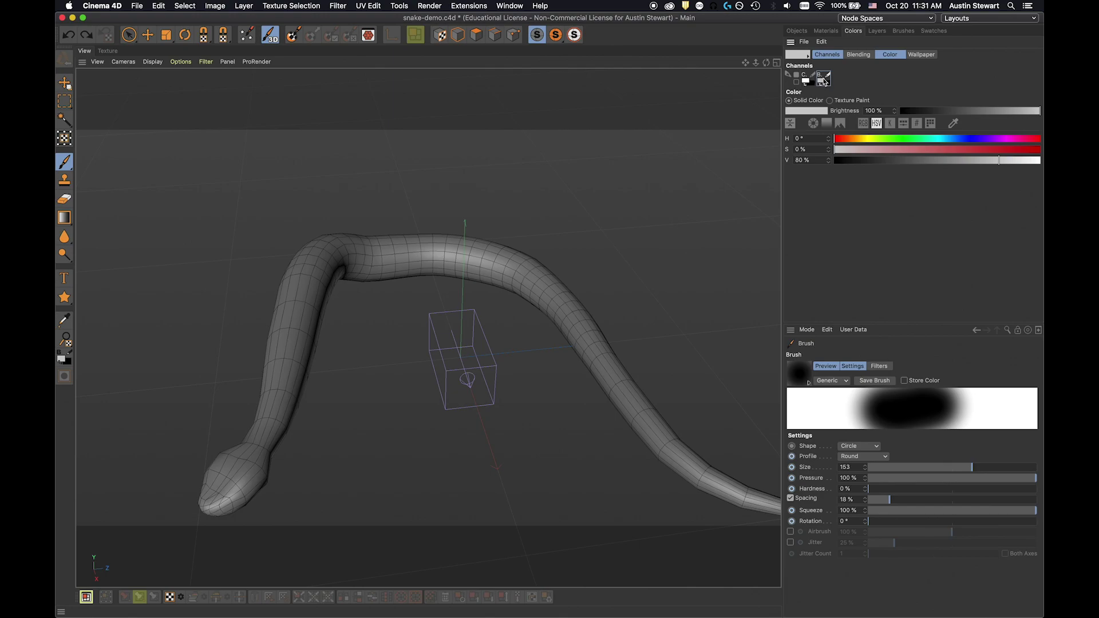
{"action": "left_click", "coordinate": [807, 82]}
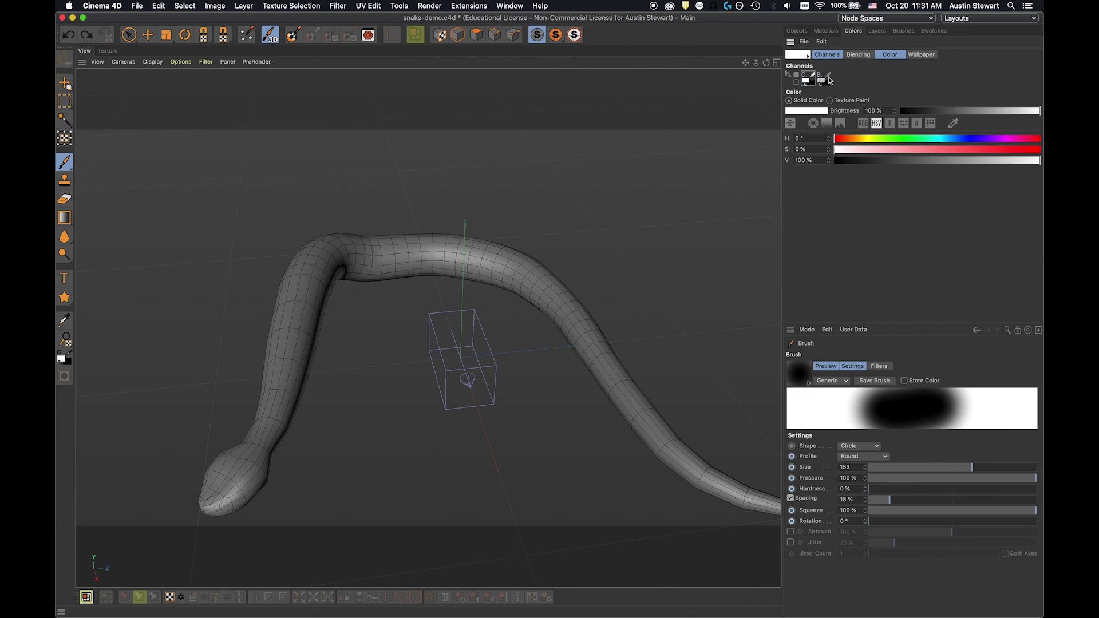
{"action": "left_click", "coordinate": [829, 78]}
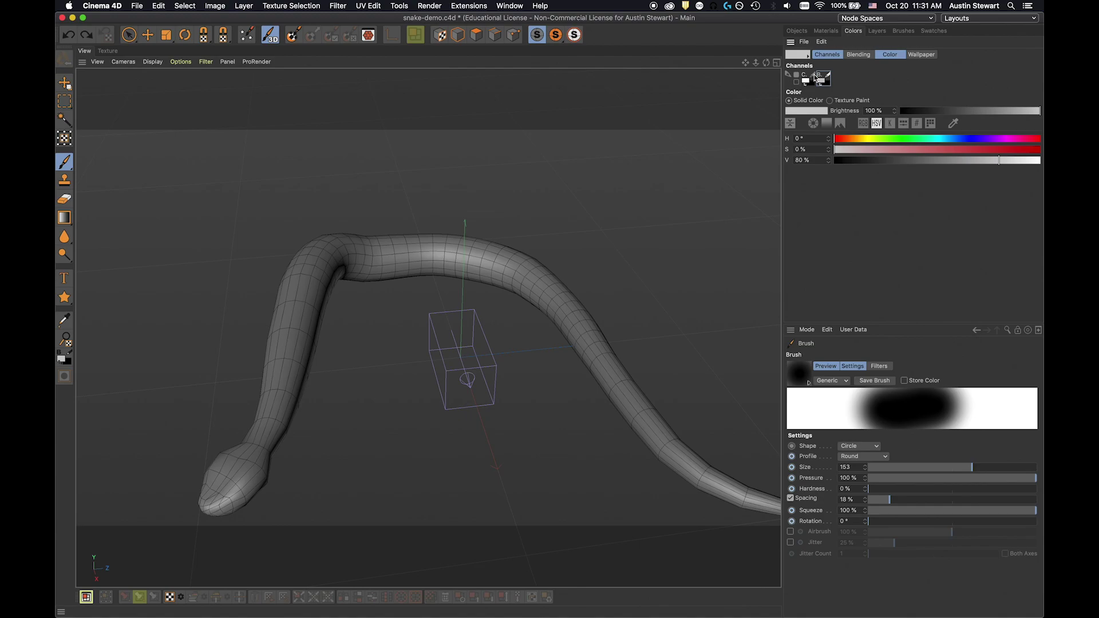
{"action": "left_click", "coordinate": [815, 77]}
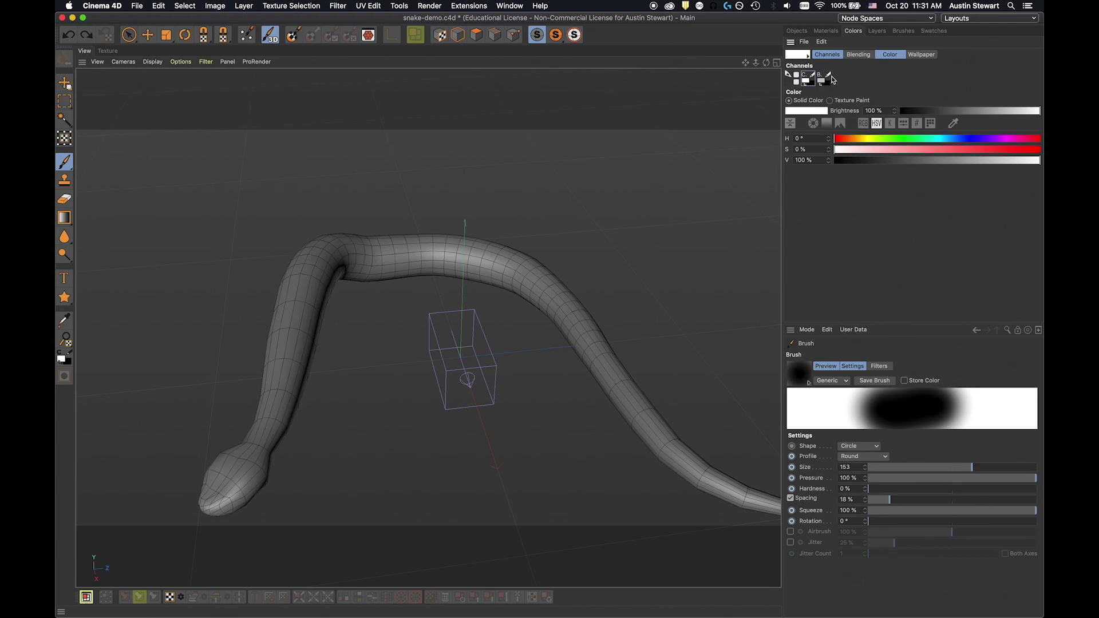
{"action": "left_click", "coordinate": [820, 80]}
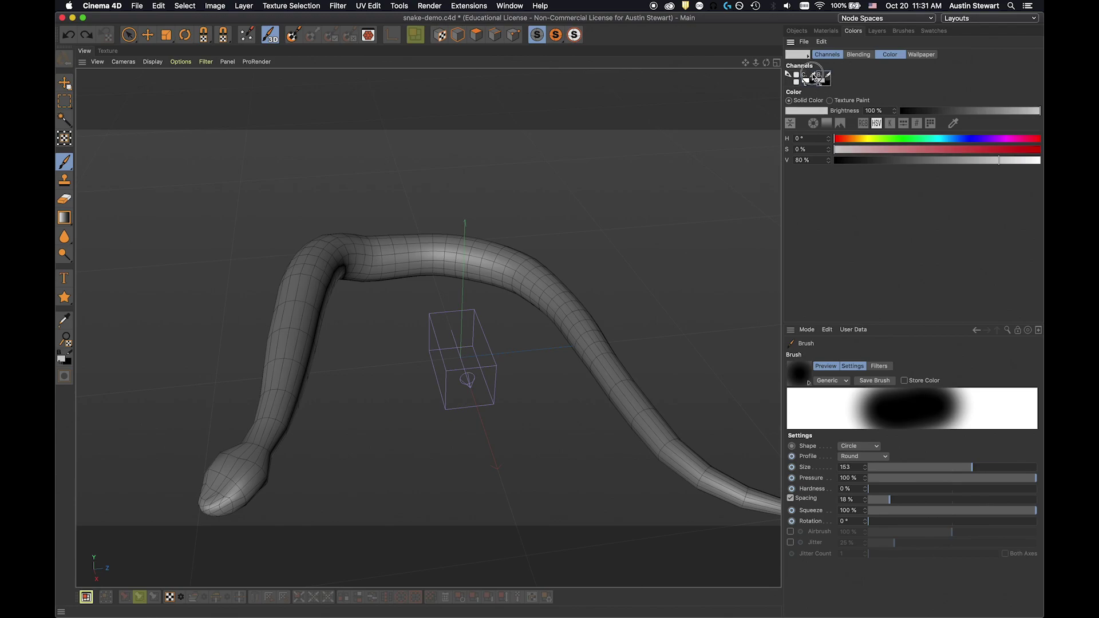
{"action": "left_click", "coordinate": [812, 75]}
{"action": "left_click", "coordinate": [831, 79]}
{"action": "left_click", "coordinate": [805, 80]}
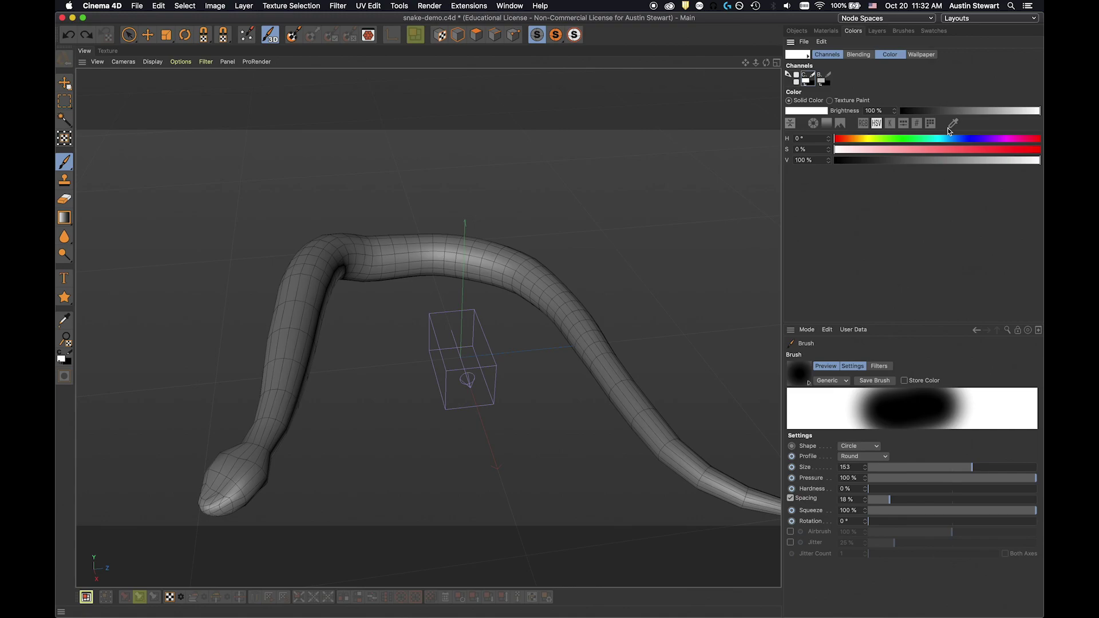
Set the brush's color source to Texture Paint and choose to load its texture from disc.
{"action": "left_click", "coordinate": [800, 112]}
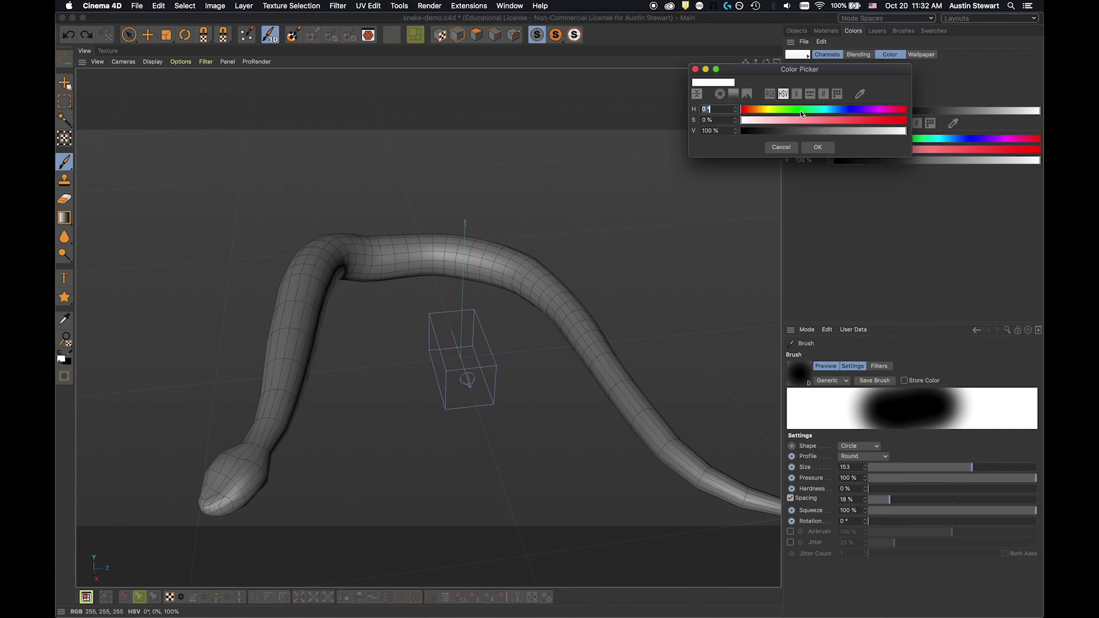
{"action": "left_click", "coordinate": [782, 148]}
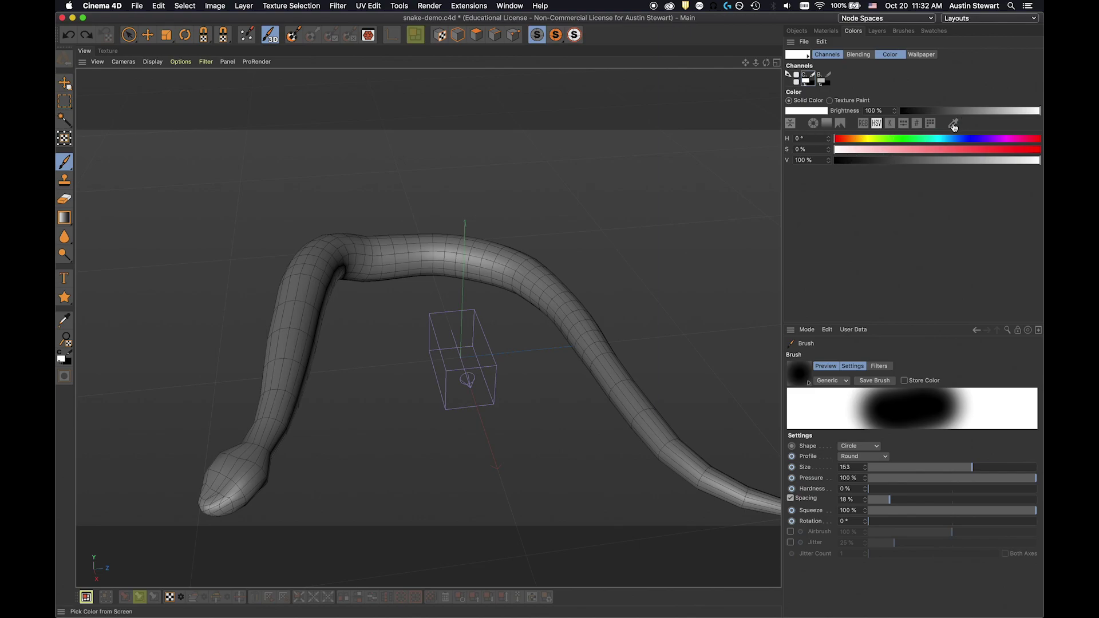
{"action": "left_click", "coordinate": [829, 102]}
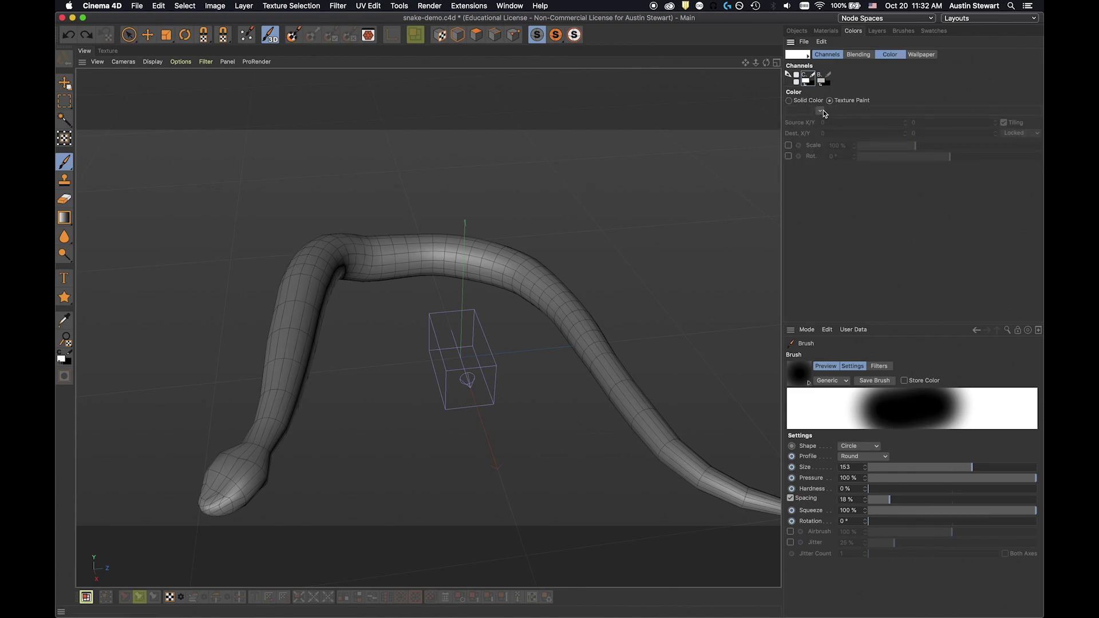
{"action": "left_click", "coordinate": [821, 111]}
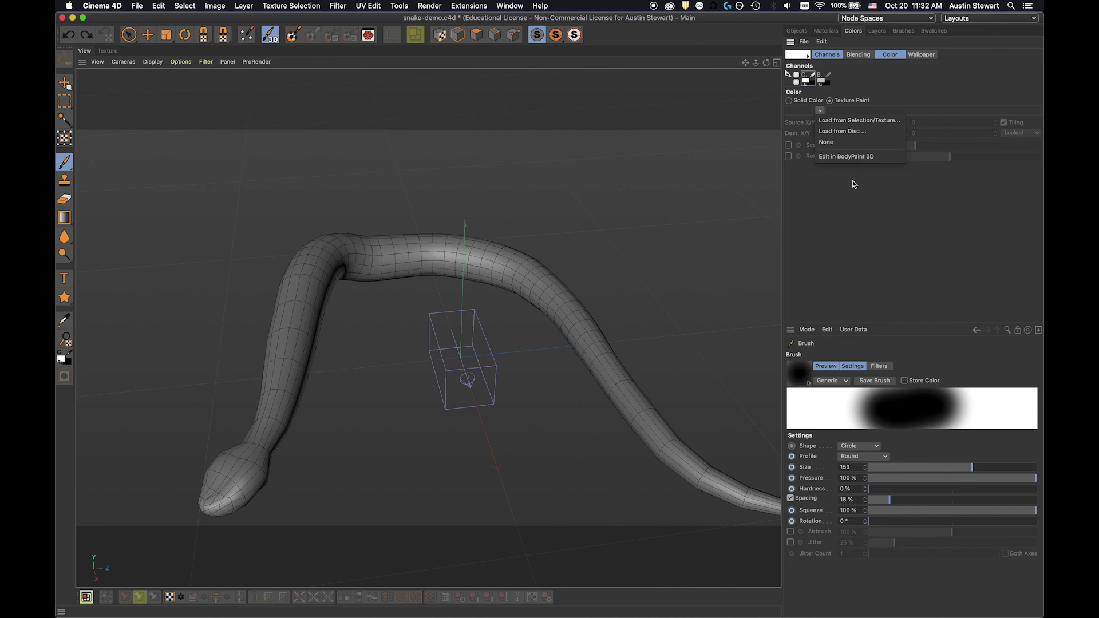
{"action": "left_click", "coordinate": [848, 136]}
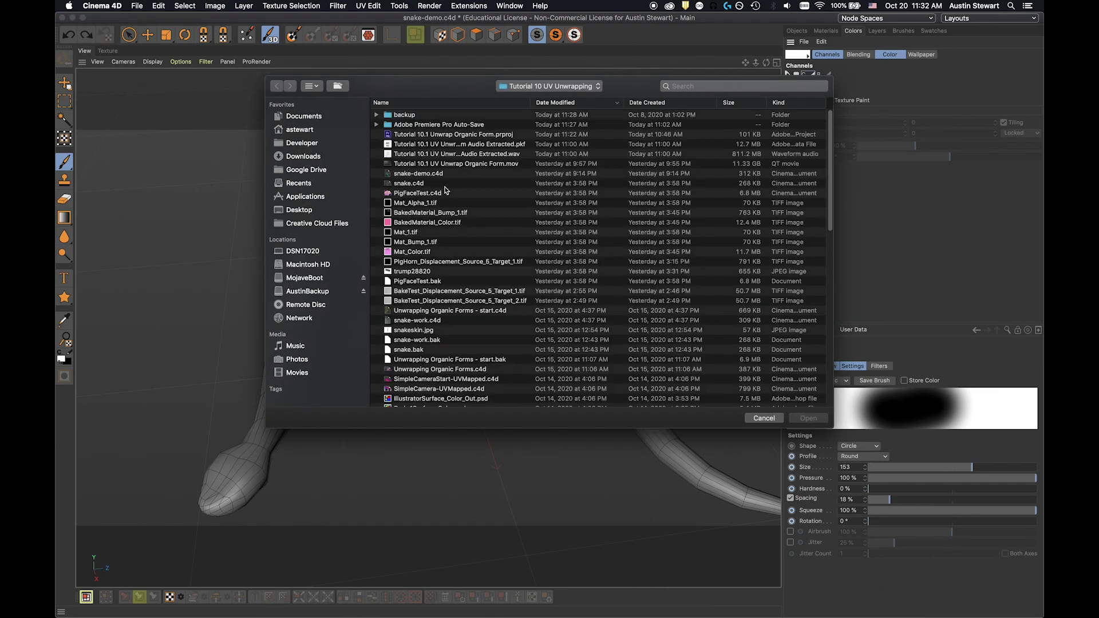
Search the computer for "earth", preview the NASA Earth.jpg image and load it as the brush's paint texture.
{"action": "left_click", "coordinate": [413, 332]}
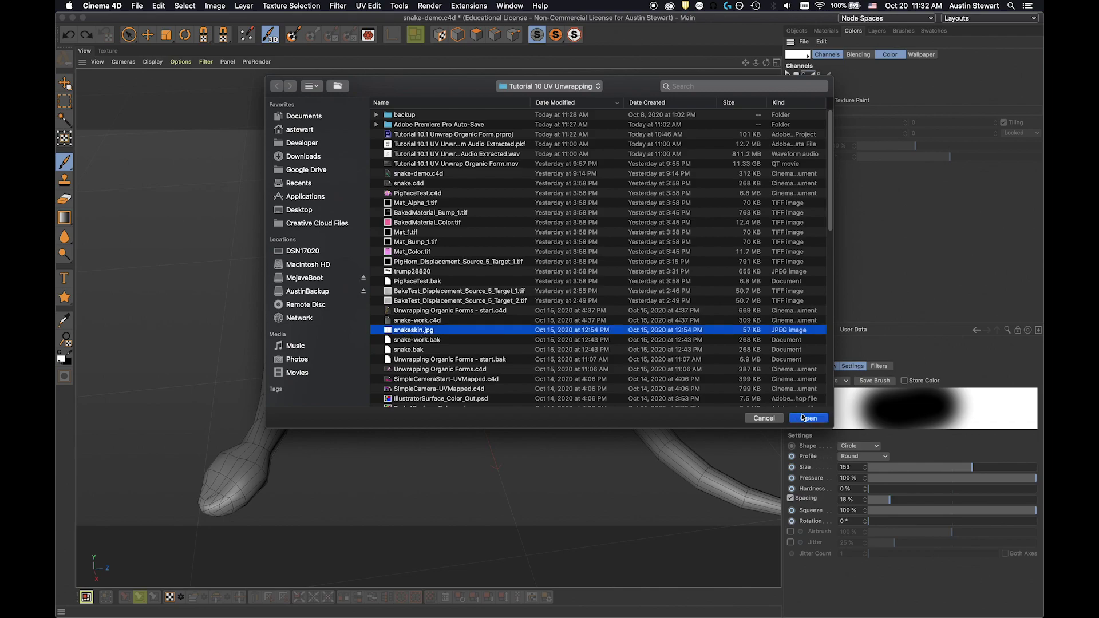
{"action": "left_click", "coordinate": [697, 87]}
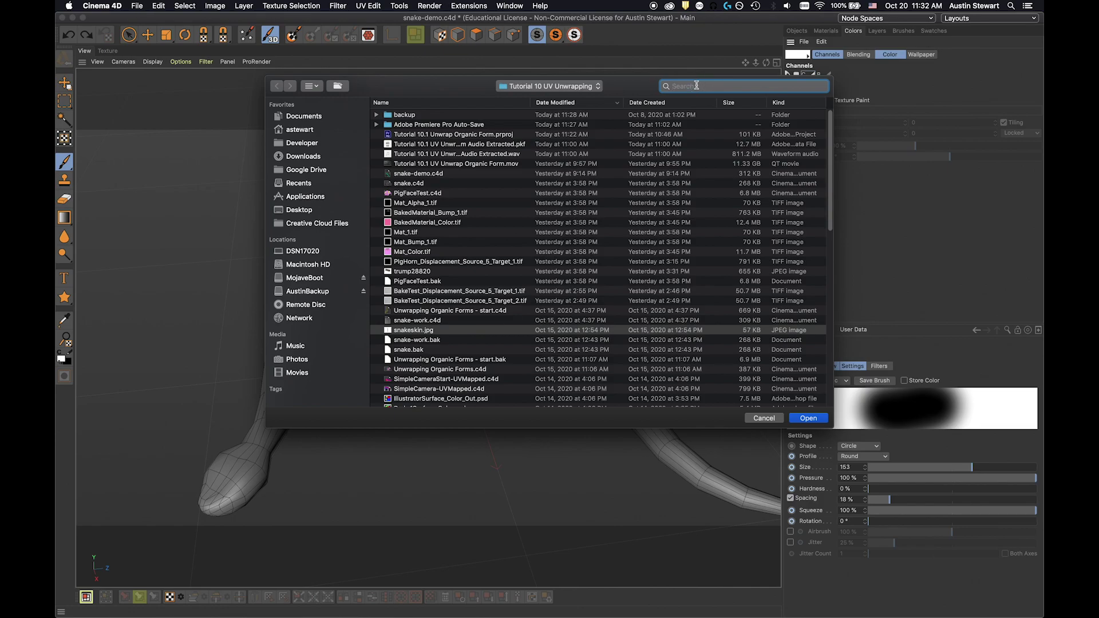
{"action": "type", "text": "earth"}
{"action": "left_click", "coordinate": [415, 266]}
{"action": "key", "text": "space"}
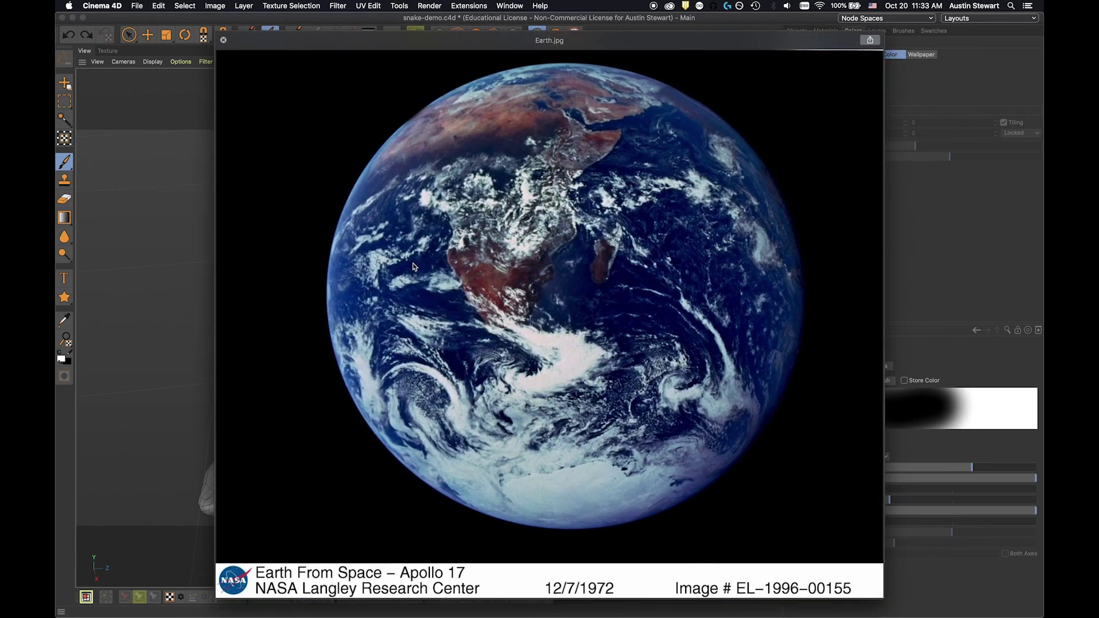
{"action": "key", "text": "space"}
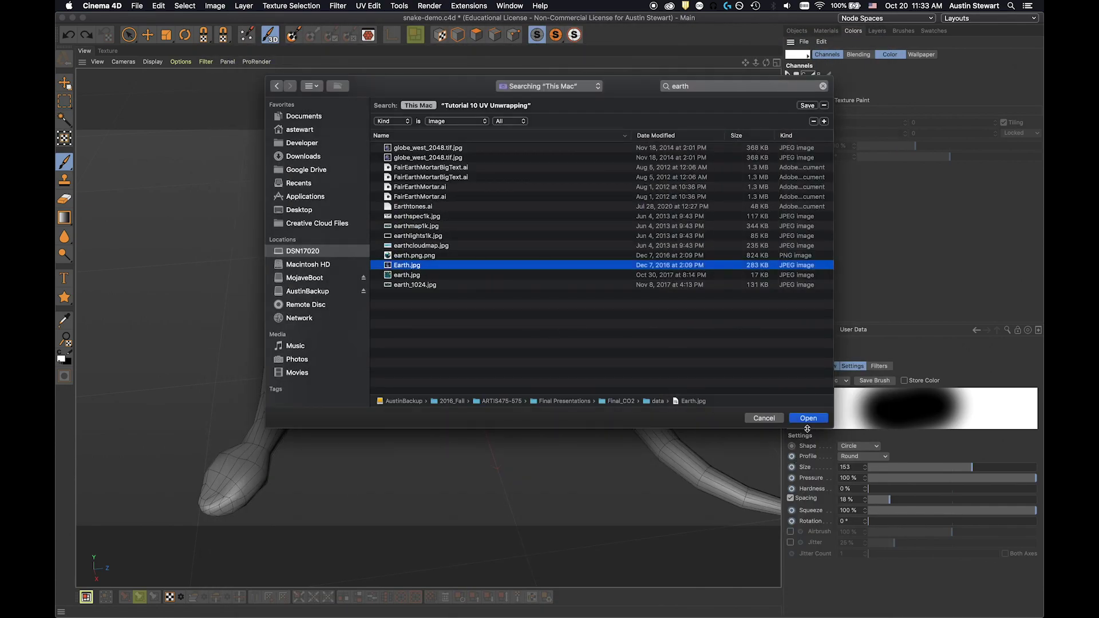
{"action": "left_click", "coordinate": [811, 419]}
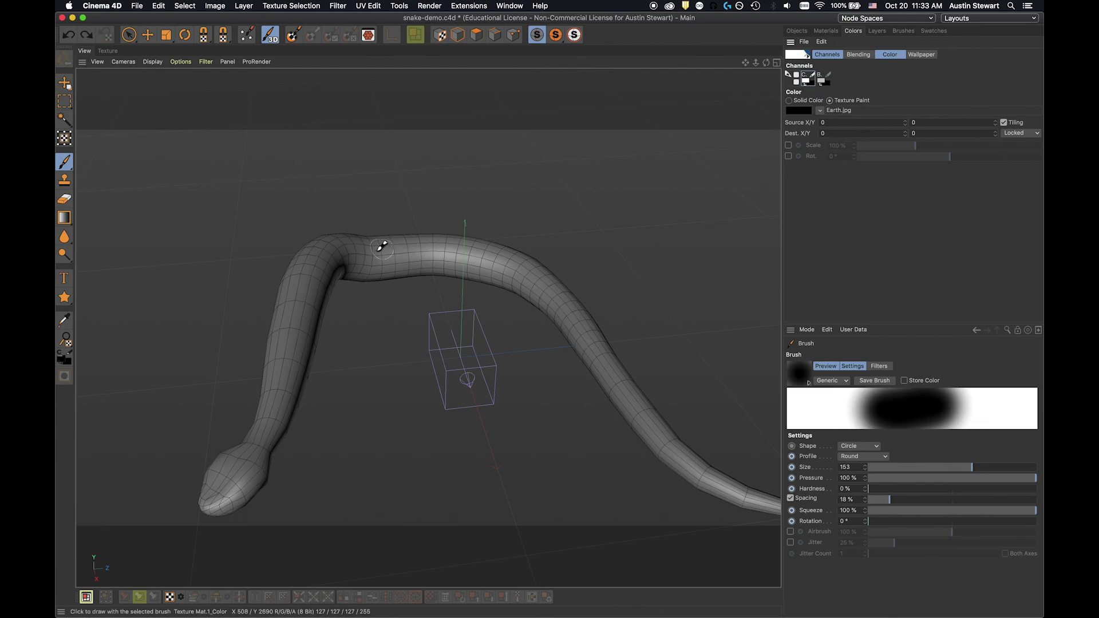
Paint an Earth-textured test stroke along the snake's body, undo it, and return the brush's color source to Solid Color.
{"action": "mouse_move", "coordinate": [287, 405]}
{"action": "left_mouse_down"}
{"action": "mouse_move", "coordinate": [302, 276]}
{"action": "mouse_move", "coordinate": [338, 246]}
{"action": "mouse_move", "coordinate": [430, 243]}
{"action": "mouse_move", "coordinate": [532, 265]}
{"action": "mouse_move", "coordinate": [661, 447]}
{"action": "mouse_move", "coordinate": [744, 500]}
{"action": "mouse_move", "coordinate": [630, 429]}
{"action": "left_mouse_up"}
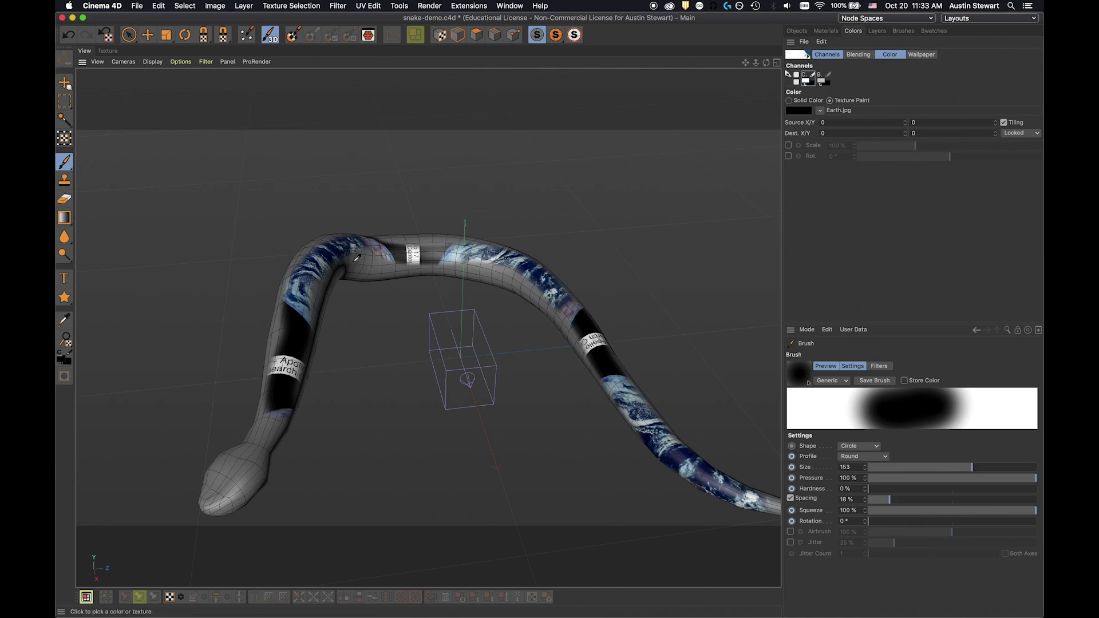
{"action": "key", "text": "super+z"}
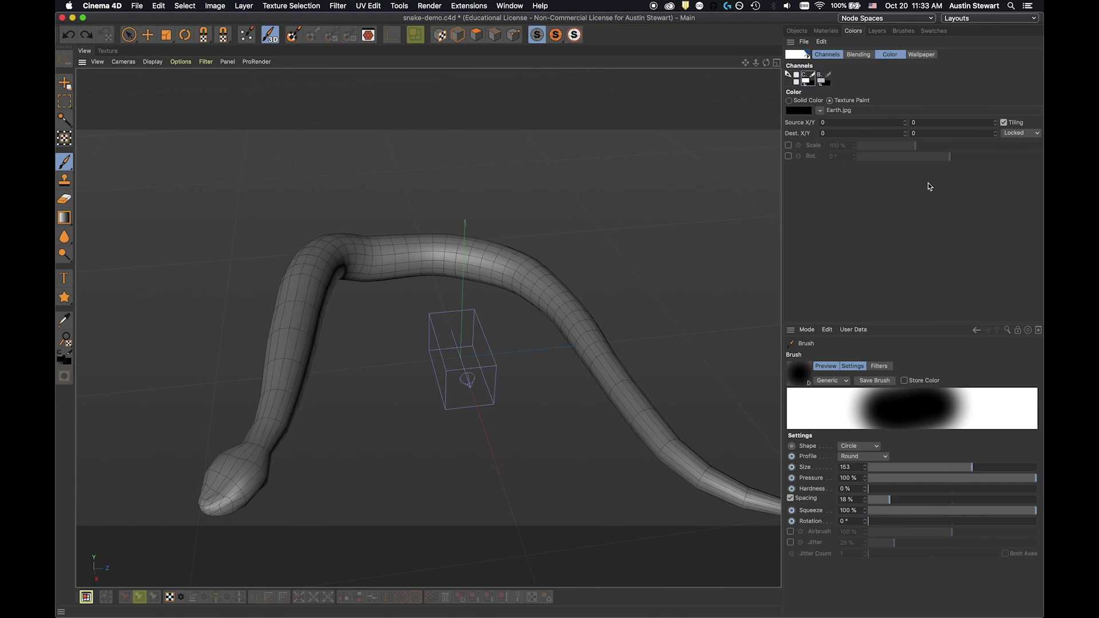
{"action": "left_click", "coordinate": [790, 100]}
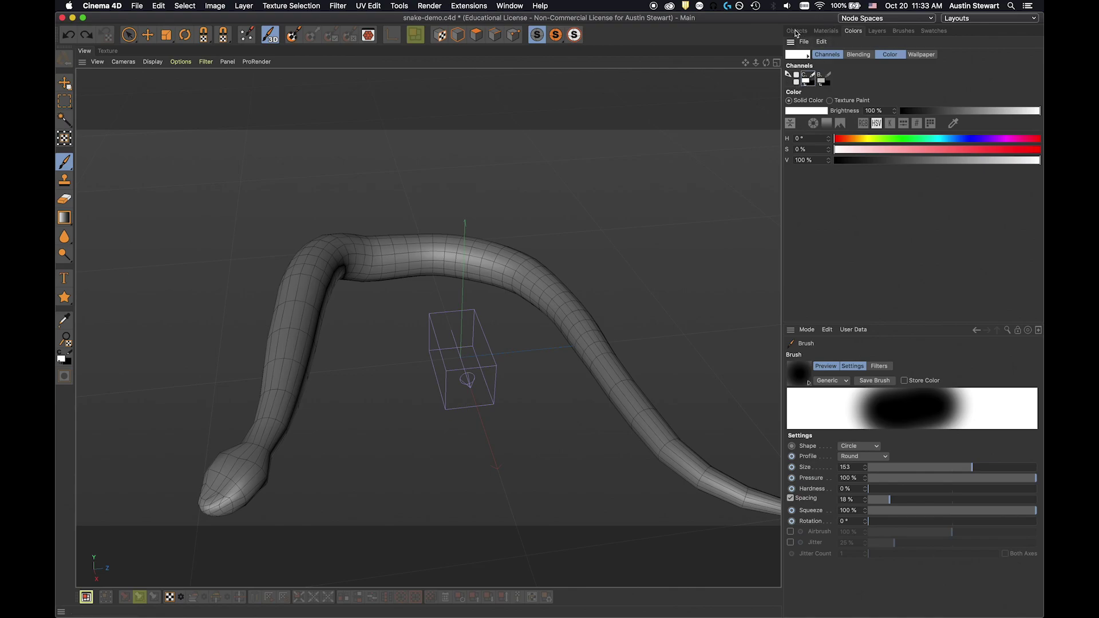
With the materials list shown, paint a white test stroke on the snake's body past the bend and undo it.
{"action": "left_click", "coordinate": [826, 32]}
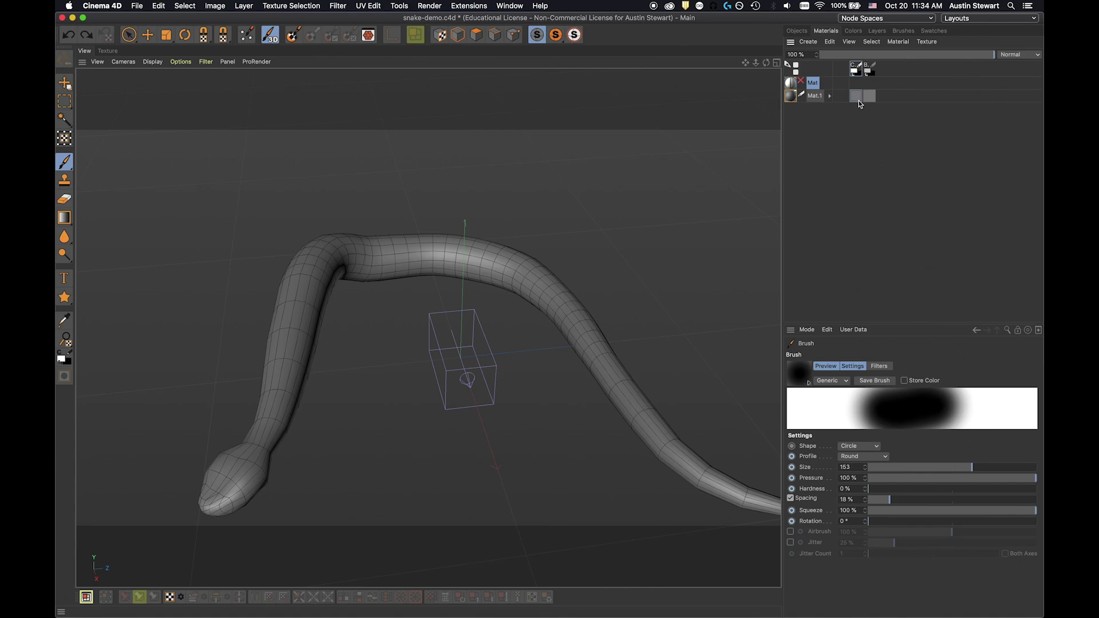
{"action": "left_click_drag", "start_coordinate": [365, 247], "coordinate": [520, 277]}
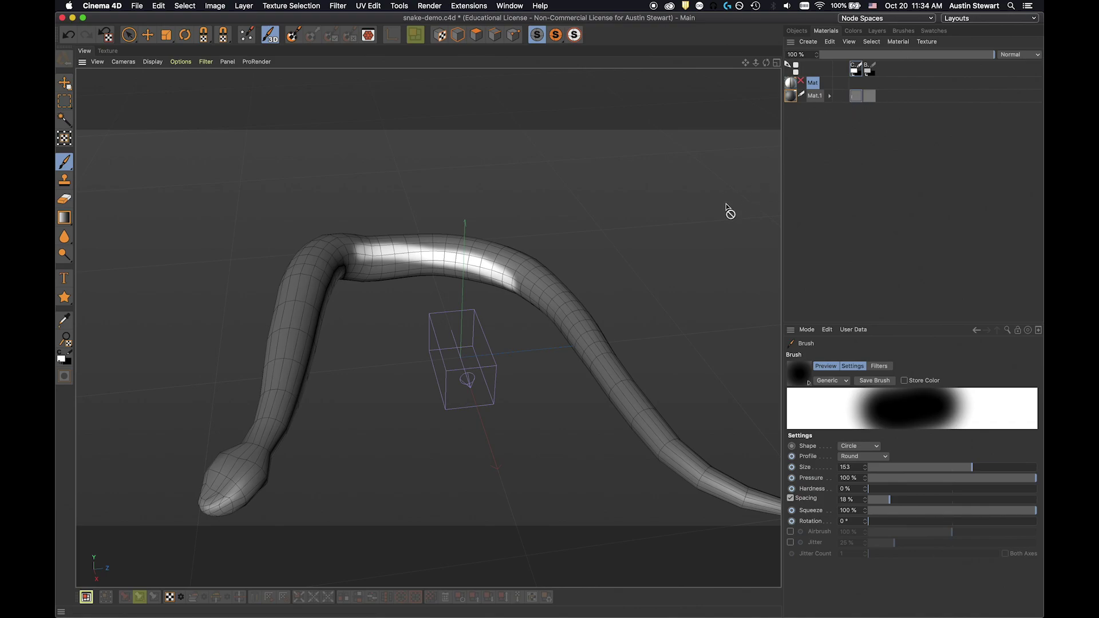
{"action": "key", "text": "super+z"}
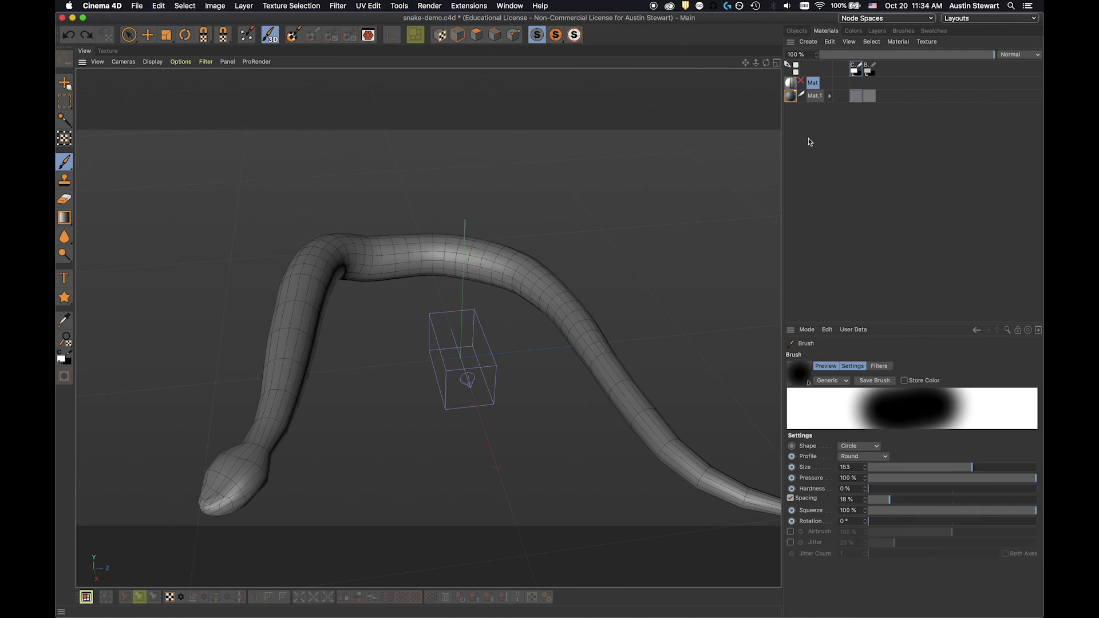
Make Mat.1's bump texture active for painting, paint a test stroke around the snake's bend, and undo the painting.
{"action": "left_click", "coordinate": [871, 97]}
{"action": "mouse_move", "coordinate": [322, 267]}
{"action": "left_mouse_down"}
{"action": "mouse_move", "coordinate": [368, 251]}
{"action": "mouse_move", "coordinate": [473, 265]}
{"action": "mouse_move", "coordinate": [507, 253]}
{"action": "mouse_move", "coordinate": [451, 234]}
{"action": "left_mouse_up"}
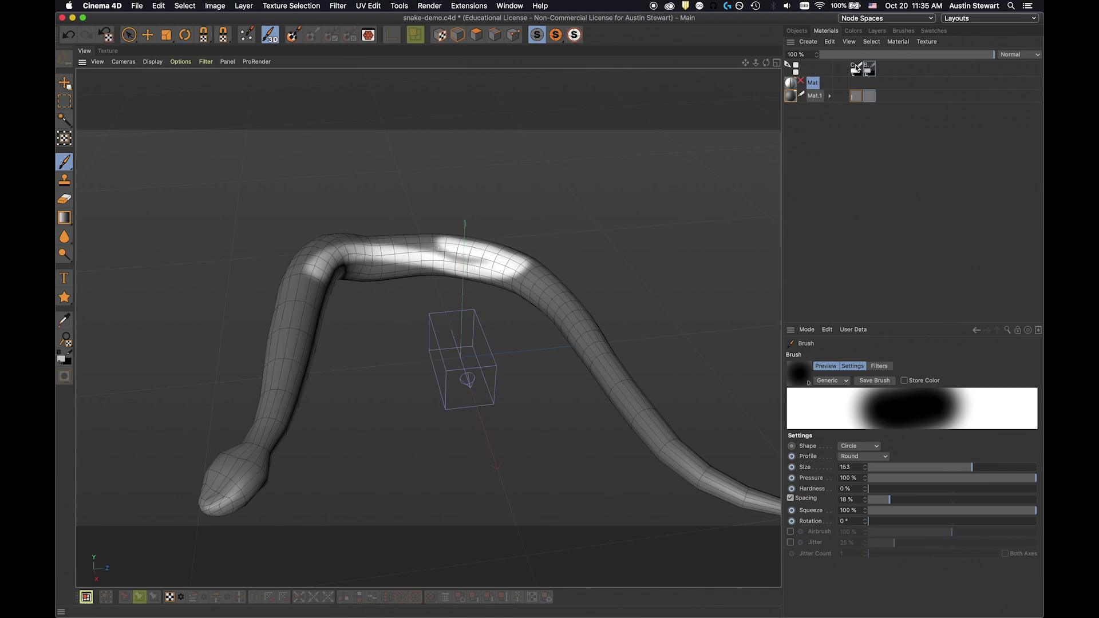
{"action": "left_click", "coordinate": [860, 66]}
{"action": "left_click", "coordinate": [869, 68]}
{"action": "key", "text": "super+z"}
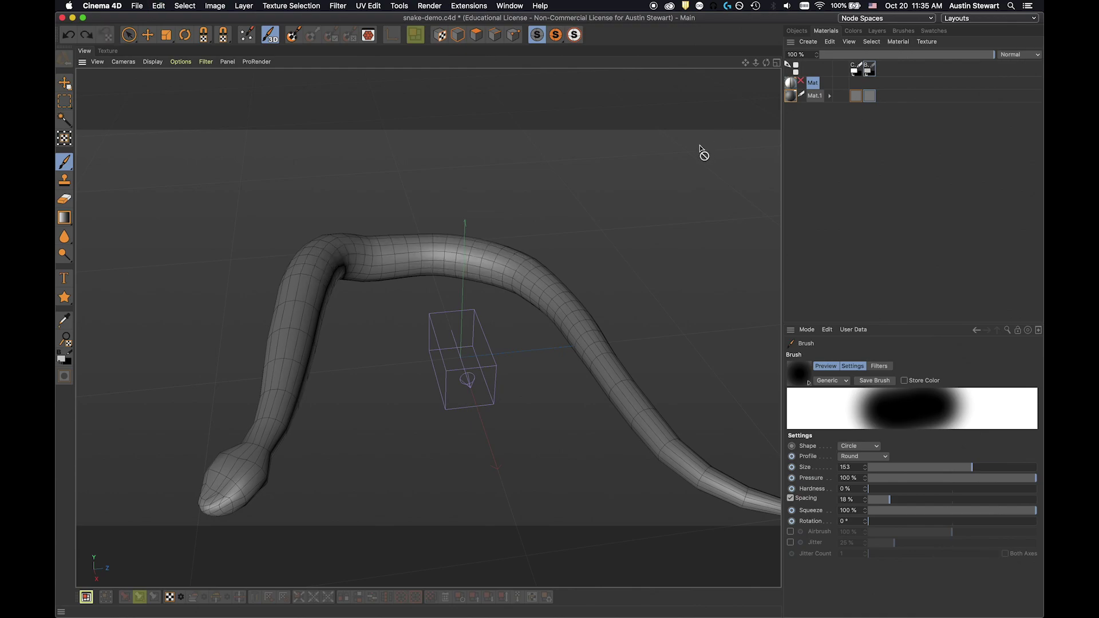
Toggle the Color paint channel, paint a short test stroke on the body behind the head, and undo it.
{"action": "left_click", "coordinate": [859, 67]}
{"action": "left_click_drag", "start_coordinate": [275, 397], "coordinate": [264, 387]}
{"action": "key", "text": "super+z"}
Set the brush's hardness to 98% and its size to 36.
{"action": "left_click_drag", "start_coordinate": [883, 487], "coordinate": [1021, 484]}
{"action": "left_click_drag", "start_coordinate": [922, 473], "coordinate": [917, 467]}
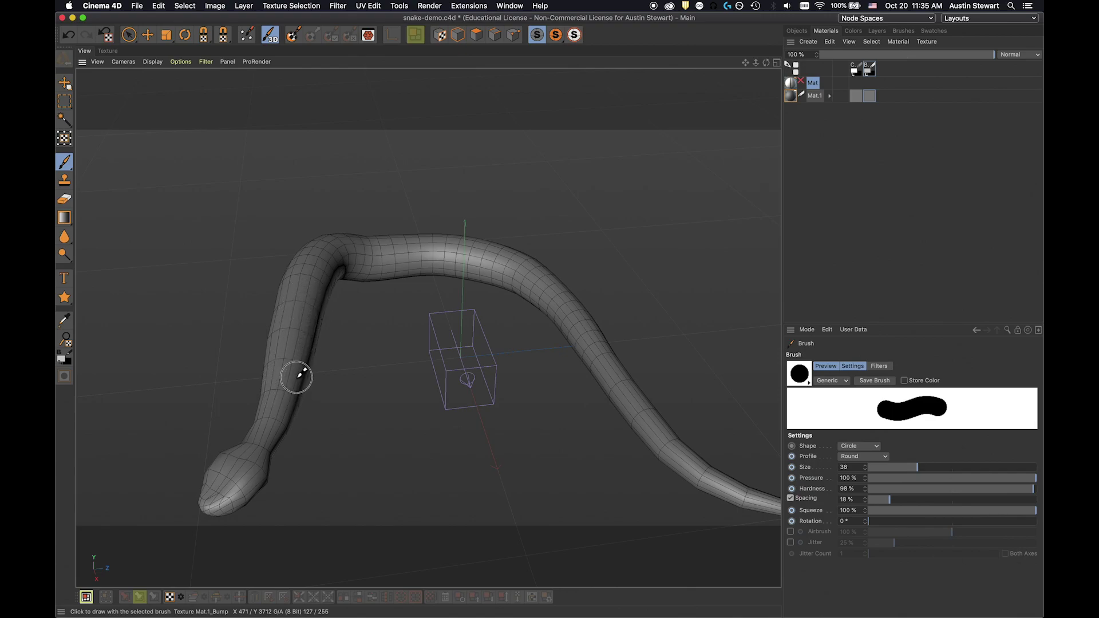
Render a close-up view of the bump strokes on the snake's body behind the head.
{"action": "scroll", "coordinate": [280, 404], "scroll_direction": "up", "scroll_amount": 2}
{"action": "scroll", "coordinate": [279, 405], "scroll_direction": "up", "scroll_amount": 6}
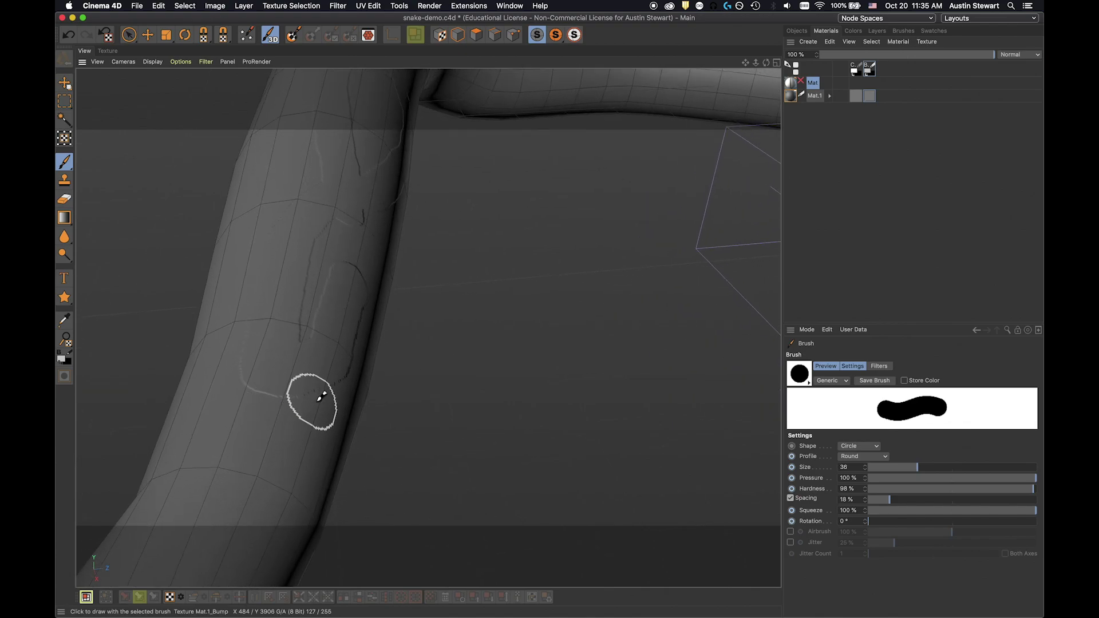
{"action": "scroll", "coordinate": [315, 395], "scroll_direction": "down", "scroll_amount": 4}
{"action": "scroll", "coordinate": [315, 398], "scroll_direction": "up", "scroll_amount": 3}
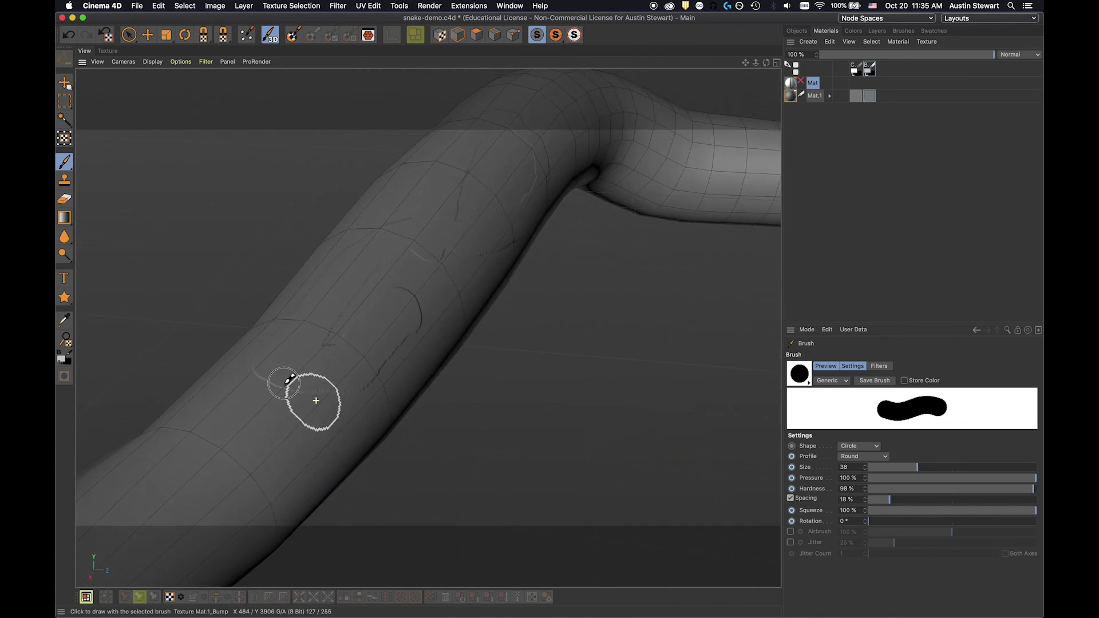
{"action": "key", "text": "super+r"}
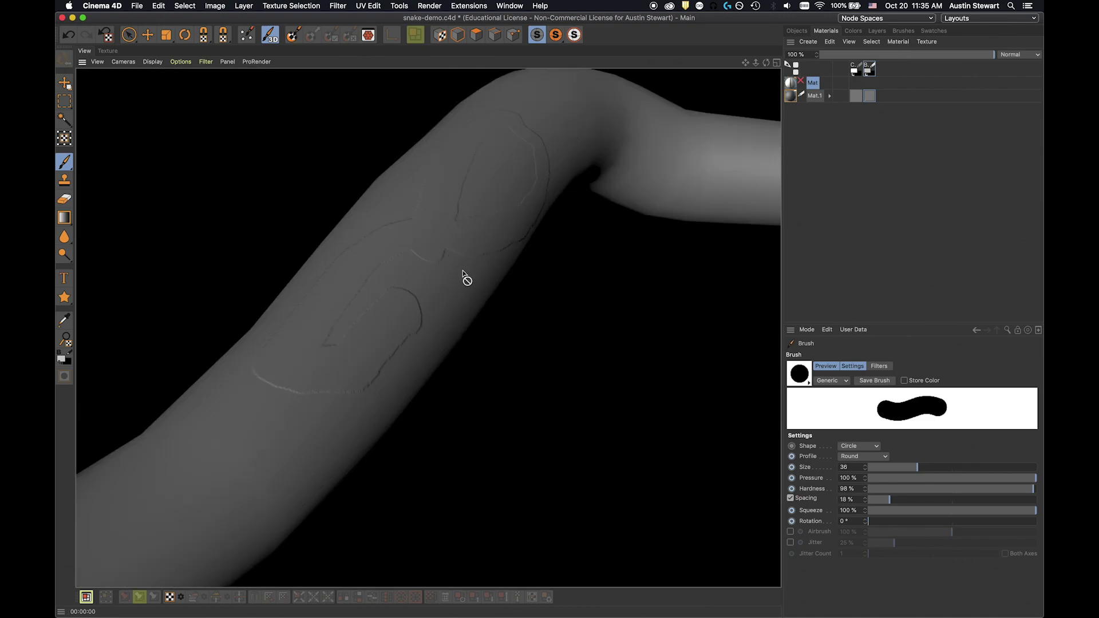
{"action": "scroll", "coordinate": [512, 164], "scroll_direction": "down", "scroll_amount": 2}
{"action": "scroll", "coordinate": [514, 164], "scroll_direction": "down", "scroll_amount": 4}
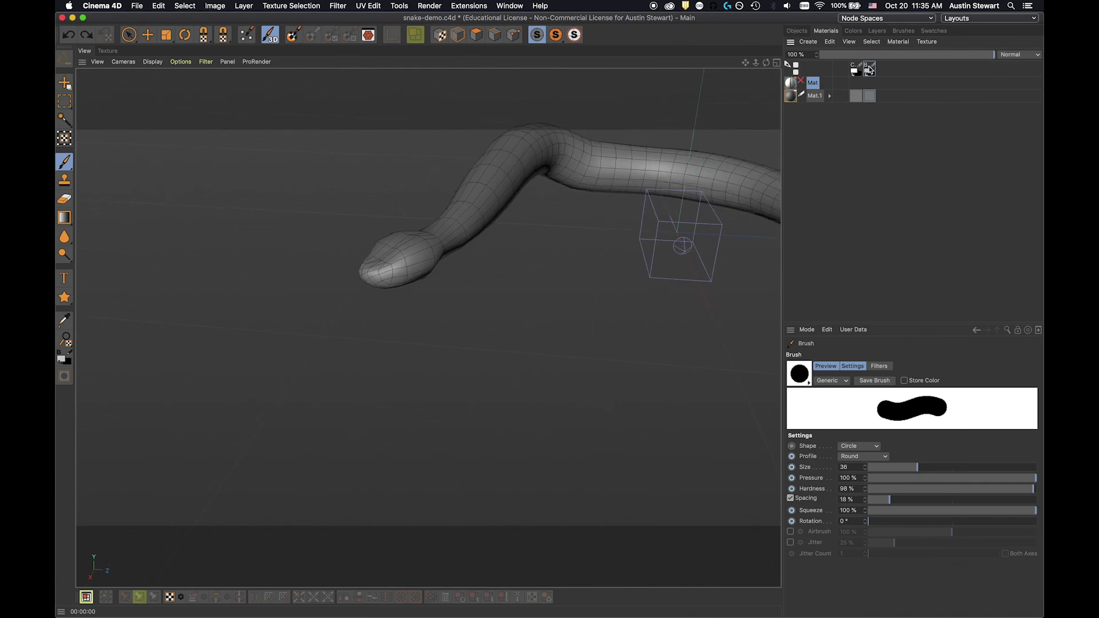
Make the Color channel active for painting, expand Mat.1, and show the layers of its color texture.
{"action": "left_click", "coordinate": [853, 65]}
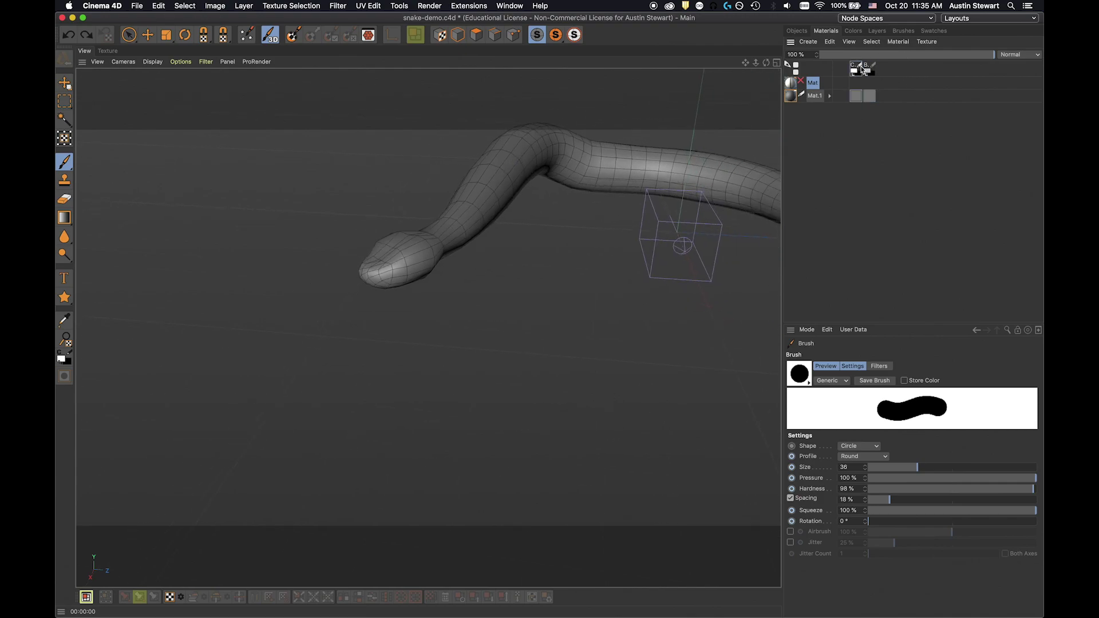
{"action": "left_click", "coordinate": [829, 97]}
{"action": "left_click", "coordinate": [876, 32]}
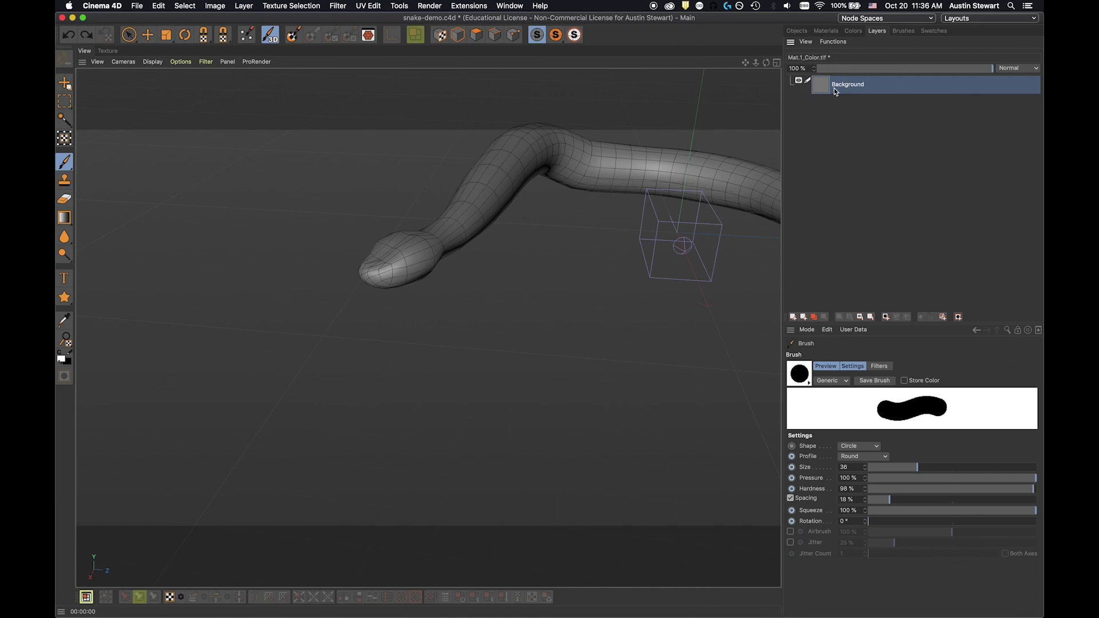
Check the layers of Mat.1's bump texture, then return to the layers of its color texture.
{"action": "left_click", "coordinate": [851, 31]}
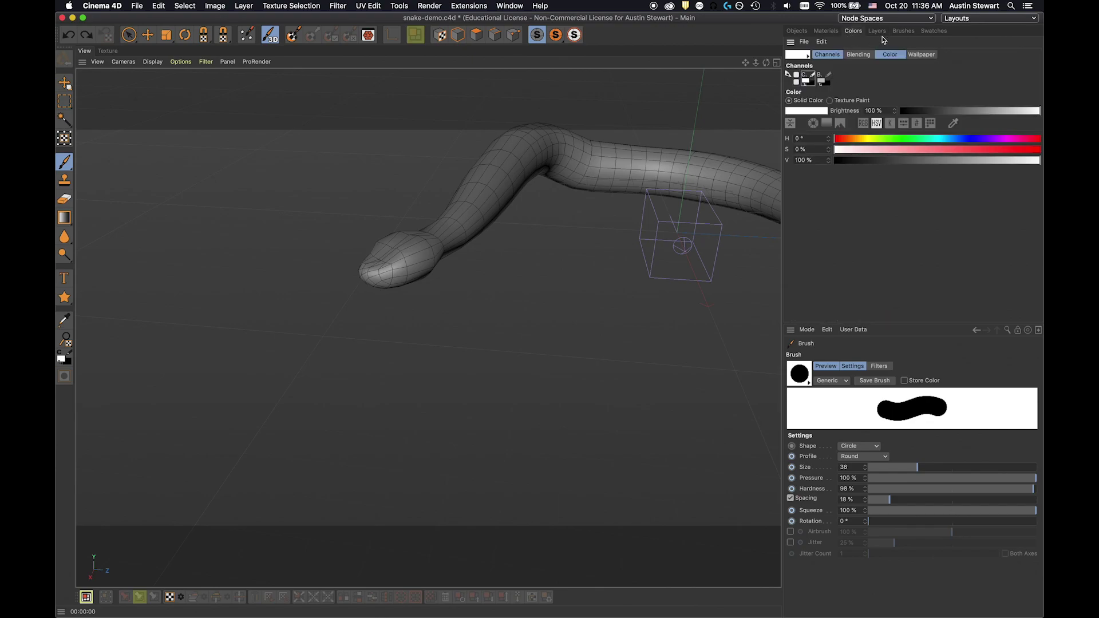
{"action": "left_click", "coordinate": [825, 31]}
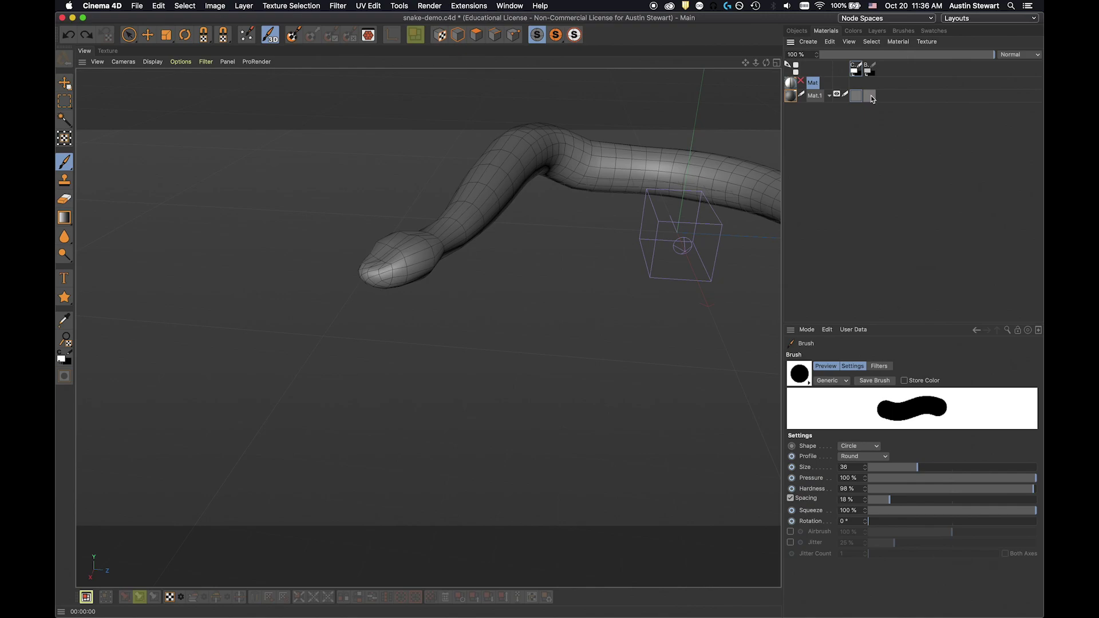
{"action": "left_click", "coordinate": [868, 72]}
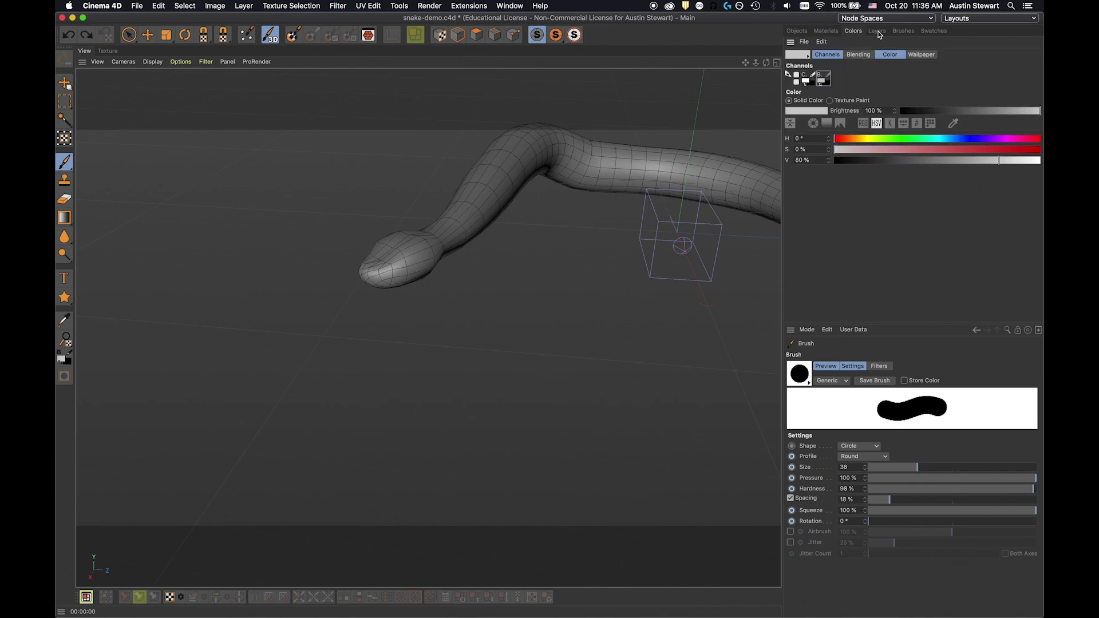
{"action": "left_click", "coordinate": [877, 31]}
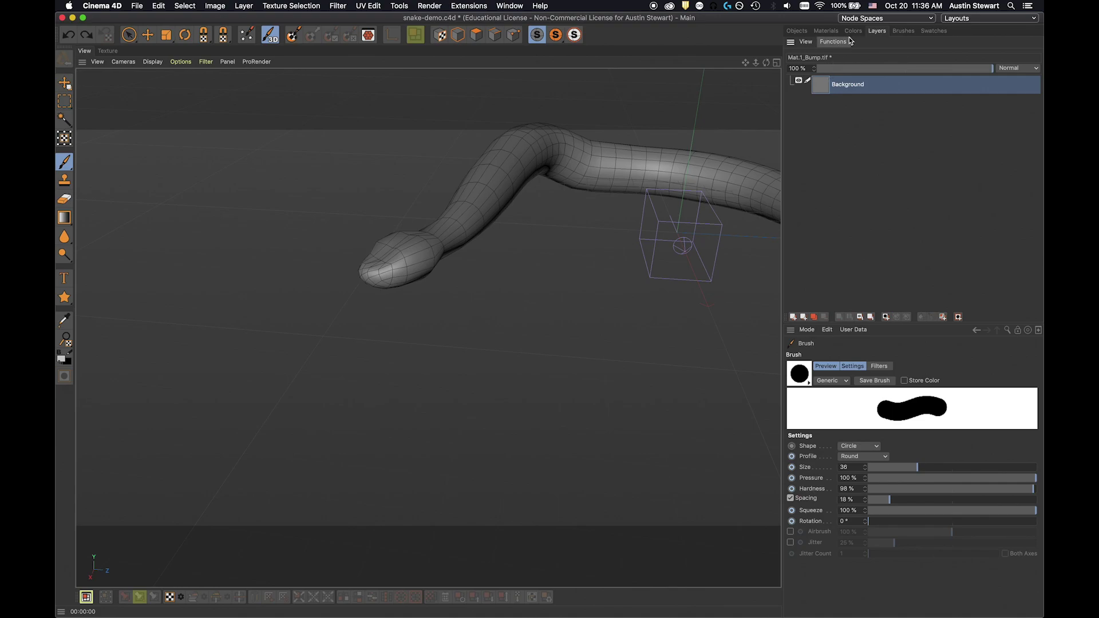
{"action": "left_click", "coordinate": [826, 31]}
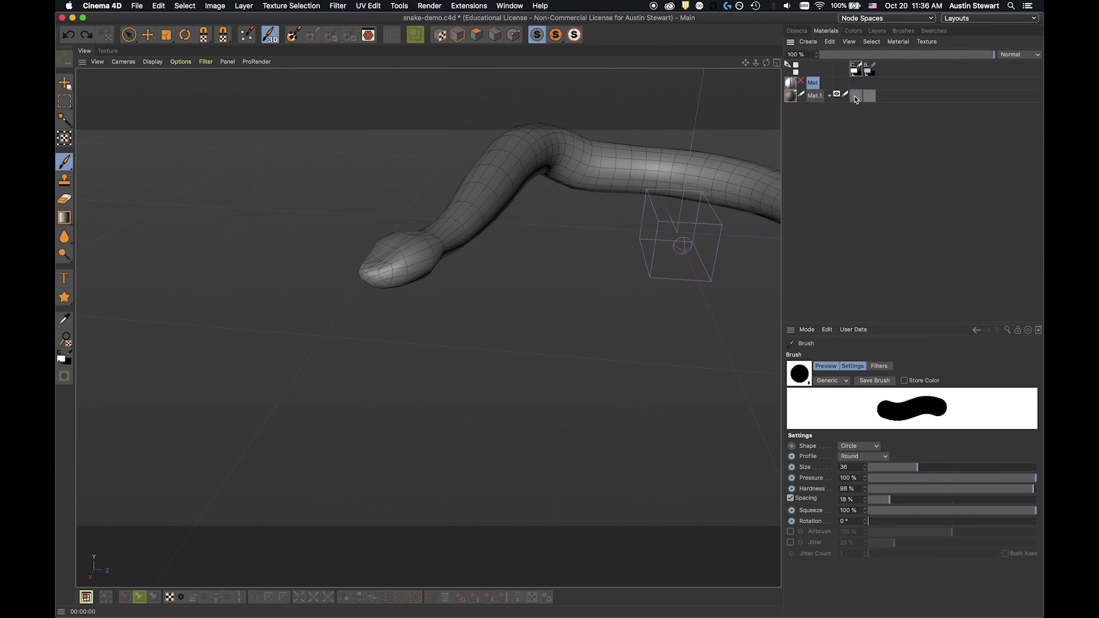
{"action": "left_click", "coordinate": [877, 31]}
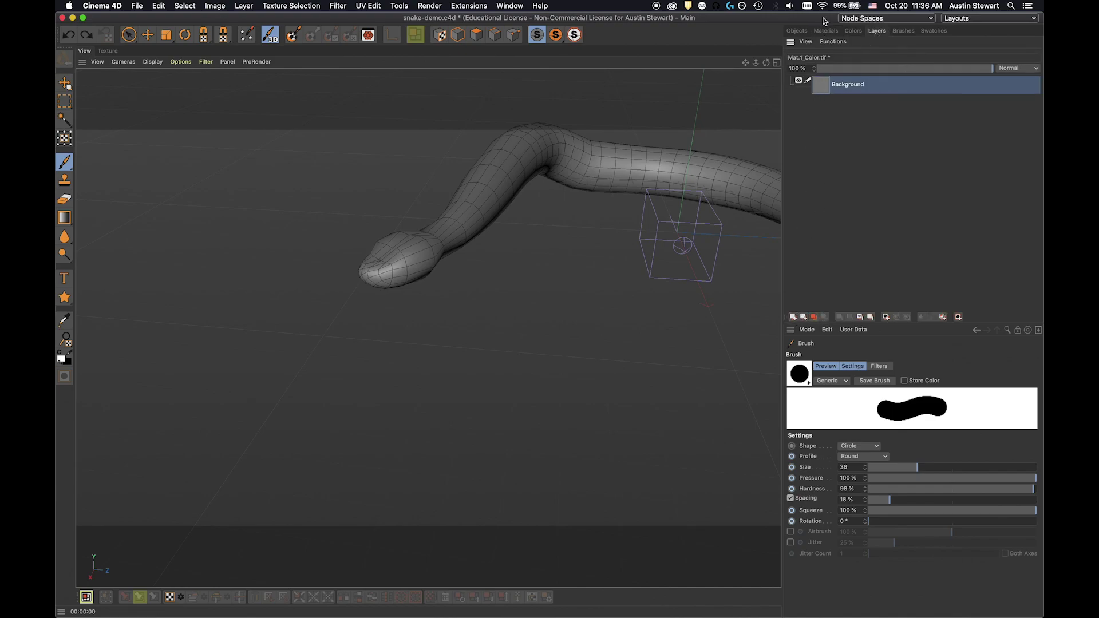
{"action": "left_click", "coordinate": [811, 44]}
{"action": "left_click", "coordinate": [811, 46]}
{"action": "left_click", "coordinate": [831, 42]}
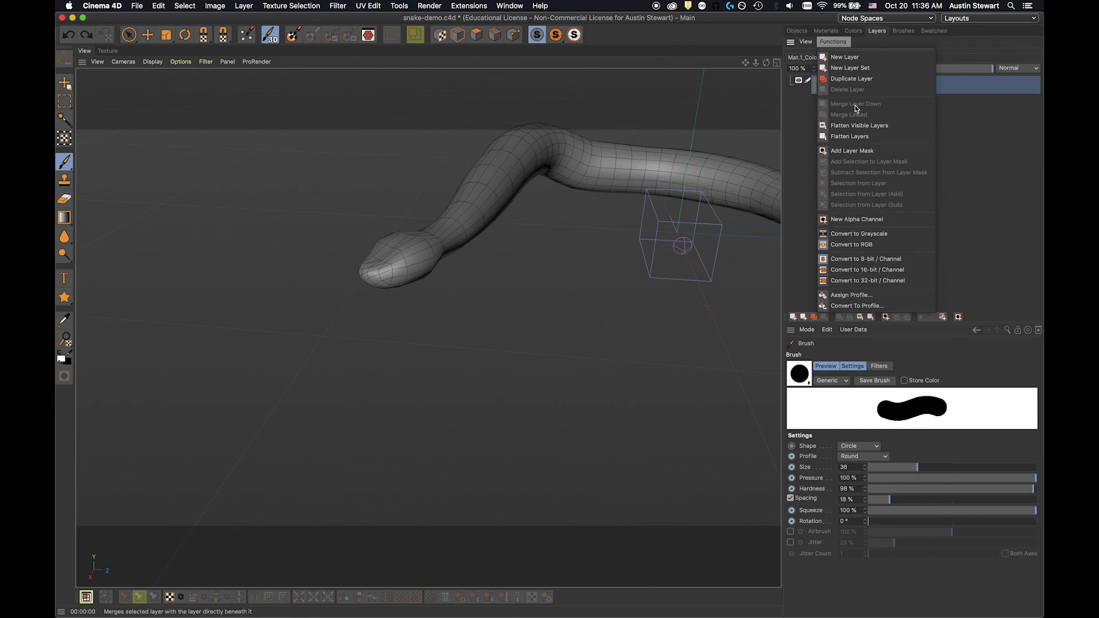
{"action": "left_click", "coordinate": [833, 41]}
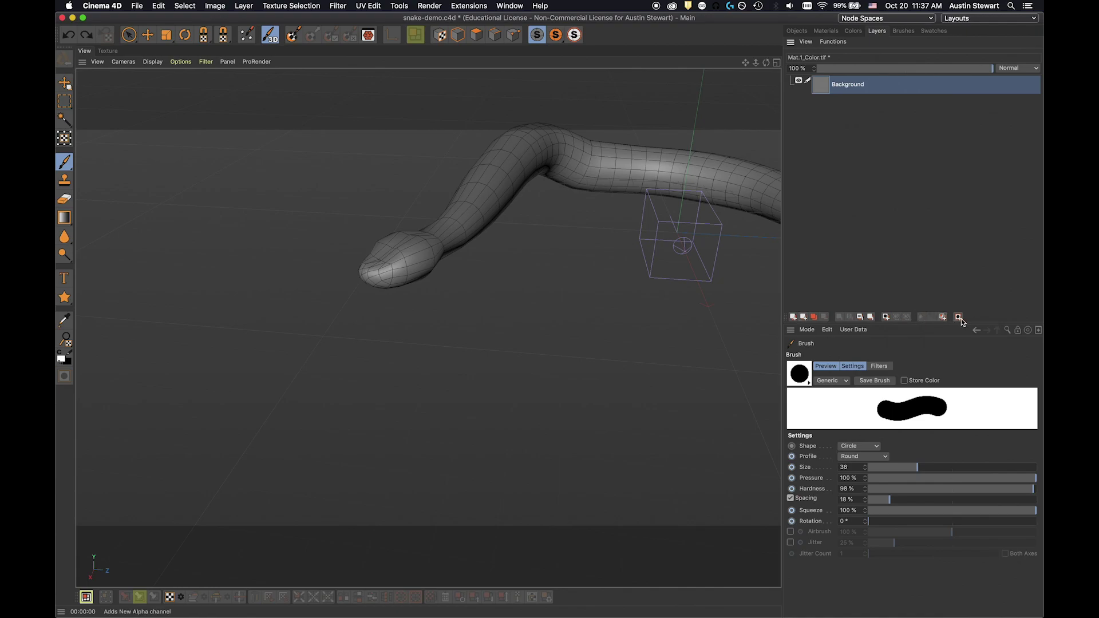
Add a new layer above the color texture's Background and toggle the new layer's visibility off and on.
{"action": "left_click", "coordinate": [793, 317]}
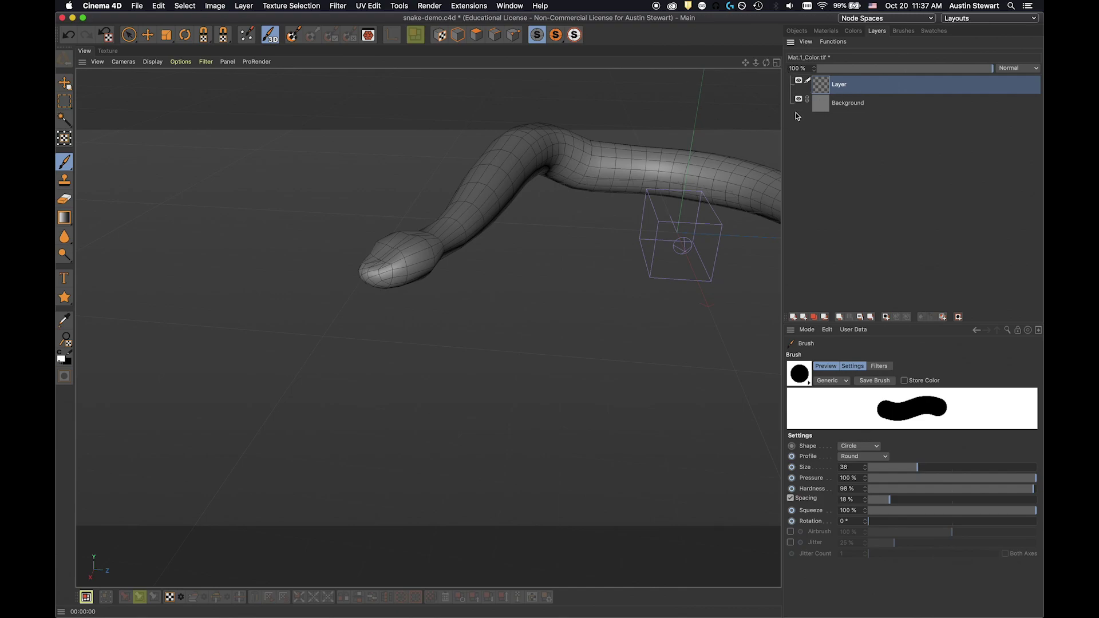
{"action": "left_click", "coordinate": [799, 83]}
{"action": "left_click", "coordinate": [799, 80]}
Set the paint color's hue to 329° and the brush size to 96.
{"action": "left_click", "coordinate": [853, 31]}
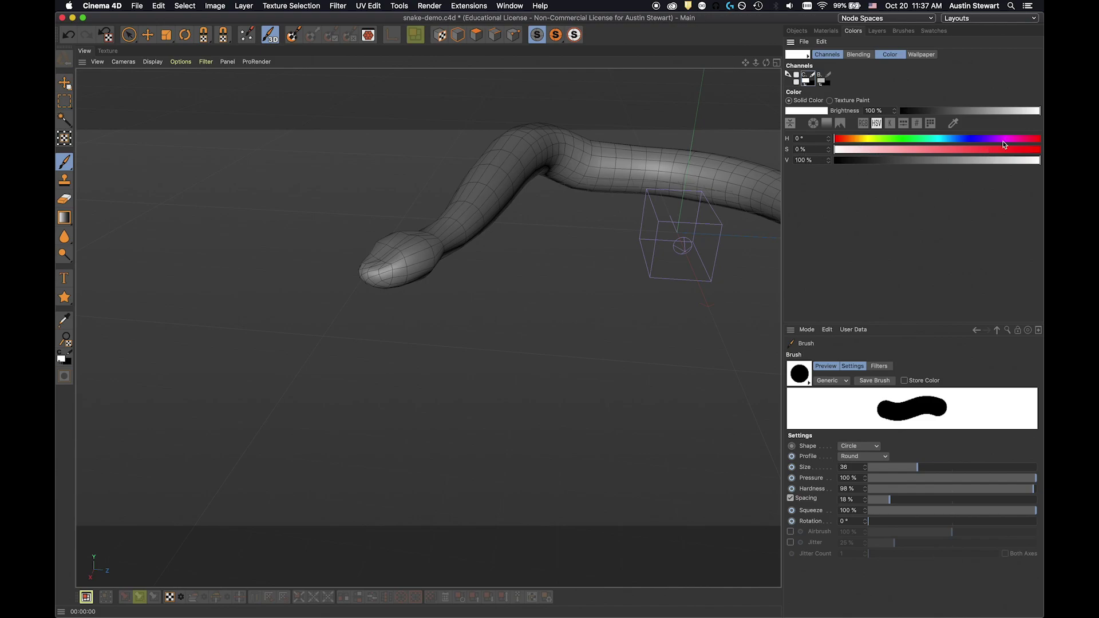
{"action": "left_click", "coordinate": [1023, 139]}
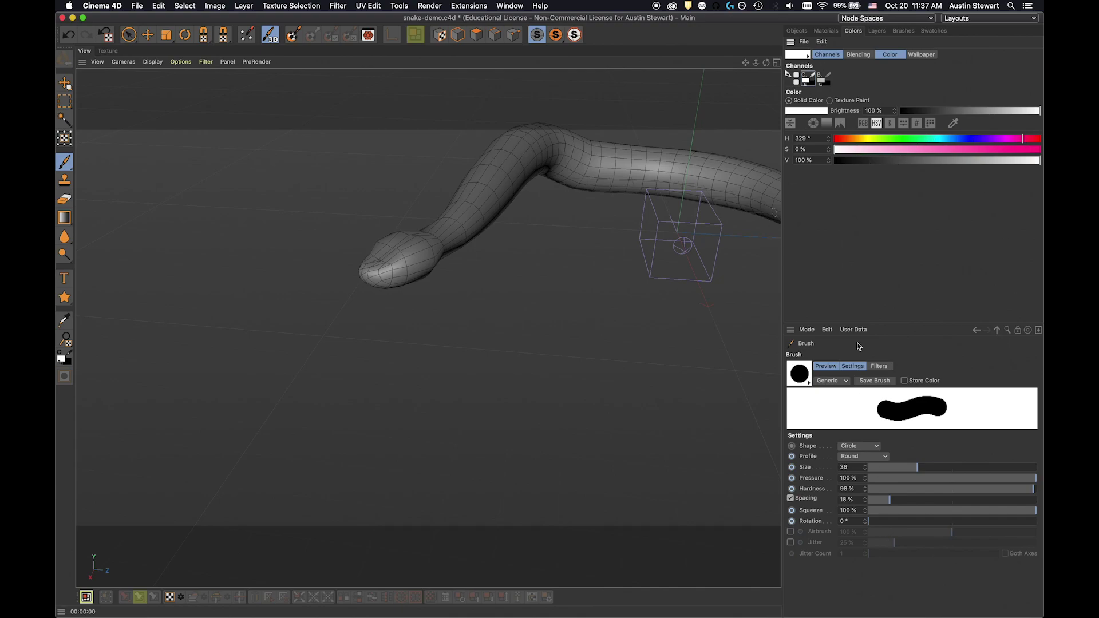
{"action": "left_click", "coordinate": [949, 468]}
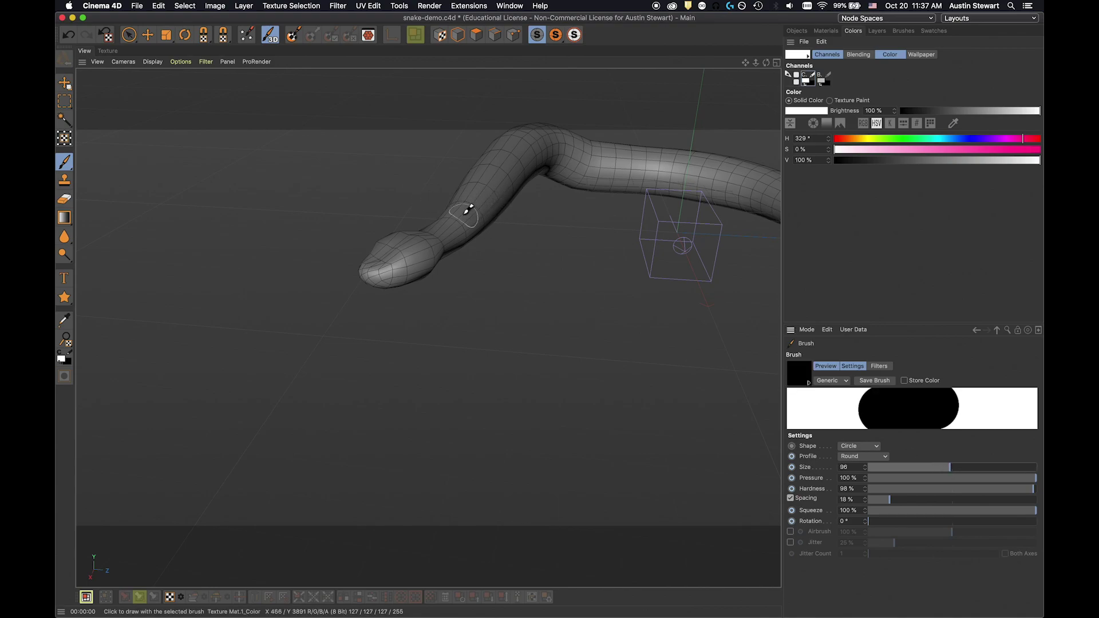
Undo a test dab painted behind the snake's head and set the paint color's saturation to 98%.
{"action": "left_click", "coordinate": [450, 221]}
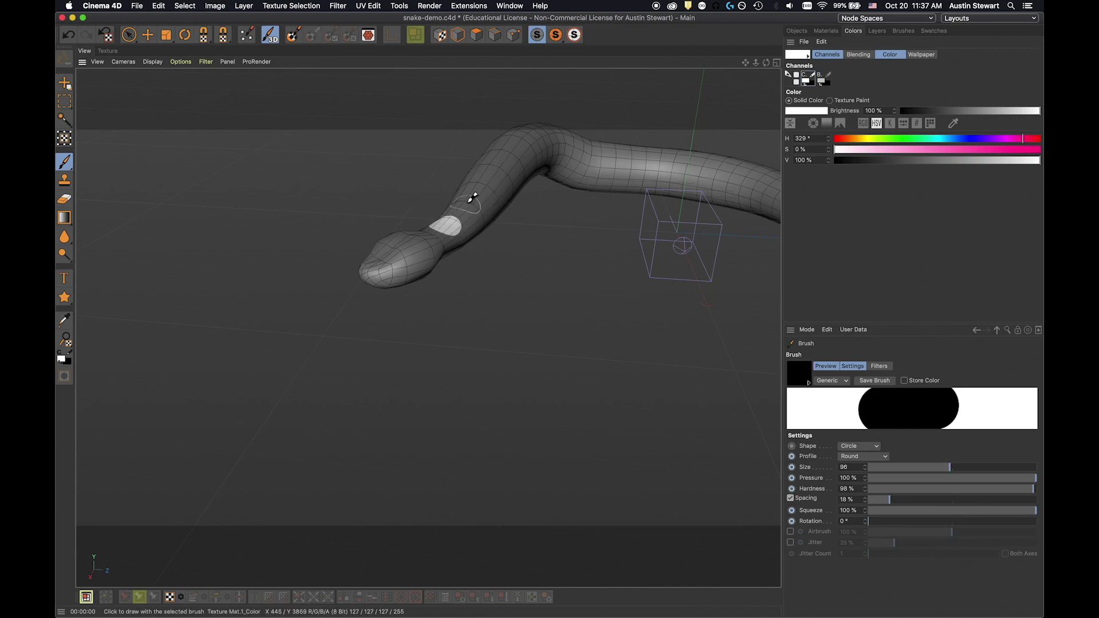
{"action": "key", "text": "super+z"}
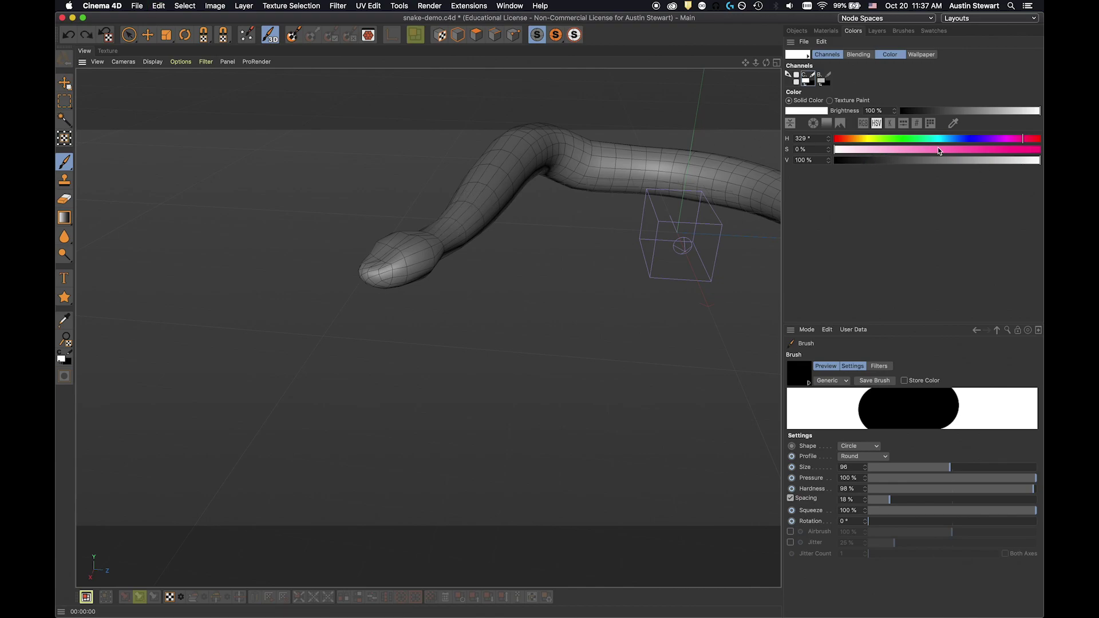
{"action": "left_click", "coordinate": [1037, 150]}
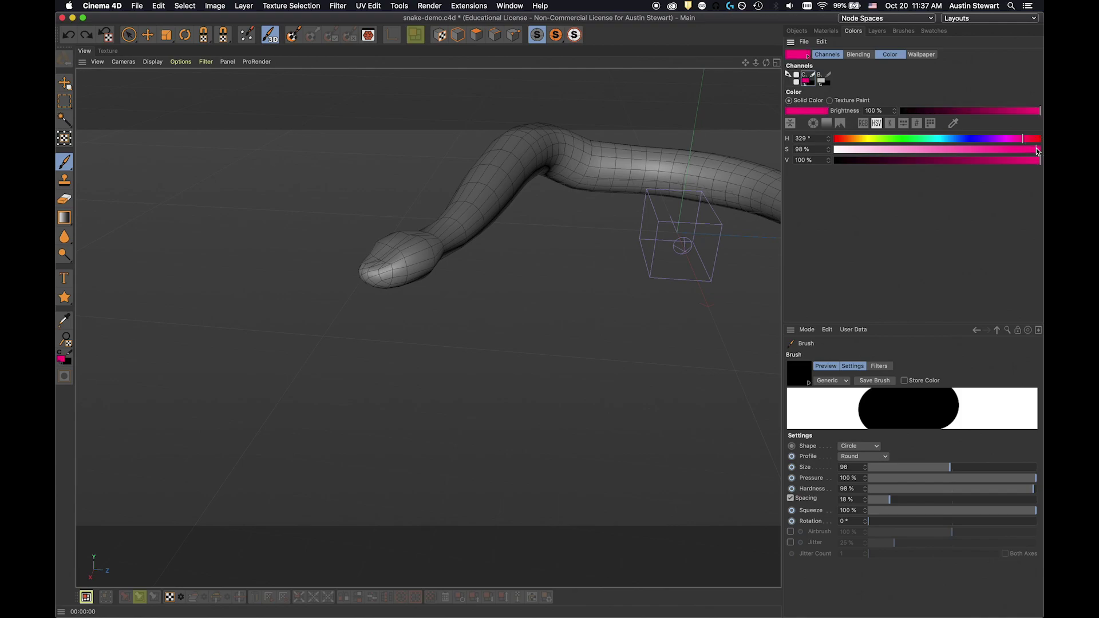
Set the paint color's hue to 340° and paint a row of six dots along the snake's back from the neck to the first bend.
{"action": "left_click", "coordinate": [1029, 139]}
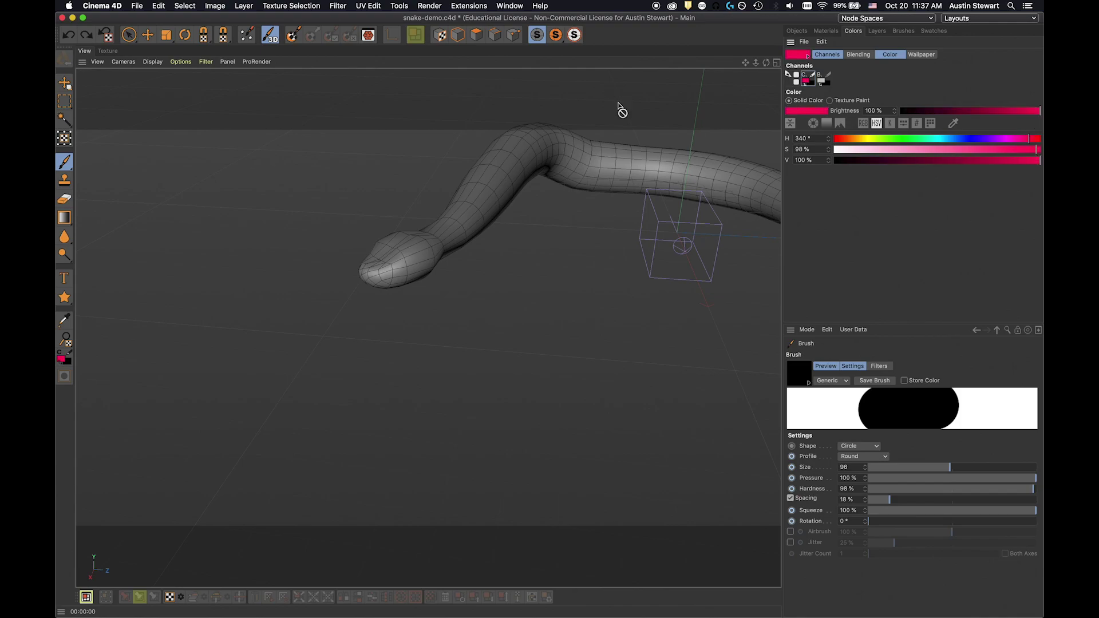
{"action": "left_click", "coordinate": [451, 218]}
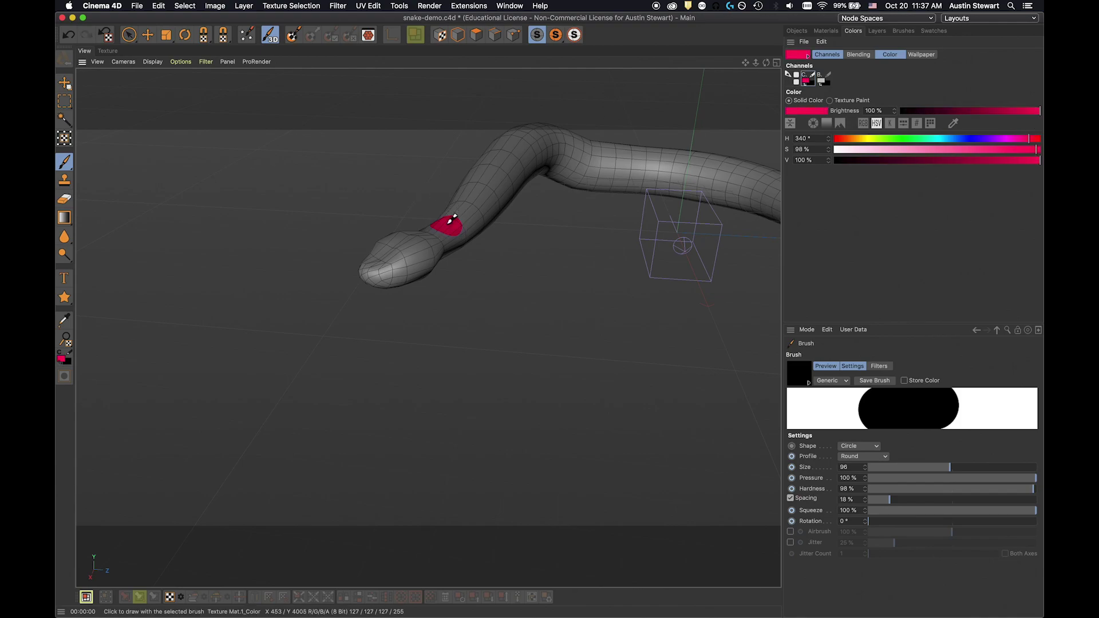
{"action": "left_click", "coordinate": [470, 198]}
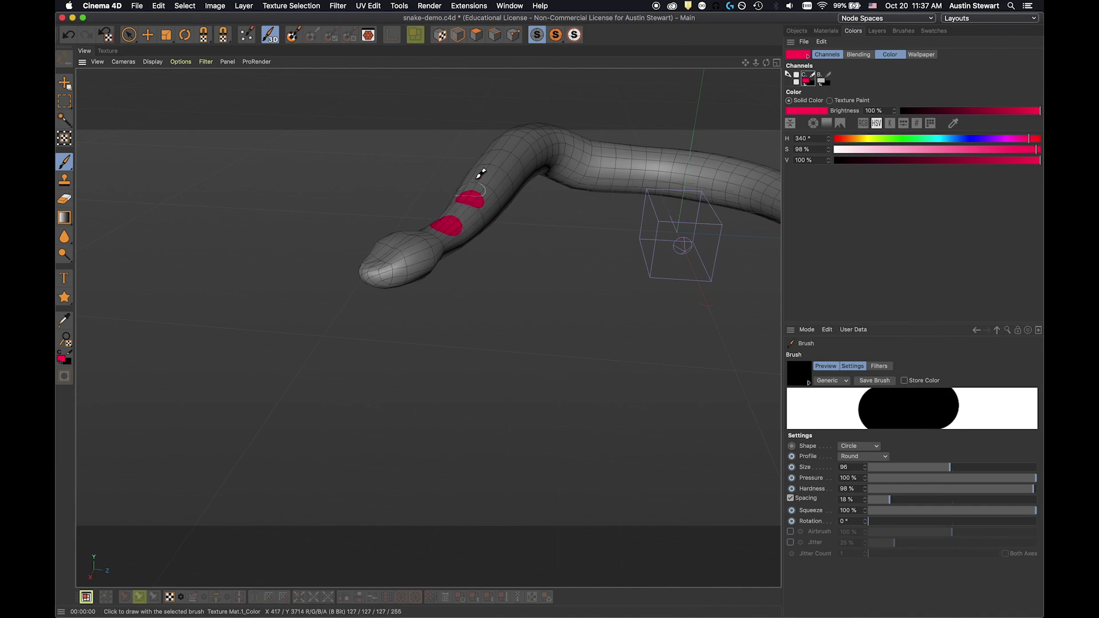
{"action": "left_click", "coordinate": [488, 171]}
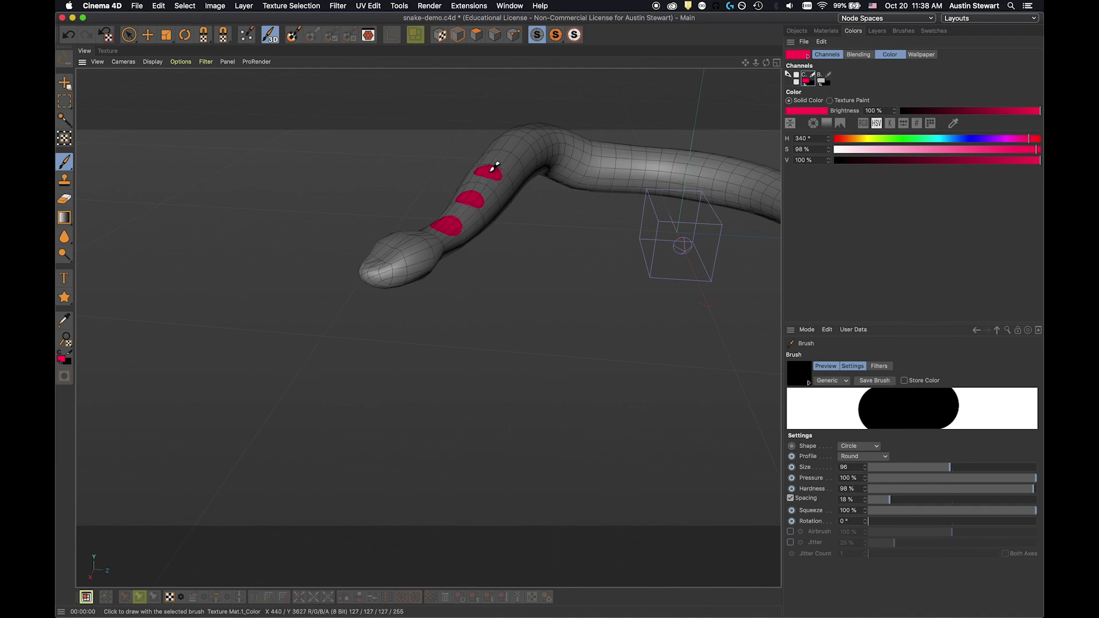
{"action": "left_click", "coordinate": [508, 146]}
{"action": "left_click", "coordinate": [533, 133]}
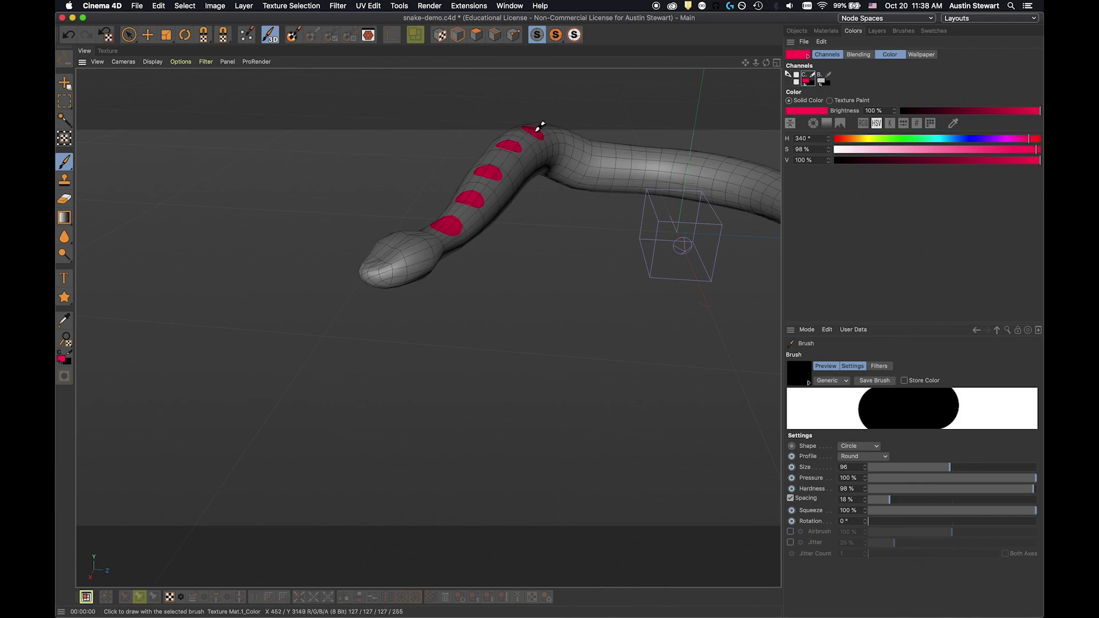
{"action": "left_click", "coordinate": [569, 131]}
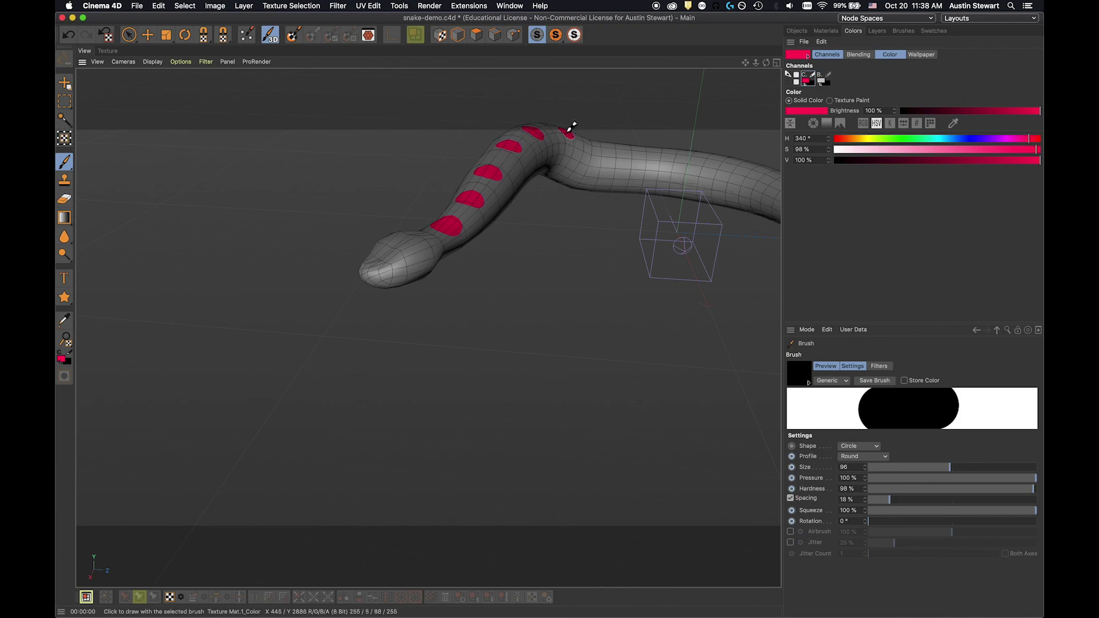
Undo the last two dots and continue the row with eight dots around the bend and along the middle of the back.
{"action": "left_click_drag", "start_coordinate": [566, 131], "coordinate": [595, 194], "text": "alt"}
{"action": "key", "text": "super+z"}
{"action": "key", "text": "super+z"}
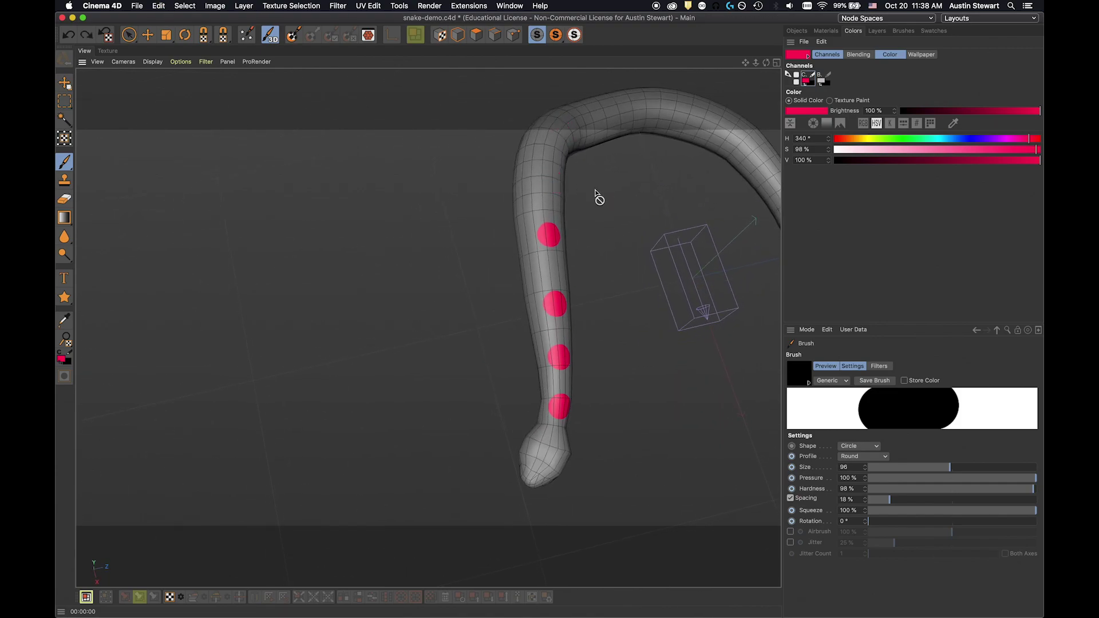
{"action": "left_click", "coordinate": [542, 186]}
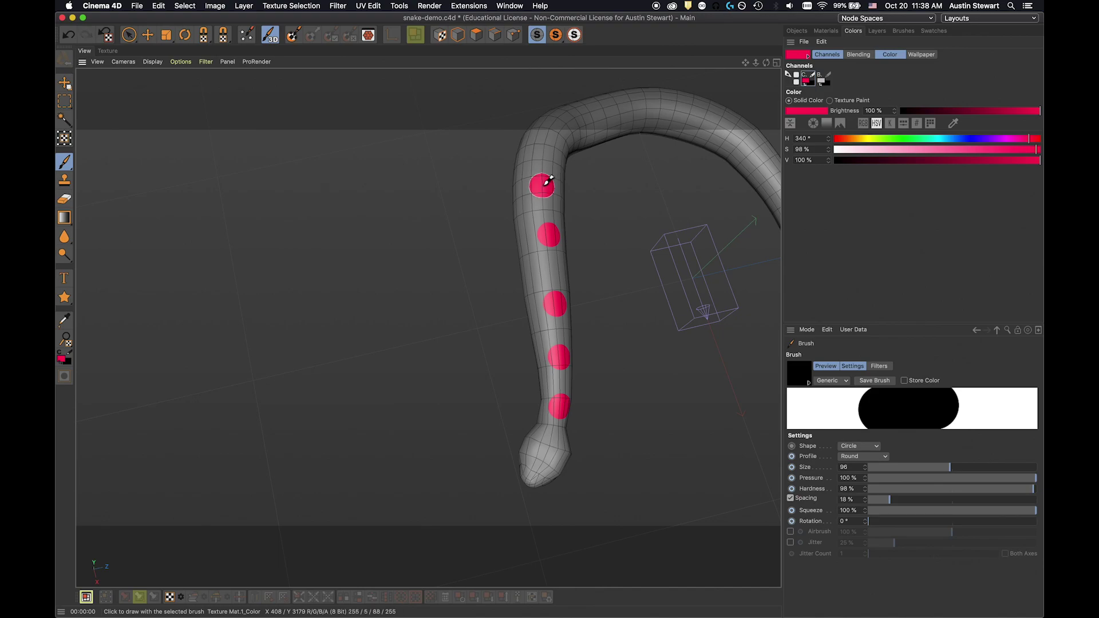
{"action": "left_click", "coordinate": [545, 145]}
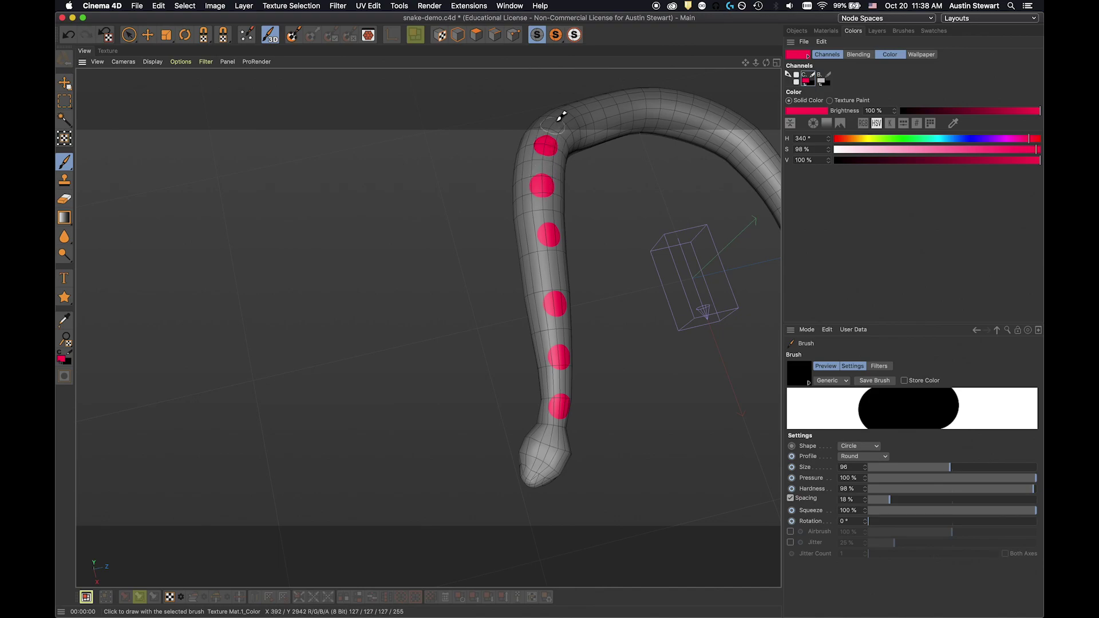
{"action": "left_click", "coordinate": [566, 119]}
{"action": "left_click", "coordinate": [602, 109]}
{"action": "left_click", "coordinate": [647, 102]}
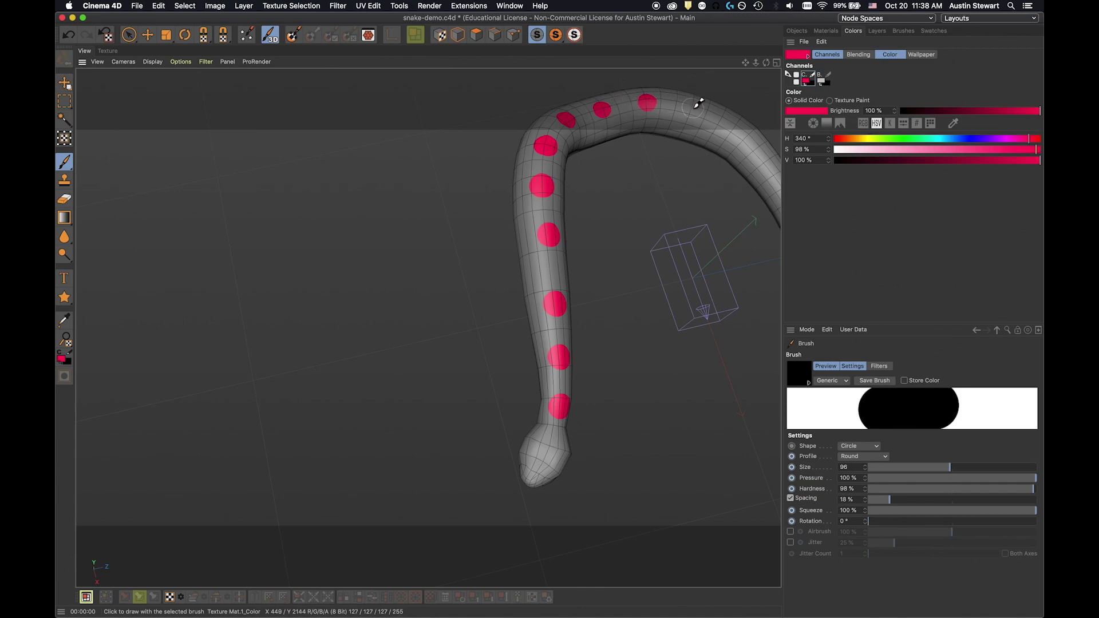
{"action": "left_click", "coordinate": [693, 108]}
{"action": "left_click", "coordinate": [735, 131]}
{"action": "left_click", "coordinate": [764, 158]}
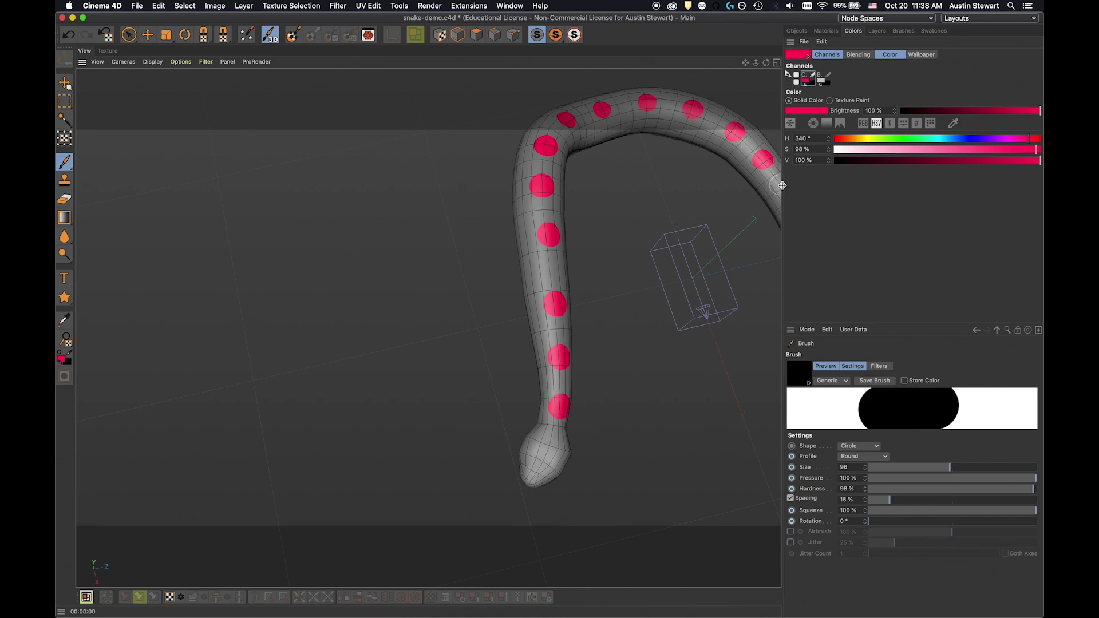
Extend the row with six more dots down the rear stretch of the body toward the tail.
{"action": "middle_click_drag", "start_coordinate": [706, 209], "coordinate": [593, 166], "text": "alt"}
{"action": "left_click", "coordinate": [676, 148]}
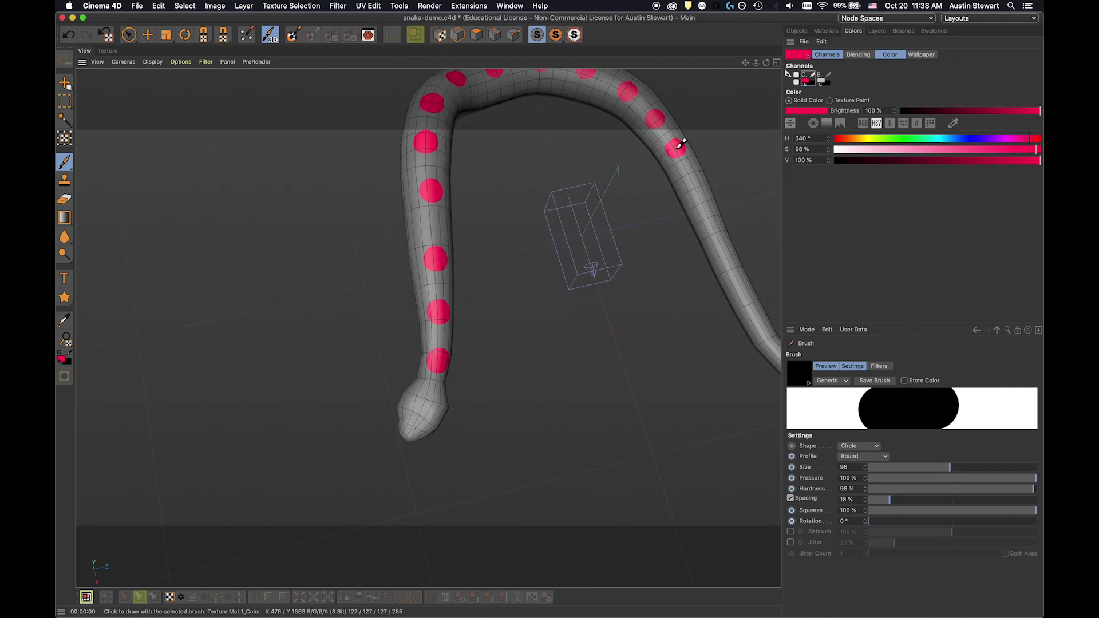
{"action": "left_click", "coordinate": [695, 181]}
{"action": "left_click", "coordinate": [710, 219]}
{"action": "left_click", "coordinate": [723, 252]}
{"action": "left_click", "coordinate": [742, 291]}
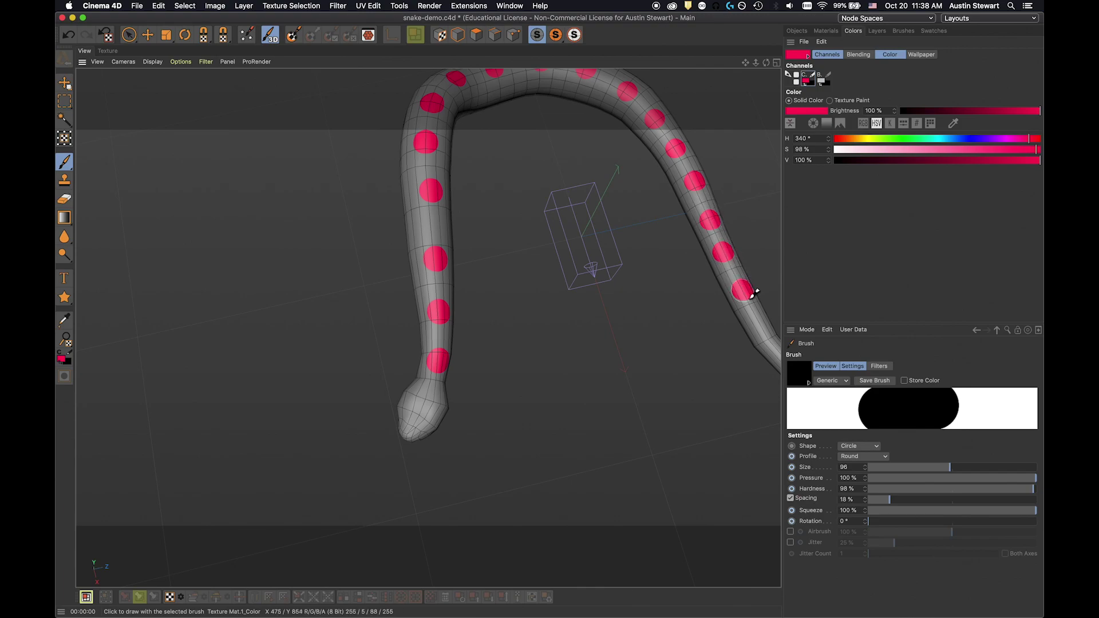
{"action": "left_click", "coordinate": [761, 325]}
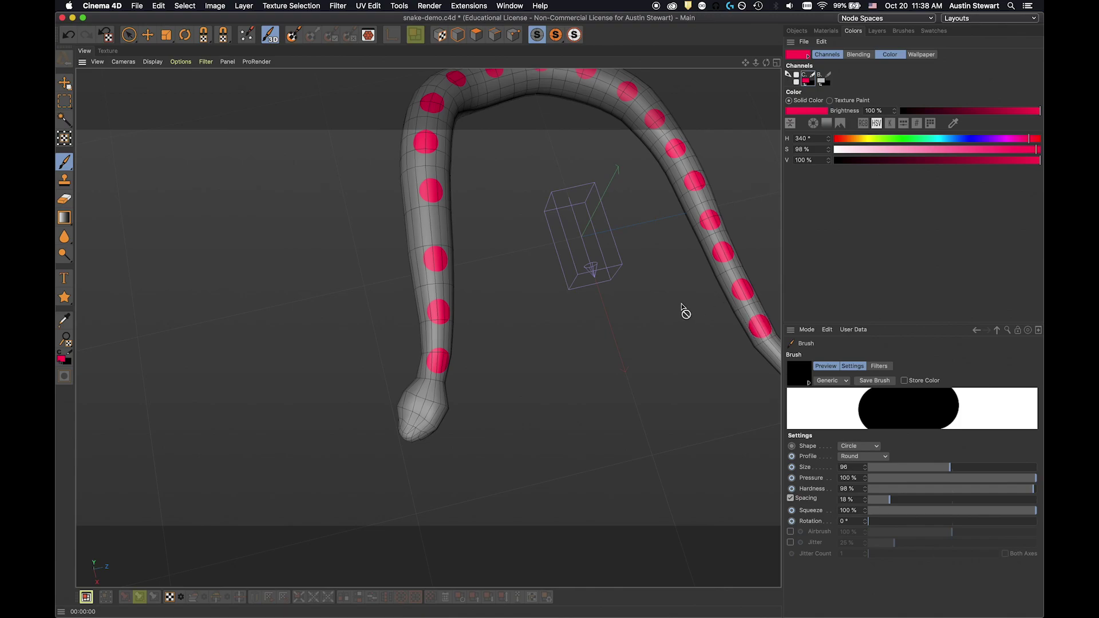
Fill the wide gap between two dots on the front part of the body with one more dot.
{"action": "scroll", "coordinate": [685, 312], "scroll_direction": "down", "scroll_amount": 5}
{"action": "left_click_drag", "start_coordinate": [685, 311], "coordinate": [655, 278], "text": "alt"}
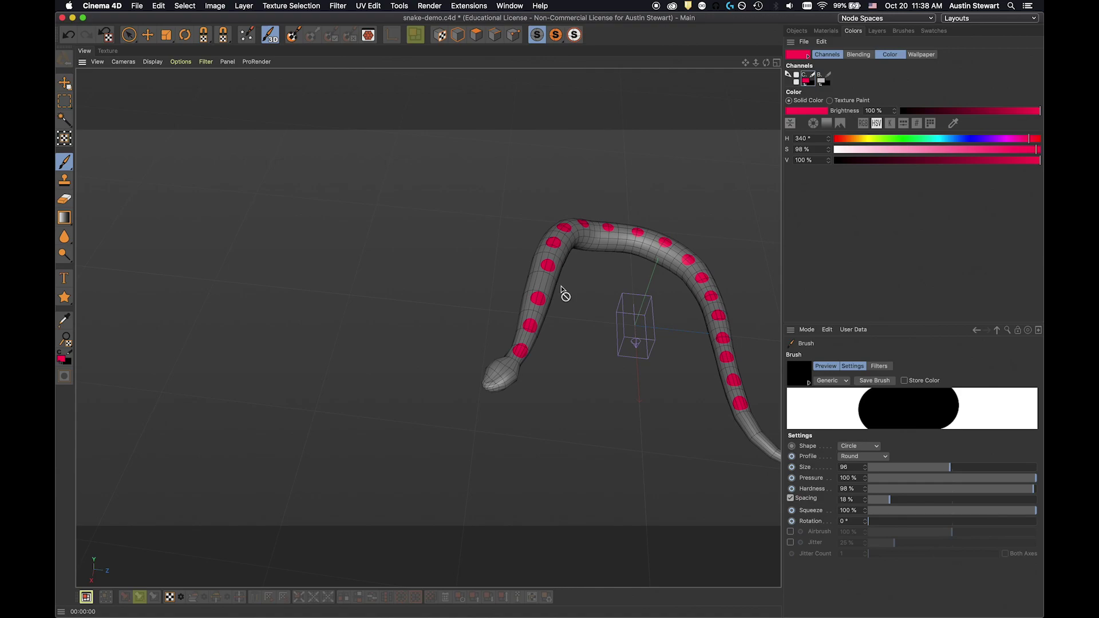
{"action": "scroll", "coordinate": [561, 294], "scroll_direction": "up", "scroll_amount": 5}
{"action": "left_click", "coordinate": [531, 277]}
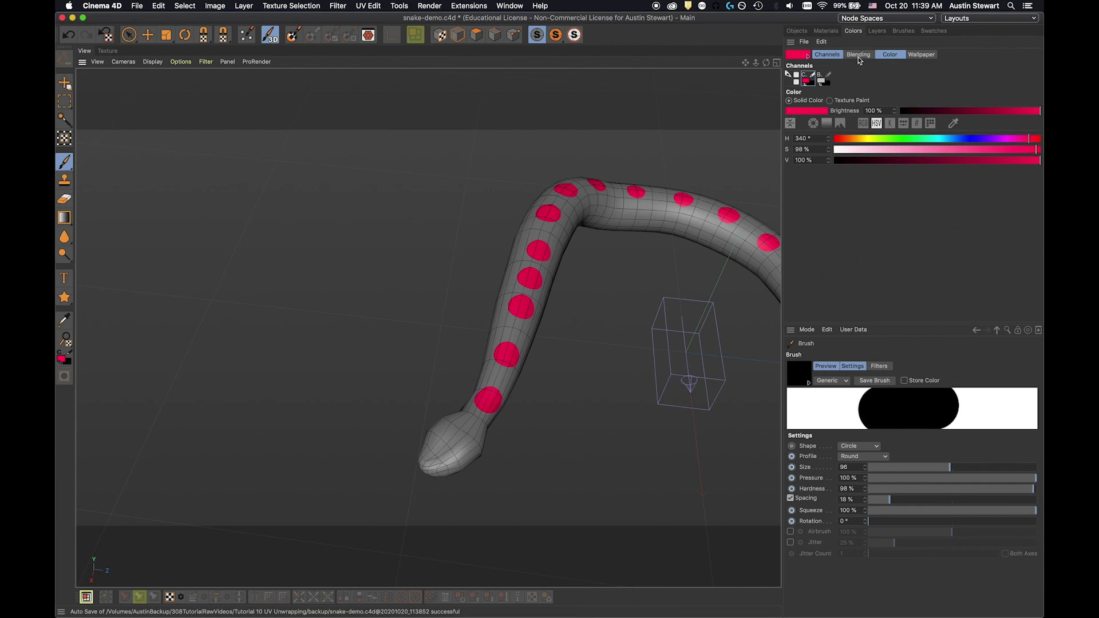
Add a new layer to the color texture and place it between the dots layer and the Background.
{"action": "left_click", "coordinate": [877, 31]}
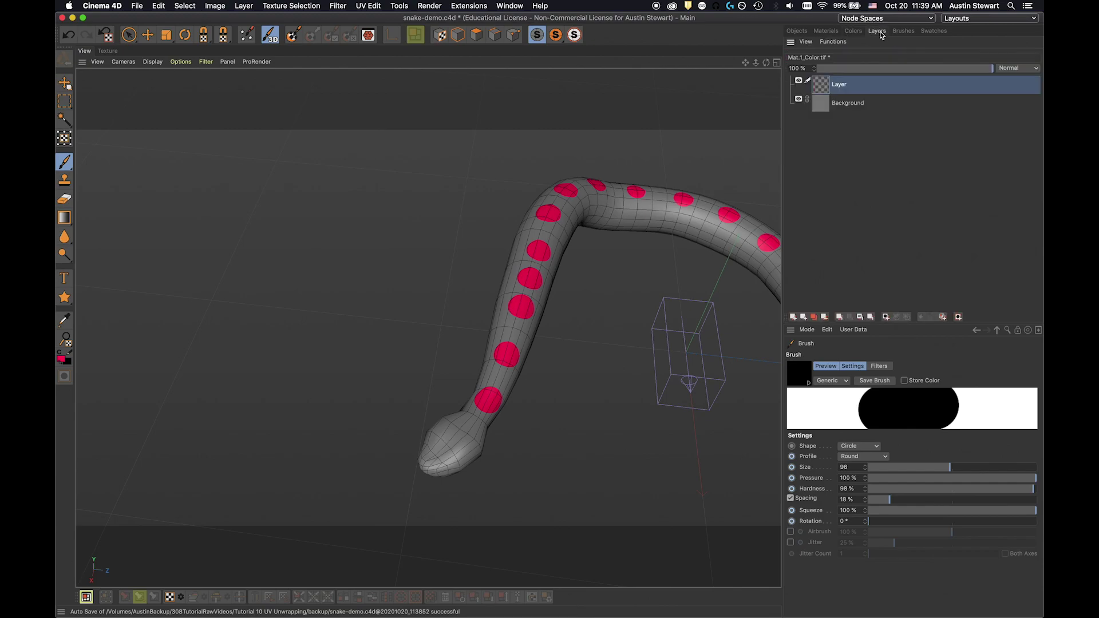
{"action": "left_click", "coordinate": [793, 317]}
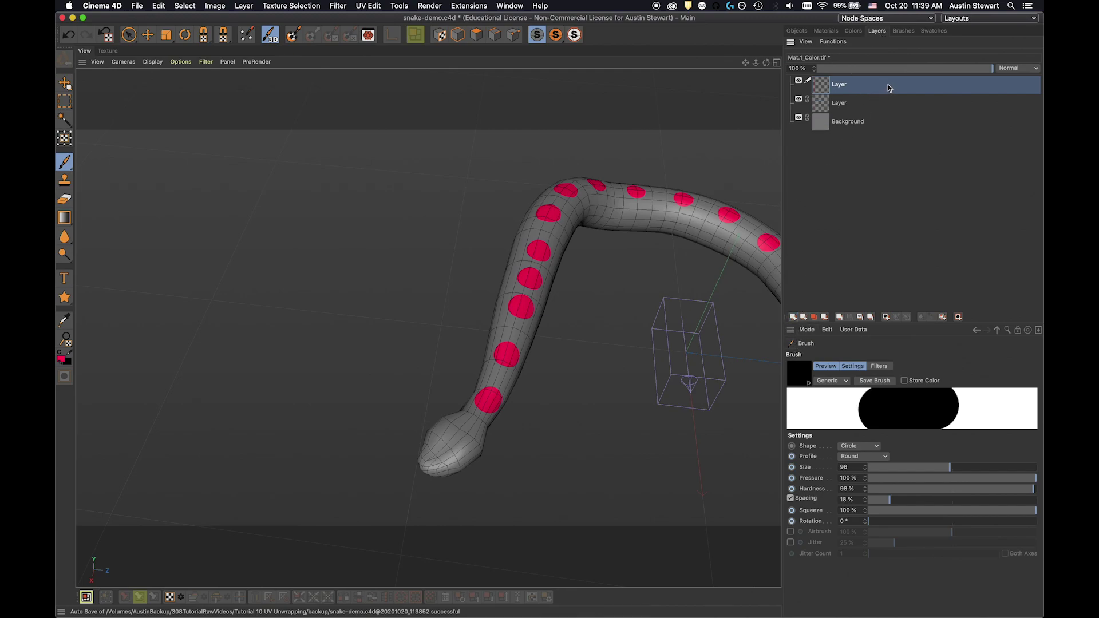
{"action": "left_click_drag", "start_coordinate": [889, 88], "coordinate": [895, 115]}
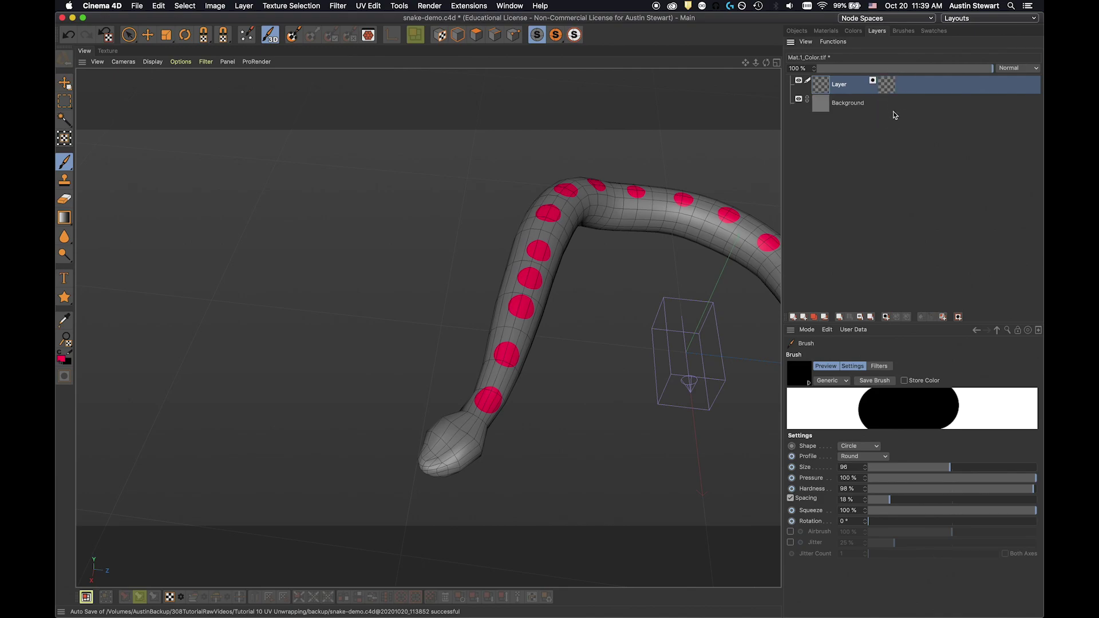
{"action": "key", "text": "super+z"}
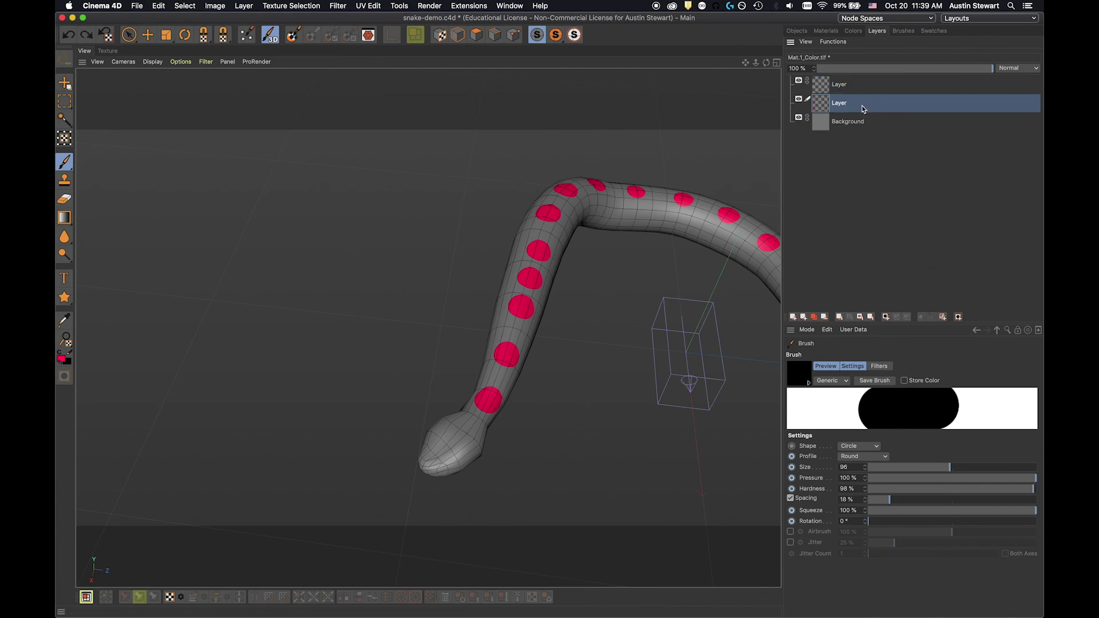
{"action": "left_click", "coordinate": [819, 87]}
{"action": "left_click_drag", "start_coordinate": [820, 86], "coordinate": [818, 113]}
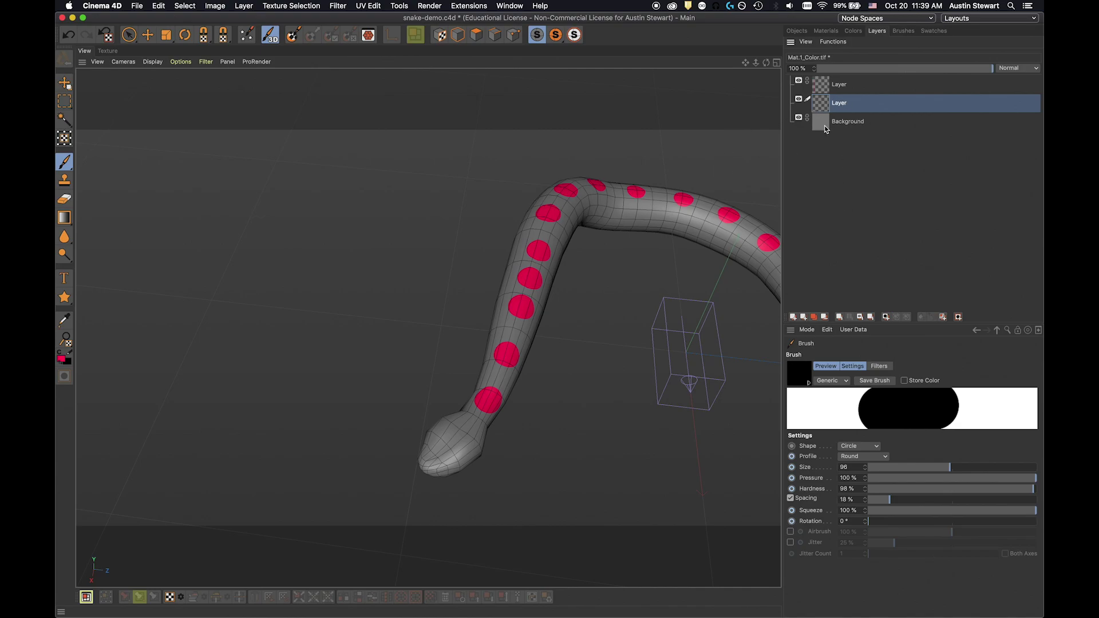
Try a short linear white-to-black gradient across the snake's front section on the middle layer and undo it.
{"action": "left_click", "coordinate": [64, 220]}
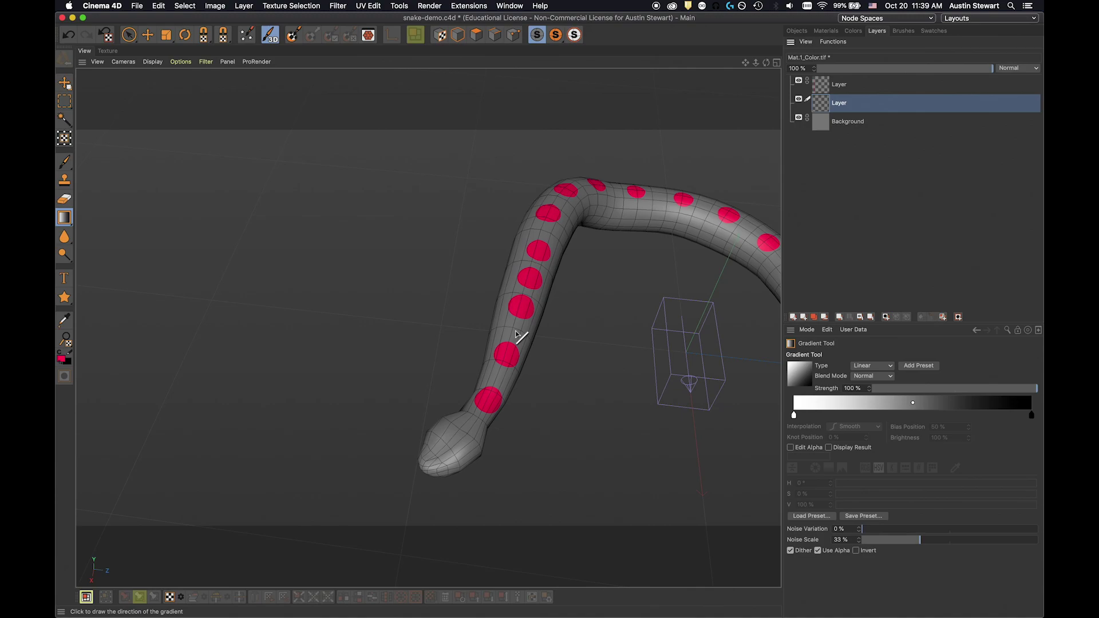
{"action": "left_click_drag", "start_coordinate": [513, 329], "coordinate": [536, 340]}
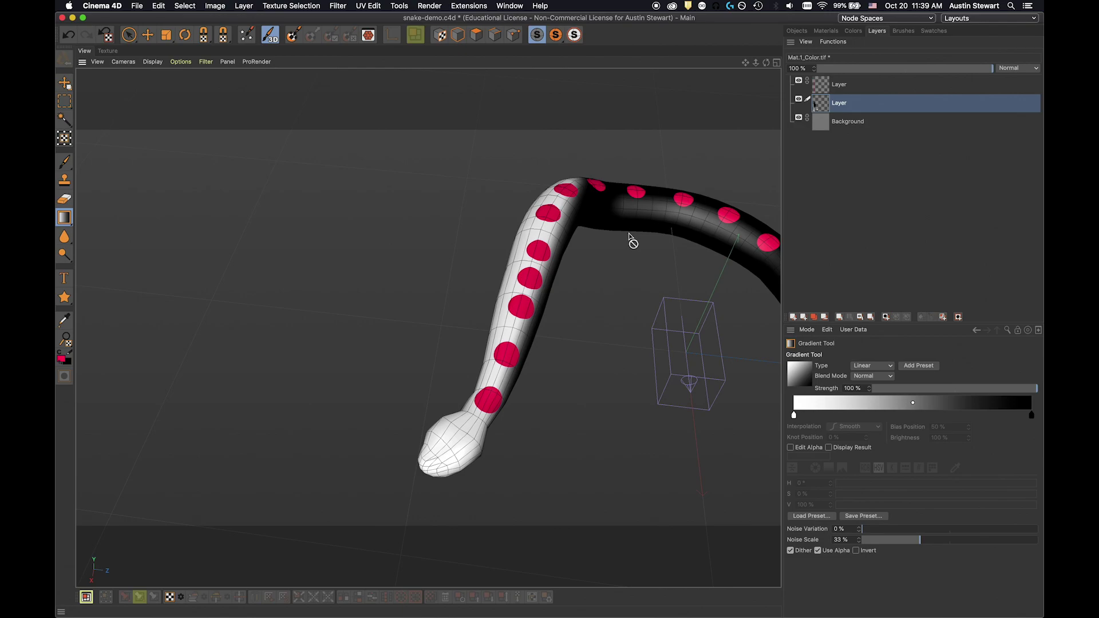
{"action": "left_click_drag", "start_coordinate": [628, 235], "coordinate": [628, 235], "text": "alt"}
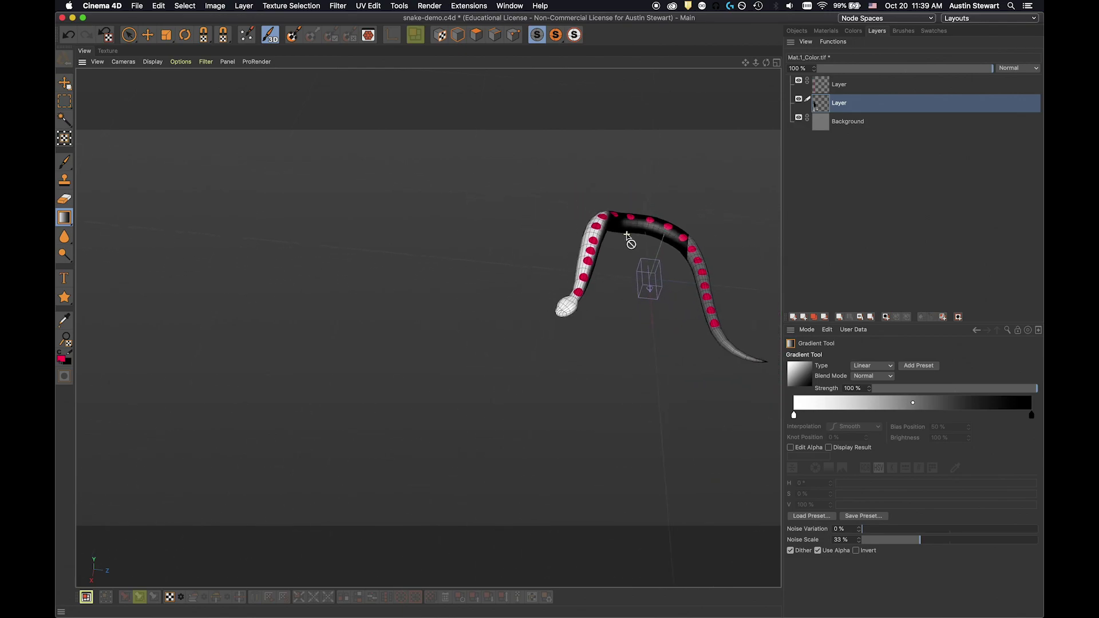
{"action": "scroll", "coordinate": [628, 235], "scroll_direction": "up", "scroll_amount": 5}
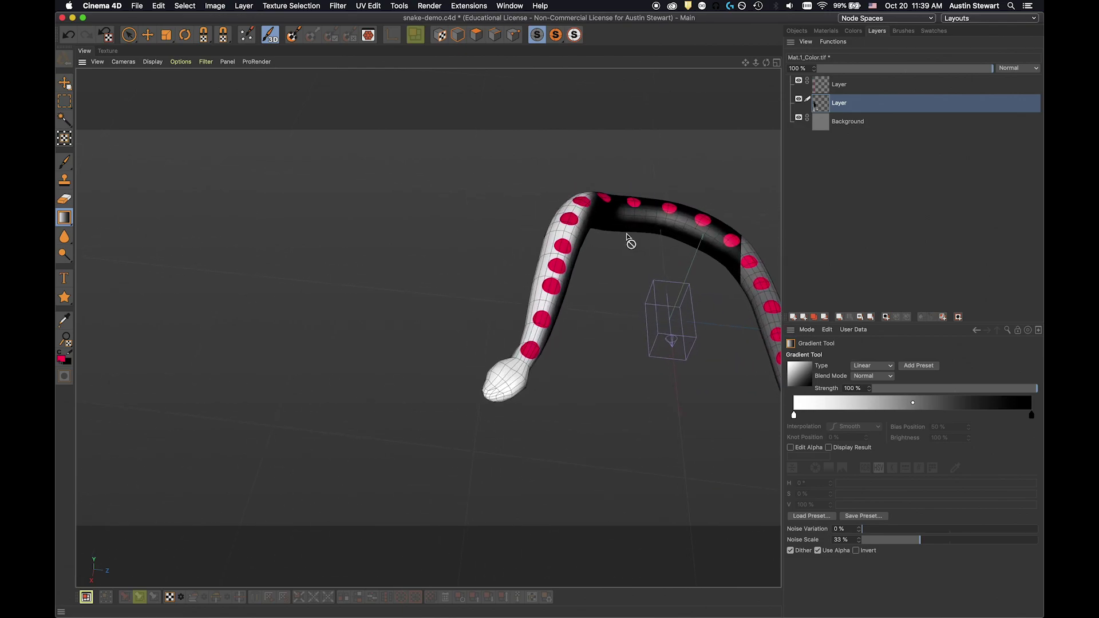
{"action": "key", "text": "super+z"}
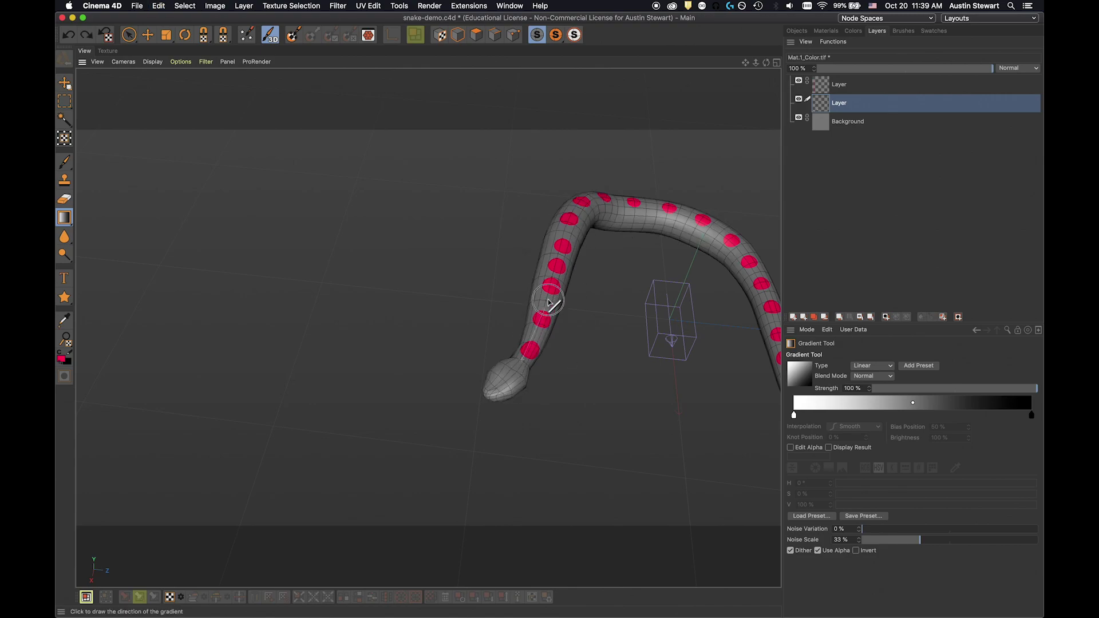
Try a linear white-to-black gradient from the snake's neck toward the first bend and undo it.
{"action": "left_click_drag", "start_coordinate": [582, 214], "coordinate": [578, 208]}
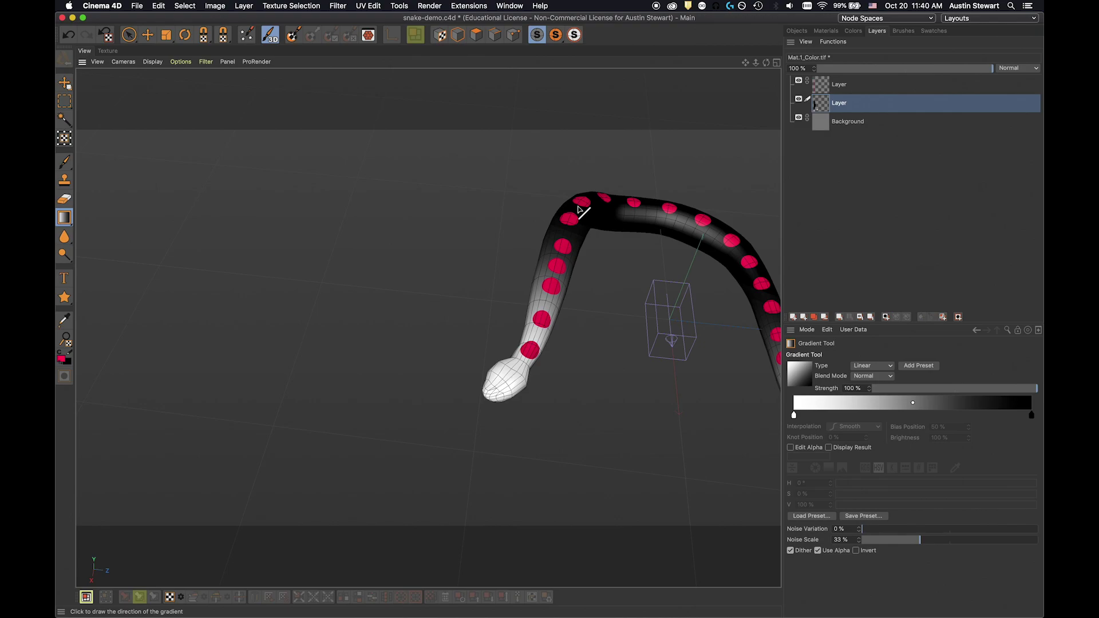
{"action": "left_click_drag", "start_coordinate": [647, 326], "coordinate": [761, 377], "text": "alt"}
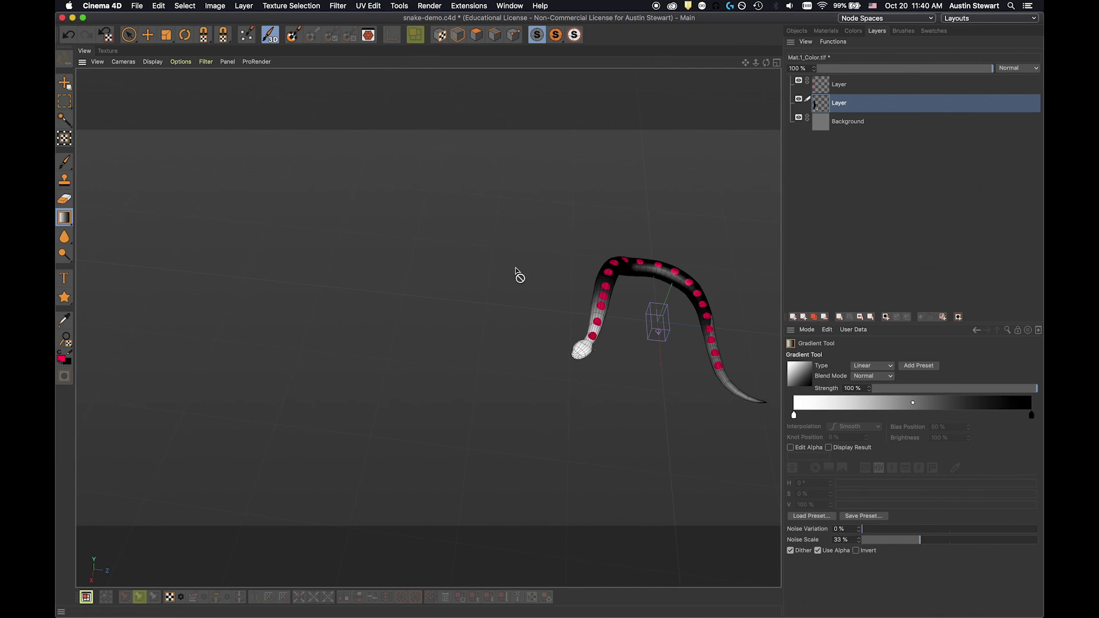
{"action": "scroll", "coordinate": [518, 274], "scroll_direction": "up", "scroll_amount": 2}
{"action": "scroll", "coordinate": [518, 275], "scroll_direction": "up", "scroll_amount": 3}
{"action": "scroll", "coordinate": [518, 275], "scroll_direction": "down", "scroll_amount": 2}
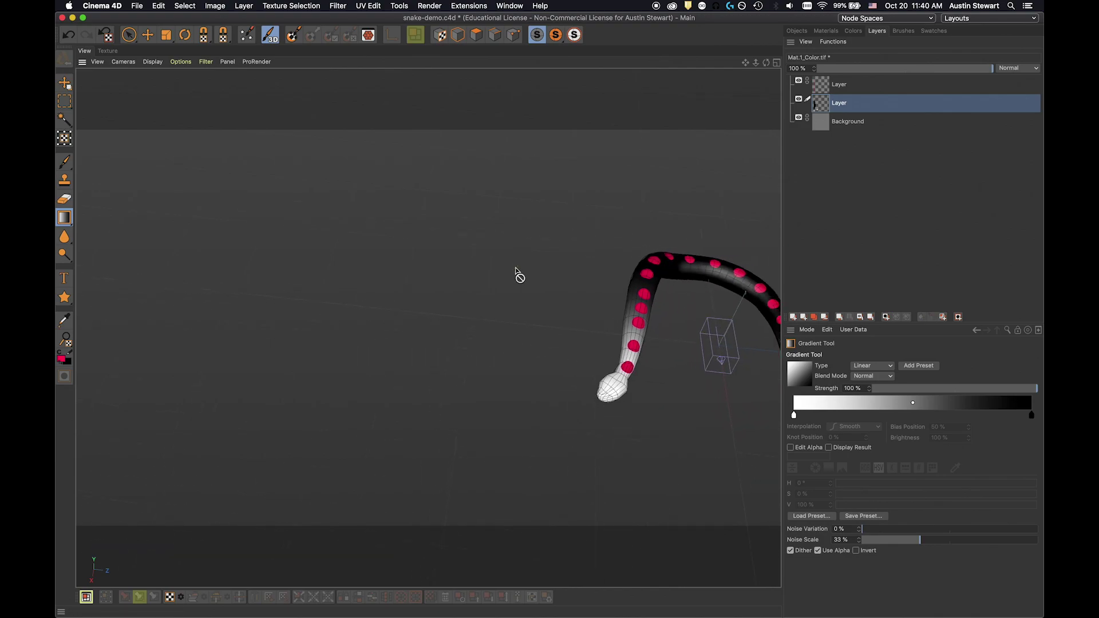
{"action": "key", "text": "super+z"}
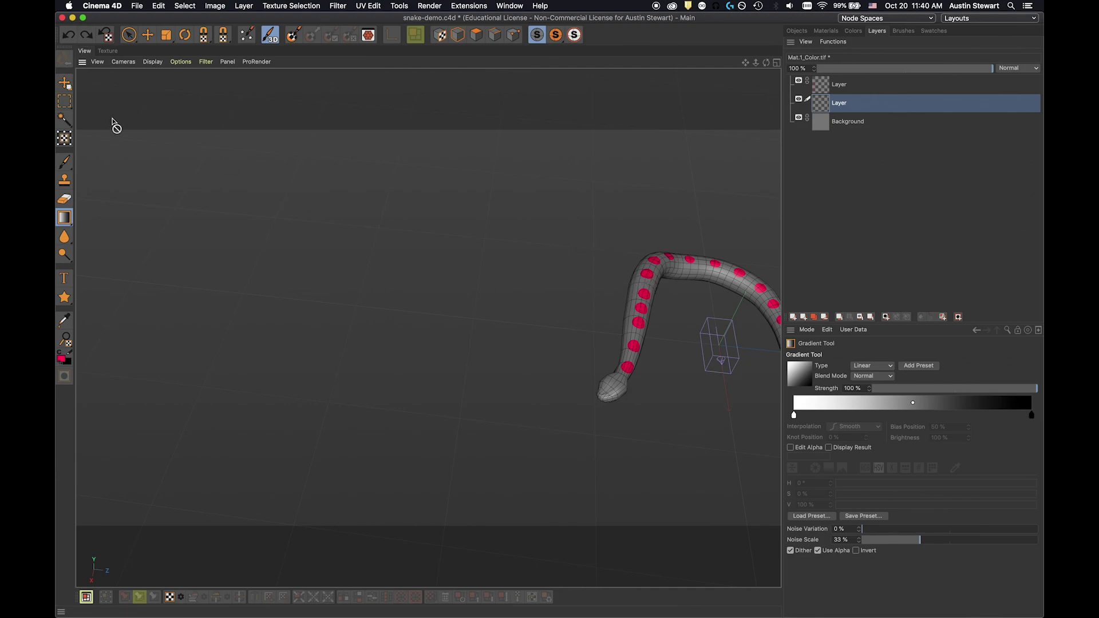
Examine the snake's UV layout in the texture view, including the small island beside the long body island.
{"action": "left_click", "coordinate": [108, 51]}
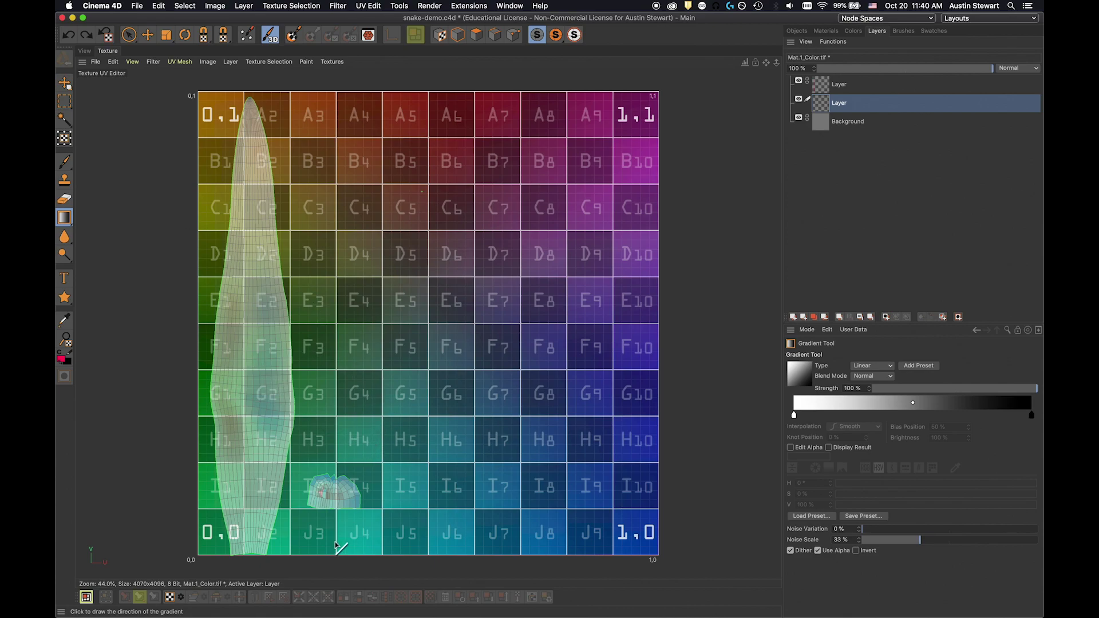
{"action": "scroll", "coordinate": [316, 497], "scroll_direction": "up", "scroll_amount": 2}
{"action": "scroll", "coordinate": [314, 496], "scroll_direction": "up", "scroll_amount": 8}
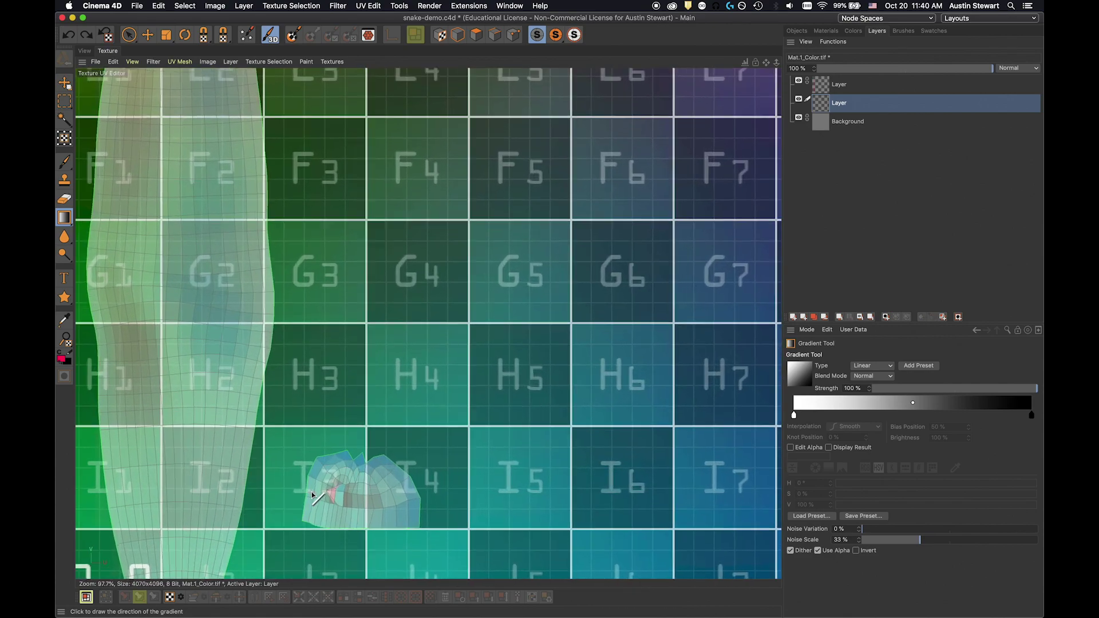
{"action": "scroll", "coordinate": [313, 495], "scroll_direction": "up", "scroll_amount": 2}
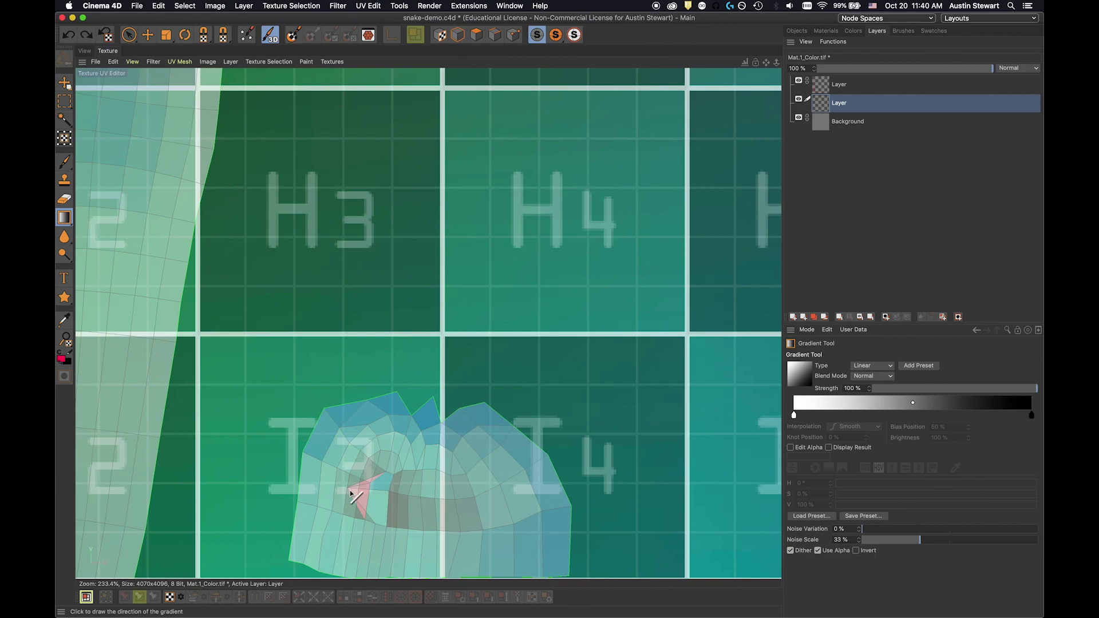
{"action": "scroll", "coordinate": [350, 494], "scroll_direction": "down", "scroll_amount": 5}
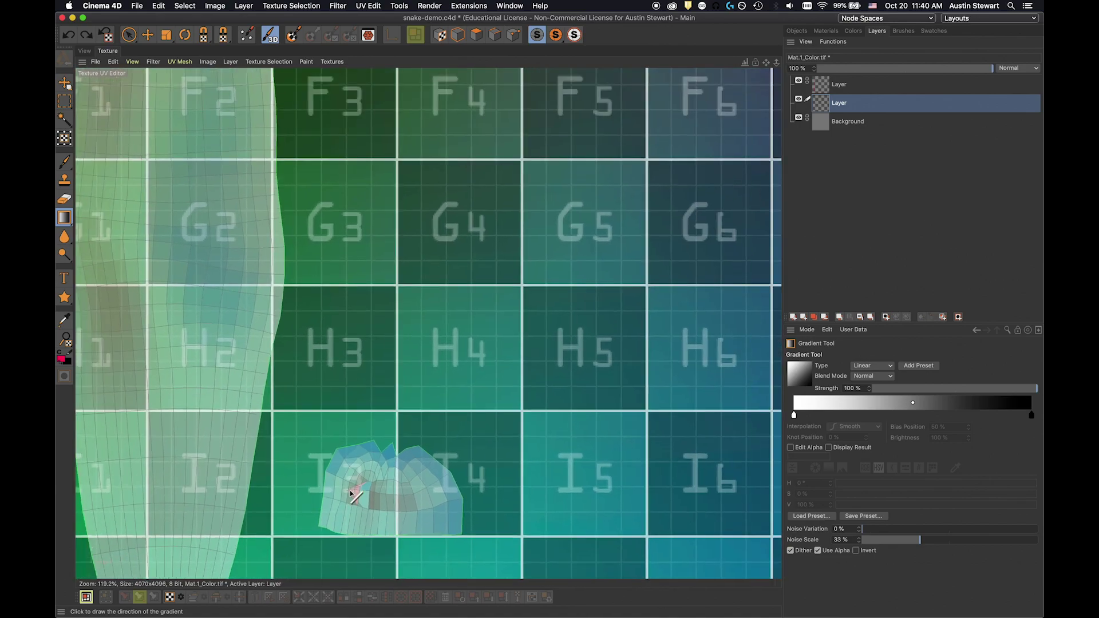
{"action": "scroll", "coordinate": [350, 493], "scroll_direction": "down", "scroll_amount": 3}
{"action": "scroll", "coordinate": [352, 492], "scroll_direction": "down", "scroll_amount": 5}
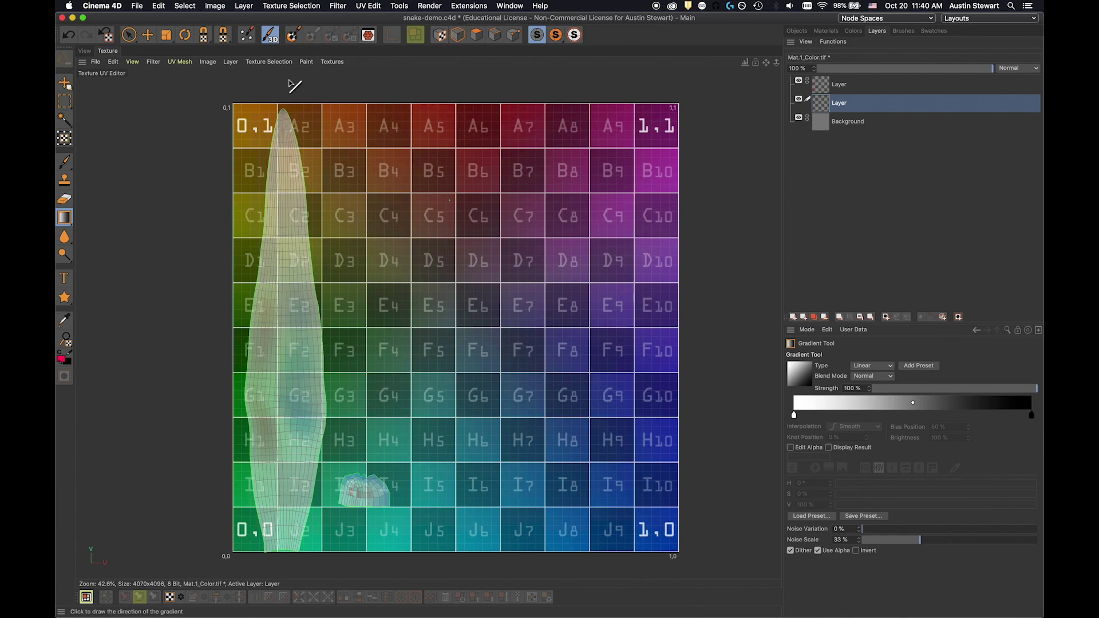
Display the UV map, return to the Mat.1_Color.tif texture, and change the UV shading from Distortion to Lines.
{"action": "left_click", "coordinate": [335, 64]}
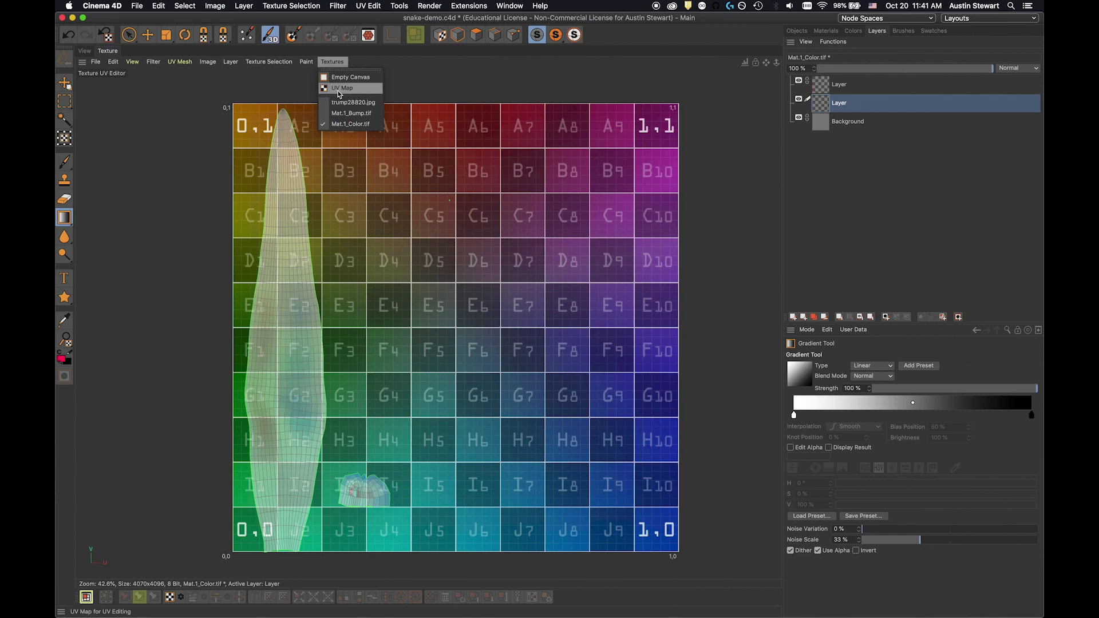
{"action": "left_click", "coordinate": [331, 63]}
{"action": "left_click", "coordinate": [331, 63]}
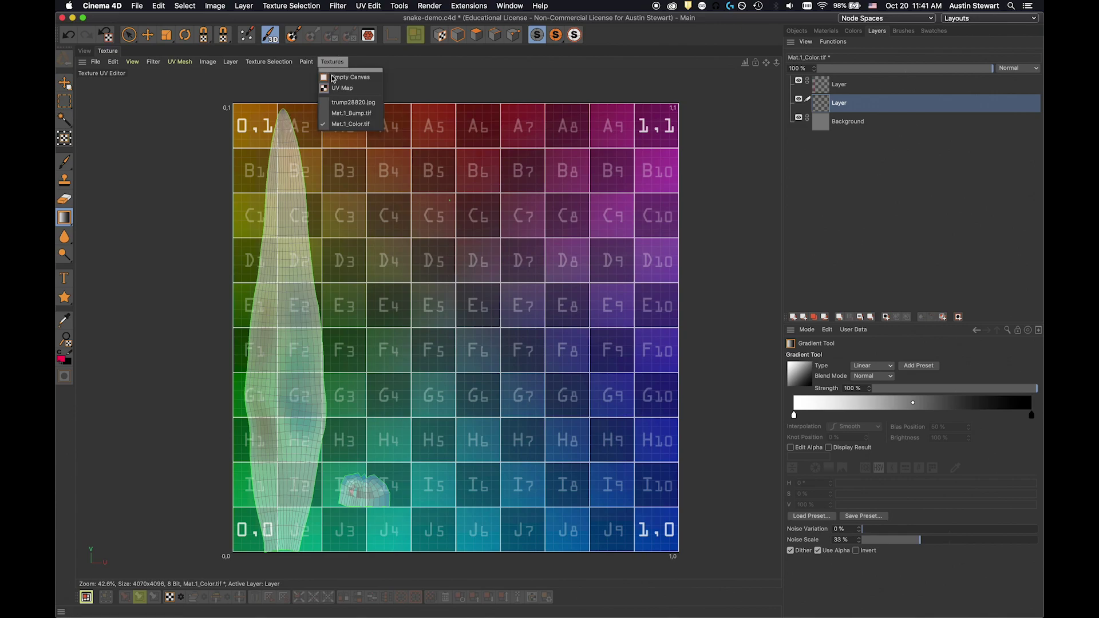
{"action": "left_click", "coordinate": [337, 87]}
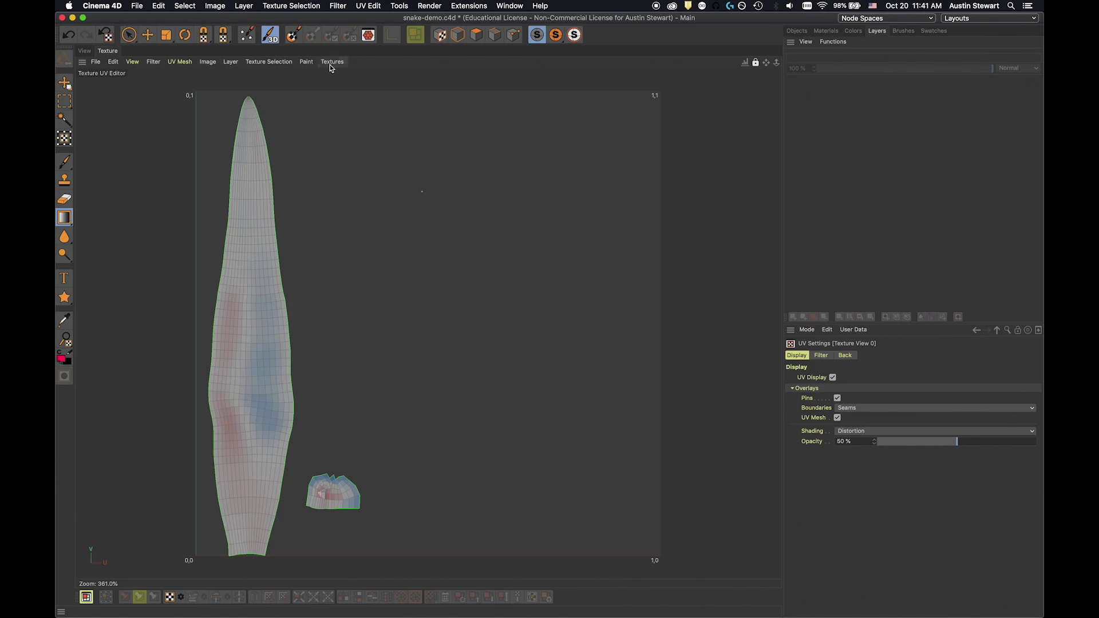
{"action": "left_click", "coordinate": [331, 64]}
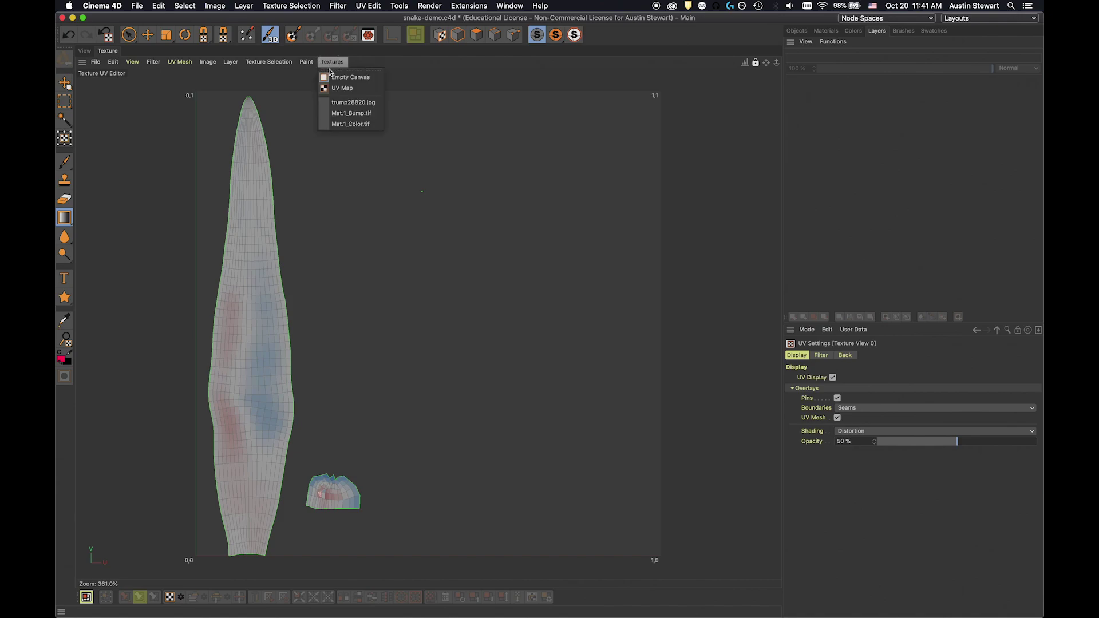
{"action": "left_click", "coordinate": [343, 125]}
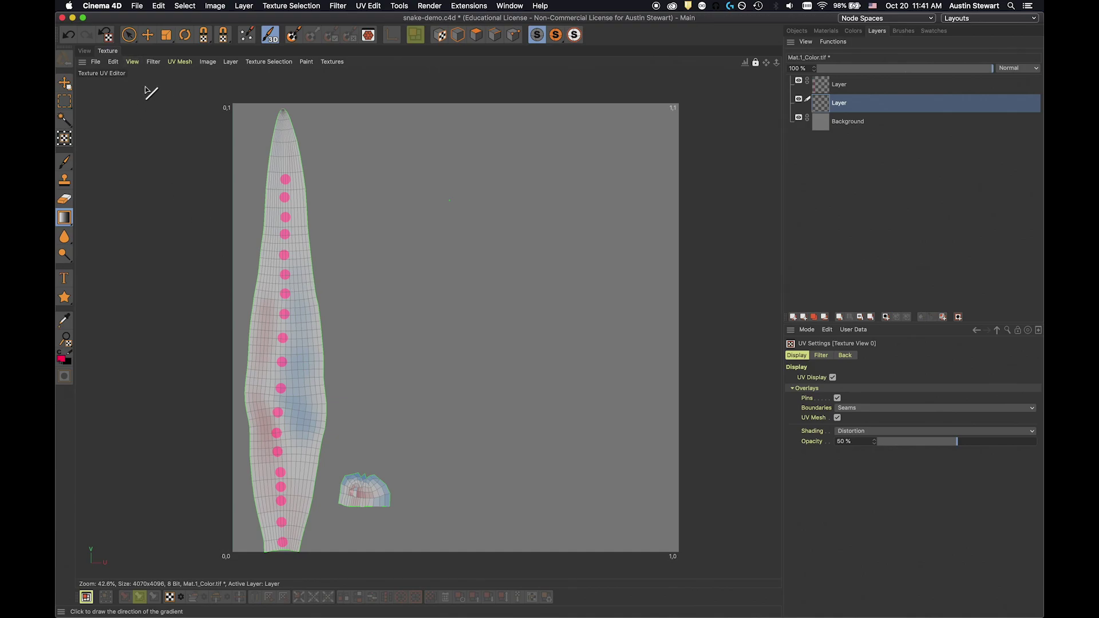
{"action": "left_click", "coordinate": [133, 62]}
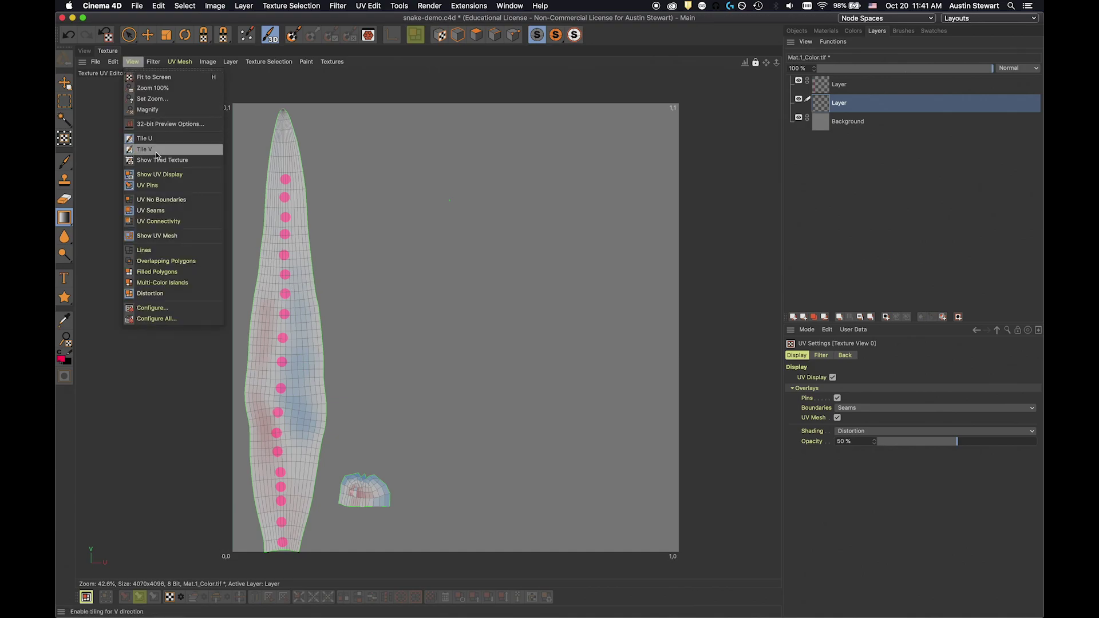
{"action": "left_click", "coordinate": [180, 299]}
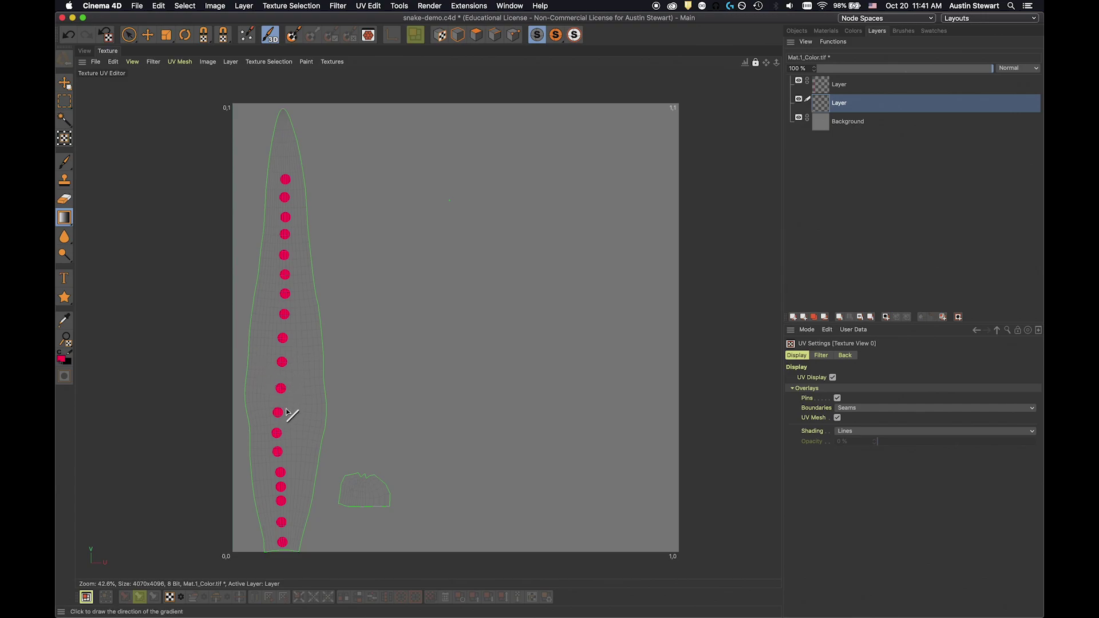
Color the Gradient tool's first knot orange with a hue of 40° and saturation of 89%.
{"action": "left_click", "coordinate": [62, 223]}
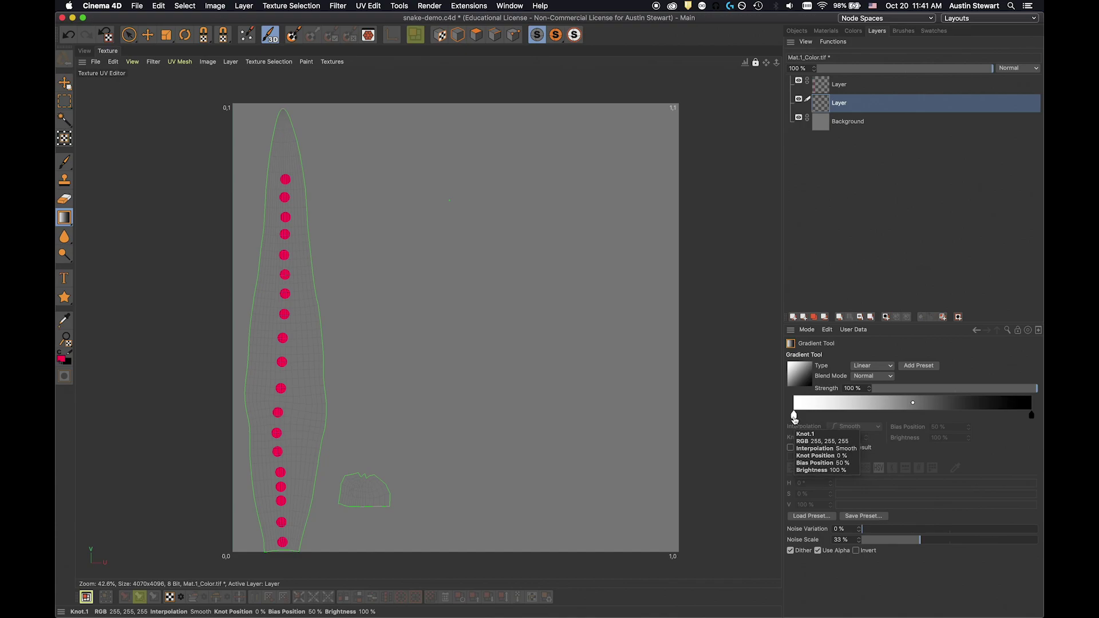
{"action": "left_click", "coordinate": [794, 416]}
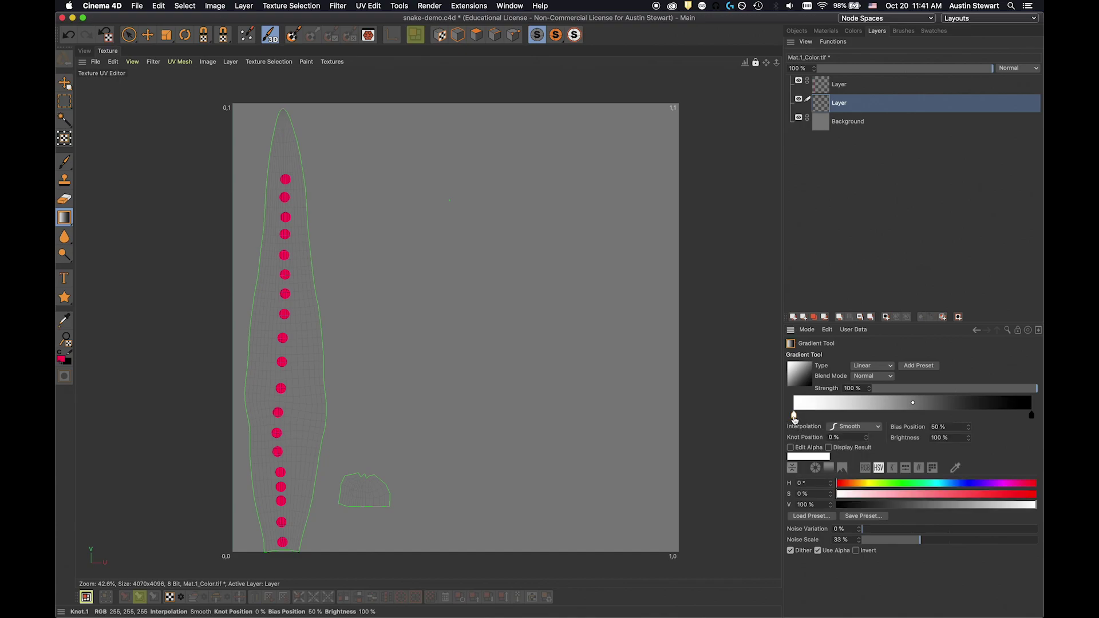
{"action": "left_click", "coordinate": [858, 484]}
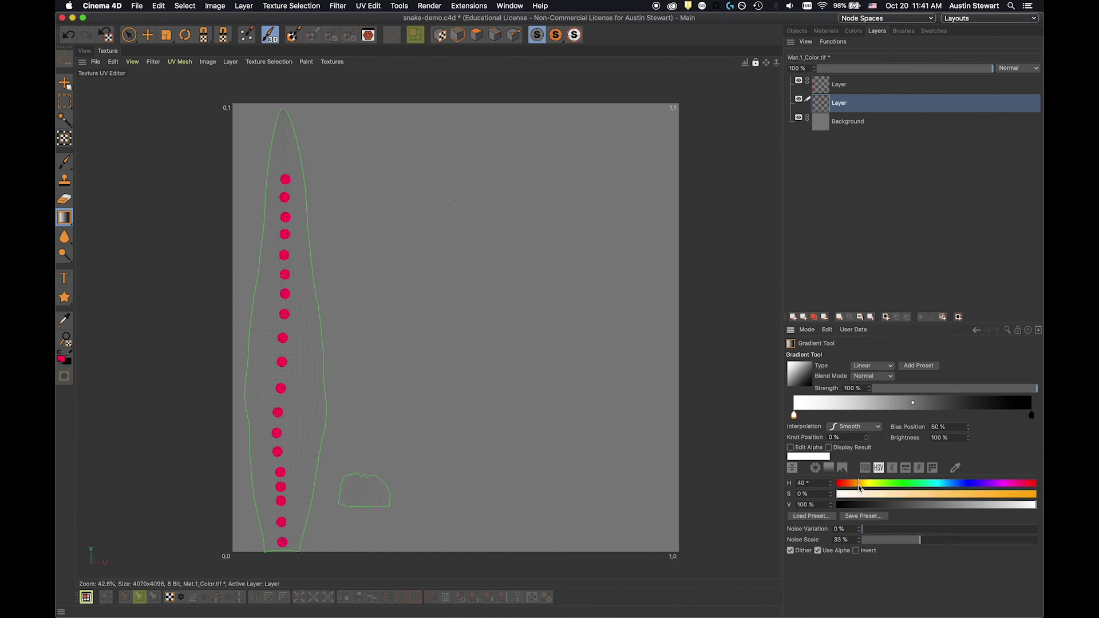
{"action": "left_click", "coordinate": [1015, 496]}
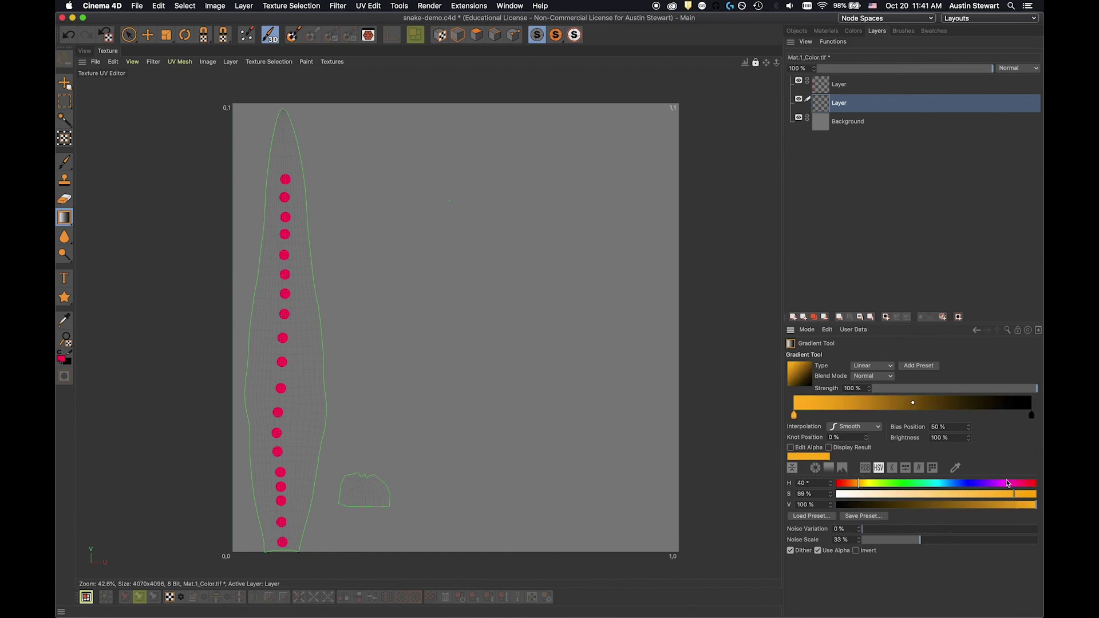
Add a turquoise gradient knot at about 49%, with a hue of 179° and value of 93%.
{"action": "left_click", "coordinate": [911, 416]}
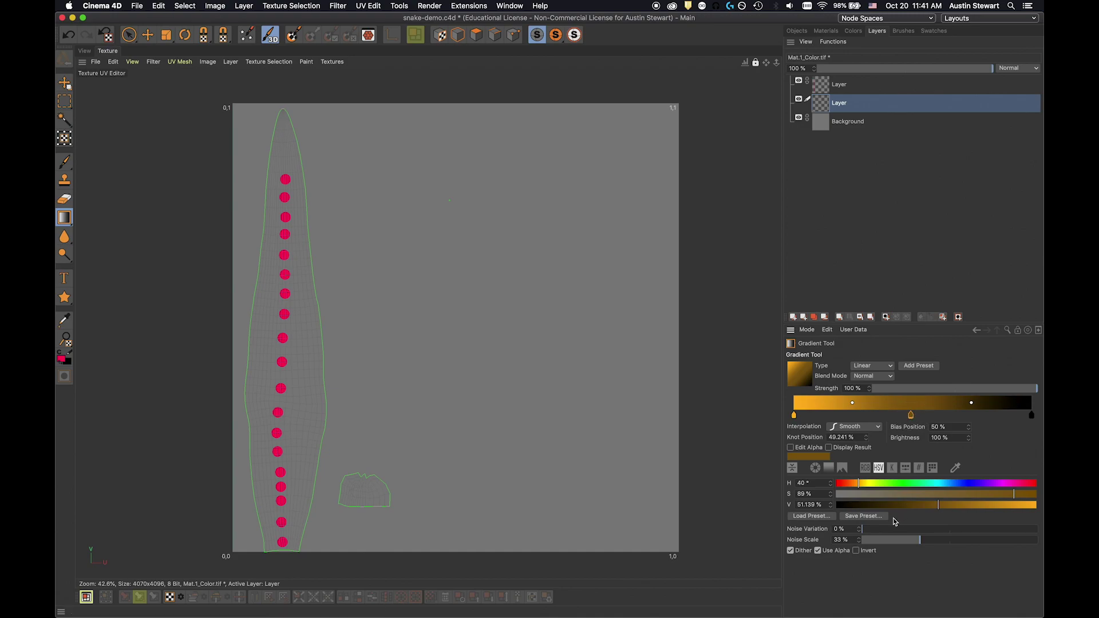
{"action": "left_click", "coordinate": [936, 484]}
{"action": "left_click", "coordinate": [1022, 505]}
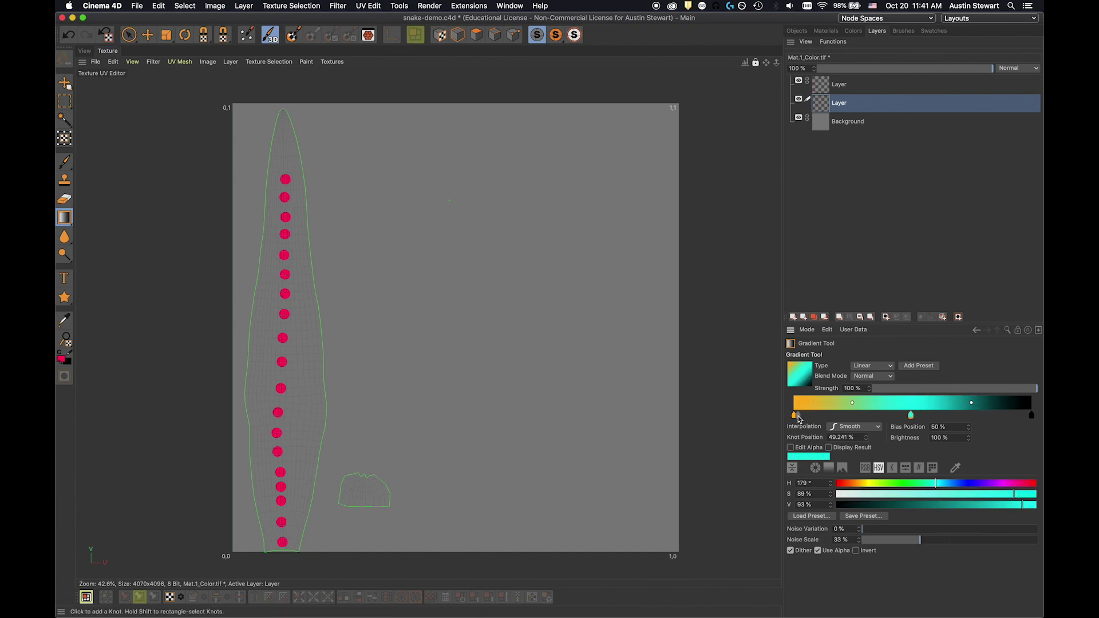
Sample the gradient's starting orange to color its final black knot.
{"action": "left_click", "coordinate": [1032, 418]}
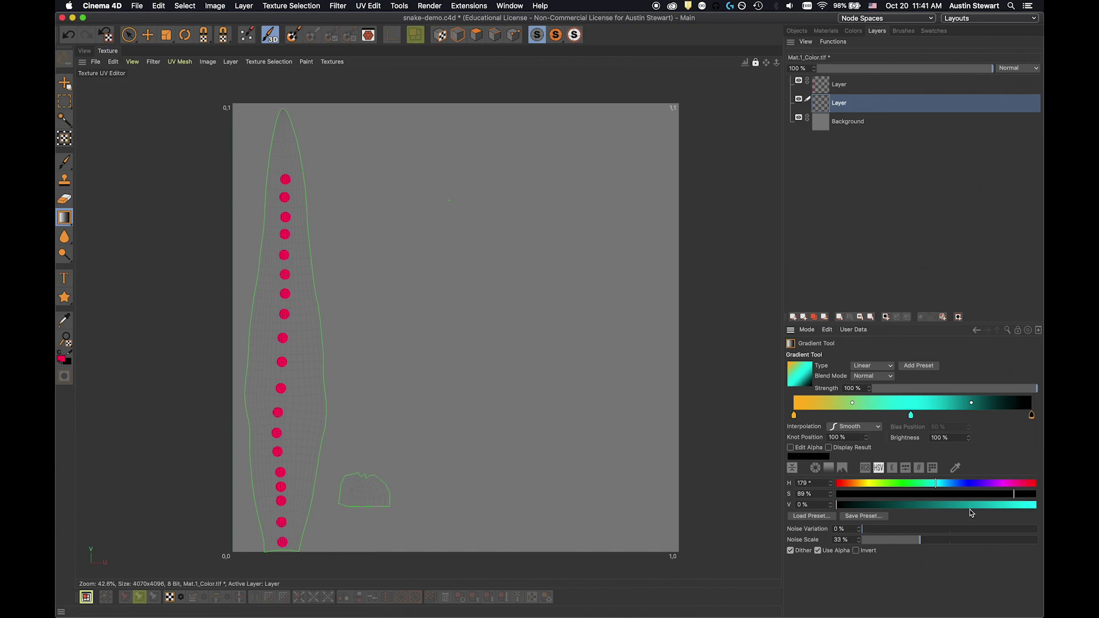
{"action": "left_click", "coordinate": [956, 468]}
{"action": "left_click", "coordinate": [812, 403]}
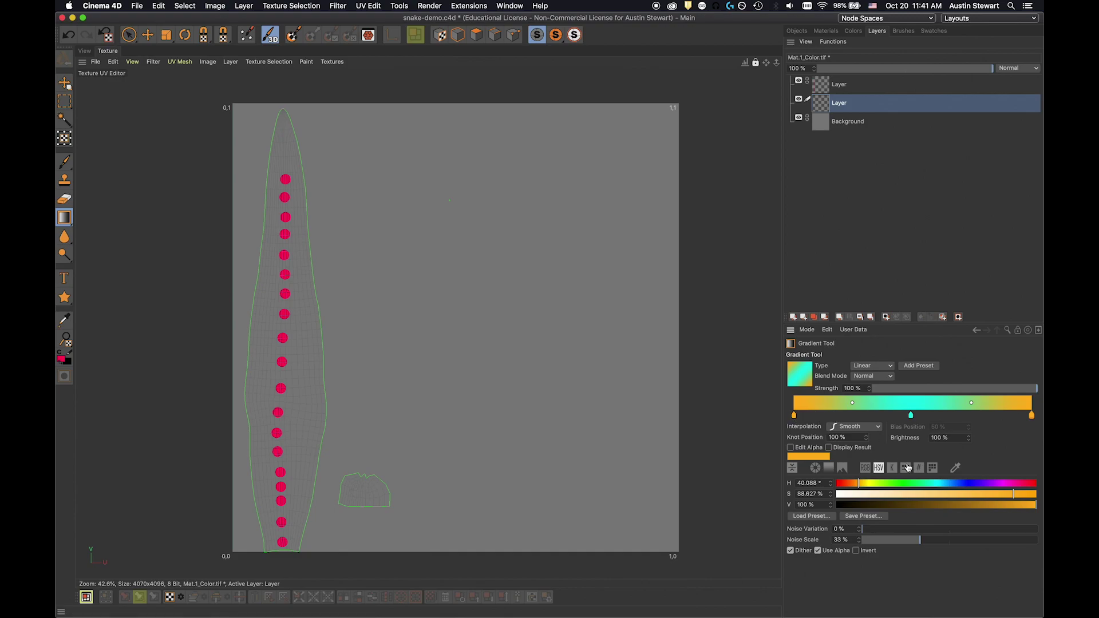
Narrow the turquoise band with biases of about 73% and 26.5%, and paint the linear gradient across the width of the body island.
{"action": "left_click_drag", "start_coordinate": [852, 403], "coordinate": [870, 403]}
{"action": "left_click_drag", "start_coordinate": [972, 404], "coordinate": [942, 404]}
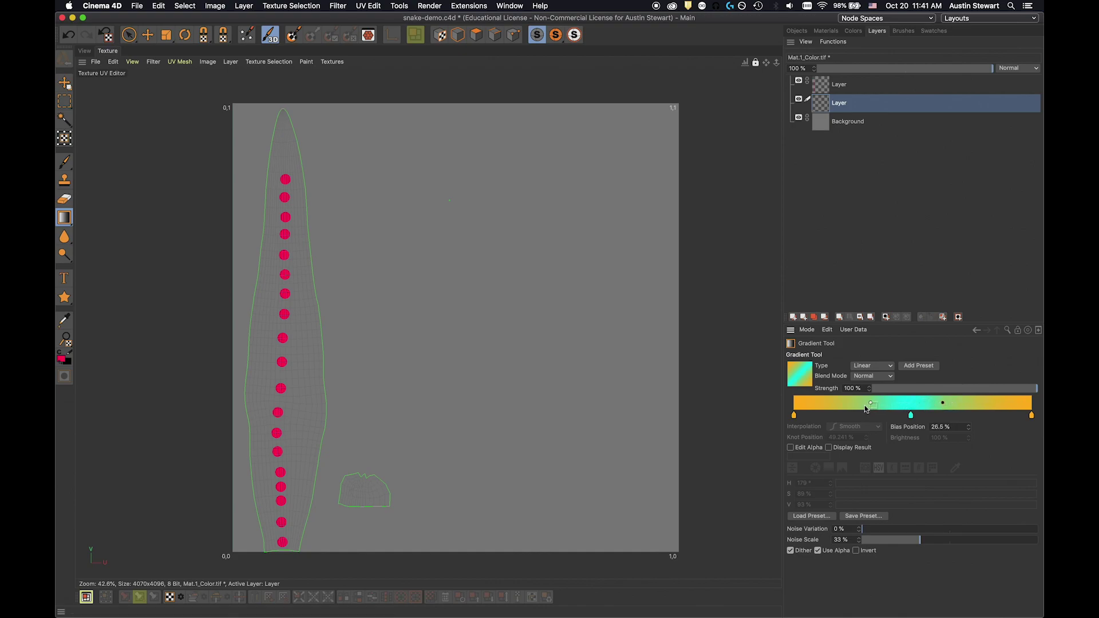
{"action": "left_click_drag", "start_coordinate": [870, 404], "coordinate": [881, 406]}
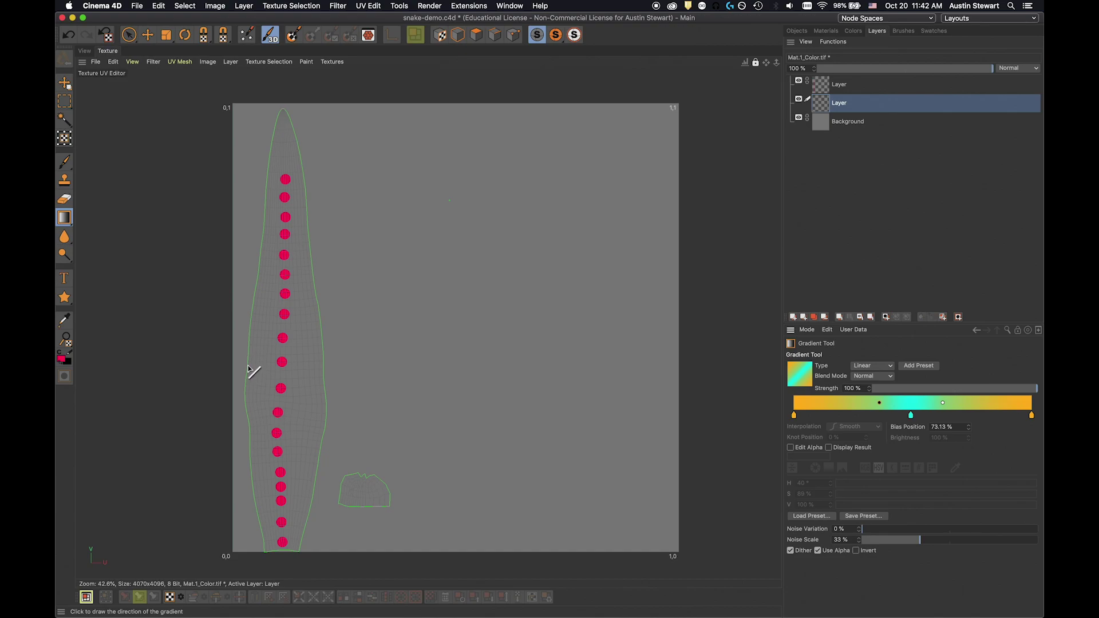
{"action": "left_click_drag", "start_coordinate": [248, 366], "coordinate": [324, 366]}
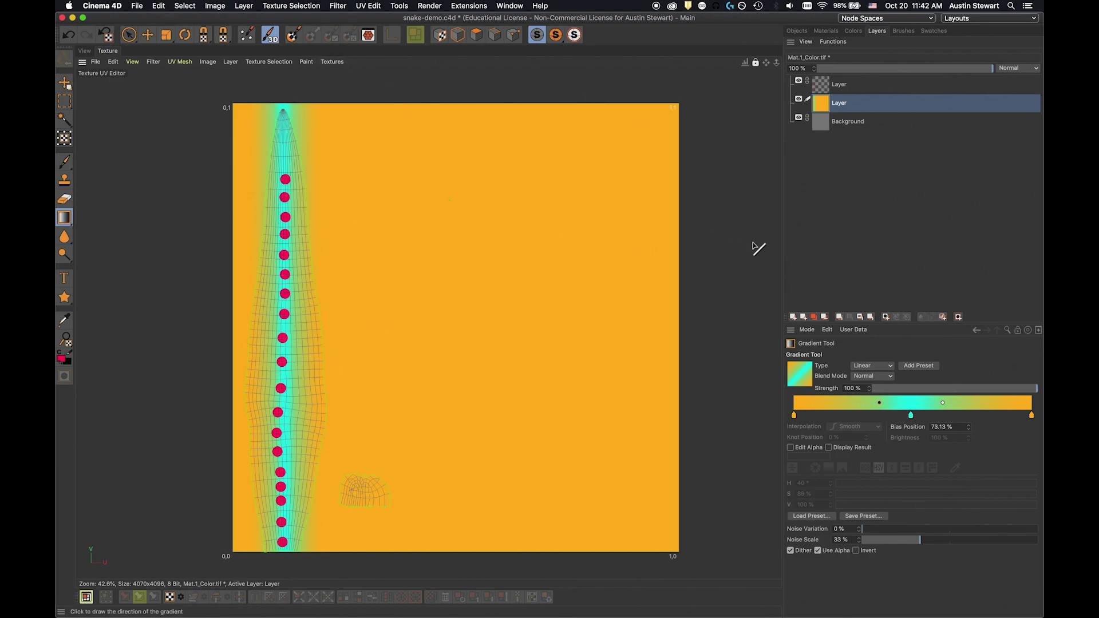
Examine the painted gradient and dots on the 3D snake from above, from the front and from a low side angle.
{"action": "left_click", "coordinate": [86, 52]}
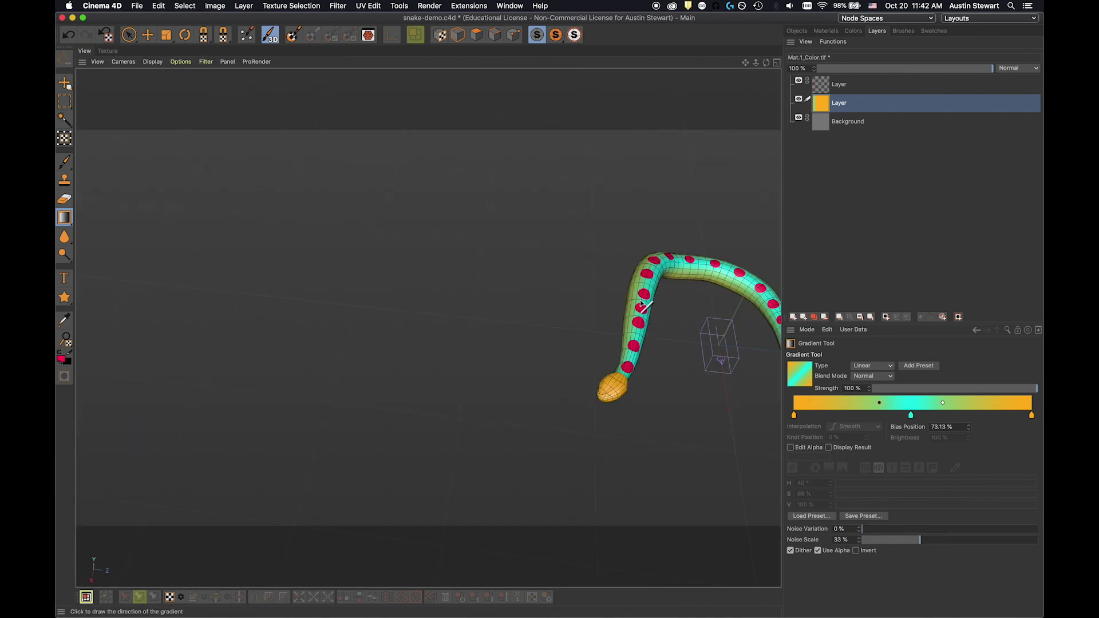
{"action": "left_click_drag", "start_coordinate": [641, 303], "coordinate": [627, 309], "text": "alt"}
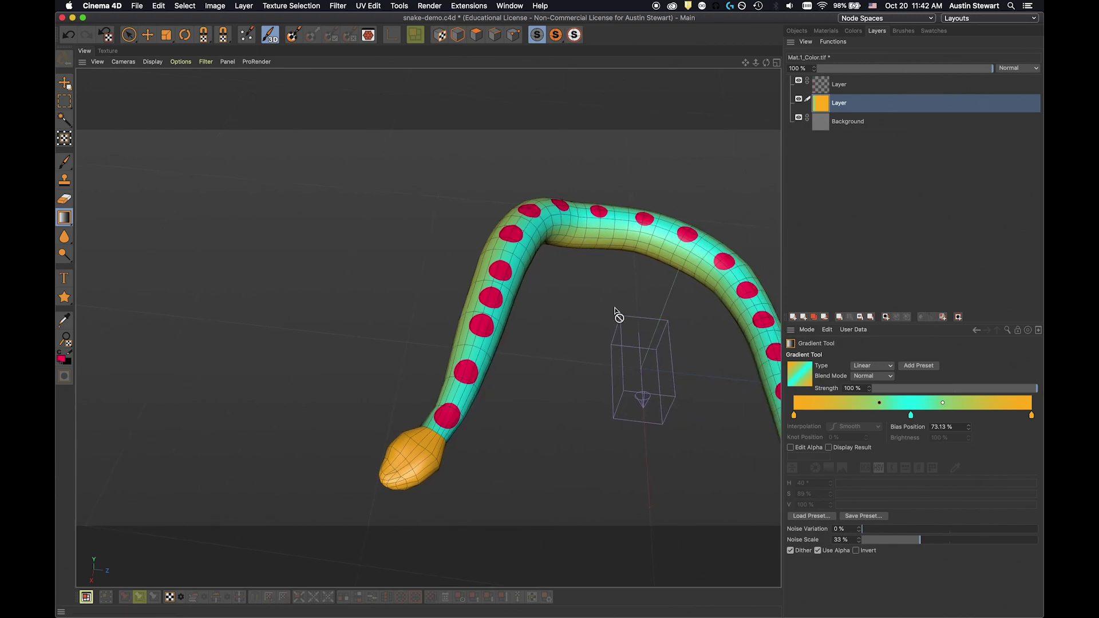
{"action": "left_click_drag", "start_coordinate": [440, 456], "coordinate": [553, 389], "text": "alt"}
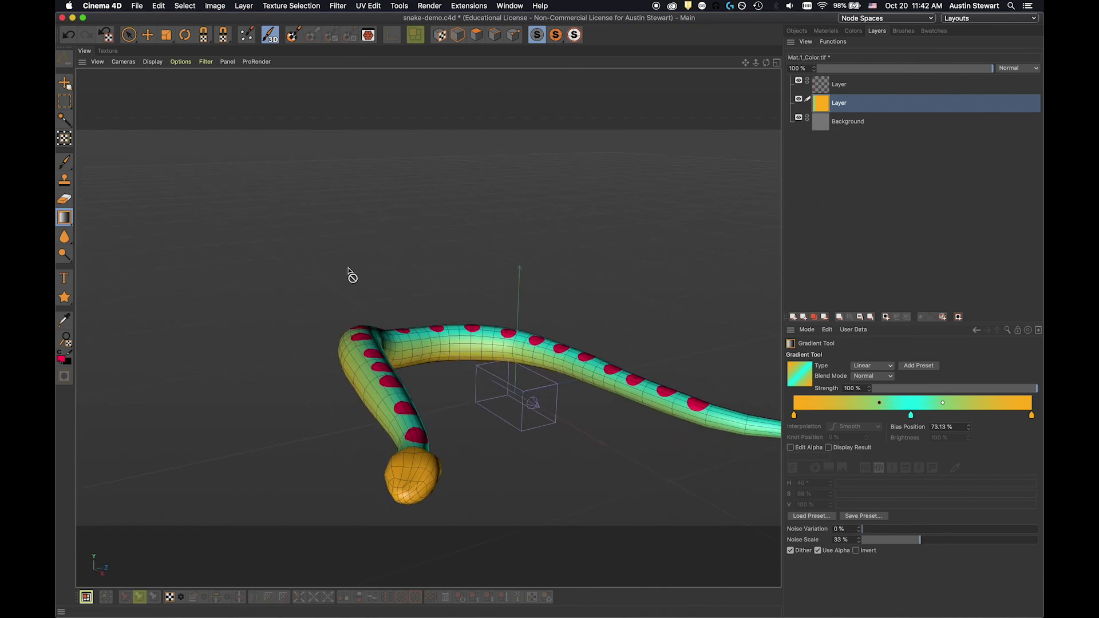
{"action": "scroll", "coordinate": [459, 382], "scroll_direction": "down", "scroll_amount": 3}
{"action": "scroll", "coordinate": [458, 383], "scroll_direction": "up", "scroll_amount": 5}
{"action": "left_click_drag", "start_coordinate": [459, 383], "coordinate": [452, 356], "text": "alt"}
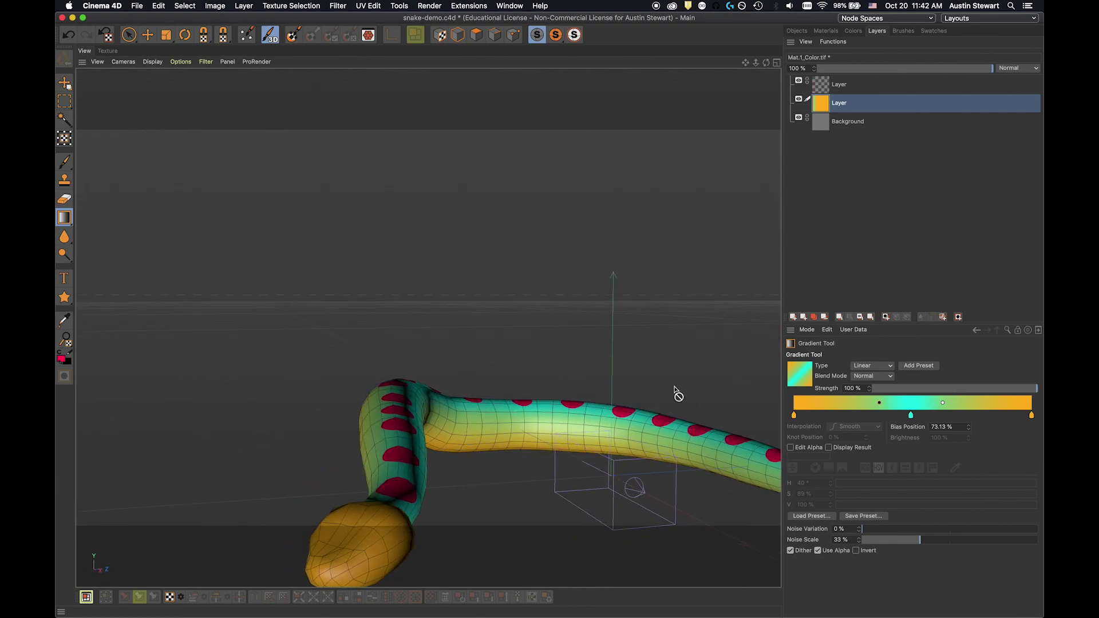
Show the paint color's blending settings, try a strength of 56%, and restore it to 100%.
{"action": "left_click", "coordinate": [853, 31]}
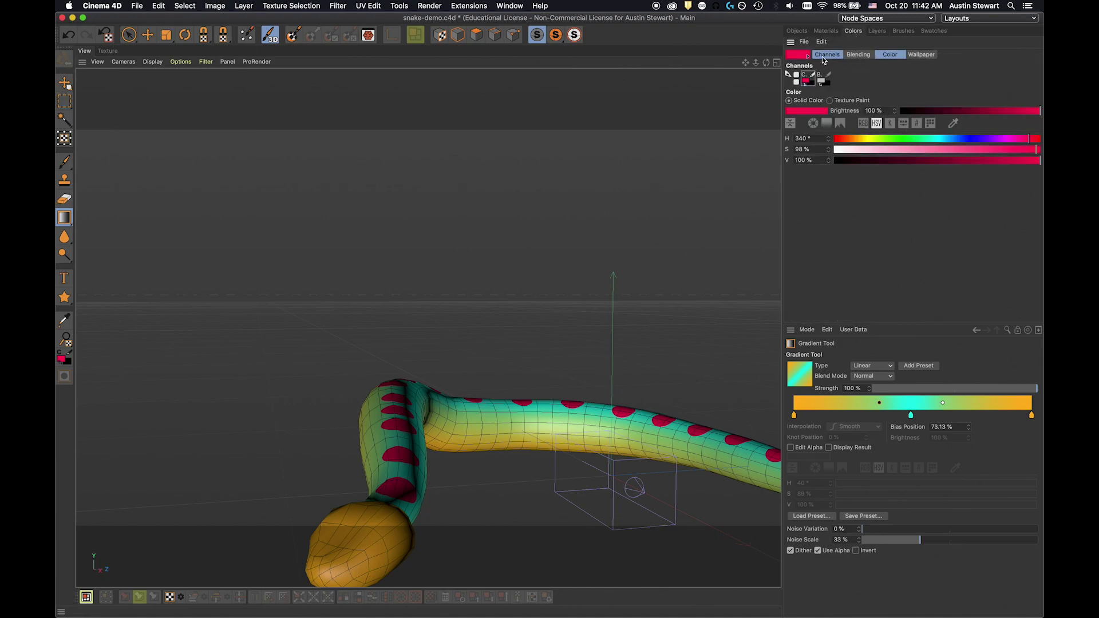
{"action": "left_click", "coordinate": [859, 55]}
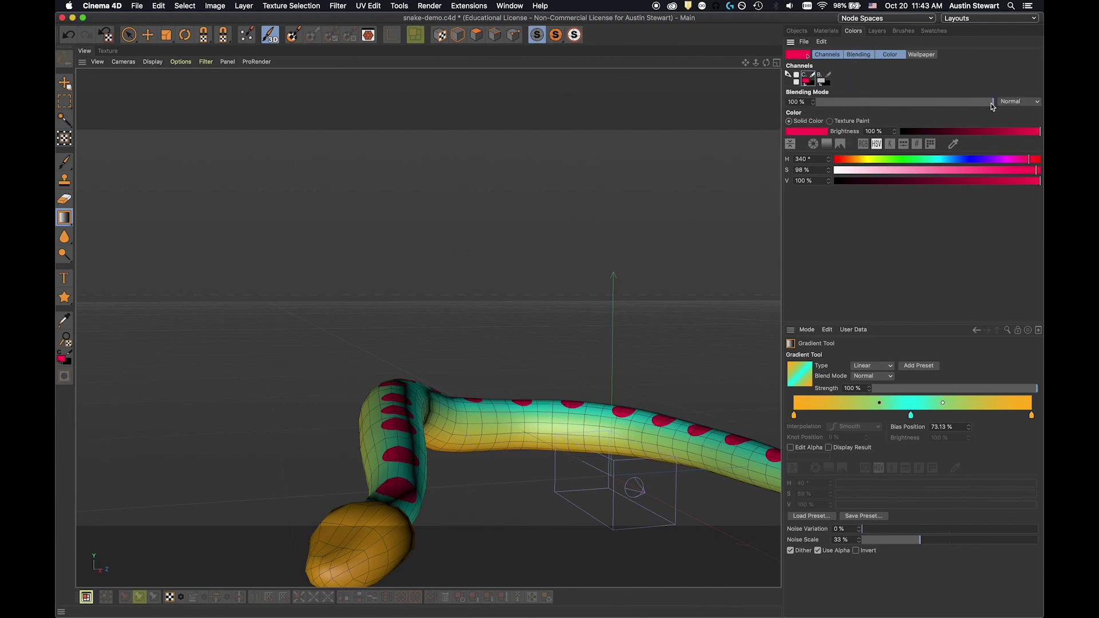
{"action": "left_click_drag", "start_coordinate": [993, 105], "coordinate": [917, 112]}
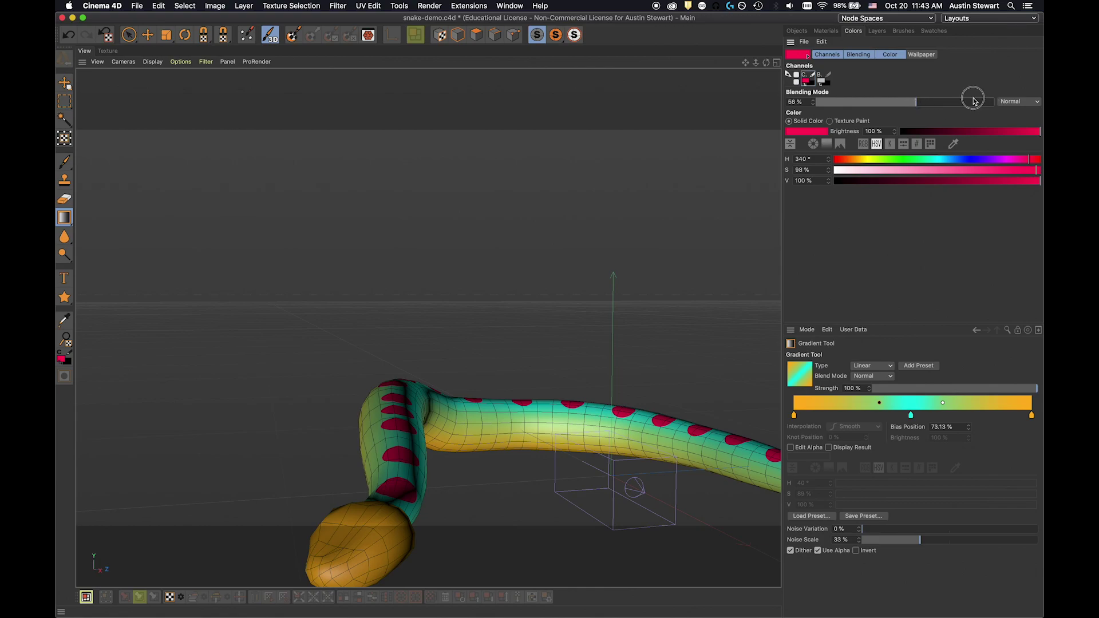
{"action": "left_click_drag", "start_coordinate": [910, 105], "coordinate": [1013, 106]}
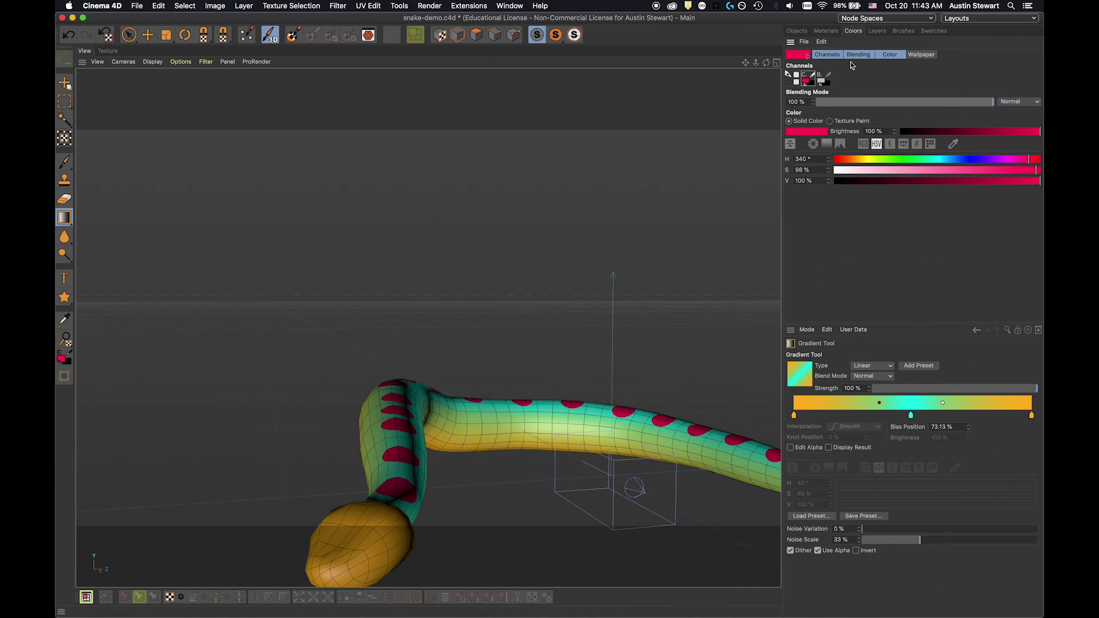
Review the gradient layer's opacity control and available blending modes, comparing them with the paint color settings.
{"action": "left_click", "coordinate": [877, 31]}
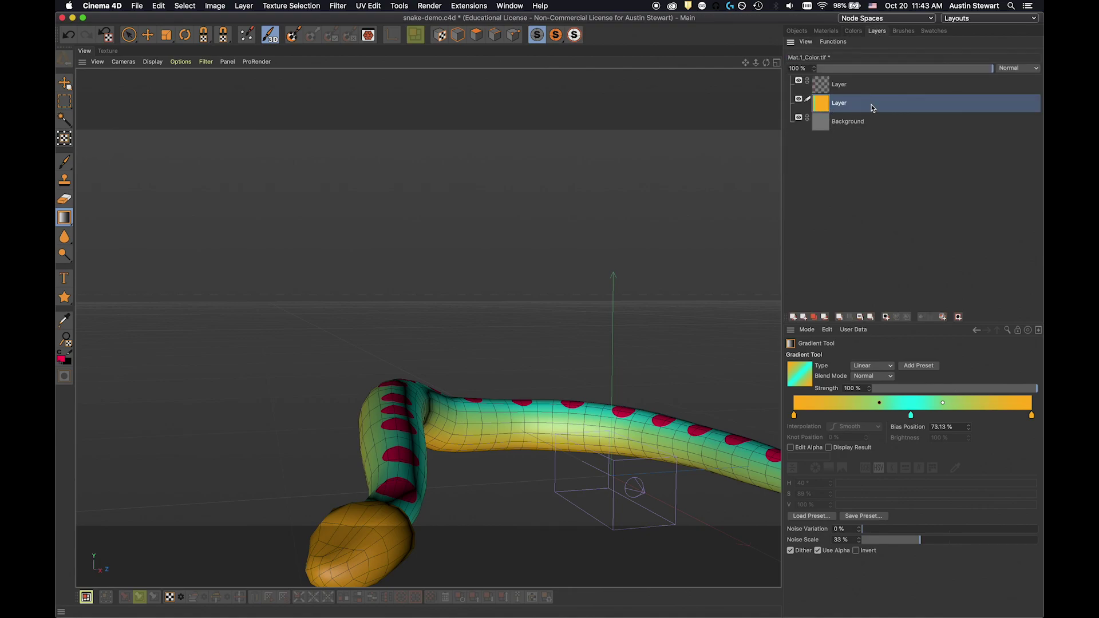
{"action": "left_click", "coordinate": [852, 32]}
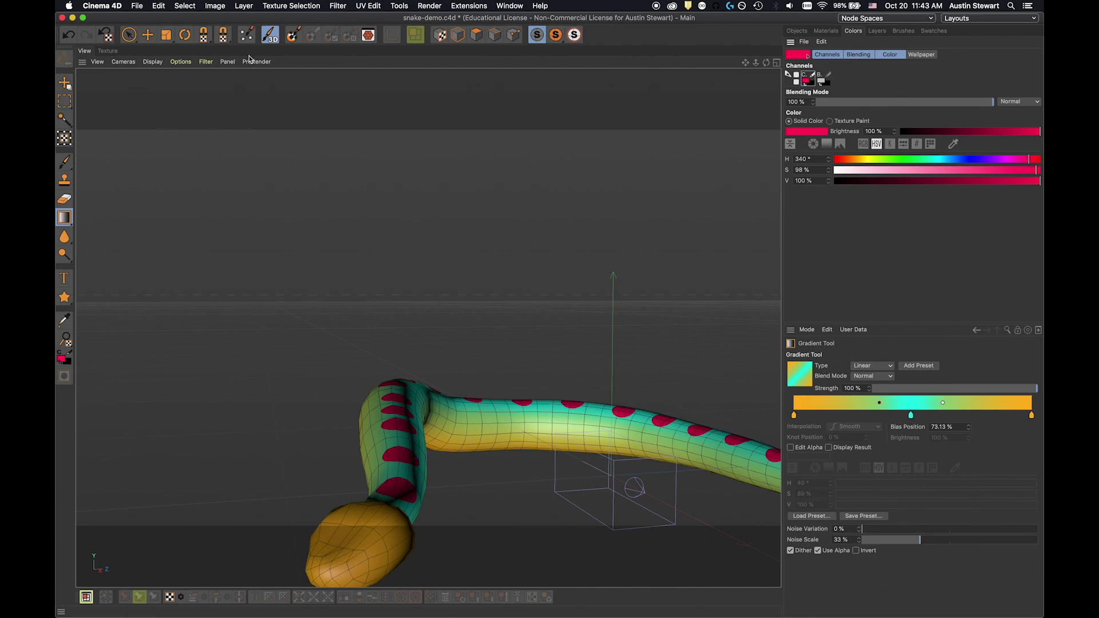
{"action": "left_click", "coordinate": [877, 30]}
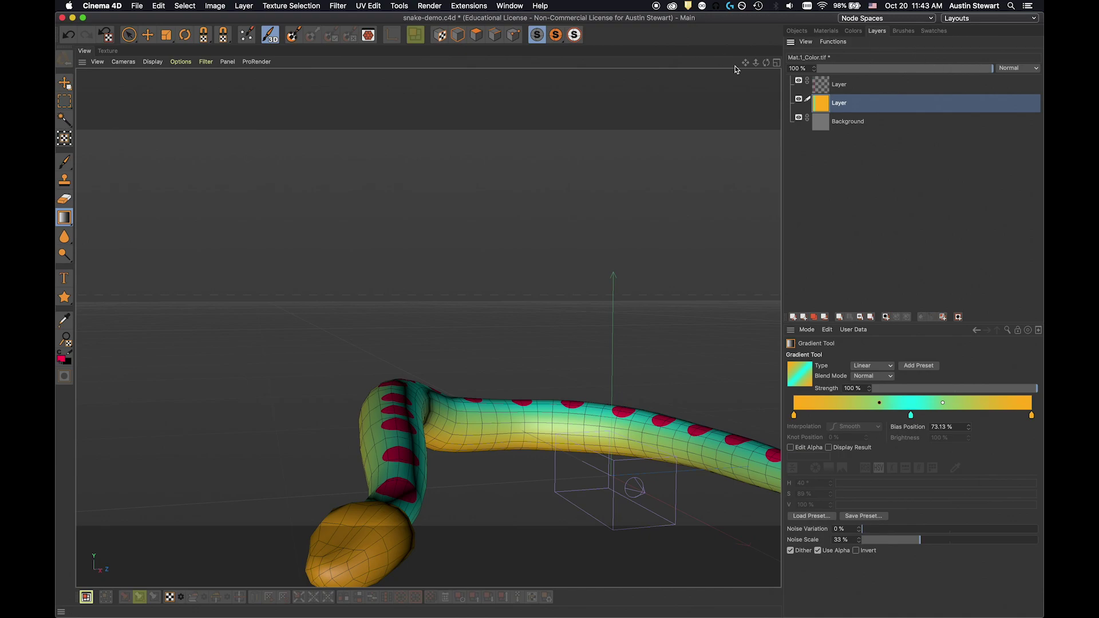
{"action": "left_click_drag", "start_coordinate": [990, 70], "coordinate": [1033, 70]}
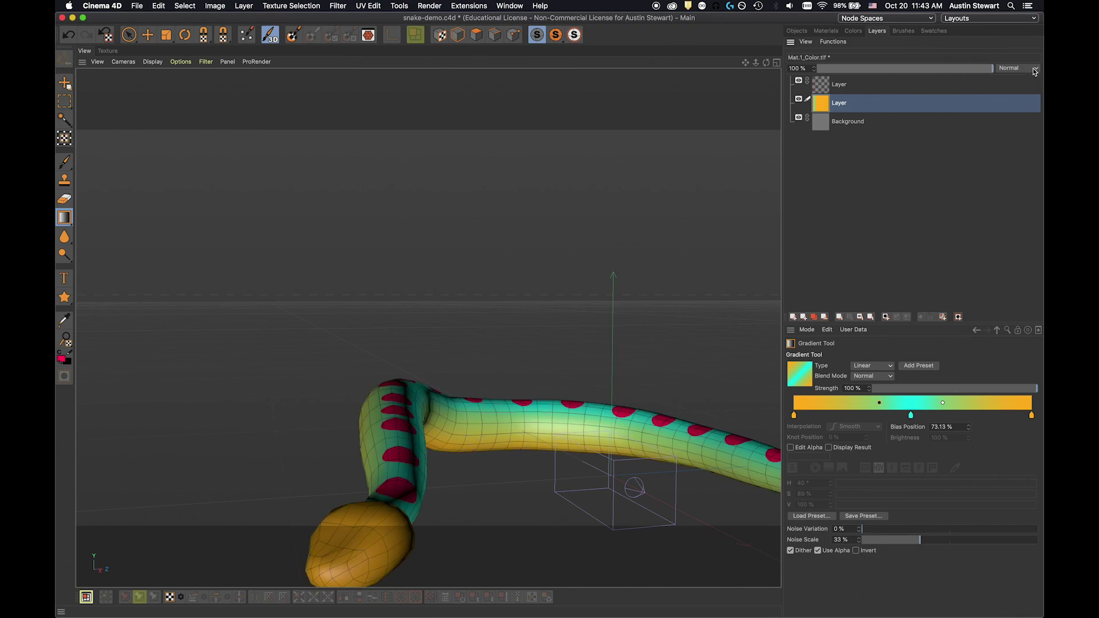
{"action": "left_click", "coordinate": [1034, 69]}
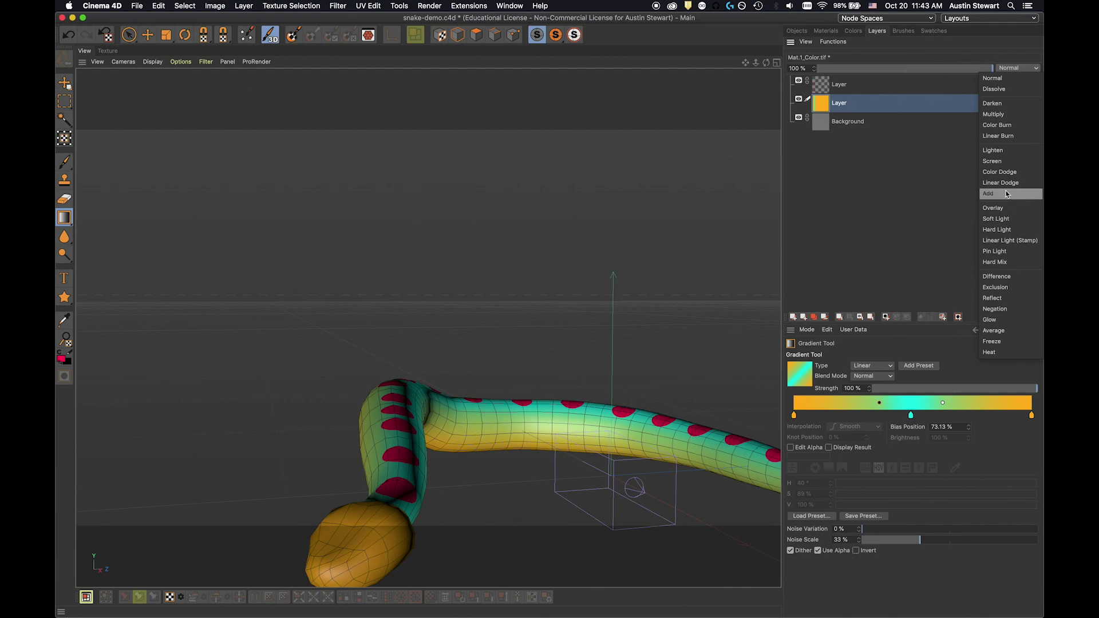
{"action": "left_click", "coordinate": [847, 126]}
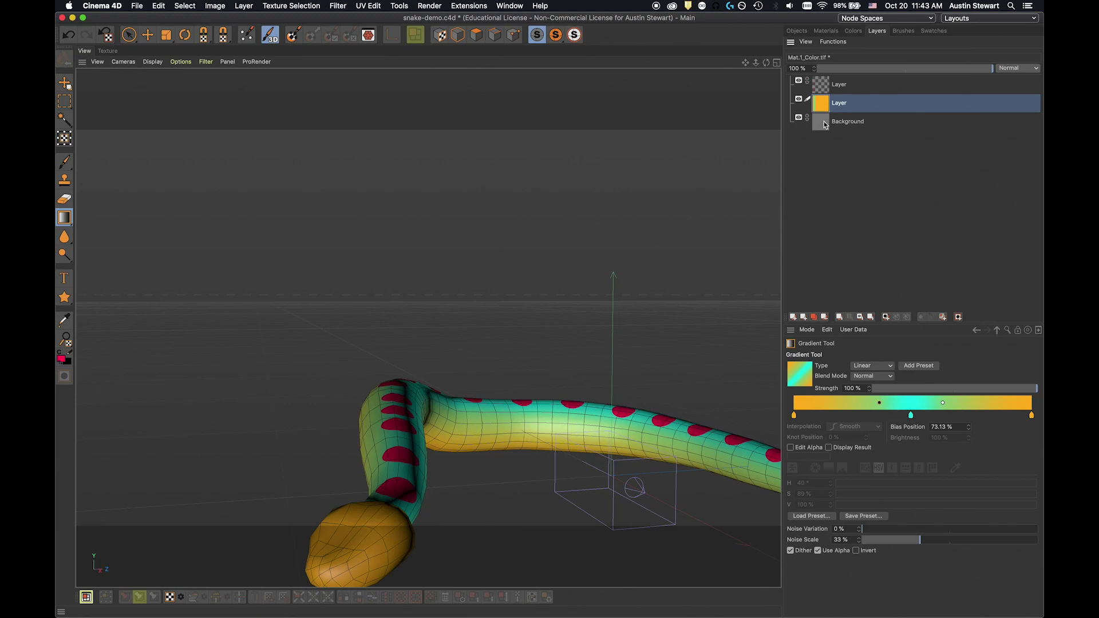
Make the Background layer active, pick the Brush tool, and check the brush's shape options.
{"action": "left_click", "coordinate": [825, 126]}
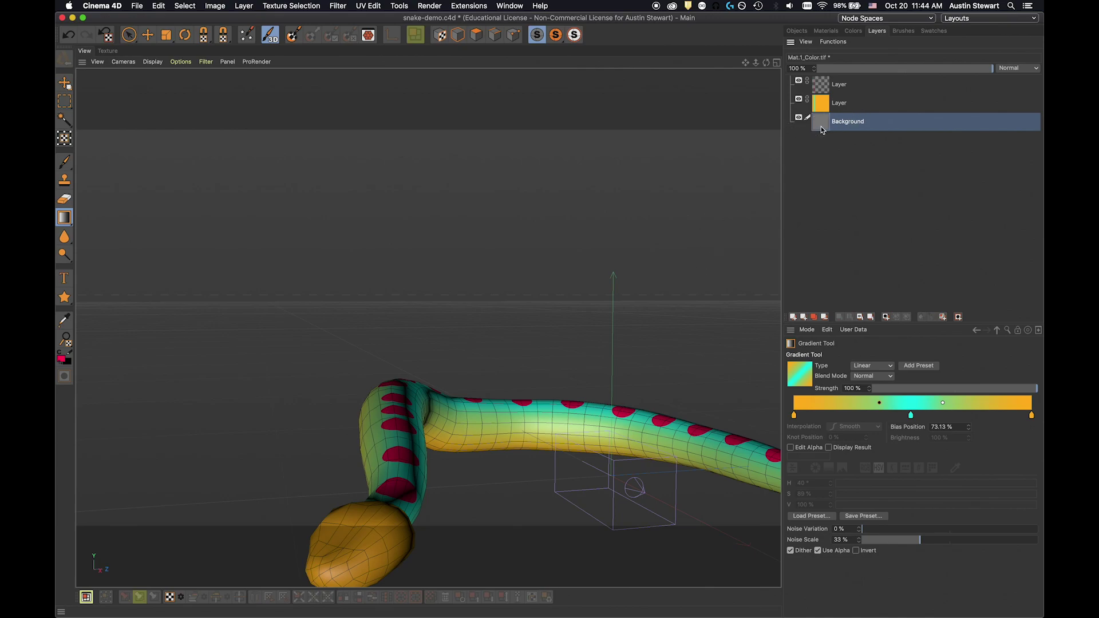
{"action": "left_click", "coordinate": [64, 161]}
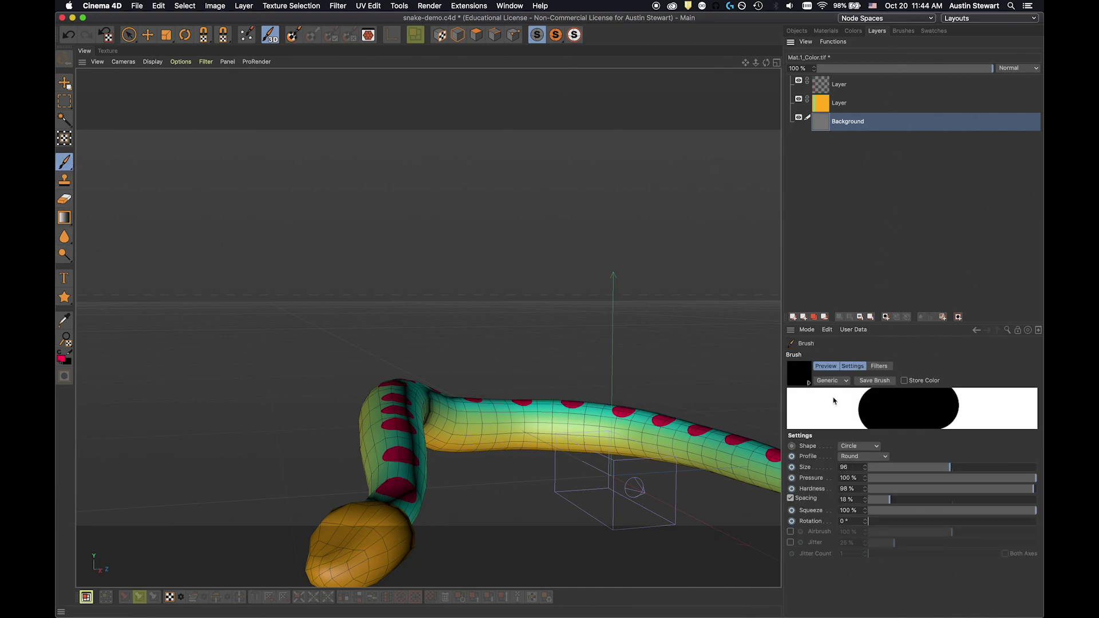
{"action": "left_click", "coordinate": [846, 450]}
{"action": "left_click", "coordinate": [852, 449]}
Browse the default BodyPaint brush presets and expand the Chalks and Pastels group.
{"action": "left_click", "coordinate": [904, 32]}
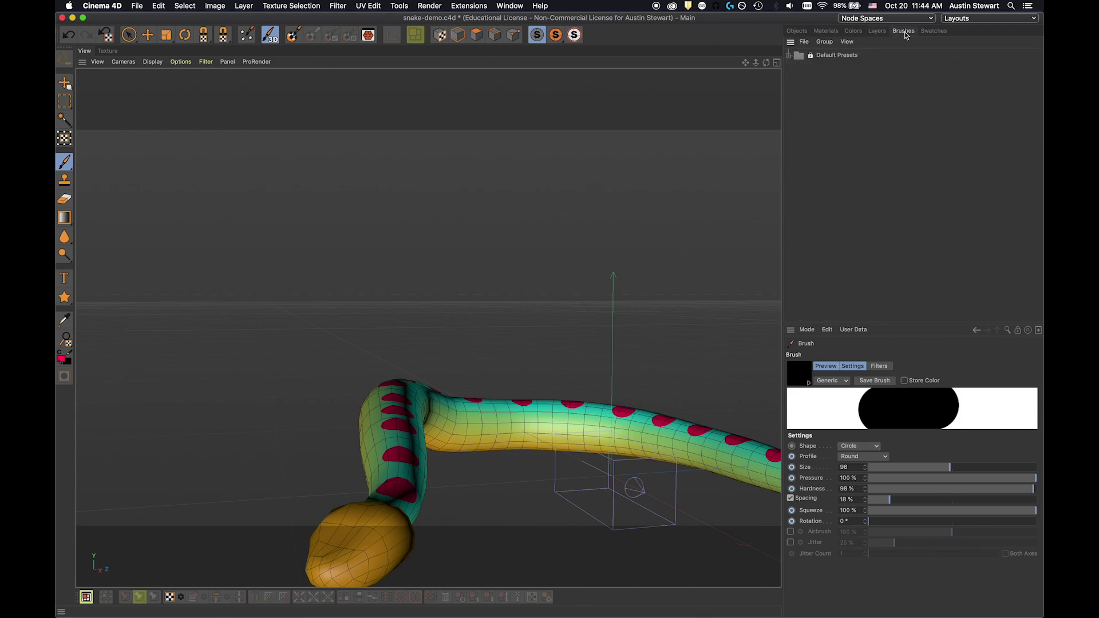
{"action": "left_click", "coordinate": [788, 55]}
{"action": "left_click", "coordinate": [797, 69]}
{"action": "left_click", "coordinate": [804, 83]}
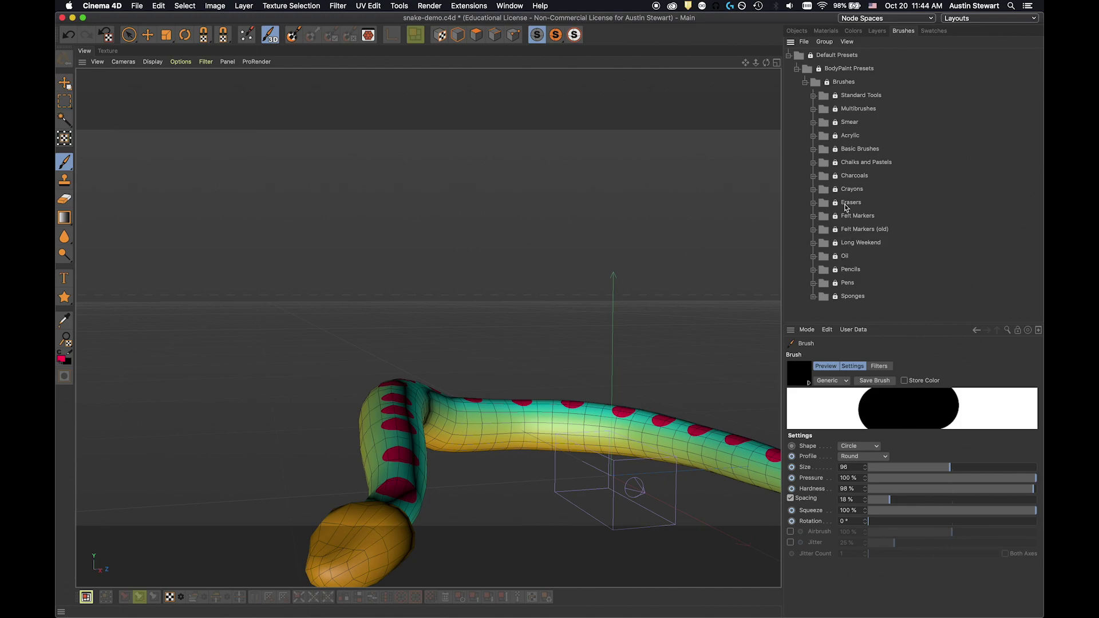
{"action": "double_click", "coordinate": [849, 164]}
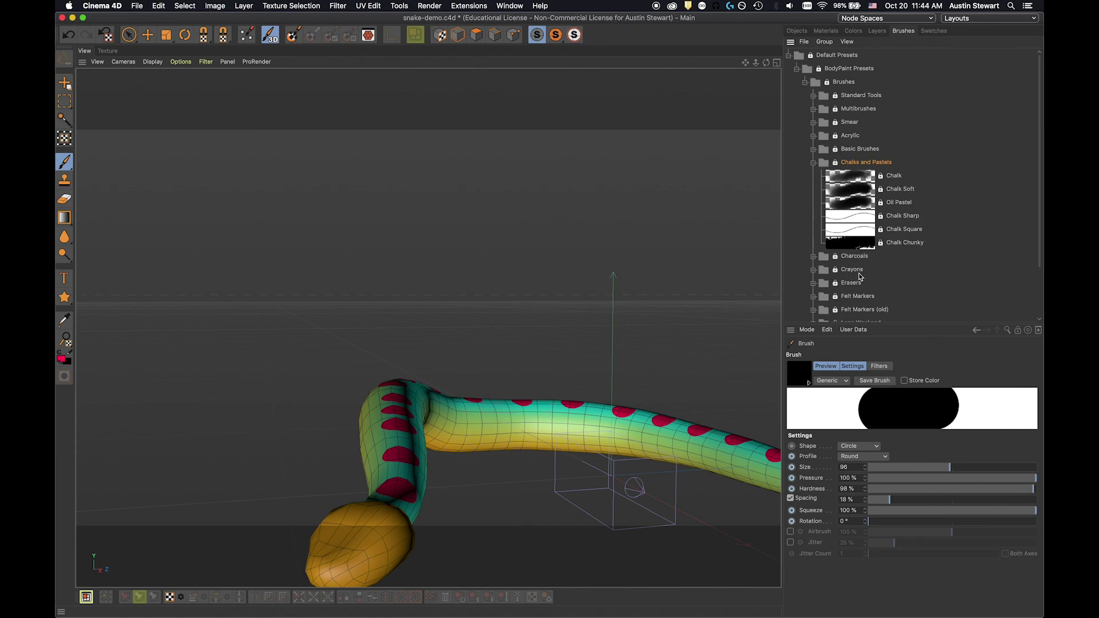
Display the brush presets as icons and choose the sponge_frayed.jpg bitmap brush.
{"action": "left_click", "coordinate": [851, 45]}
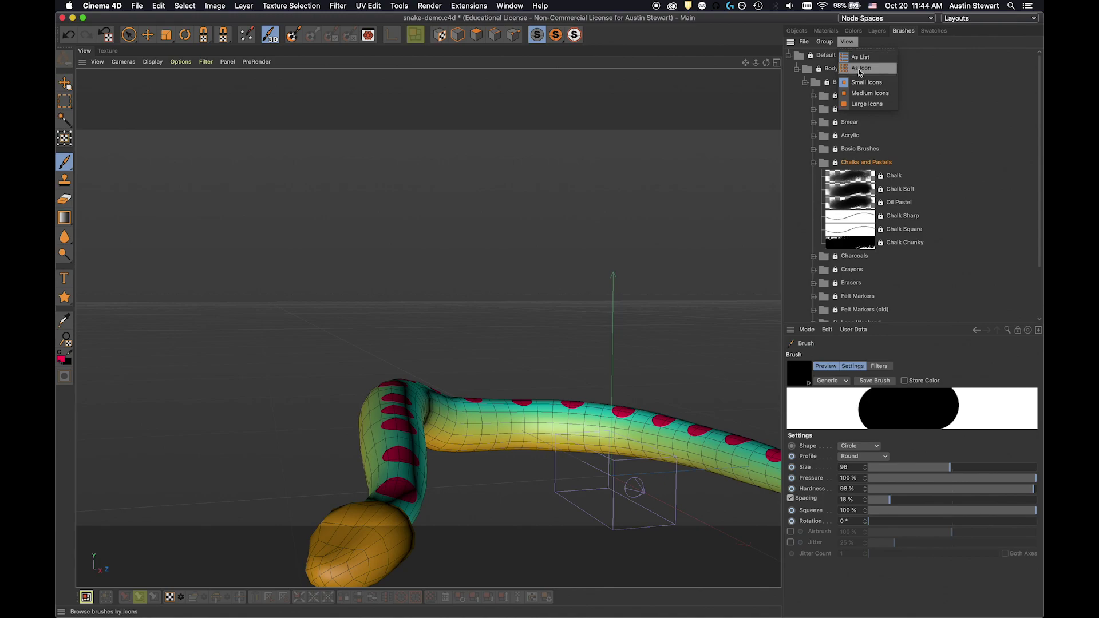
{"action": "left_click", "coordinate": [860, 69]}
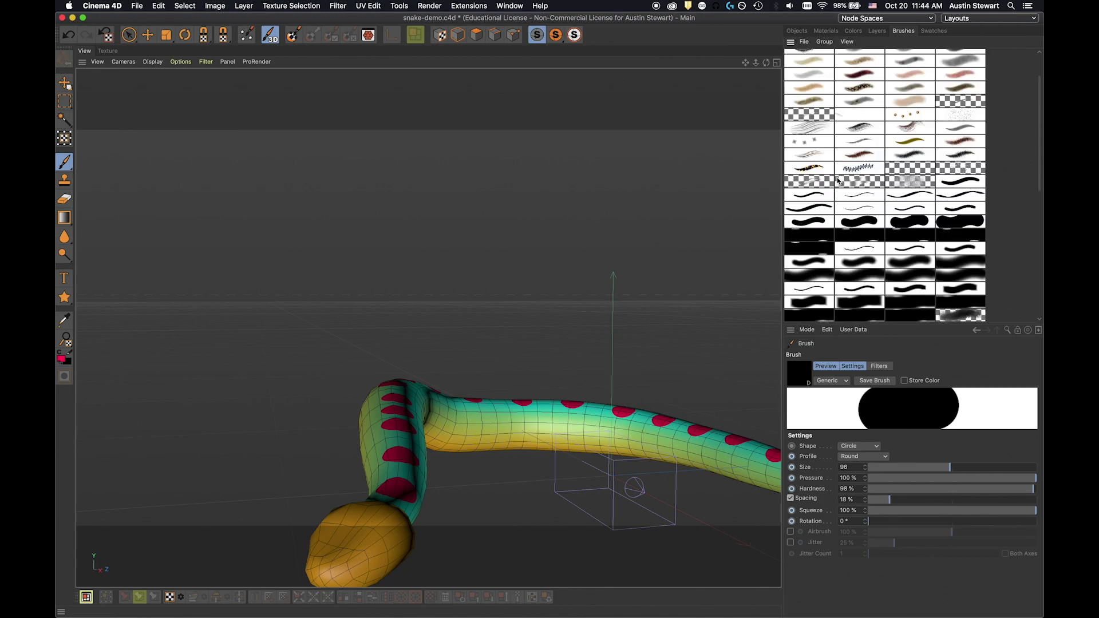
{"action": "scroll", "coordinate": [838, 180], "scroll_direction": "up", "scroll_amount": 3}
{"action": "scroll", "coordinate": [837, 181], "scroll_direction": "down", "scroll_amount": 10}
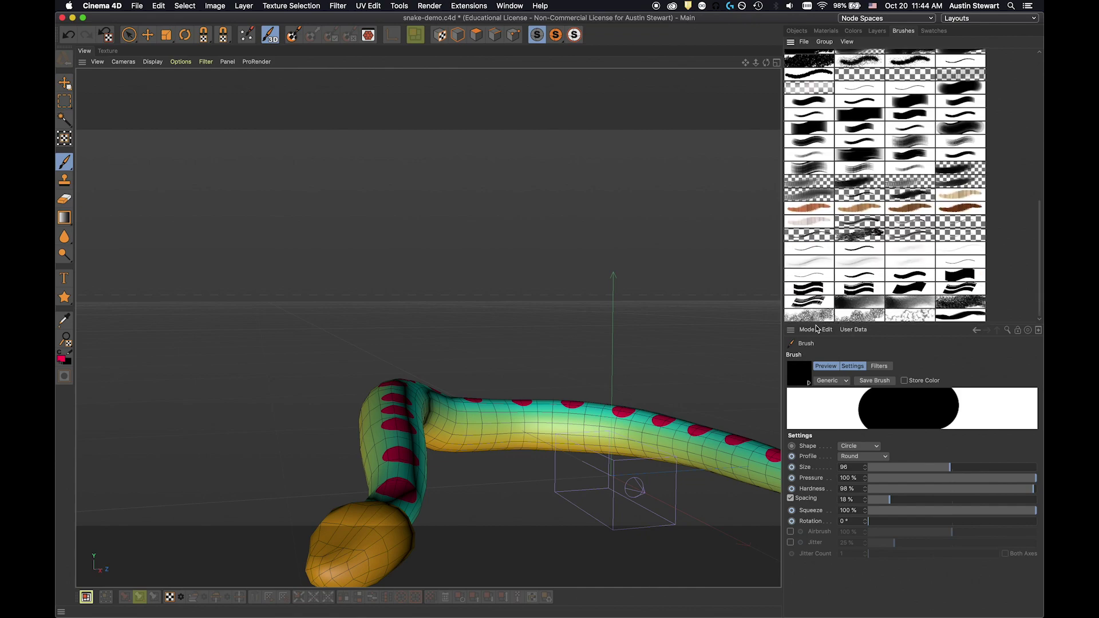
{"action": "left_click", "coordinate": [911, 316]}
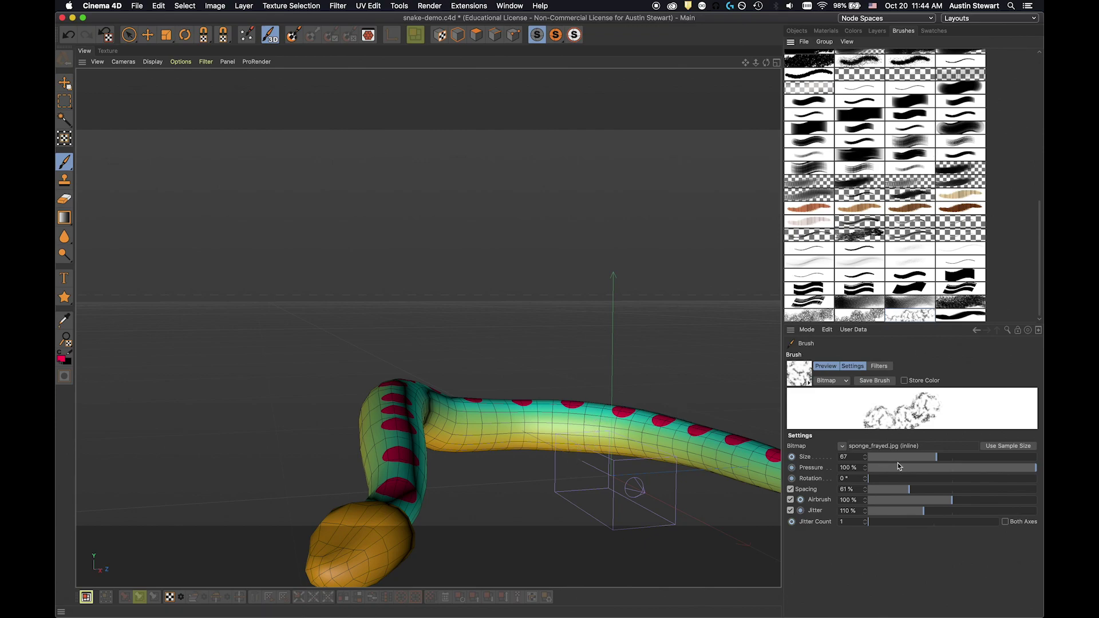
Set the sponge brush to size 289, spacing 159%, jitter 253% and jitter count 2, with jitter on both axes.
{"action": "left_click", "coordinate": [993, 458]}
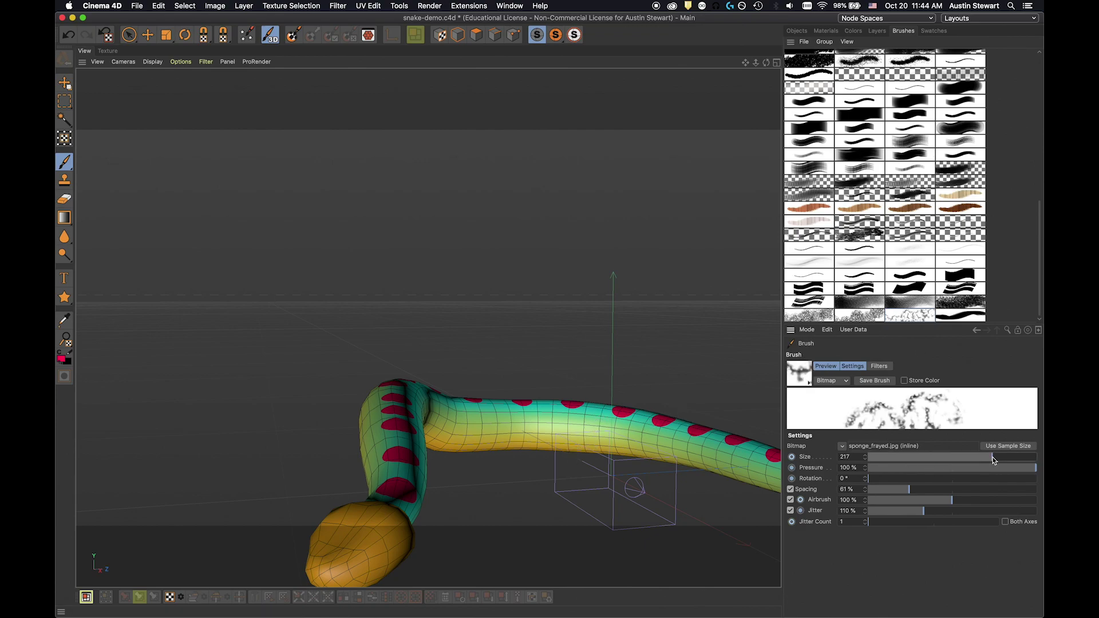
{"action": "left_click", "coordinate": [1012, 459]}
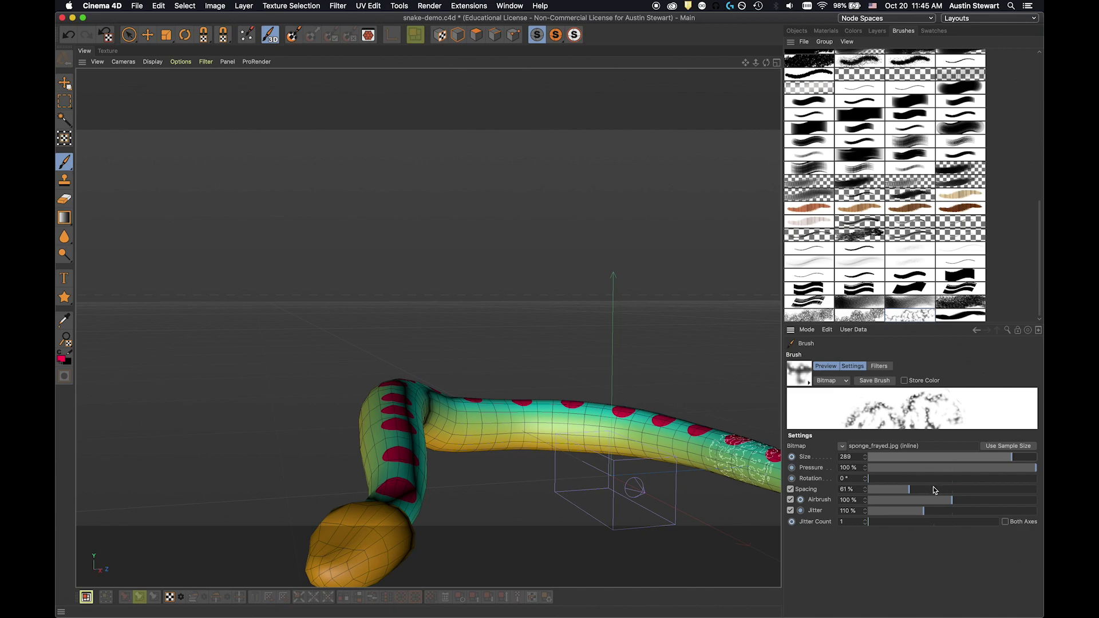
{"action": "left_click_drag", "start_coordinate": [935, 487], "coordinate": [964, 491]}
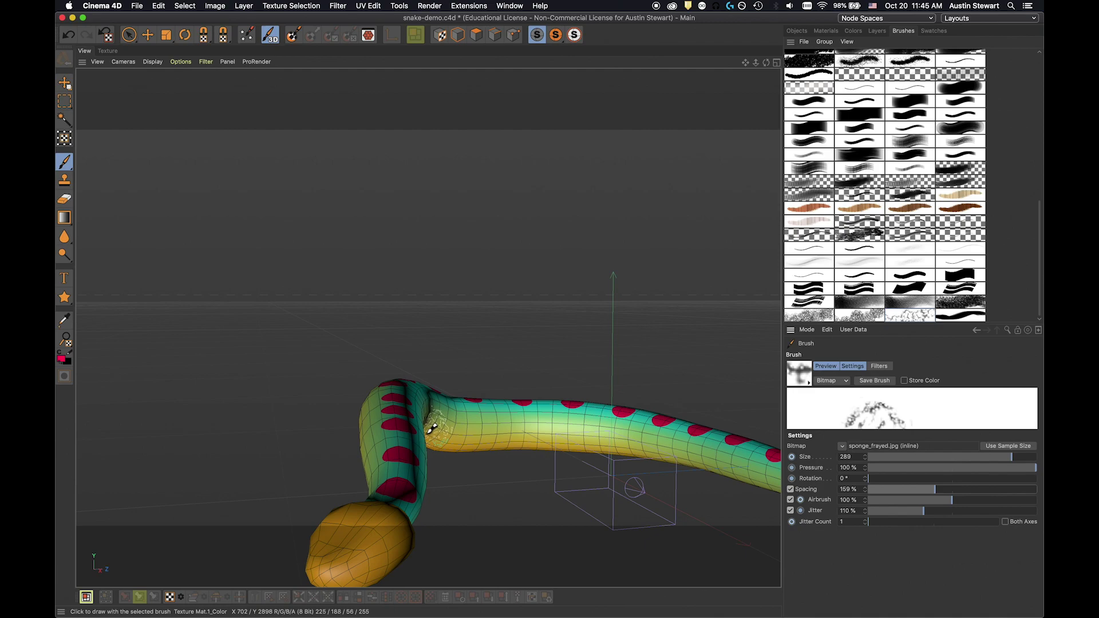
{"action": "left_click", "coordinate": [952, 510]}
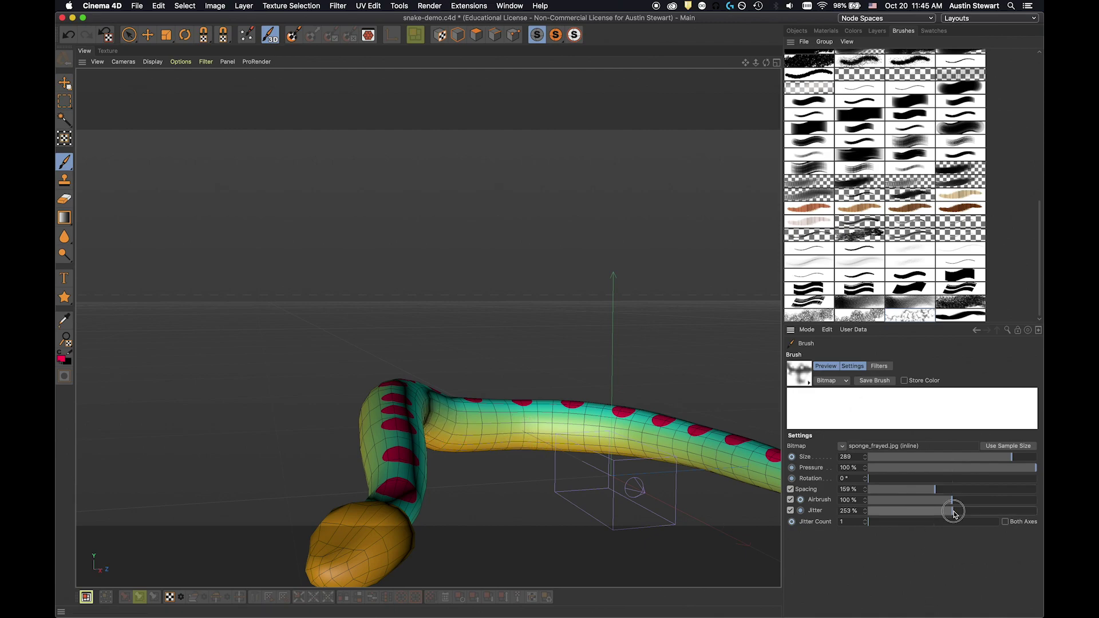
{"action": "left_click", "coordinate": [877, 522]}
{"action": "left_click", "coordinate": [1006, 522]}
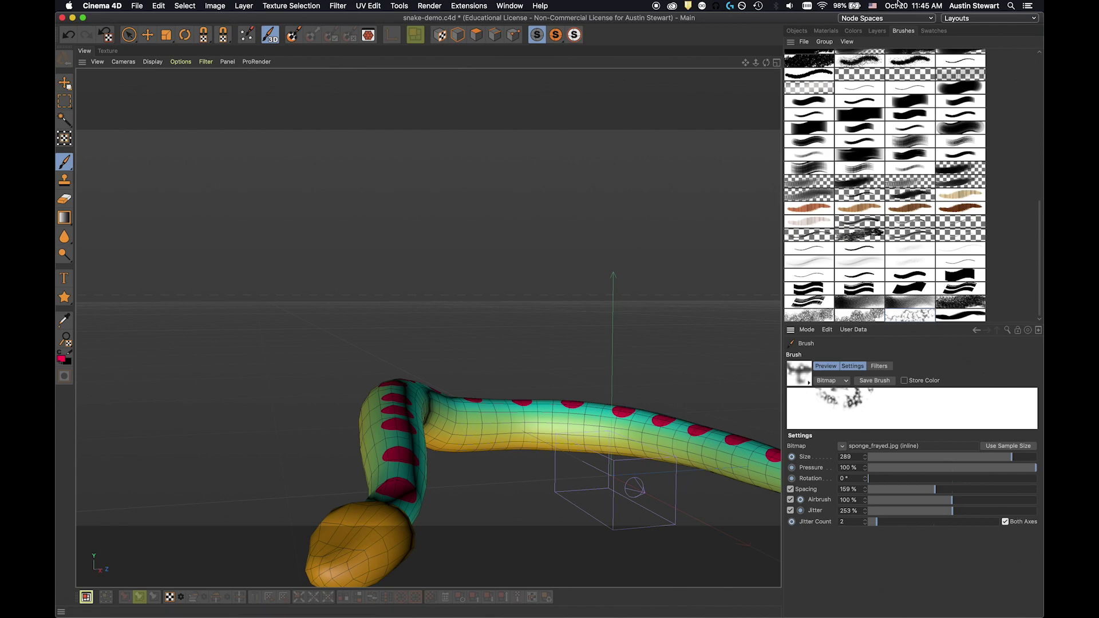
Set the paint color to green with a hue of 101°, and hide the gradient layer.
{"action": "left_click", "coordinate": [857, 32]}
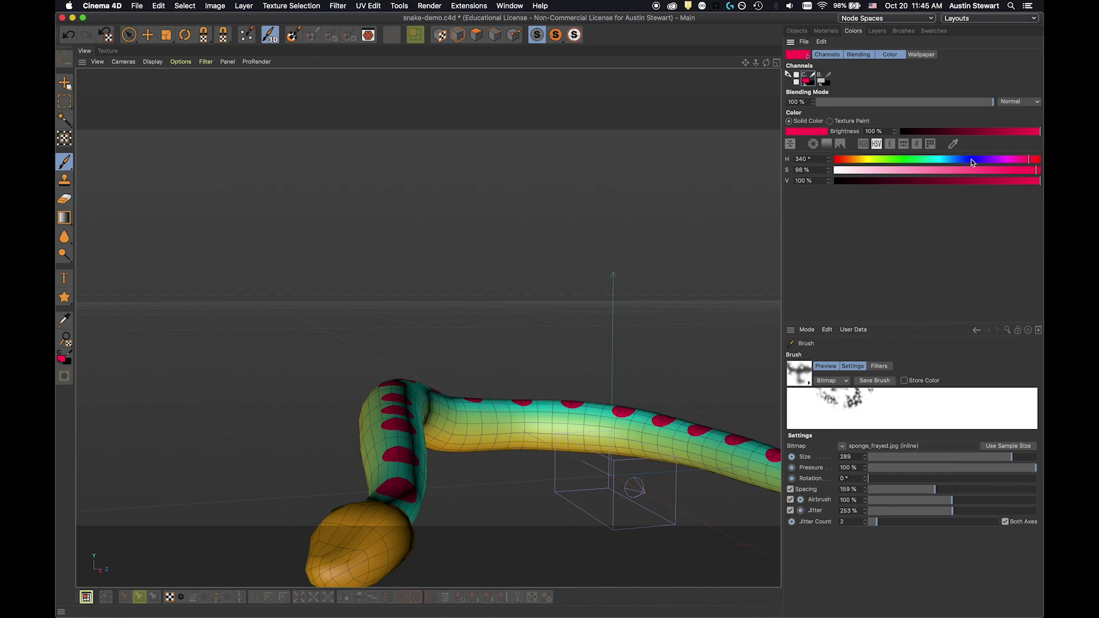
{"action": "left_click", "coordinate": [893, 160]}
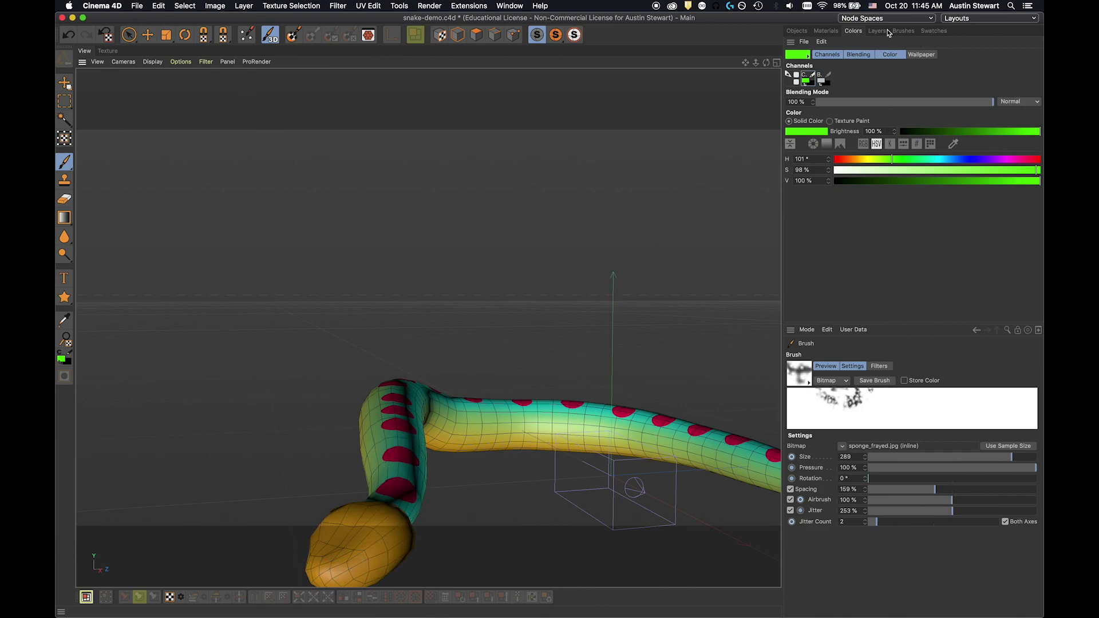
{"action": "left_click", "coordinate": [880, 33]}
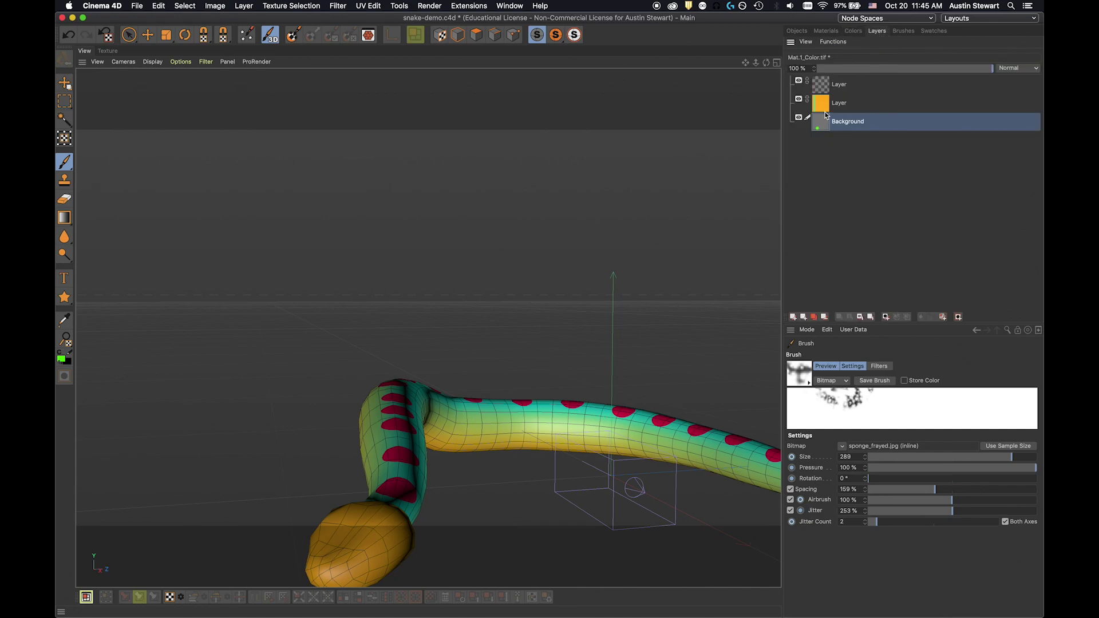
{"action": "left_click", "coordinate": [825, 106]}
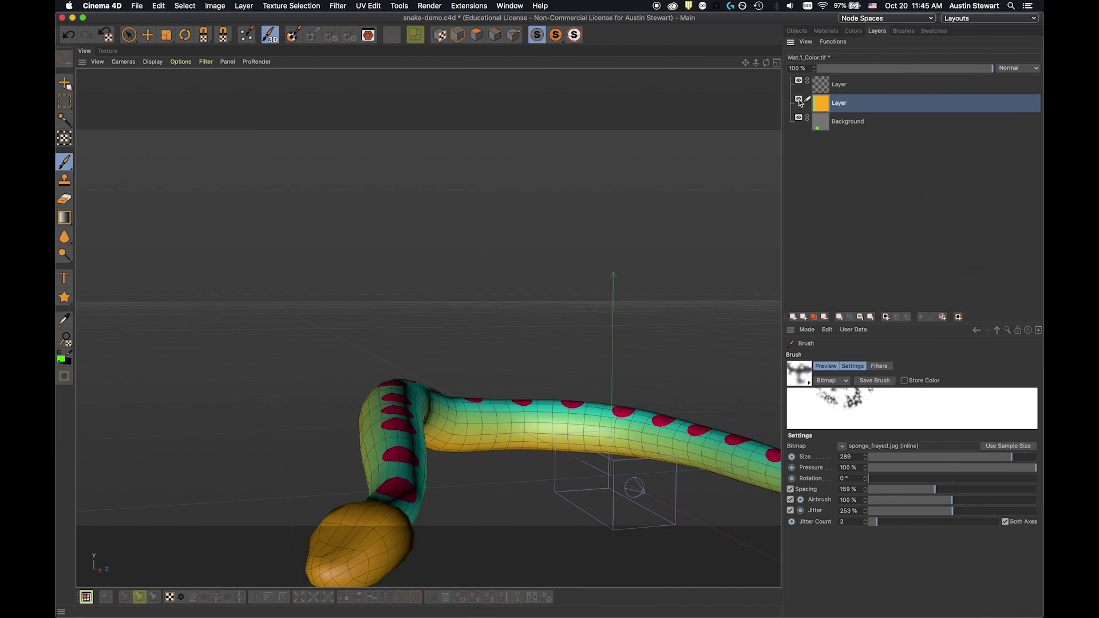
{"action": "left_click", "coordinate": [798, 100]}
Try to paint over the snake's head with the hidden gradient layer active.
{"action": "mouse_move", "coordinate": [350, 502]}
{"action": "left_mouse_down"}
{"action": "mouse_move", "coordinate": [344, 532]}
{"action": "mouse_move", "coordinate": [370, 515]}
{"action": "mouse_move", "coordinate": [358, 543]}
{"action": "mouse_move", "coordinate": [381, 515]}
{"action": "left_mouse_up"}
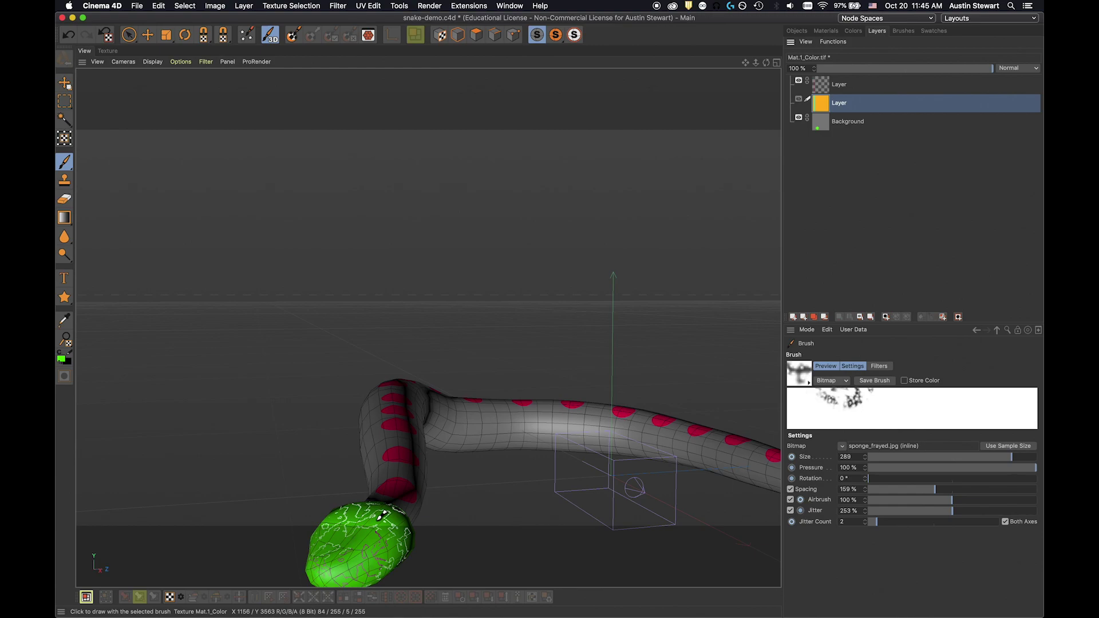
{"action": "left_click", "coordinate": [381, 515]}
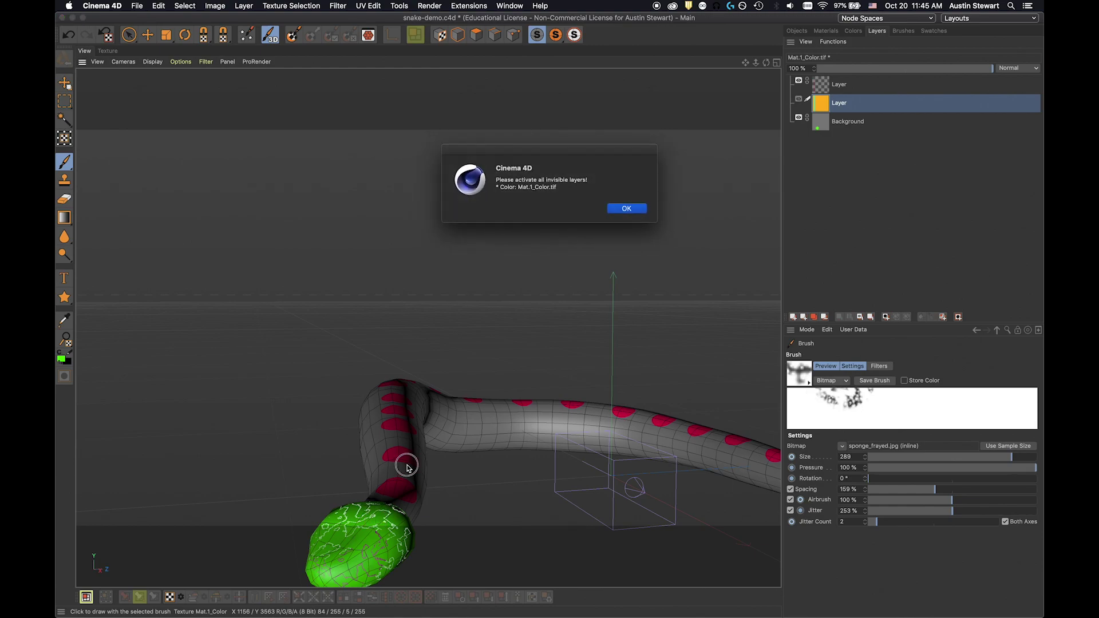
{"action": "left_click", "coordinate": [626, 209]}
Make the Background layer active and paint green sponge texture along the neck and front part of the body.
{"action": "left_click", "coordinate": [849, 122]}
{"action": "left_click", "coordinate": [459, 433]}
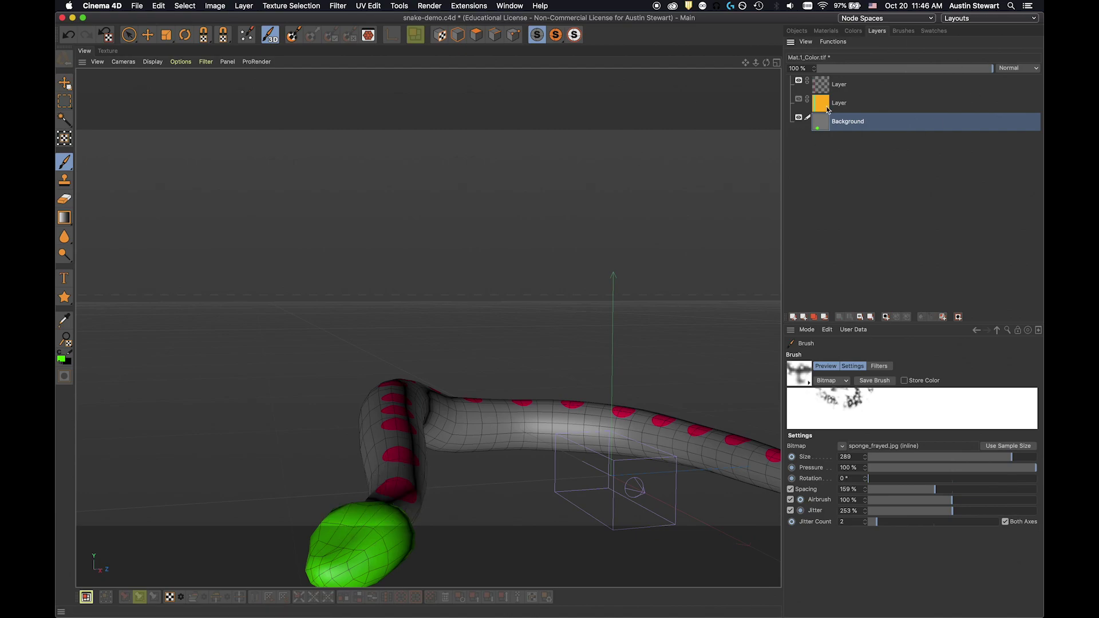
{"action": "left_click", "coordinate": [394, 498]}
{"action": "mouse_move", "coordinate": [394, 498]}
{"action": "left_mouse_down"}
{"action": "mouse_move", "coordinate": [393, 397]}
{"action": "mouse_move", "coordinate": [798, 472]}
{"action": "left_mouse_up"}
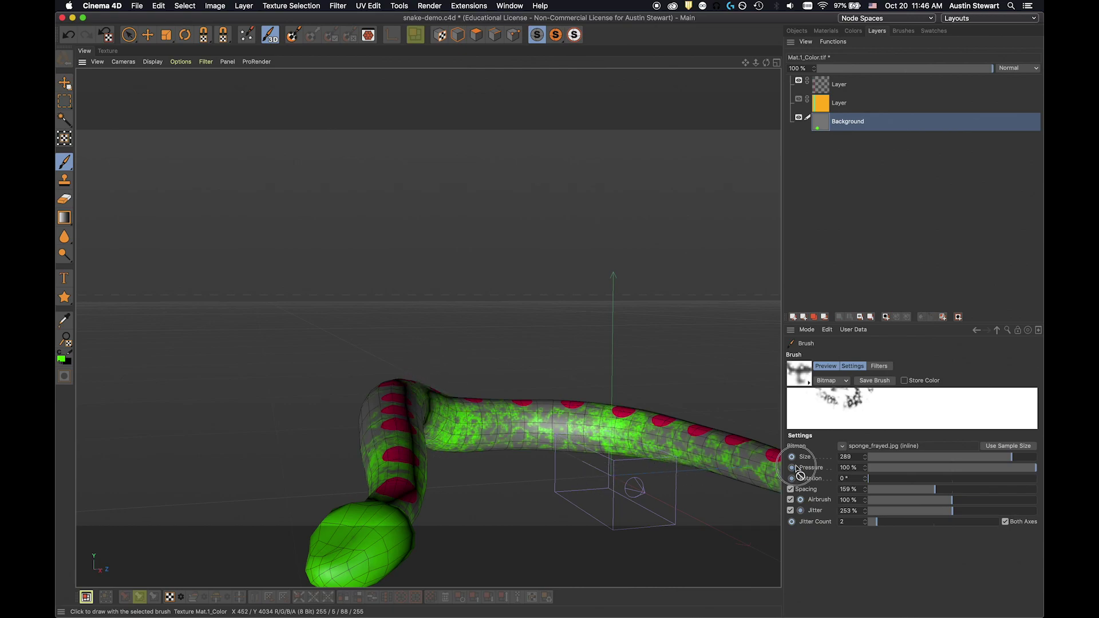
Extend the green sponge texture along the tail and around the unpainted side of the snake's body.
{"action": "mouse_move", "coordinate": [473, 415]}
{"action": "left_mouse_down", "text": "alt"}
{"action": "mouse_move", "coordinate": [645, 473]}
{"action": "mouse_move", "coordinate": [465, 456]}
{"action": "left_mouse_up", "text": "alt"}
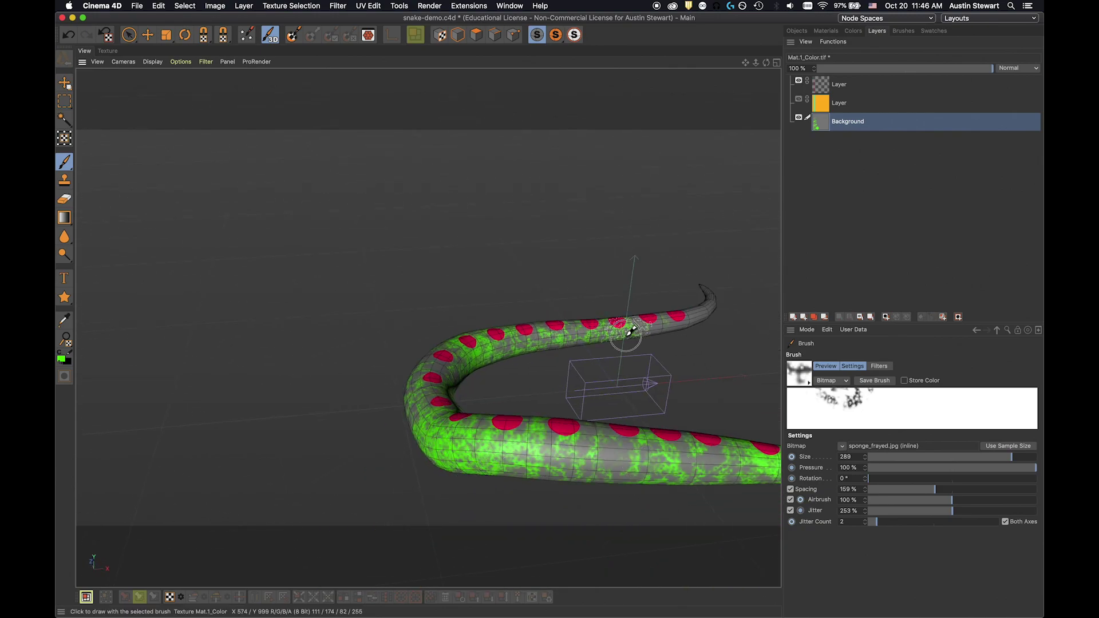
{"action": "left_click_drag", "start_coordinate": [630, 331], "coordinate": [719, 290]}
{"action": "mouse_move", "coordinate": [454, 371]}
{"action": "left_mouse_down", "text": "alt"}
{"action": "mouse_move", "coordinate": [500, 250]}
{"action": "mouse_move", "coordinate": [540, 216]}
{"action": "left_mouse_up", "text": "alt"}
{"action": "mouse_move", "coordinate": [493, 320]}
{"action": "left_mouse_down"}
{"action": "mouse_move", "coordinate": [417, 421]}
{"action": "mouse_move", "coordinate": [436, 486]}
{"action": "left_mouse_up"}
{"action": "mouse_move", "coordinate": [664, 368]}
{"action": "left_mouse_down"}
{"action": "mouse_move", "coordinate": [645, 360]}
{"action": "mouse_move", "coordinate": [657, 351]}
{"action": "mouse_move", "coordinate": [672, 360]}
{"action": "mouse_move", "coordinate": [730, 431]}
{"action": "left_mouse_up"}
{"action": "mouse_move", "coordinate": [659, 351]}
{"action": "left_mouse_down"}
{"action": "mouse_move", "coordinate": [667, 344]}
{"action": "mouse_move", "coordinate": [672, 368]}
{"action": "mouse_move", "coordinate": [650, 370]}
{"action": "mouse_move", "coordinate": [663, 344]}
{"action": "mouse_move", "coordinate": [620, 319]}
{"action": "mouse_move", "coordinate": [633, 321]}
{"action": "mouse_move", "coordinate": [625, 309]}
{"action": "mouse_move", "coordinate": [436, 337]}
{"action": "mouse_move", "coordinate": [446, 361]}
{"action": "mouse_move", "coordinate": [417, 429]}
{"action": "mouse_move", "coordinate": [429, 491]}
{"action": "mouse_move", "coordinate": [457, 521]}
{"action": "left_mouse_up"}
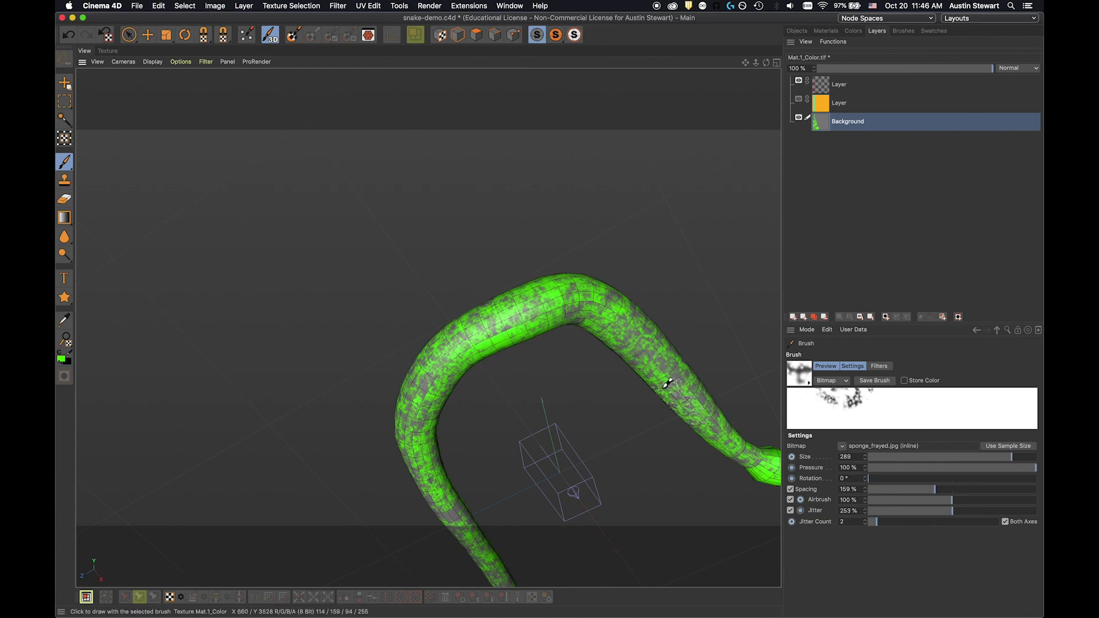
Review the sponge-painted snake as a whole and make the gradient layer visible again.
{"action": "mouse_move", "coordinate": [652, 360]}
{"action": "left_mouse_down", "text": "alt"}
{"action": "mouse_move", "coordinate": [506, 478]}
{"action": "mouse_move", "coordinate": [396, 507]}
{"action": "mouse_move", "coordinate": [473, 469]}
{"action": "left_mouse_up", "text": "alt"}
{"action": "left_click", "coordinate": [520, 421]}
{"action": "left_click_drag", "start_coordinate": [520, 422], "coordinate": [522, 429], "text": "alt"}
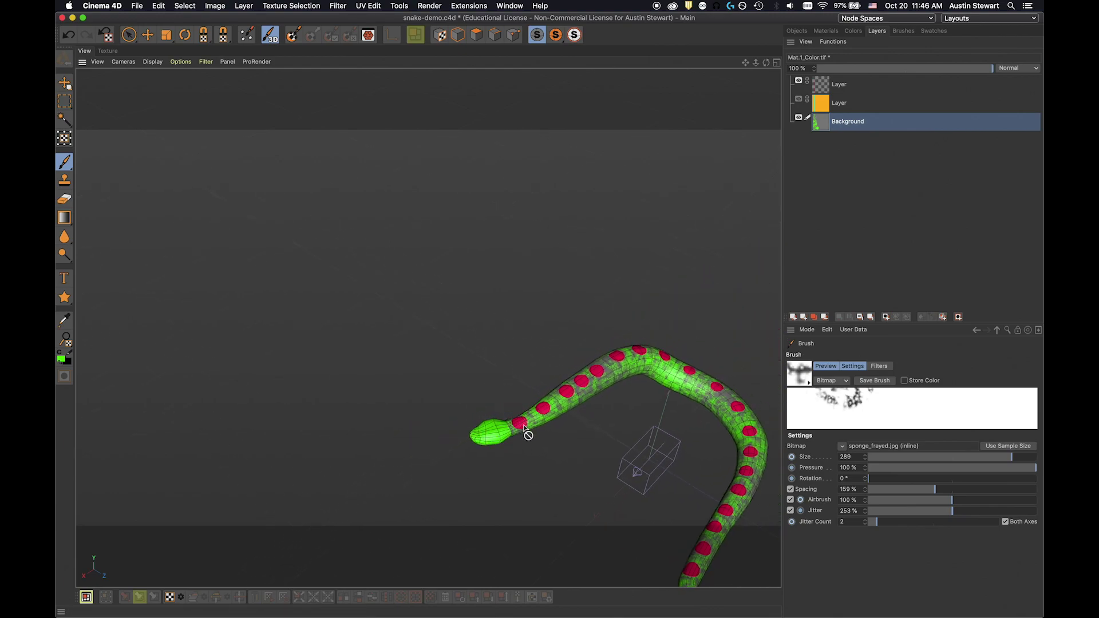
{"action": "middle_click_drag", "start_coordinate": [549, 441], "coordinate": [491, 326], "text": "alt"}
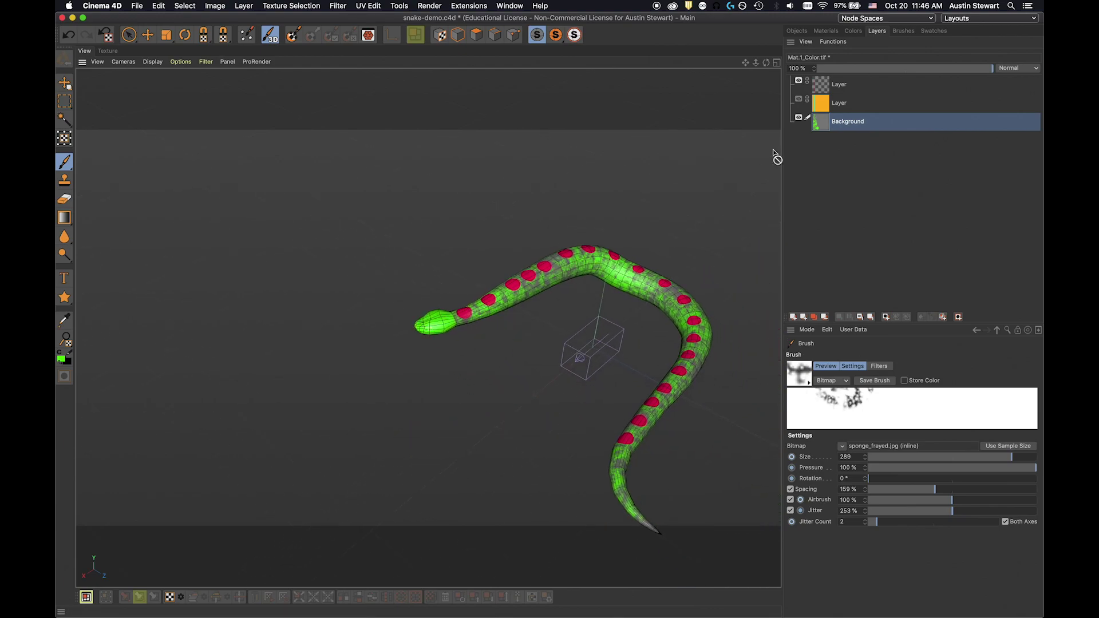
{"action": "left_click", "coordinate": [798, 99]}
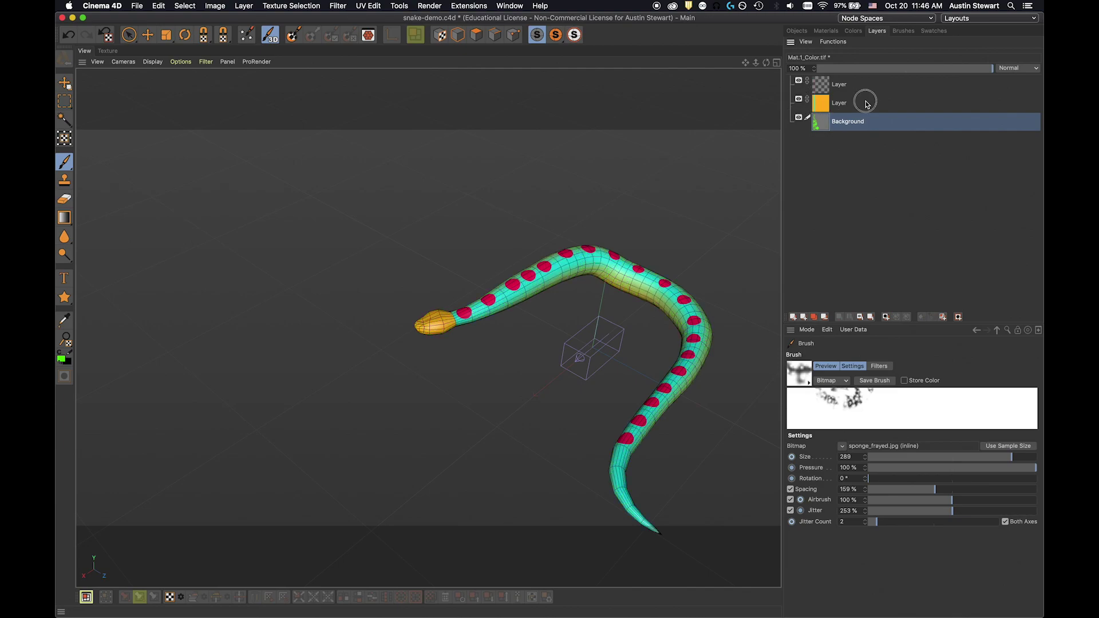
Try the Screen blending mode on the gradient layer at 49% opacity and inspect the body up close.
{"action": "left_click", "coordinate": [866, 104]}
{"action": "left_click", "coordinate": [1030, 70]}
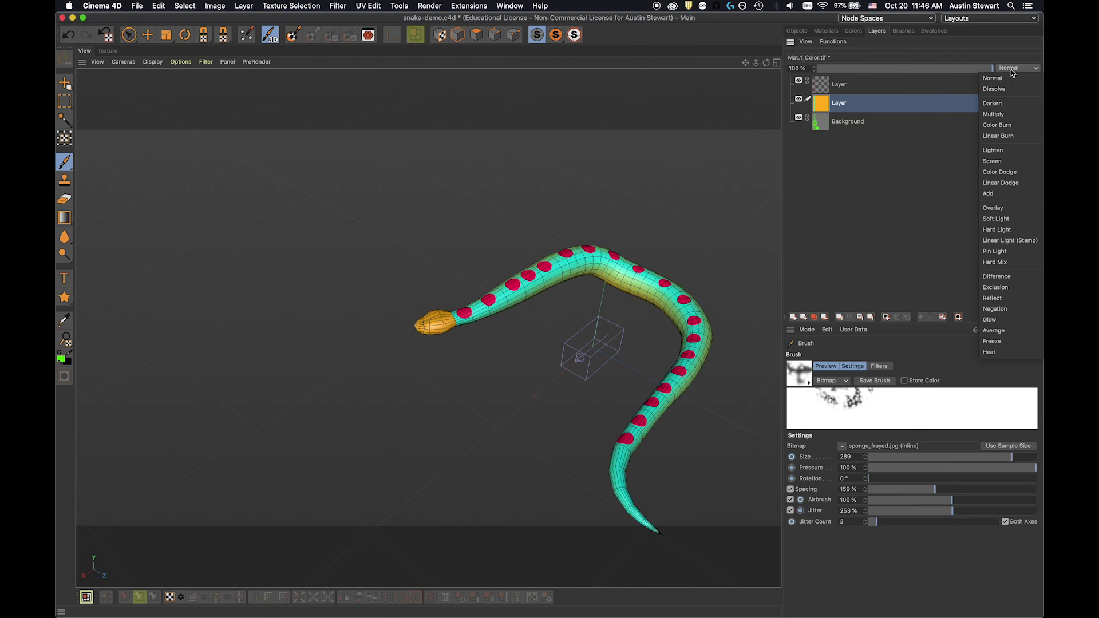
{"action": "left_click", "coordinate": [1010, 161]}
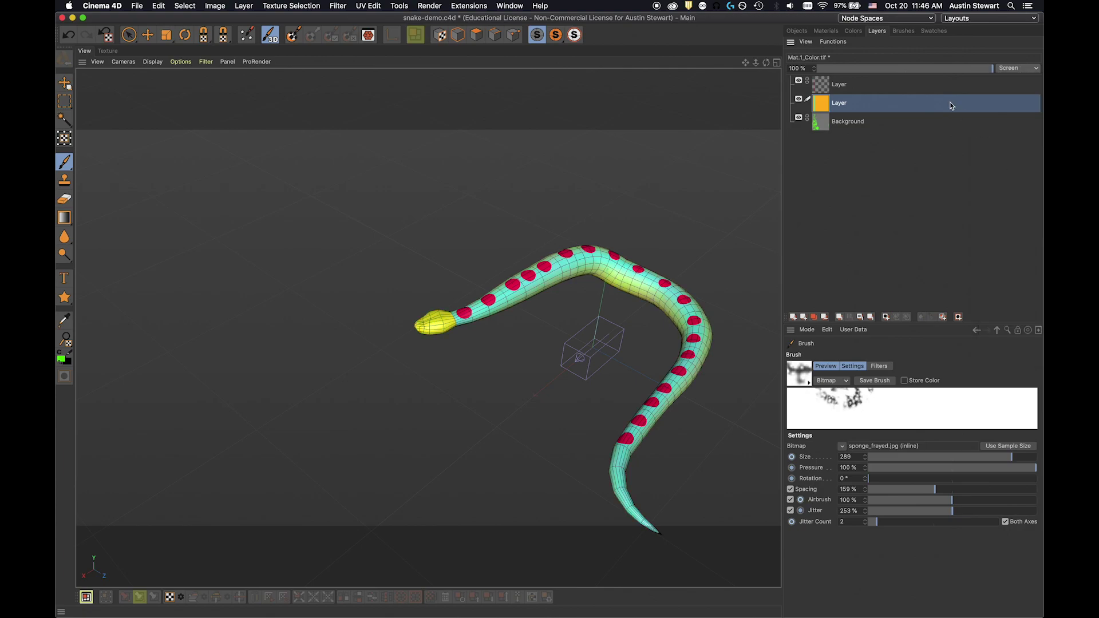
{"action": "left_click", "coordinate": [961, 69]}
{"action": "left_click_drag", "start_coordinate": [940, 71], "coordinate": [903, 69]}
{"action": "scroll", "coordinate": [598, 255], "scroll_direction": "up", "scroll_amount": 3}
{"action": "scroll", "coordinate": [598, 255], "scroll_direction": "up", "scroll_amount": 3}
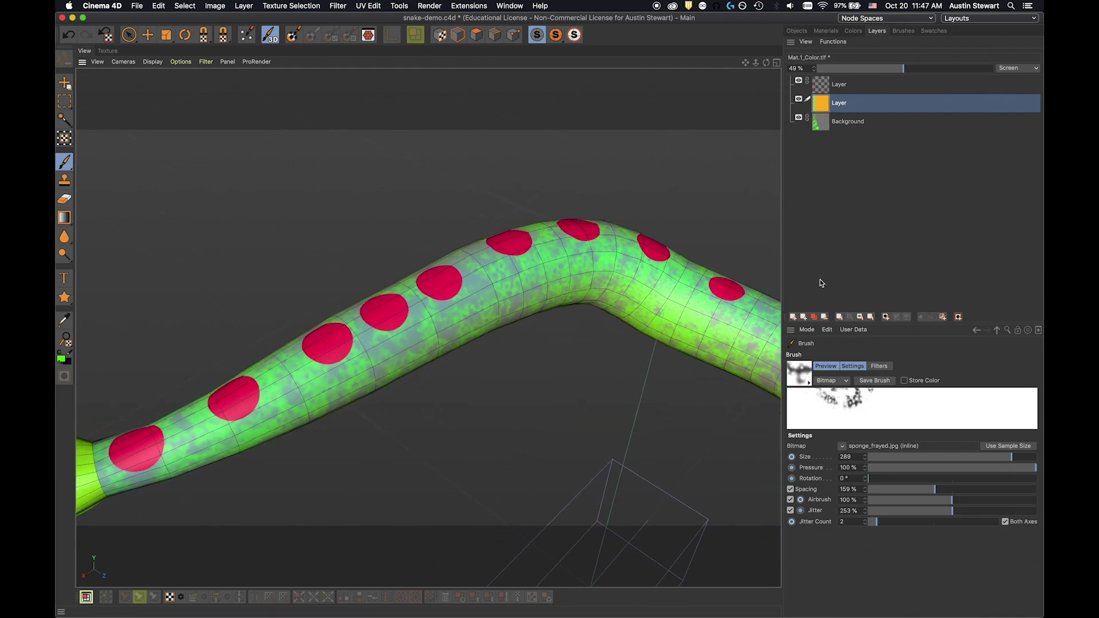
Set the gradient layer's blending mode to Multiply and its opacity to 78%.
{"action": "left_click", "coordinate": [1018, 70]}
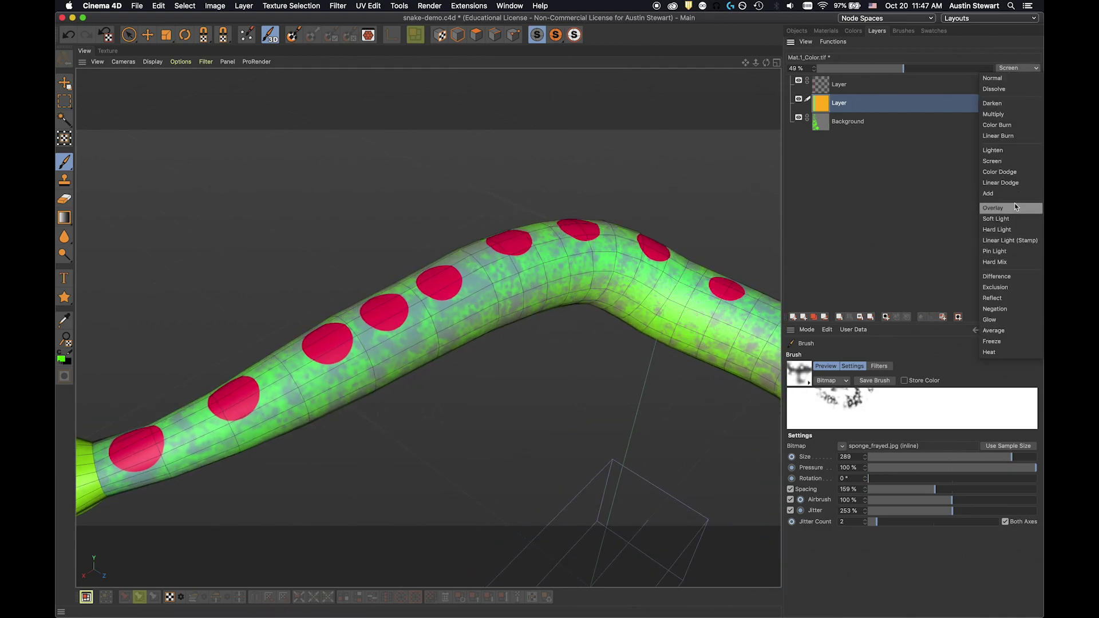
{"action": "left_click", "coordinate": [1024, 117]}
{"action": "left_click_drag", "start_coordinate": [589, 314], "coordinate": [591, 315], "text": "alt"}
{"action": "left_click_drag", "start_coordinate": [939, 72], "coordinate": [954, 72]}
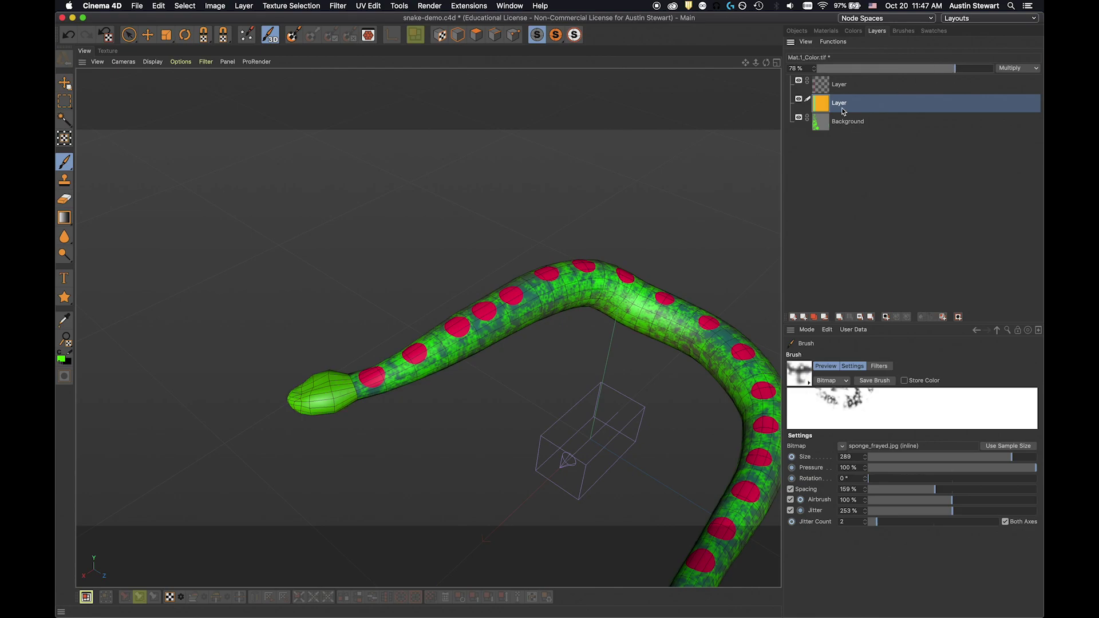
Try Soft Light on the gradient layer, settling on the Overlay blending mode with the layer opacity at 72%.
{"action": "left_click", "coordinate": [1024, 68]}
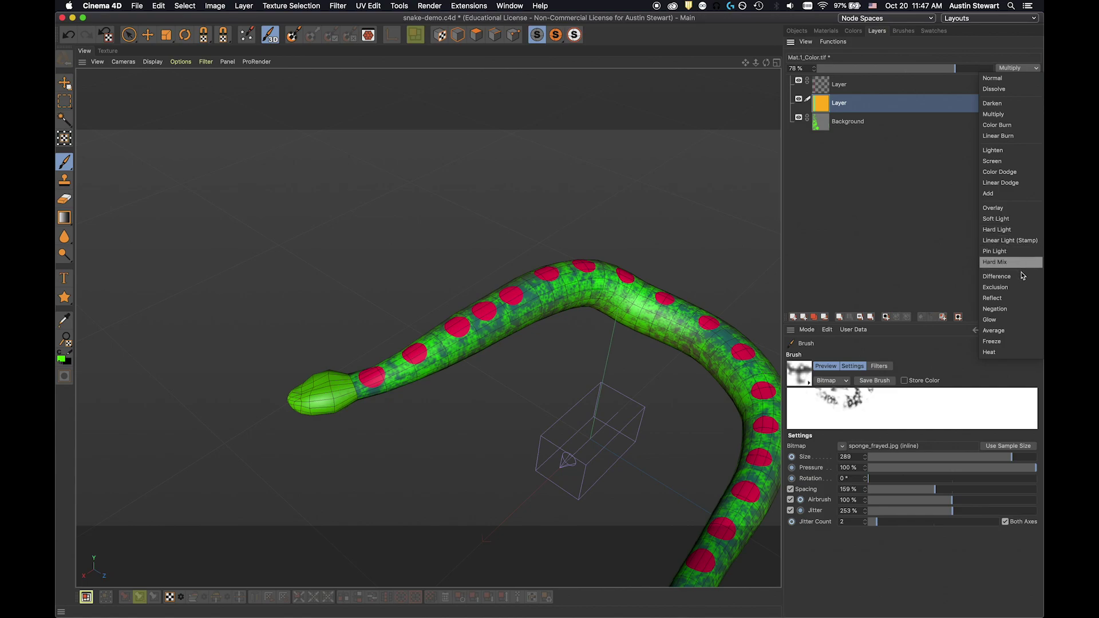
{"action": "left_click", "coordinate": [1011, 214]}
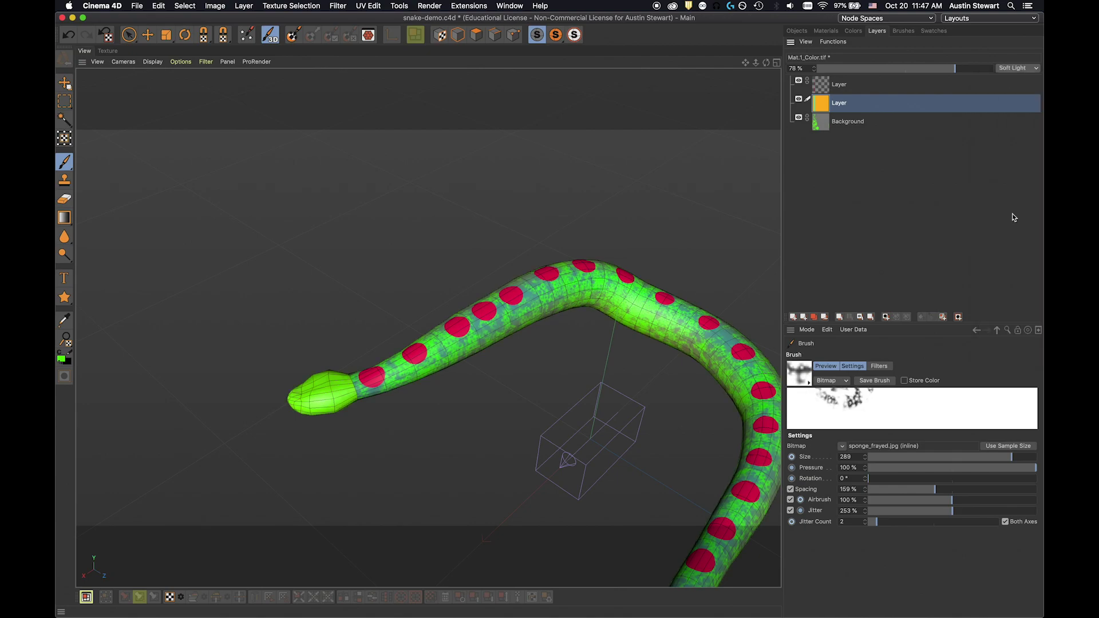
{"action": "left_click", "coordinate": [1012, 69]}
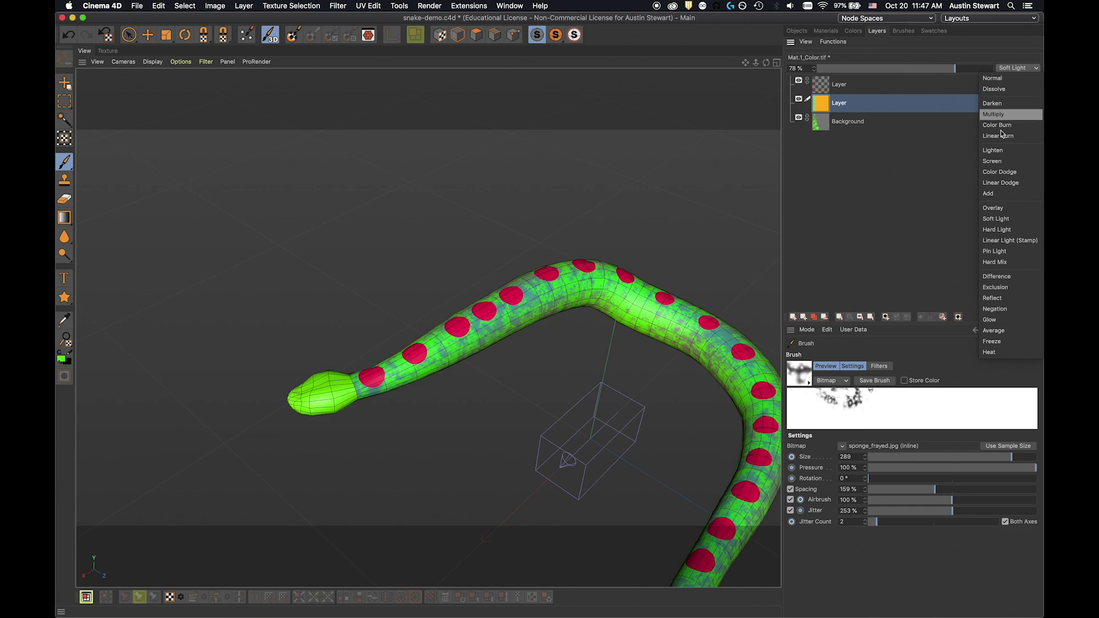
{"action": "left_click", "coordinate": [1008, 213]}
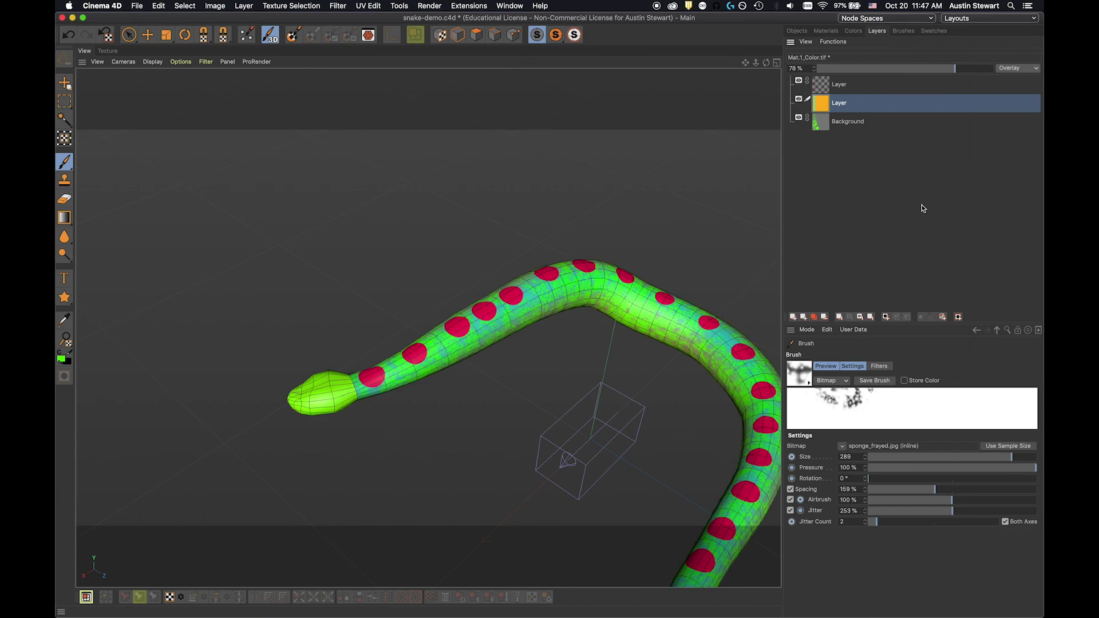
{"action": "left_click", "coordinate": [929, 67]}
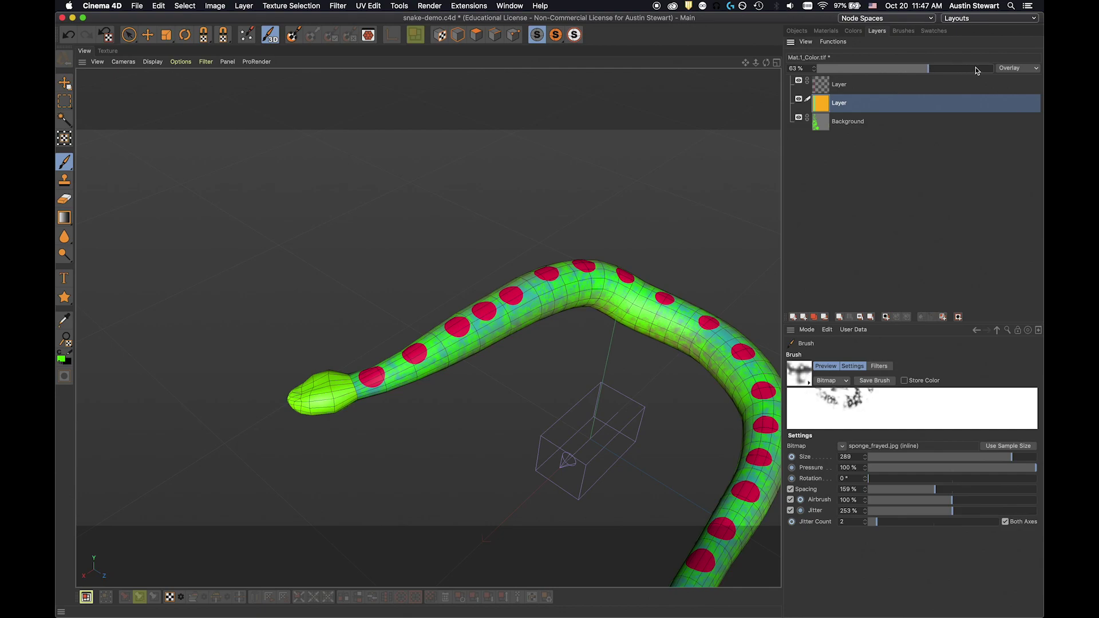
{"action": "left_click", "coordinate": [975, 68]}
{"action": "left_click", "coordinate": [945, 68]}
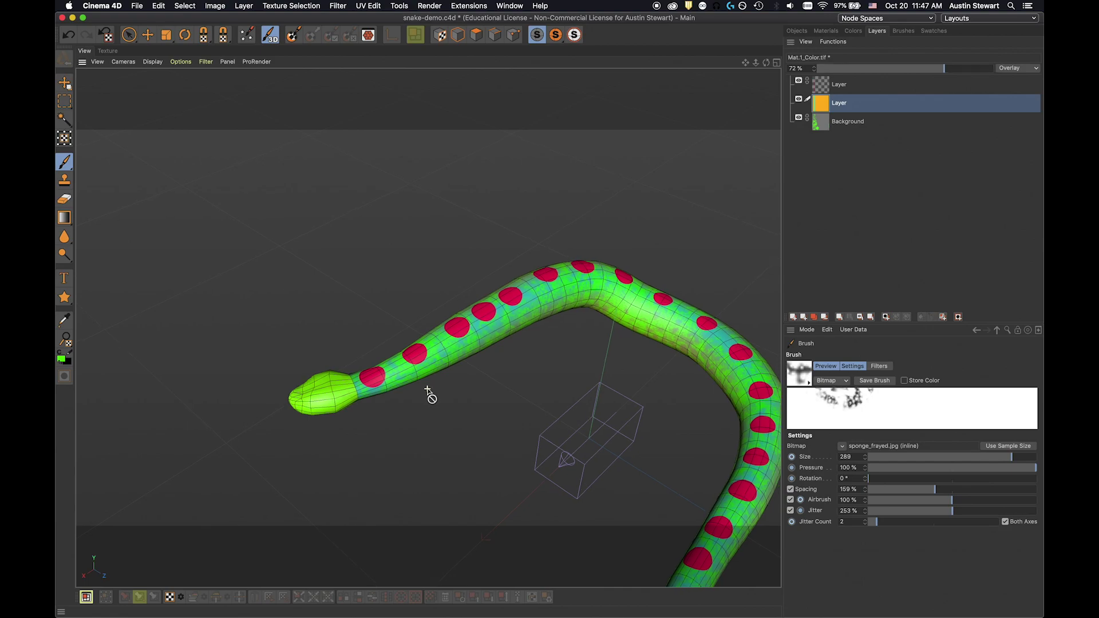
Inspect the blended colors up close and from the snake's other side, and render a preview of the view.
{"action": "scroll", "coordinate": [428, 394], "scroll_direction": "down", "scroll_amount": 5}
{"action": "scroll", "coordinate": [428, 393], "scroll_direction": "up", "scroll_amount": 8}
{"action": "scroll", "coordinate": [429, 392], "scroll_direction": "down", "scroll_amount": 4}
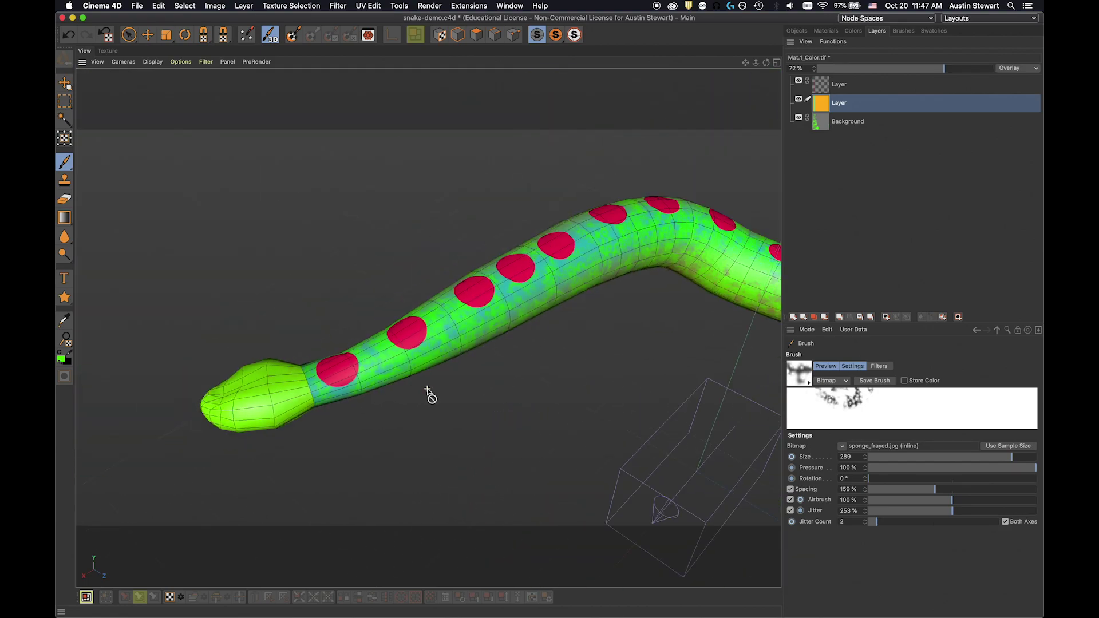
{"action": "mouse_move", "coordinate": [445, 337]}
{"action": "left_mouse_down", "text": "alt"}
{"action": "mouse_move", "coordinate": [624, 319]}
{"action": "mouse_move", "coordinate": [719, 277]}
{"action": "mouse_move", "coordinate": [673, 317]}
{"action": "left_mouse_up", "text": "alt"}
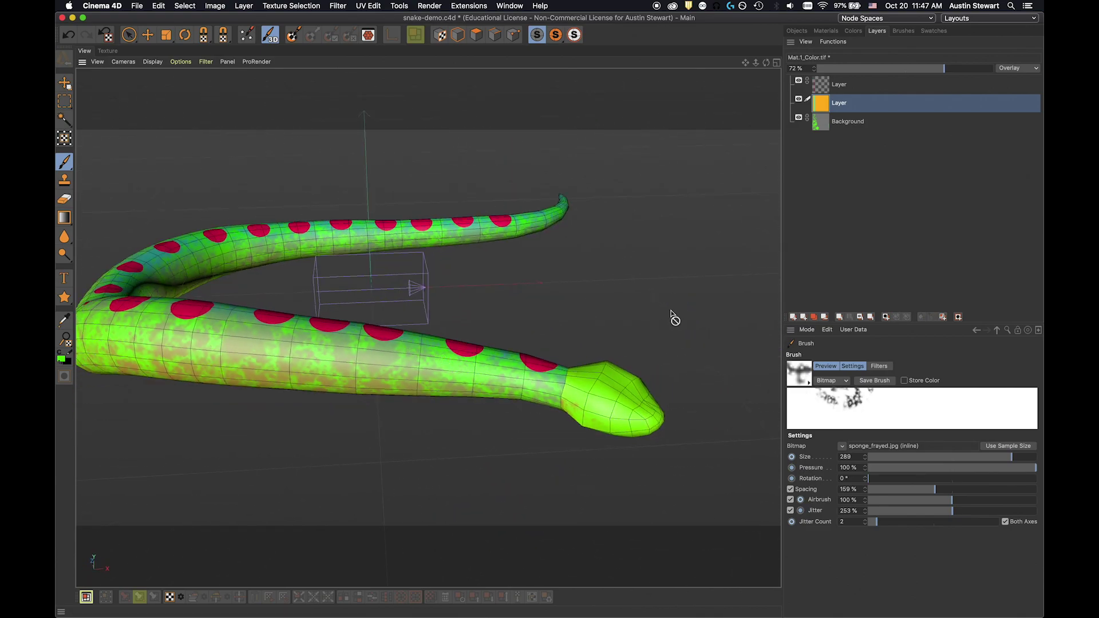
{"action": "key", "text": "super+r"}
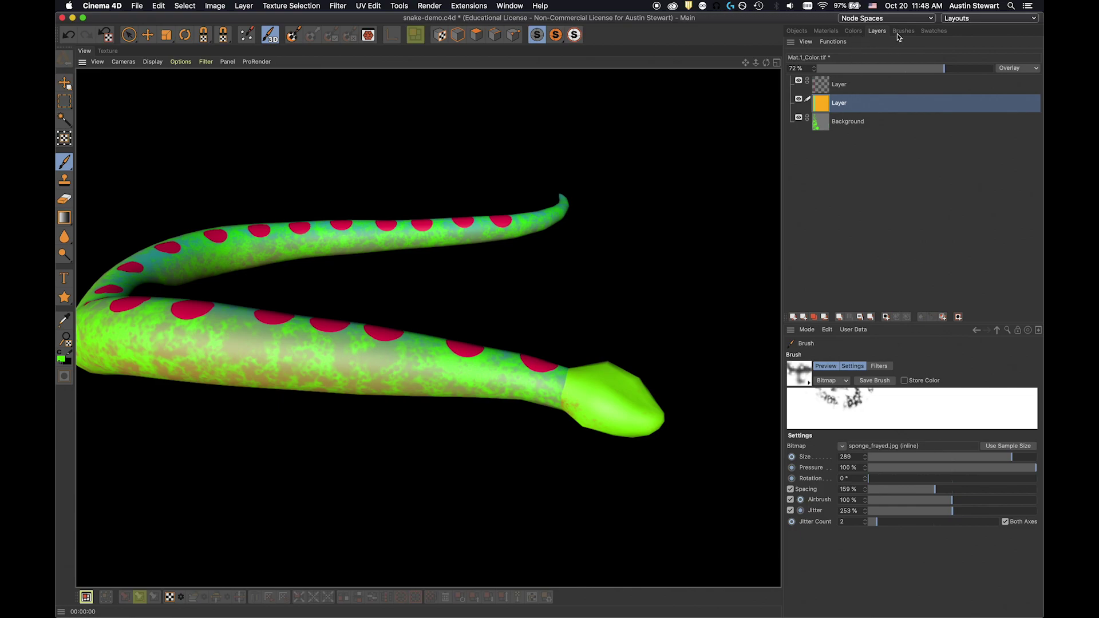
Activate the bump channel of Mat.1 for painting and add a new layer to its bump texture.
{"action": "left_click", "coordinate": [828, 31]}
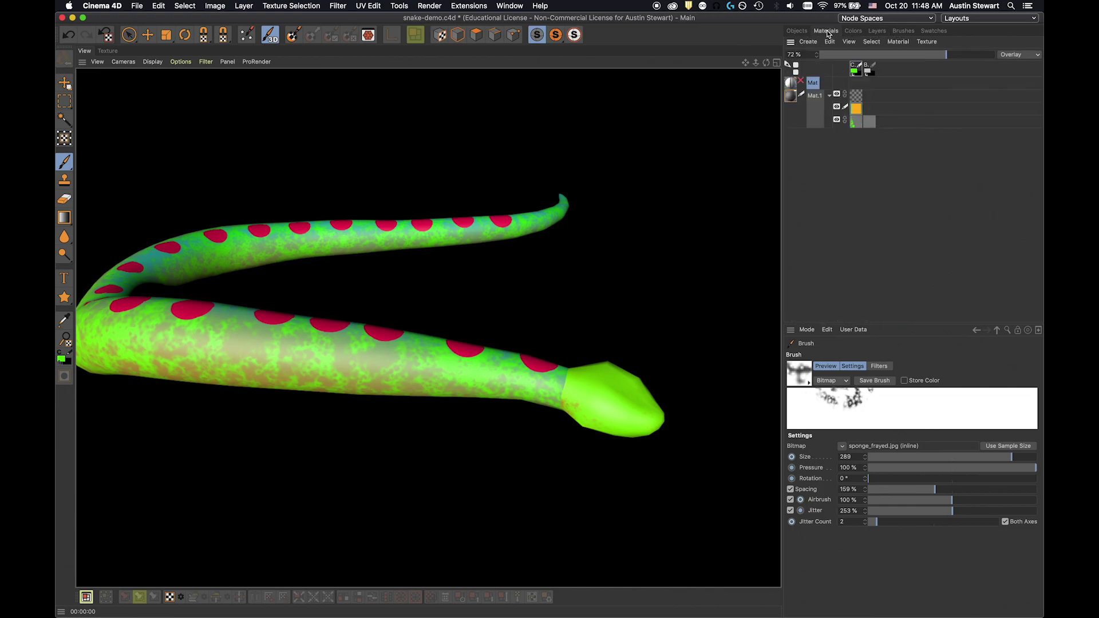
{"action": "left_click", "coordinate": [868, 69]}
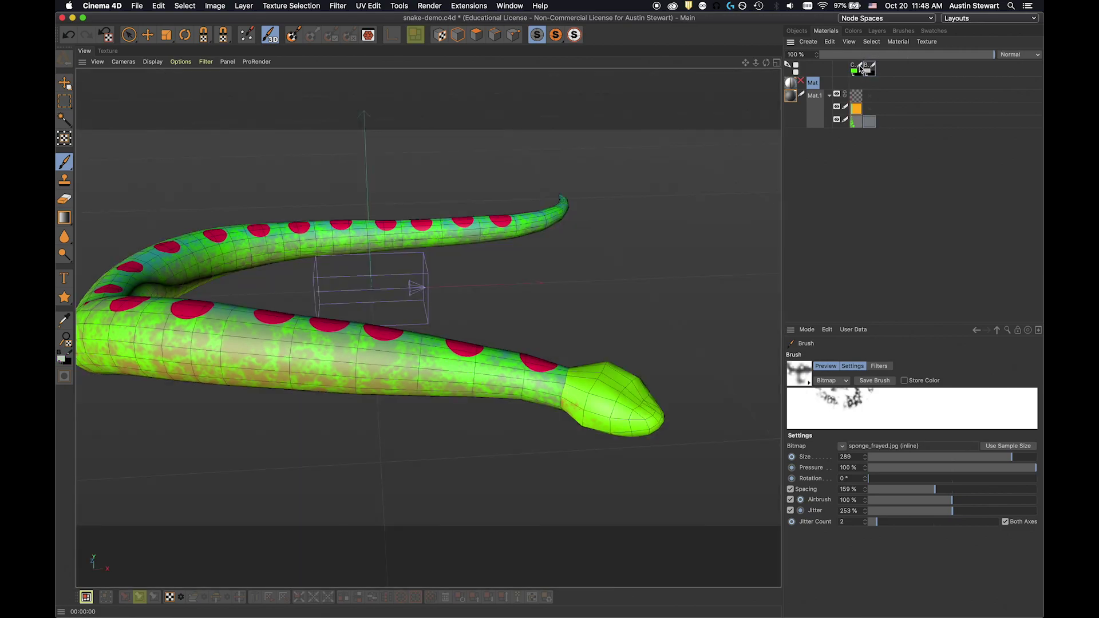
{"action": "left_click", "coordinate": [859, 68]}
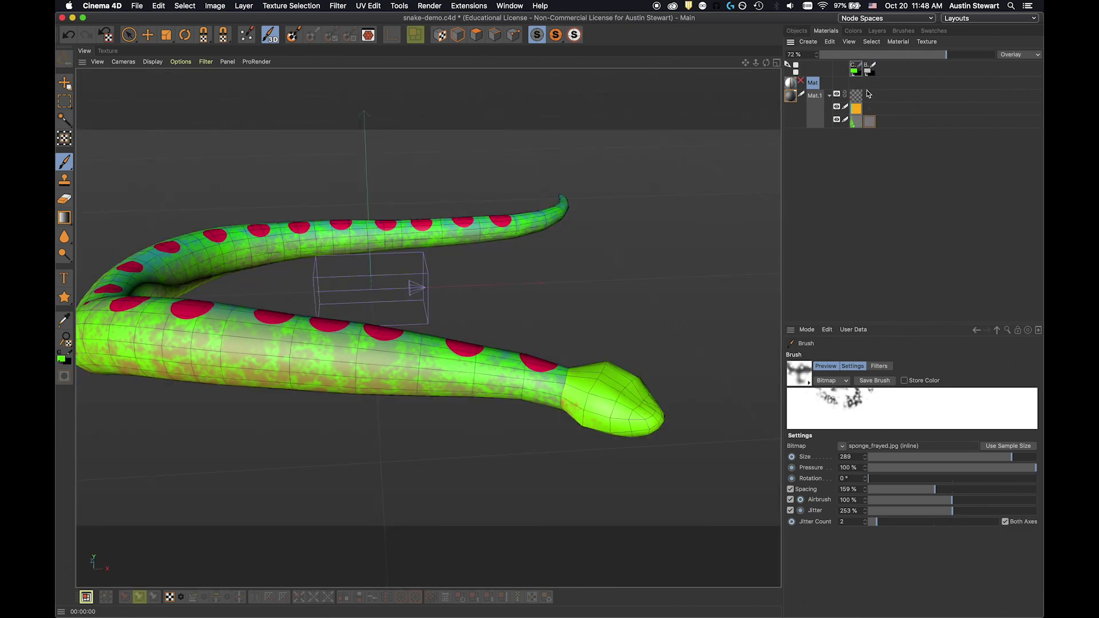
{"action": "left_click", "coordinate": [869, 69]}
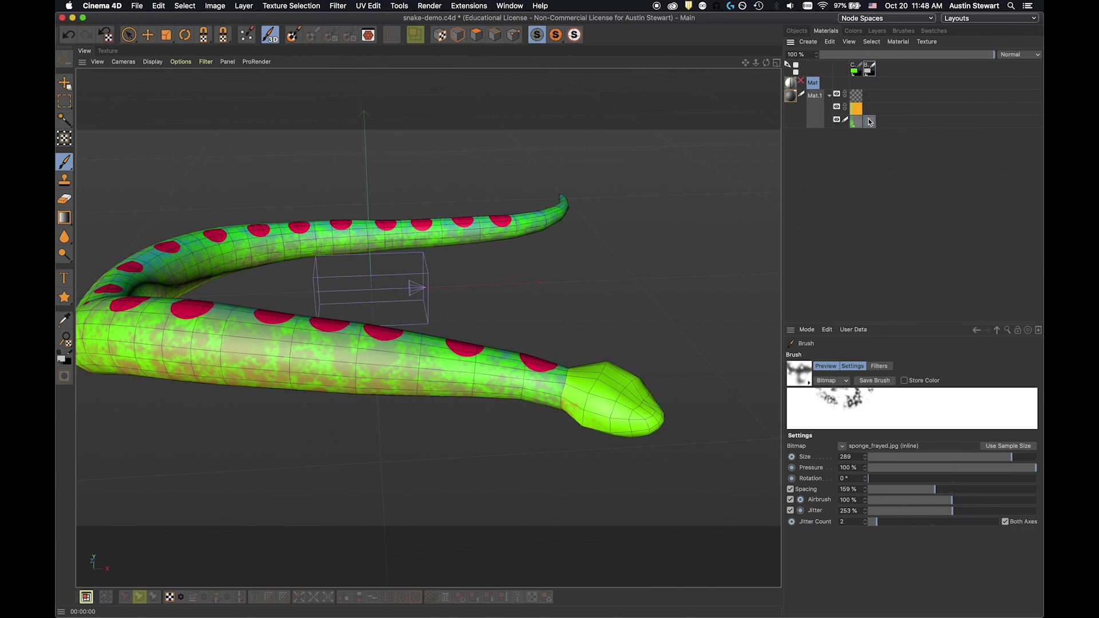
{"action": "left_click", "coordinate": [877, 31]}
{"action": "left_click", "coordinate": [793, 318]}
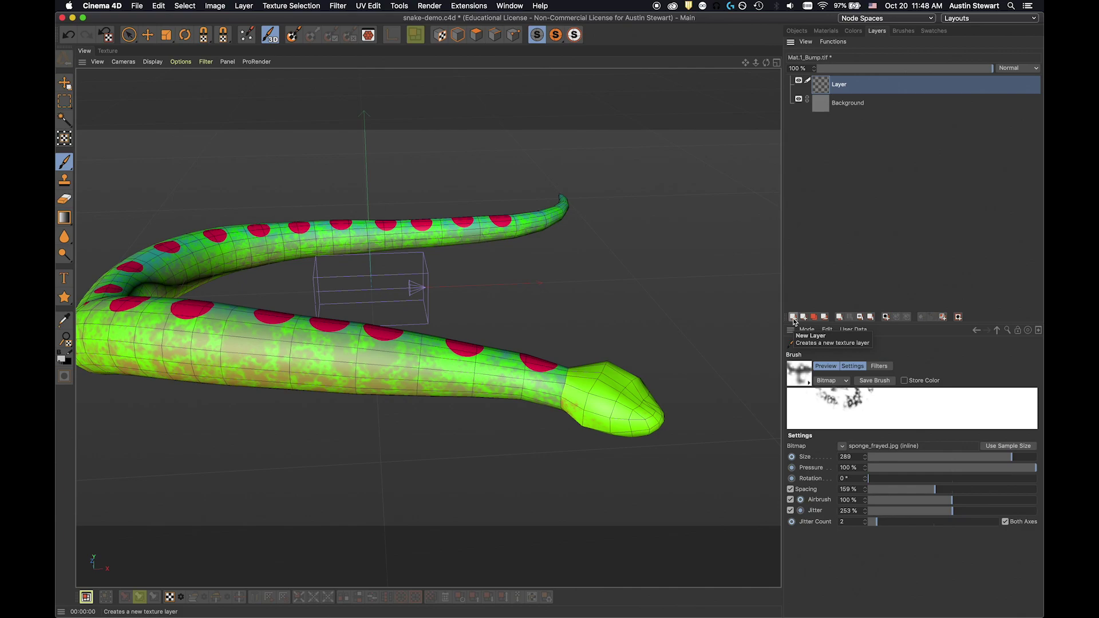
Paint the frayed sponge texture into the new bump layer along the front of the snake's body.
{"action": "mouse_move", "coordinate": [454, 406]}
{"action": "left_mouse_down"}
{"action": "mouse_move", "coordinate": [449, 373]}
{"action": "mouse_move", "coordinate": [488, 372]}
{"action": "left_mouse_up"}
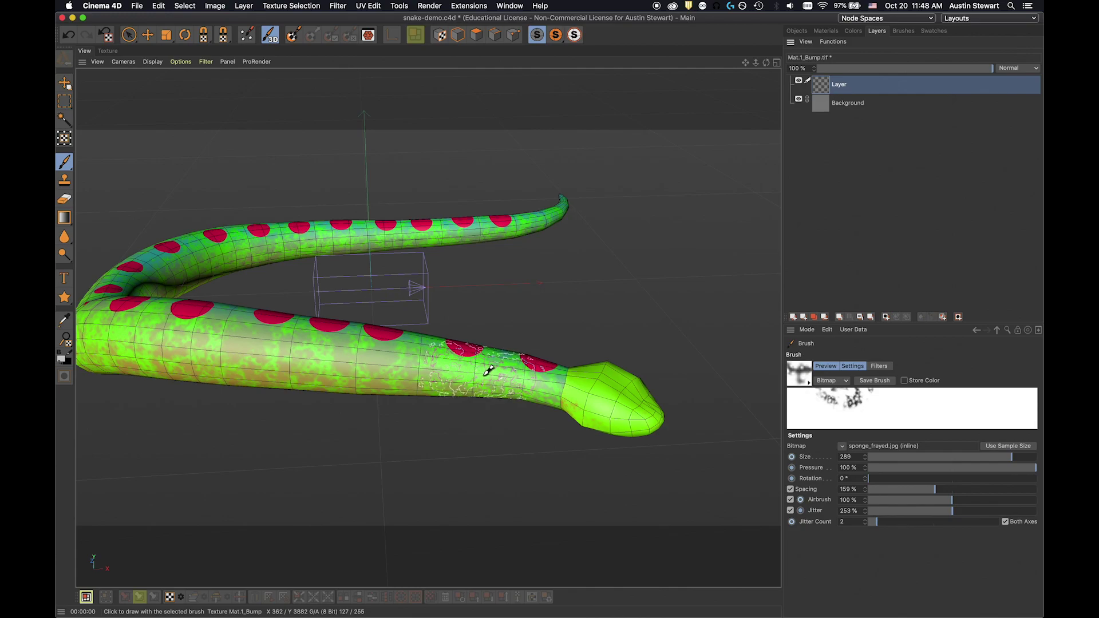
{"action": "left_click_drag", "start_coordinate": [546, 371], "coordinate": [535, 379]}
{"action": "key", "text": "super+z"}
{"action": "key", "text": "super+z"}
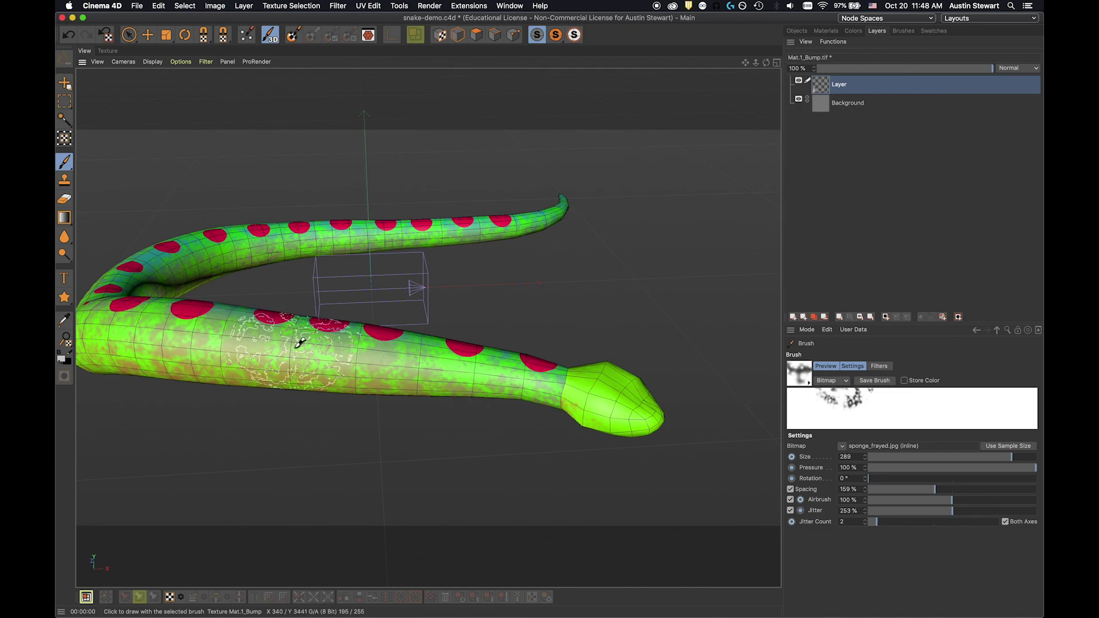
Render a close-up preview of the bump texture at the bend in the snake's body.
{"action": "left_click_drag", "start_coordinate": [290, 344], "coordinate": [143, 368], "text": "alt"}
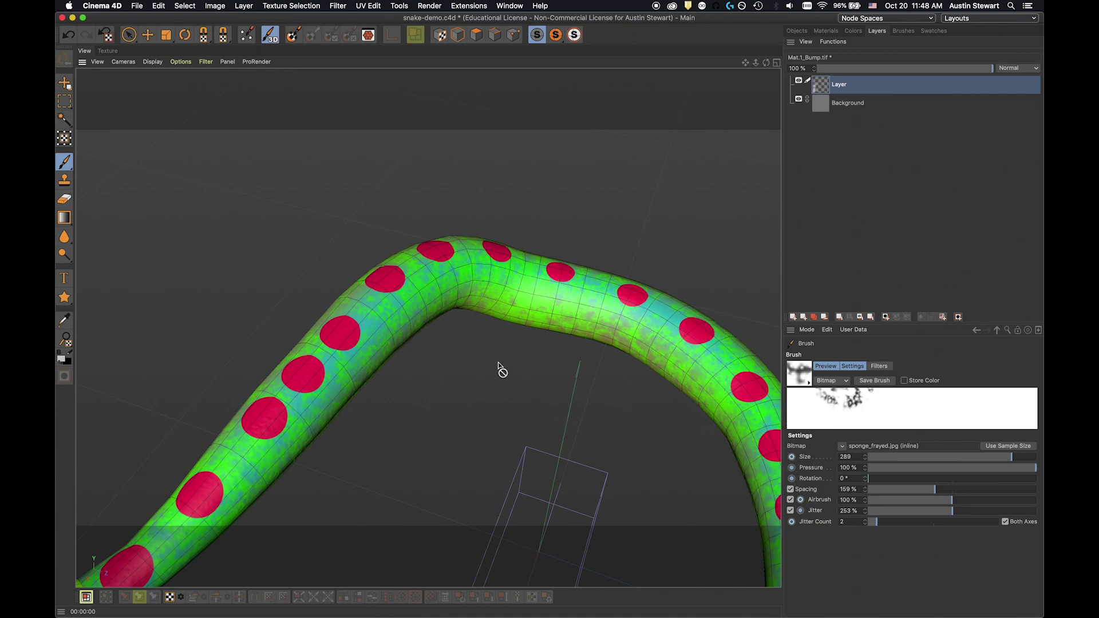
{"action": "scroll", "coordinate": [498, 368], "scroll_direction": "up", "scroll_amount": 6}
{"action": "key", "text": "super+r"}
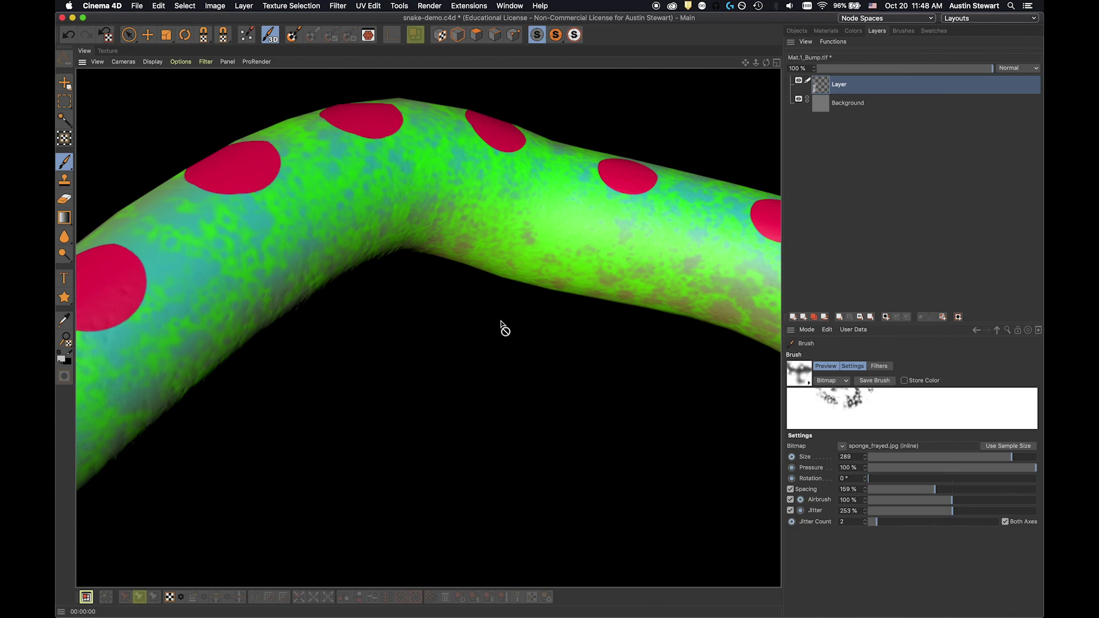
{"action": "scroll", "coordinate": [501, 327], "scroll_direction": "down", "scroll_amount": 1}
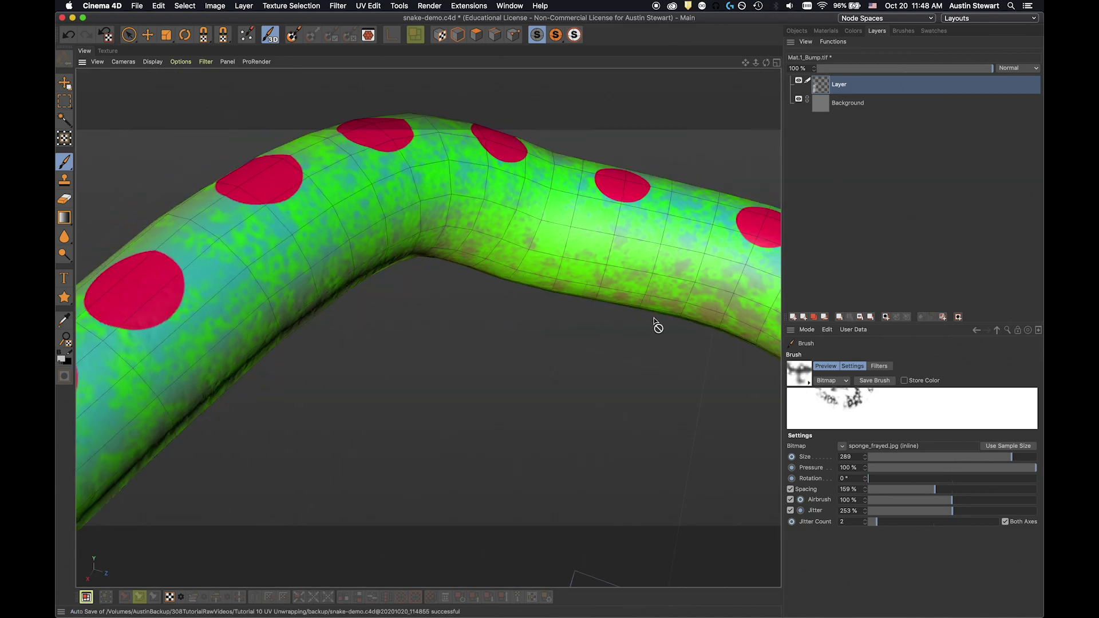
Extend the sponge bump texture along the rear part of the snake's body.
{"action": "scroll", "coordinate": [506, 318], "scroll_direction": "down", "scroll_amount": 6}
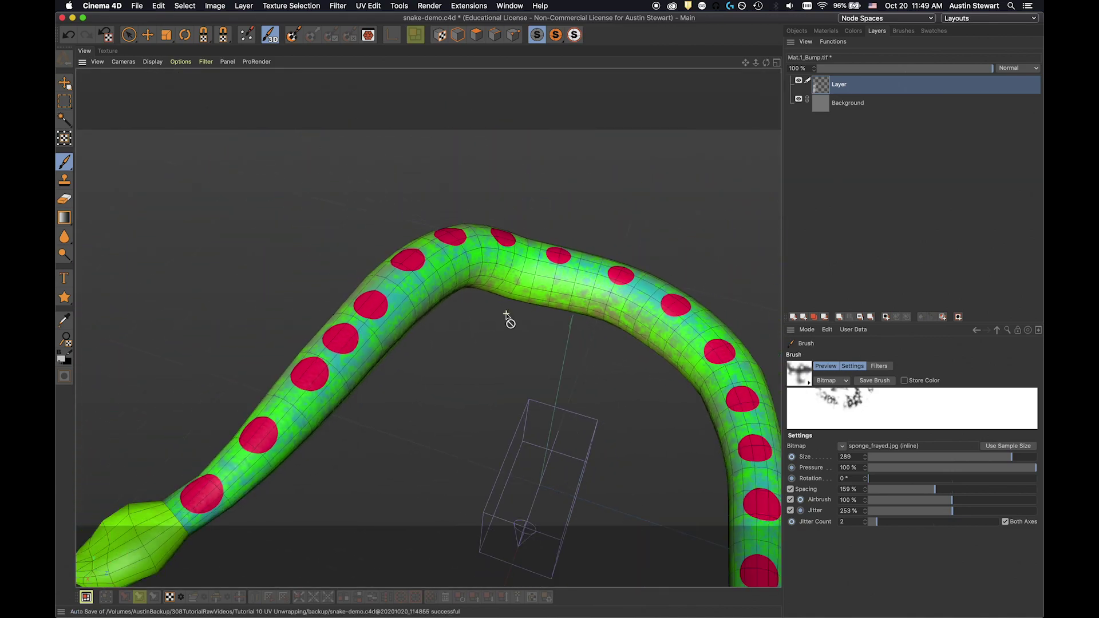
{"action": "middle_click_drag", "start_coordinate": [508, 321], "coordinate": [434, 216], "text": "alt"}
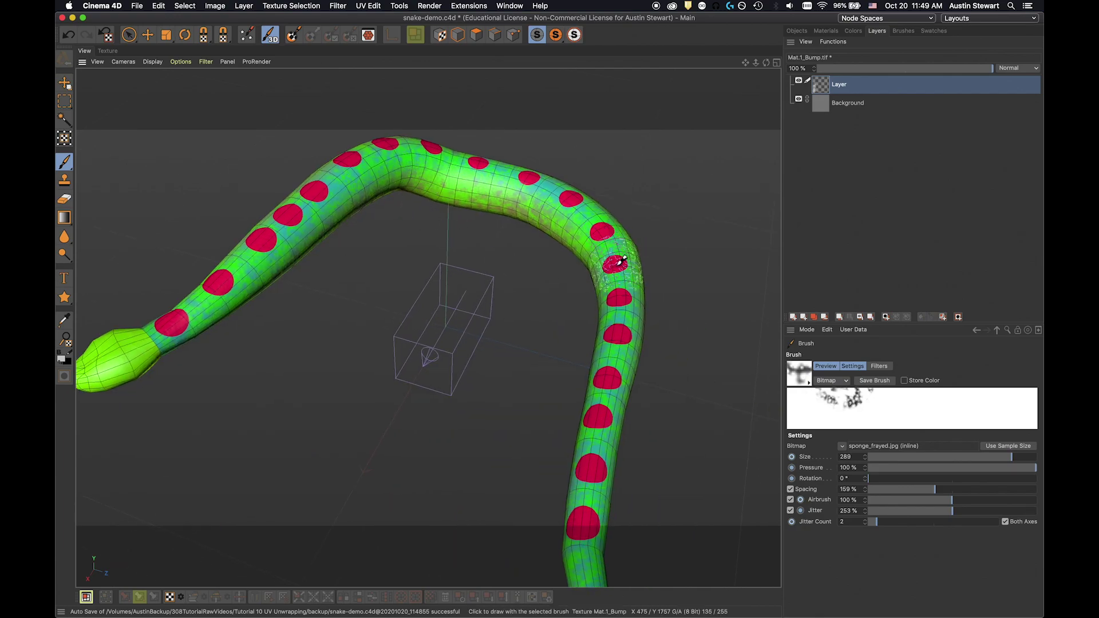
{"action": "left_click_drag", "start_coordinate": [595, 477], "coordinate": [598, 410]}
{"action": "key", "text": "super+z"}
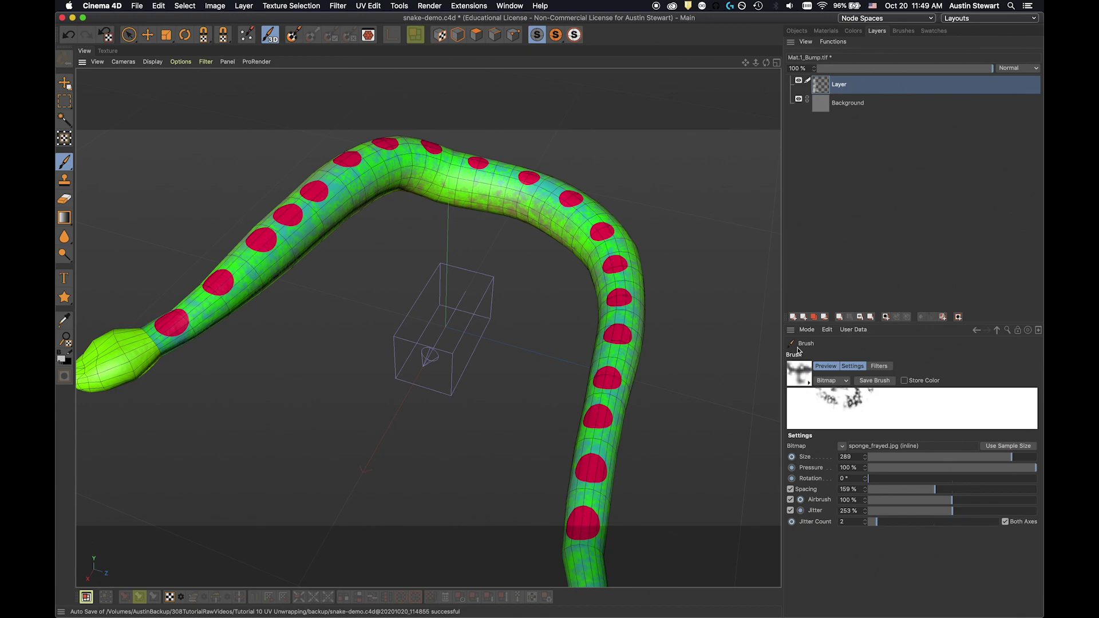
Add another layer to the bump texture and choose the crayon_dull.jpg bitmap brush.
{"action": "left_click", "coordinate": [794, 317]}
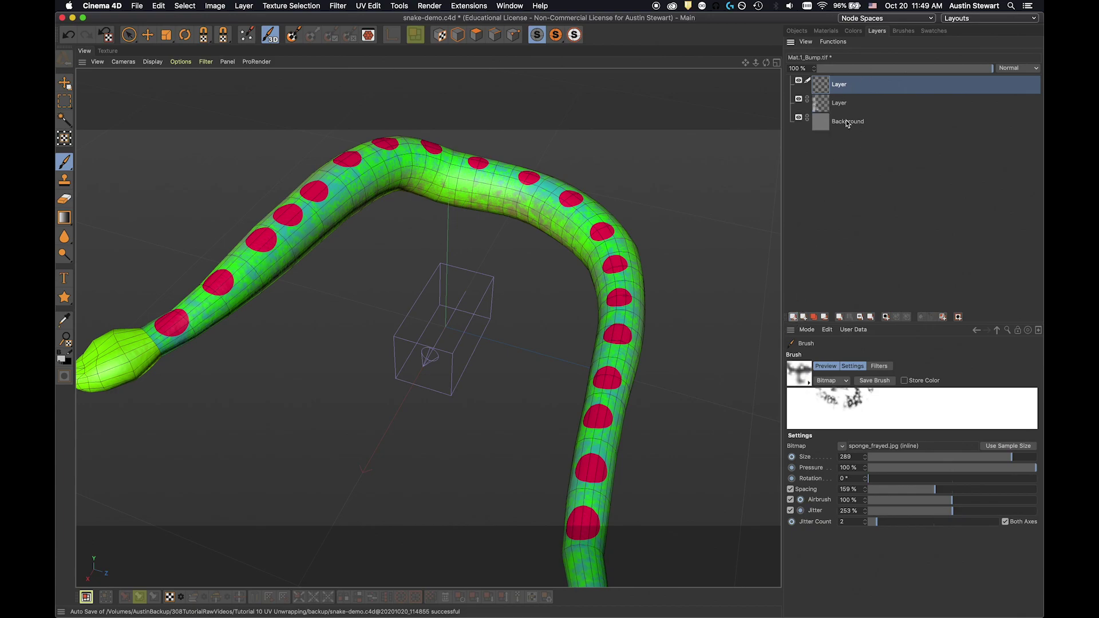
{"action": "left_click", "coordinate": [902, 31]}
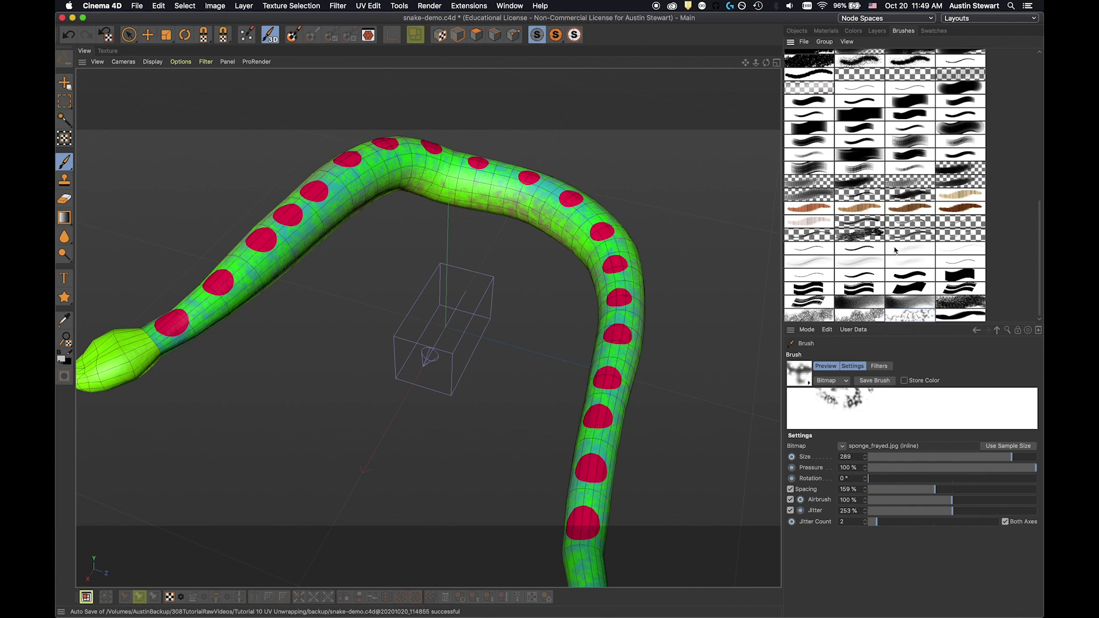
{"action": "scroll", "coordinate": [882, 235], "scroll_direction": "up", "scroll_amount": 5}
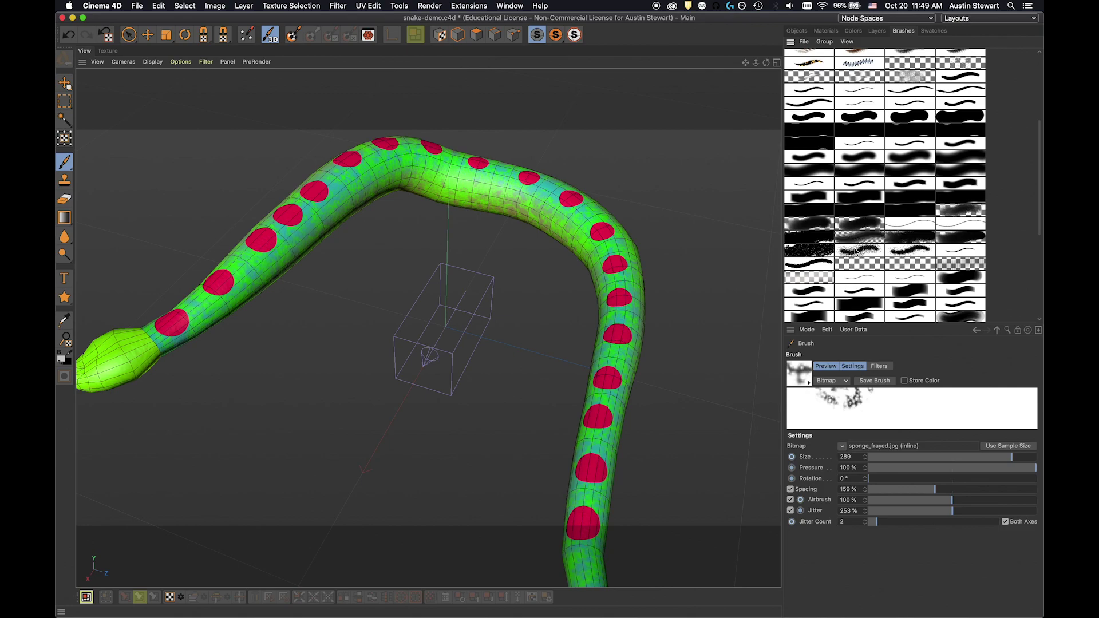
{"action": "left_click", "coordinate": [854, 249]}
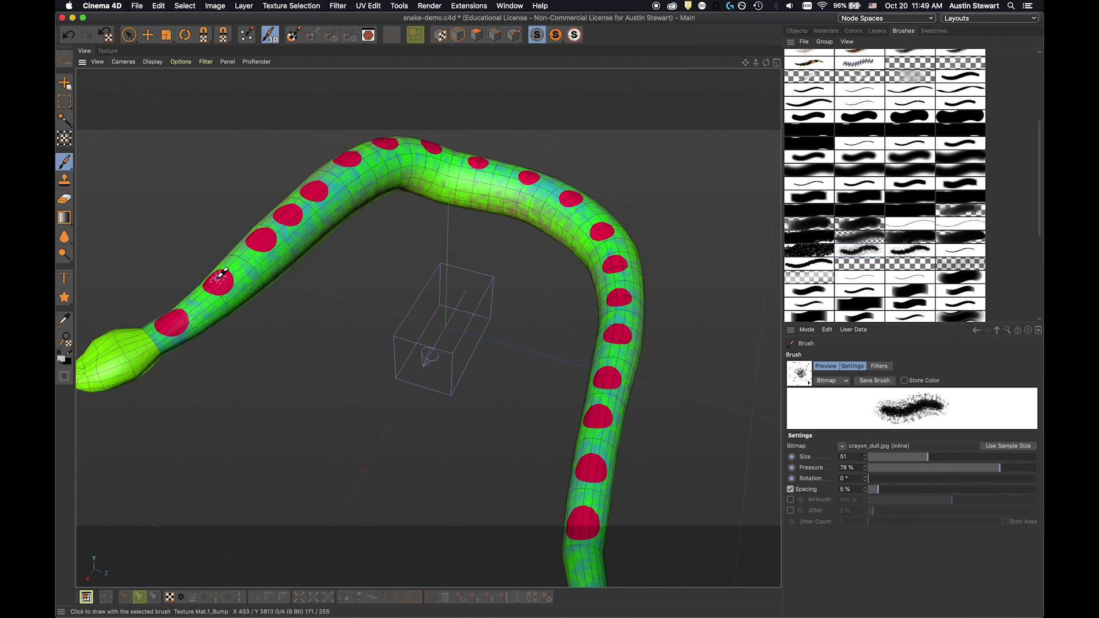
Paint the crayon bump texture onto the red dots nearest the snake's head and view them up close.
{"action": "mouse_move", "coordinate": [265, 232]}
{"action": "left_mouse_down"}
{"action": "mouse_move", "coordinate": [255, 237]}
{"action": "mouse_move", "coordinate": [265, 234]}
{"action": "left_mouse_up"}
{"action": "scroll", "coordinate": [345, 193], "scroll_direction": "up", "scroll_amount": 5}
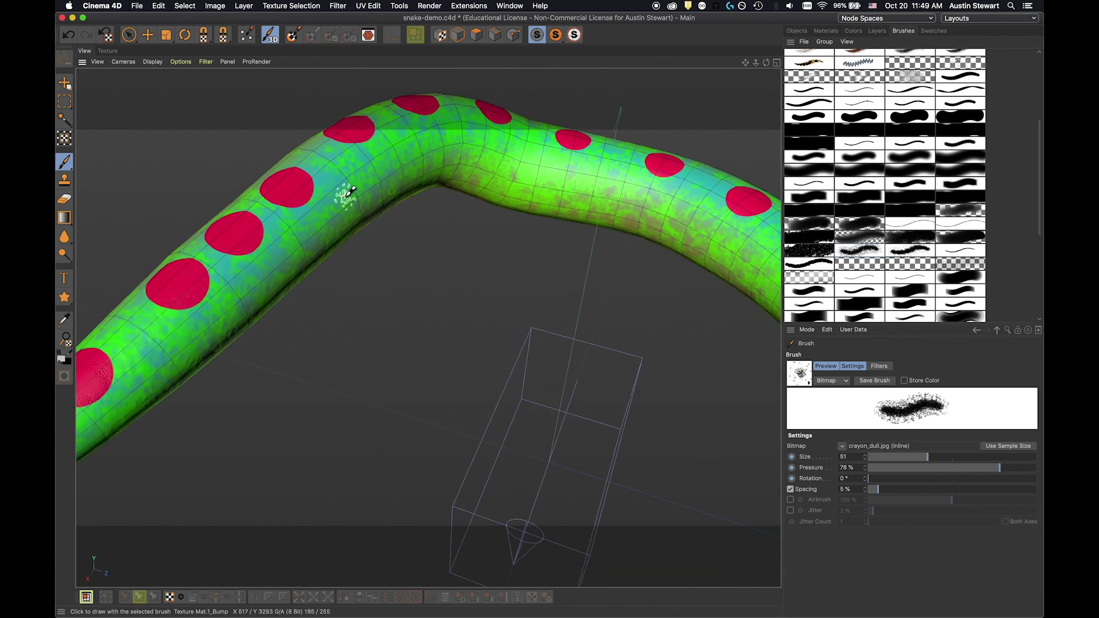
{"action": "scroll", "coordinate": [347, 193], "scroll_direction": "up", "scroll_amount": 6}
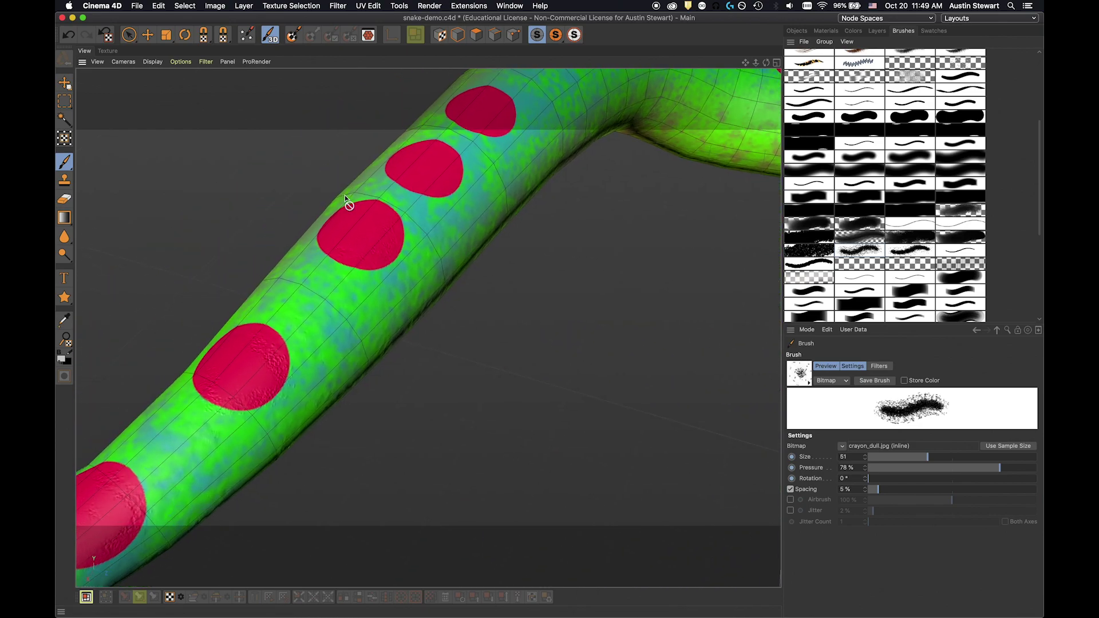
{"action": "key", "text": "ctrl"}
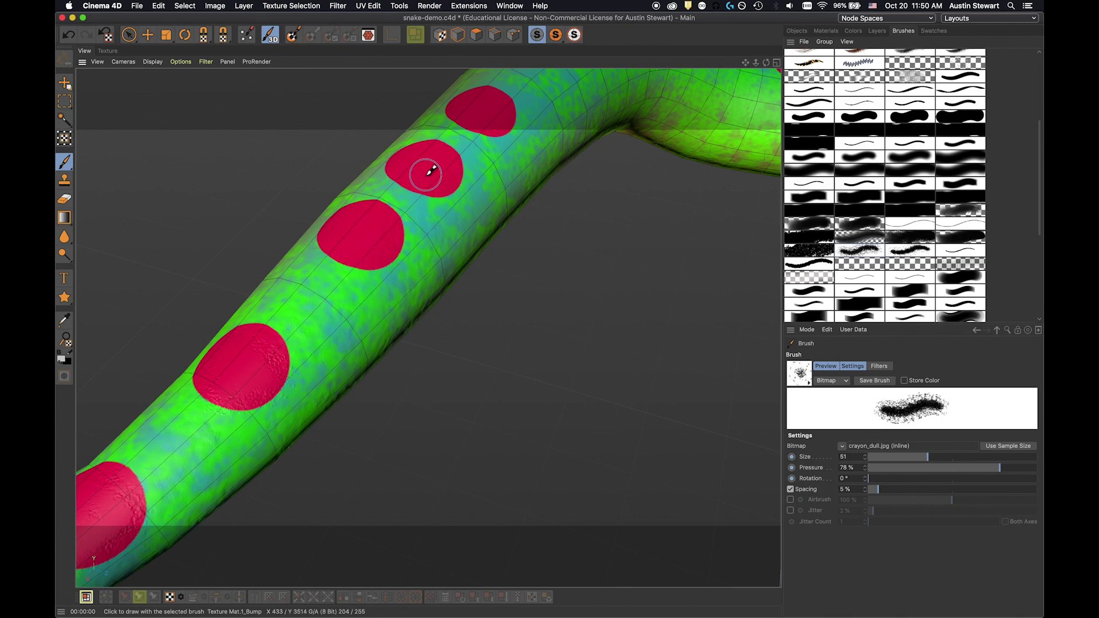
Try a near-white bump paint color with a value of 97% on a red dot.
{"action": "left_click", "coordinate": [852, 32]}
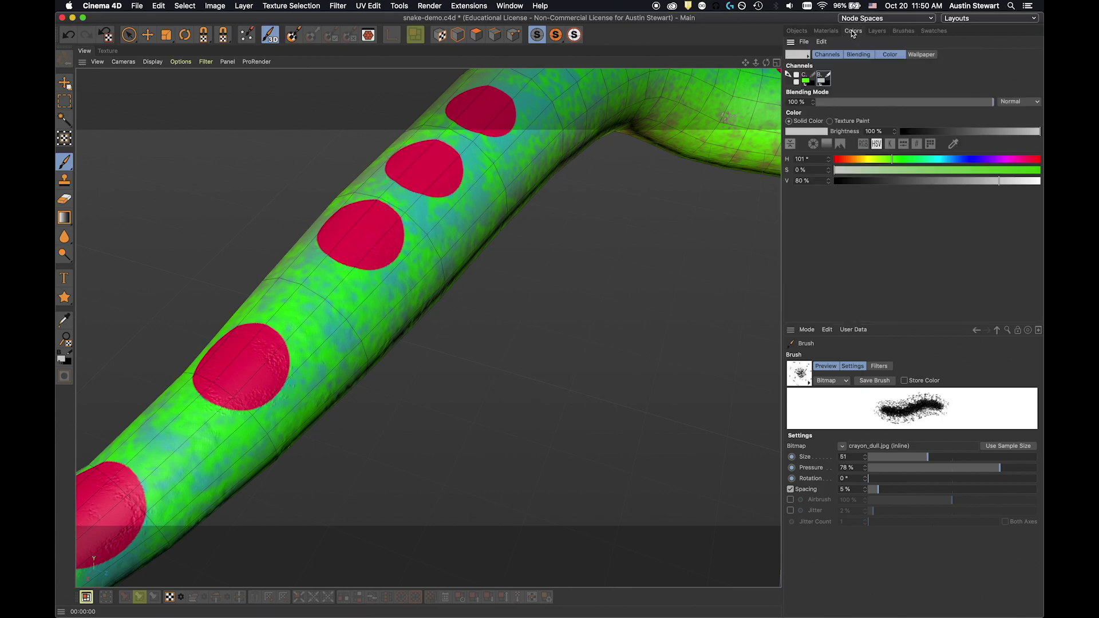
{"action": "left_click_drag", "start_coordinate": [1021, 182], "coordinate": [1036, 182]}
{"action": "left_click_drag", "start_coordinate": [423, 176], "coordinate": [430, 170]}
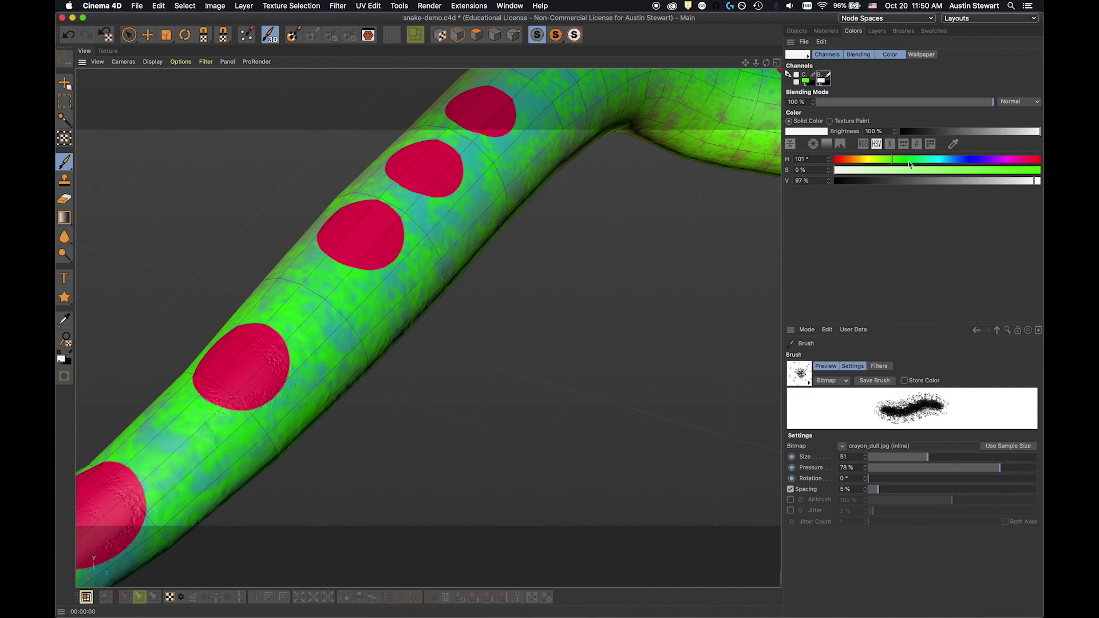
Set the bump paint color's value to 0% and paint rough crayon bumps over the next four red dots.
{"action": "left_click_drag", "start_coordinate": [850, 184], "coordinate": [834, 182]}
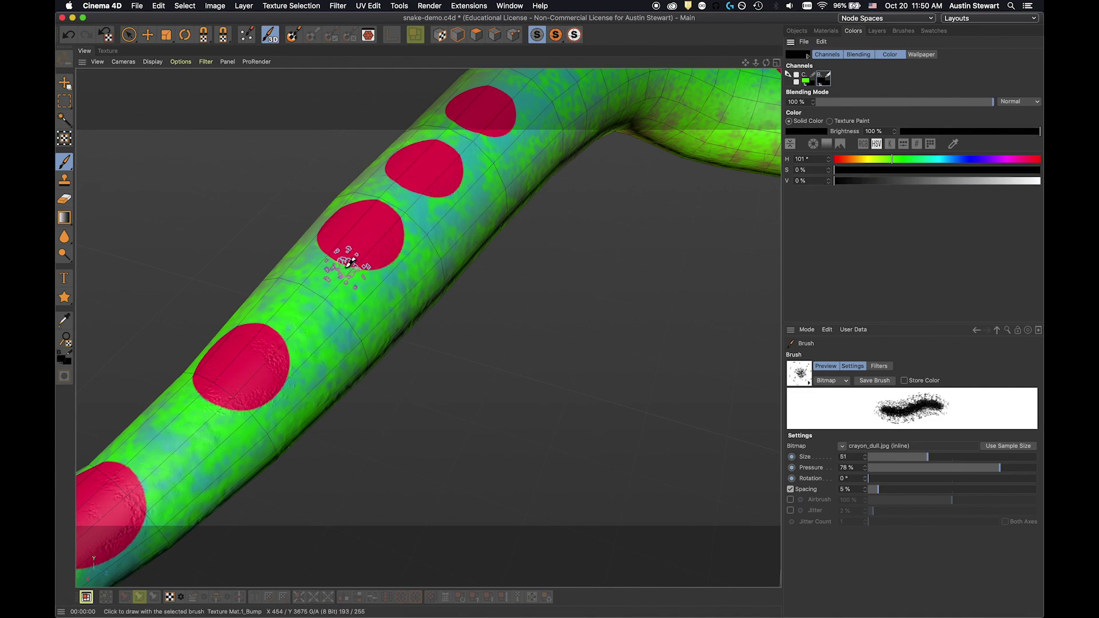
{"action": "mouse_move", "coordinate": [240, 354]}
{"action": "left_mouse_down"}
{"action": "mouse_move", "coordinate": [233, 363]}
{"action": "mouse_move", "coordinate": [256, 350]}
{"action": "mouse_move", "coordinate": [235, 376]}
{"action": "mouse_move", "coordinate": [270, 354]}
{"action": "mouse_move", "coordinate": [221, 376]}
{"action": "left_mouse_up"}
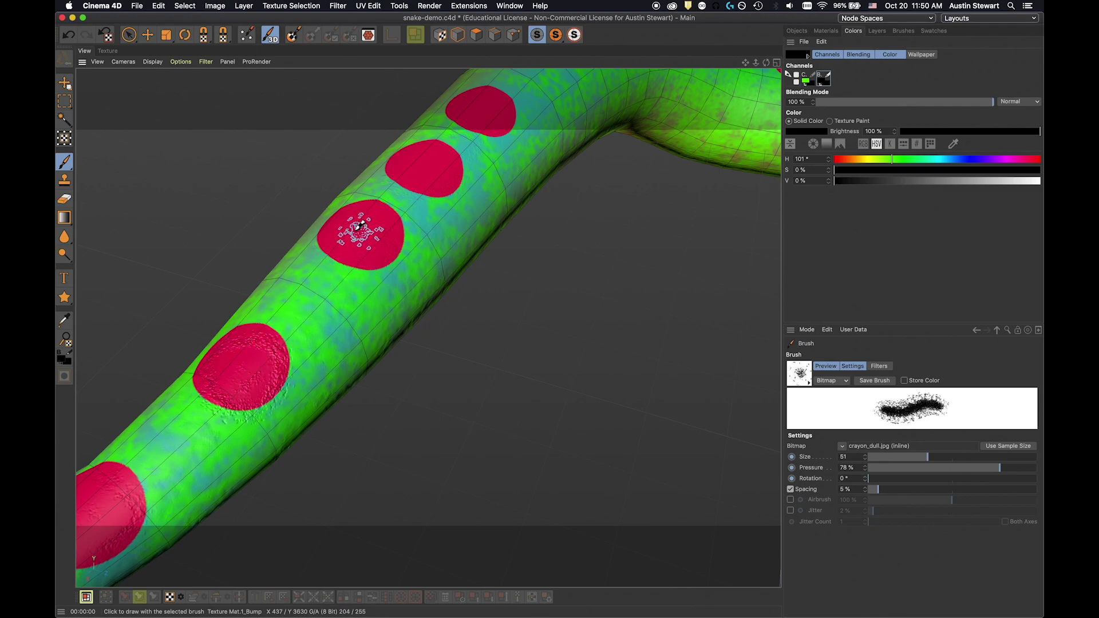
{"action": "mouse_move", "coordinate": [332, 250]}
{"action": "left_mouse_down"}
{"action": "mouse_move", "coordinate": [355, 216]}
{"action": "mouse_move", "coordinate": [356, 245]}
{"action": "mouse_move", "coordinate": [365, 214]}
{"action": "mouse_move", "coordinate": [360, 226]}
{"action": "left_mouse_up"}
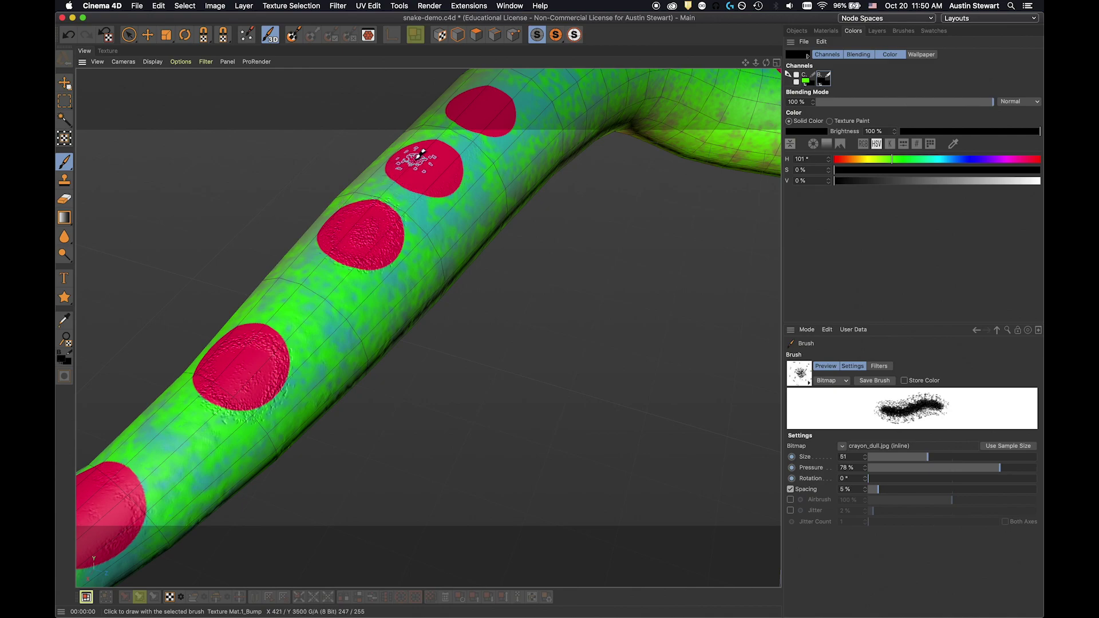
{"action": "mouse_move", "coordinate": [419, 156]}
{"action": "left_mouse_down"}
{"action": "mouse_move", "coordinate": [441, 167]}
{"action": "mouse_move", "coordinate": [422, 166]}
{"action": "mouse_move", "coordinate": [483, 108]}
{"action": "mouse_move", "coordinate": [486, 91]}
{"action": "mouse_move", "coordinate": [483, 112]}
{"action": "mouse_move", "coordinate": [492, 101]}
{"action": "left_mouse_up"}
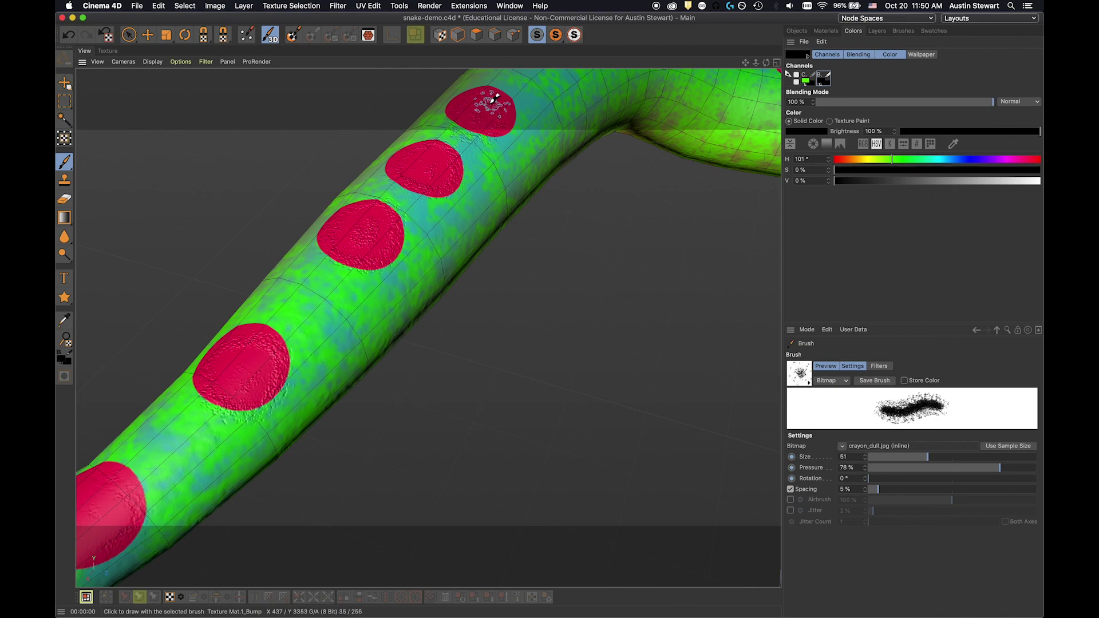
Paint rough crayon bumps over the red dot nearest the snake's head and render the view.
{"action": "mouse_move", "coordinate": [111, 487]}
{"action": "left_mouse_down"}
{"action": "mouse_move", "coordinate": [81, 507]}
{"action": "mouse_move", "coordinate": [108, 503]}
{"action": "mouse_move", "coordinate": [109, 486]}
{"action": "left_mouse_up"}
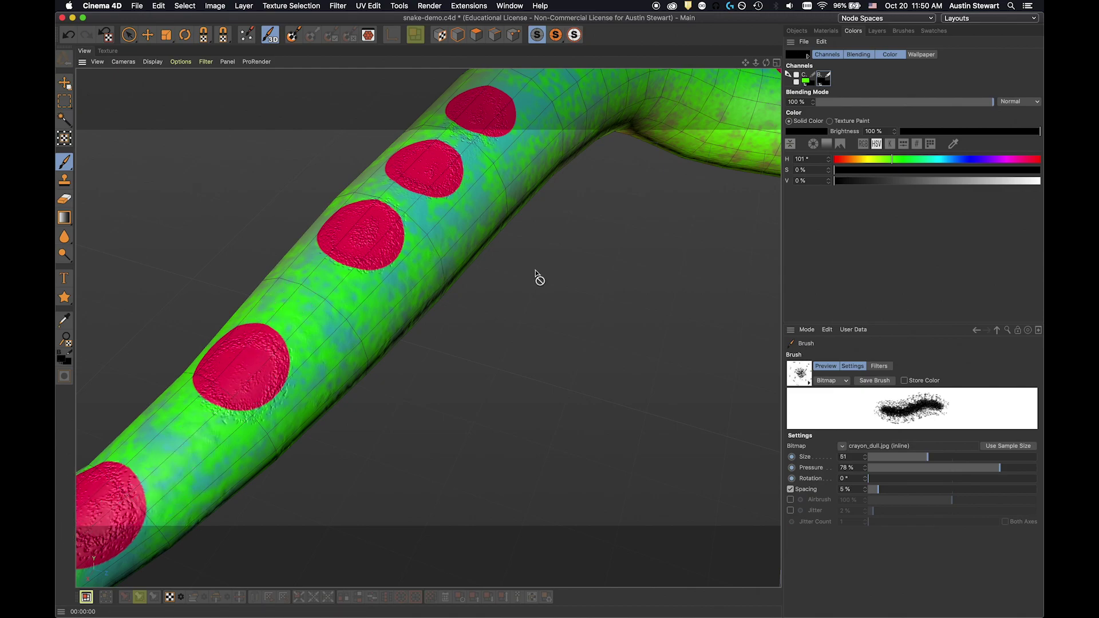
{"action": "key", "text": "super+r"}
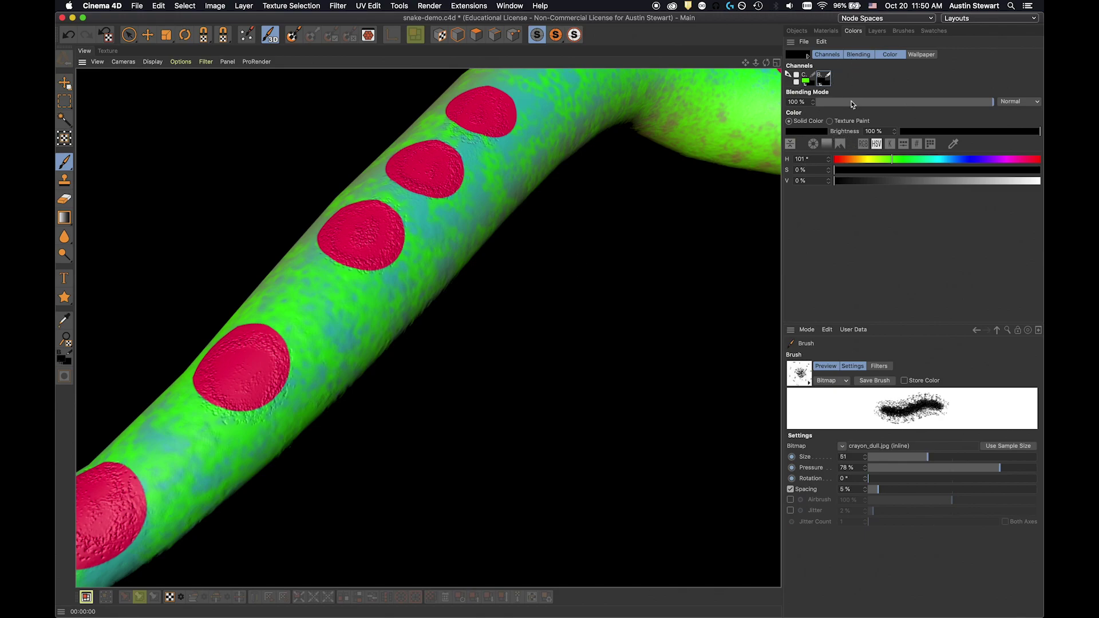
Open the bump channel settings of the Mat.1 material.
{"action": "left_click", "coordinate": [826, 31]}
{"action": "left_click", "coordinate": [792, 98]}
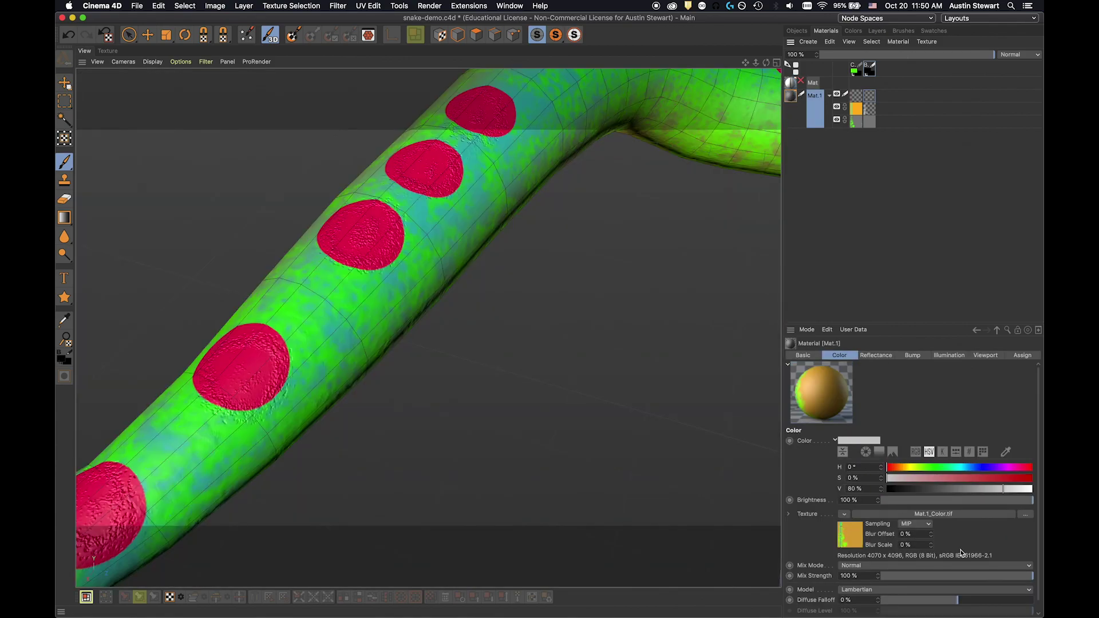
{"action": "left_click", "coordinate": [913, 356]}
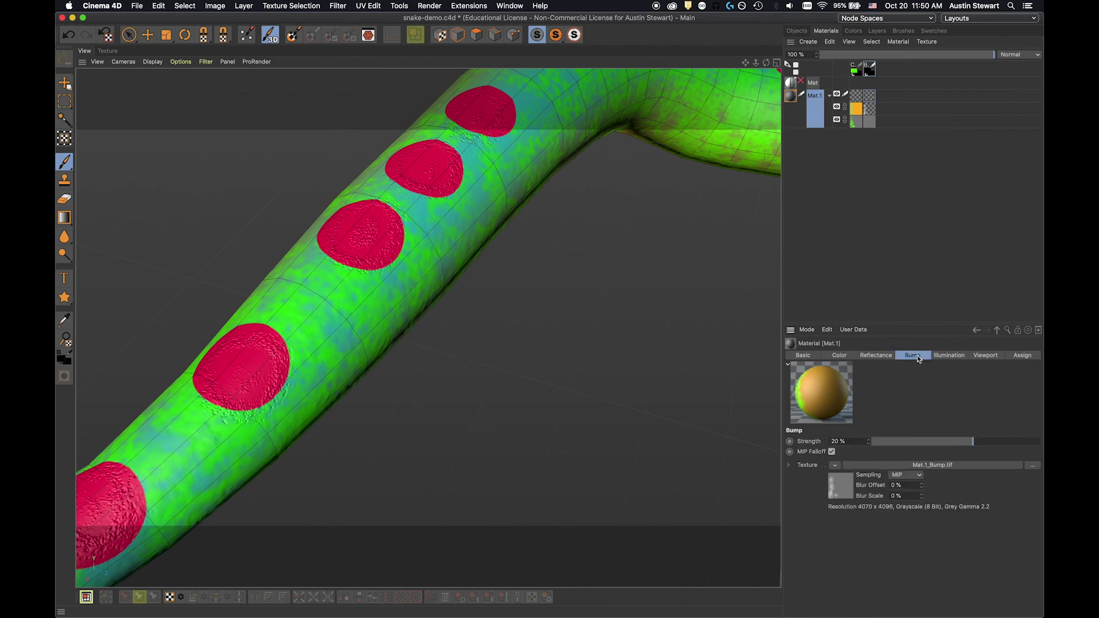
Try bump strengths of 65%, 18% and -45% on the Mat.1 material, rendering the view to compare them.
{"action": "left_click", "coordinate": [996, 446]}
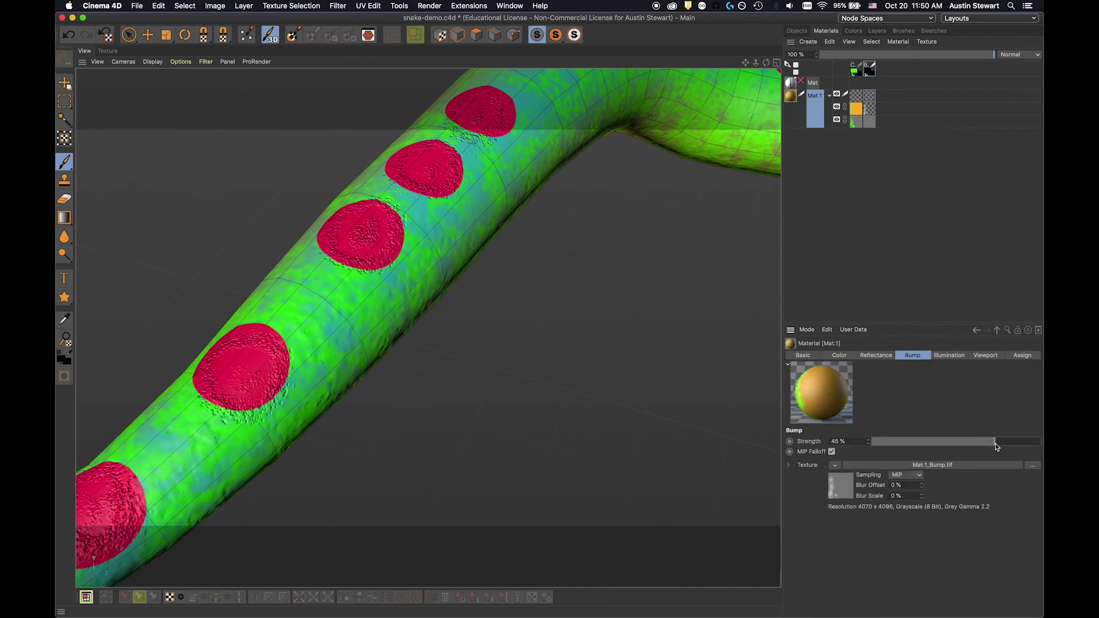
{"action": "left_click", "coordinate": [1011, 442]}
{"action": "key", "text": "super+r"}
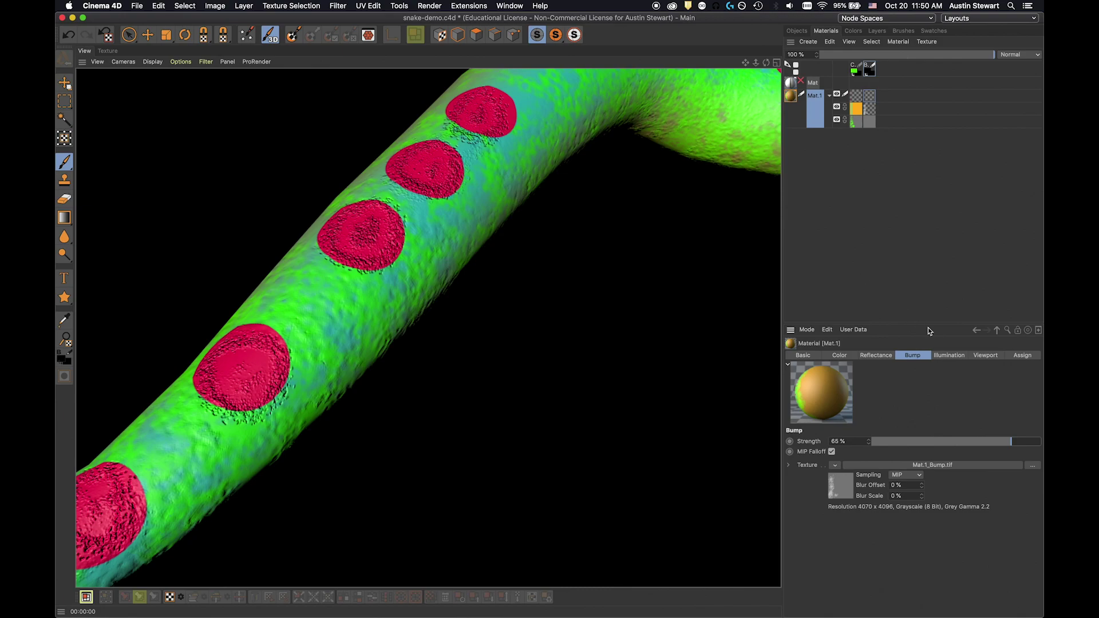
{"action": "left_click", "coordinate": [972, 441]}
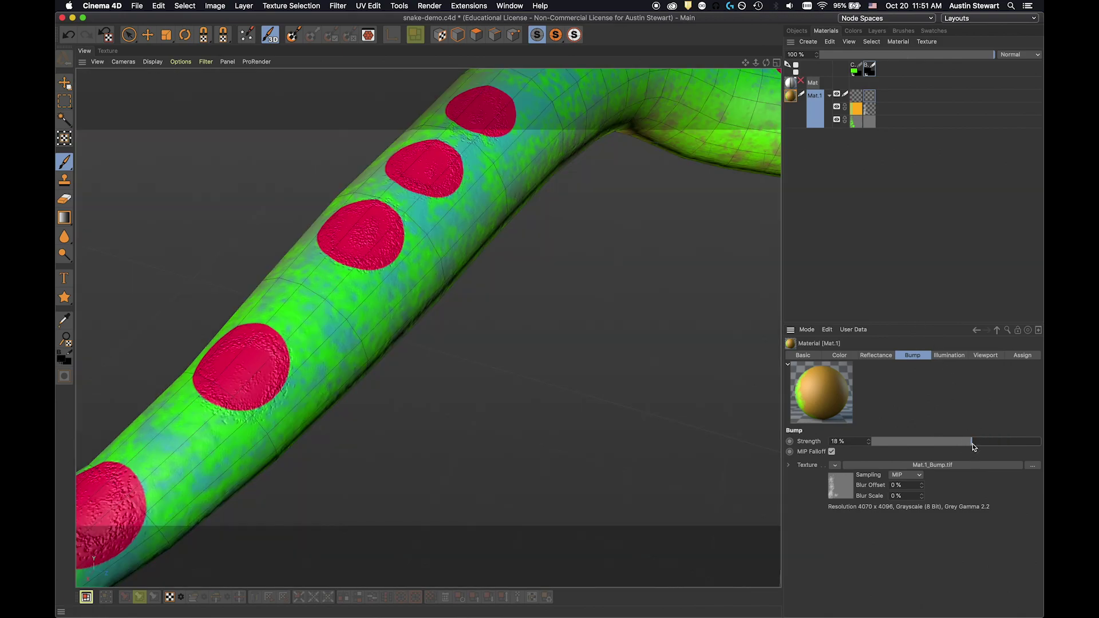
{"action": "key", "text": "super+r"}
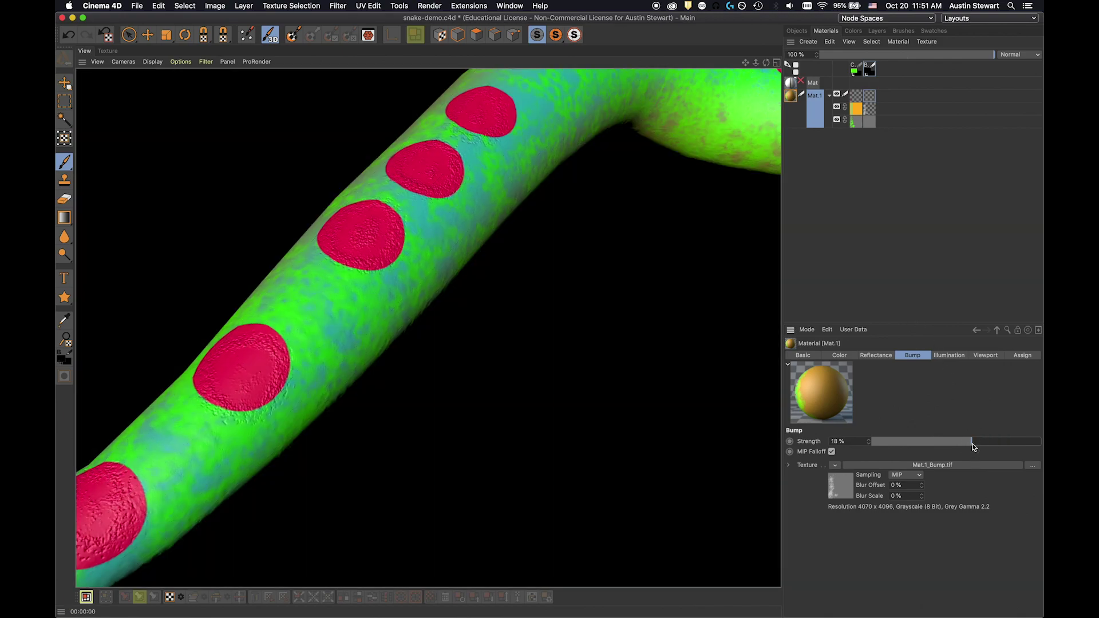
{"action": "left_click", "coordinate": [919, 443]}
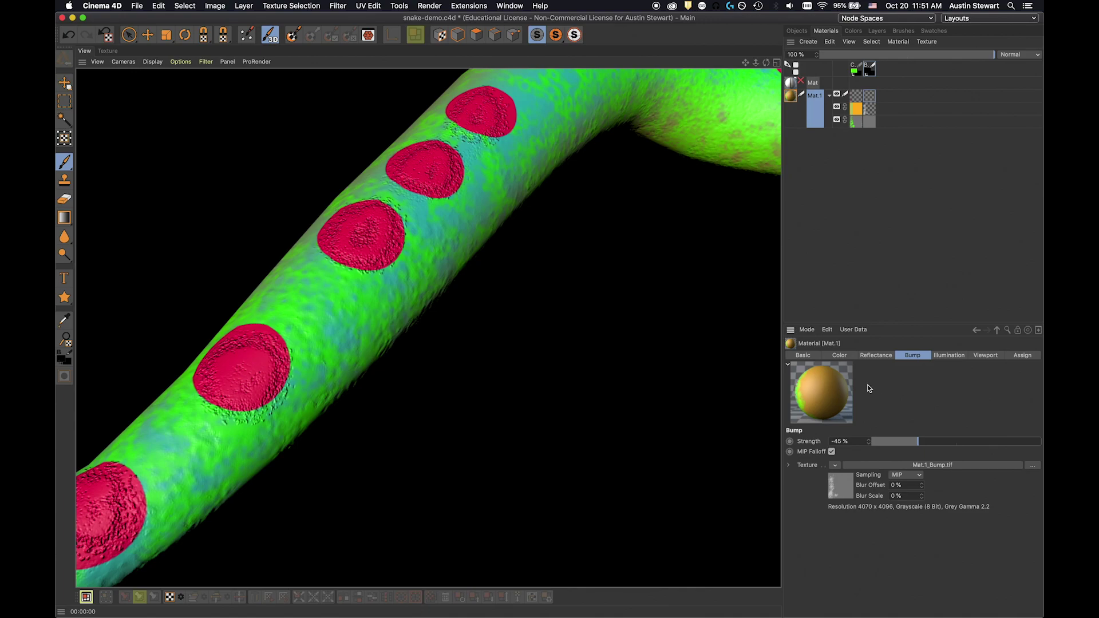
Set the Mat.1 material's bump strength to 13%, render the view and inspect the whole snake.
{"action": "left_click", "coordinate": [956, 443]}
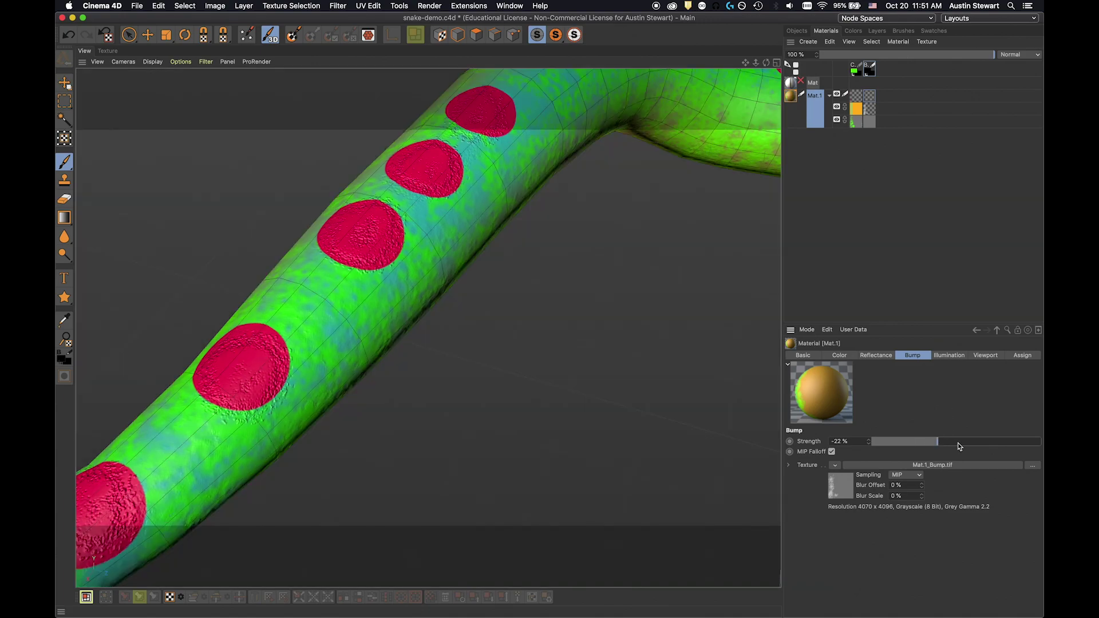
{"action": "left_click", "coordinate": [969, 446]}
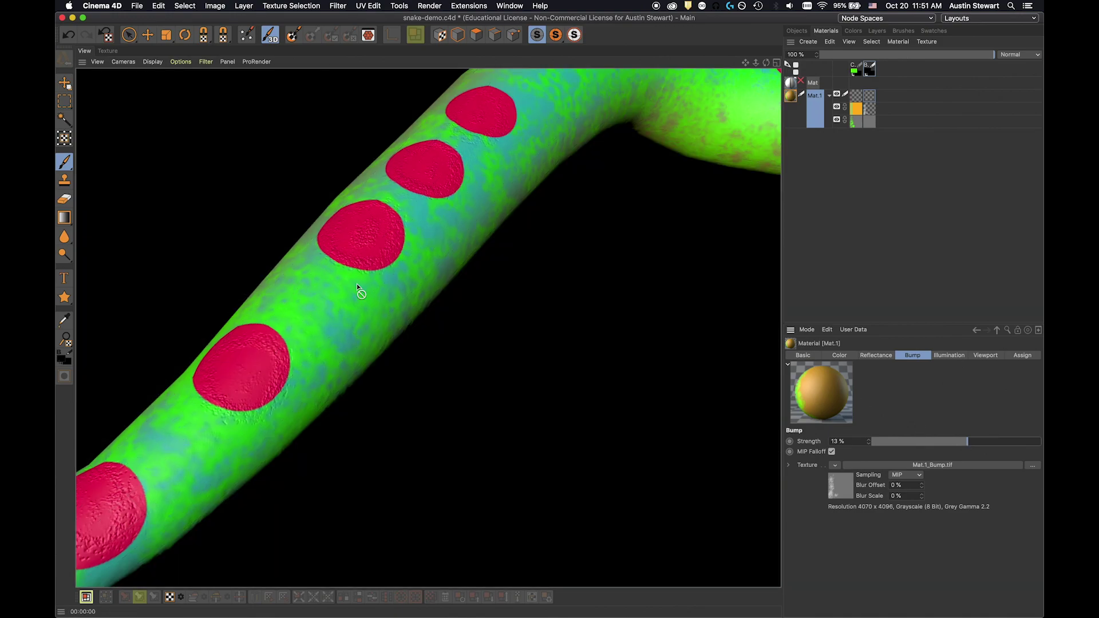
{"action": "scroll", "coordinate": [356, 283], "scroll_direction": "down", "scroll_amount": 10}
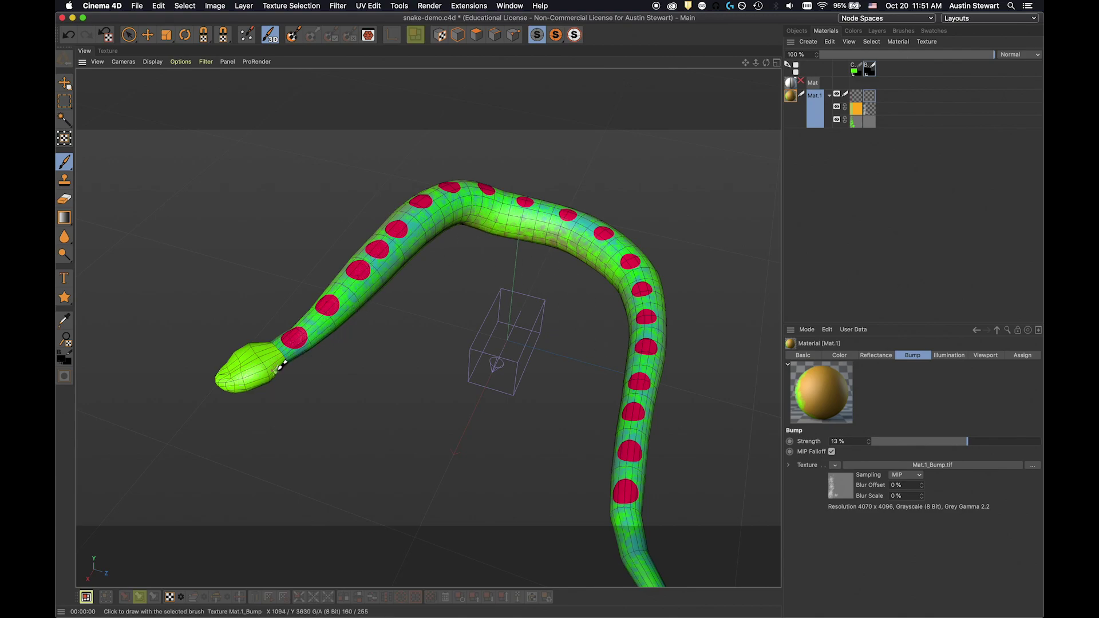
{"action": "mouse_move", "coordinate": [319, 332]}
{"action": "left_mouse_down"}
{"action": "mouse_move", "coordinate": [292, 343]}
{"action": "mouse_move", "coordinate": [304, 342]}
{"action": "left_mouse_up"}
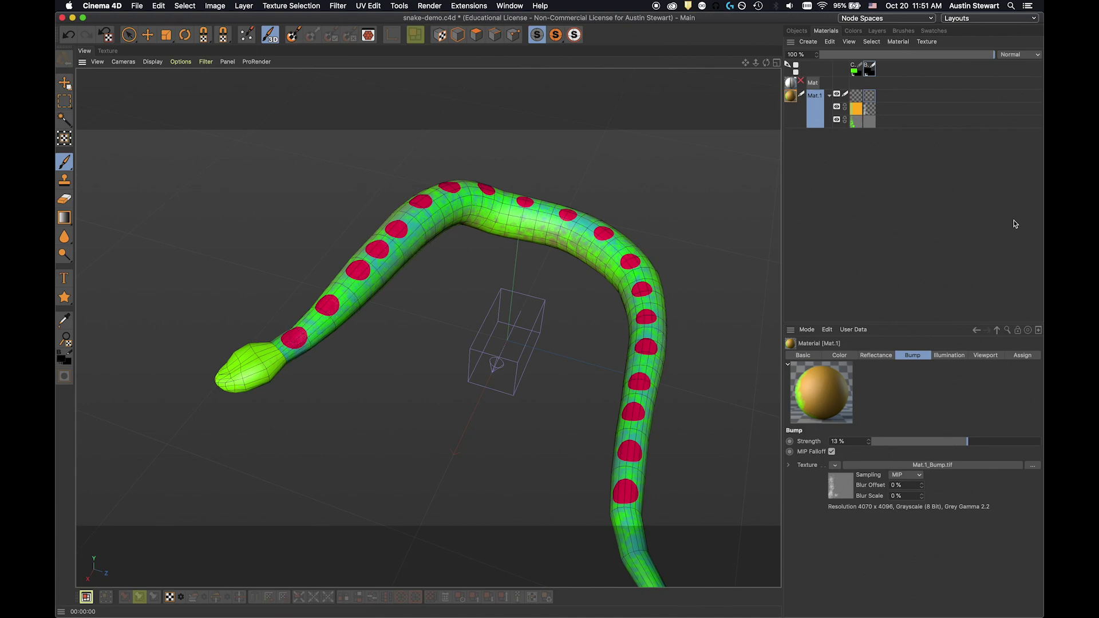
Add an alpha channel to the Mat.1 material with a new black 4070 × 4096 pixel grayscale texture.
{"action": "left_click", "coordinate": [834, 222]}
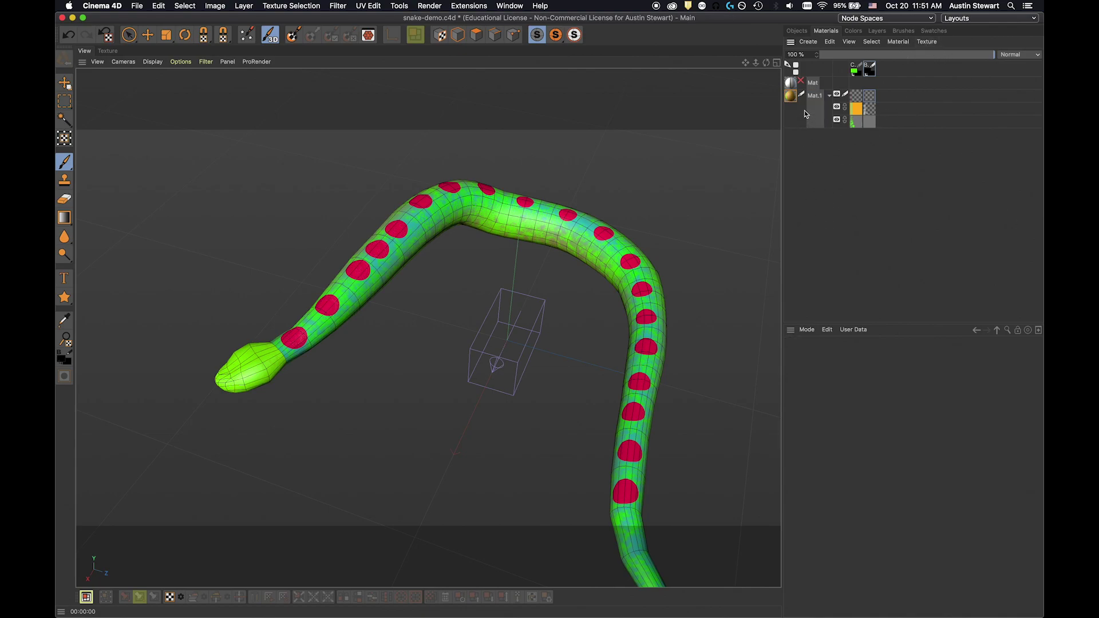
{"action": "left_click", "coordinate": [811, 100]}
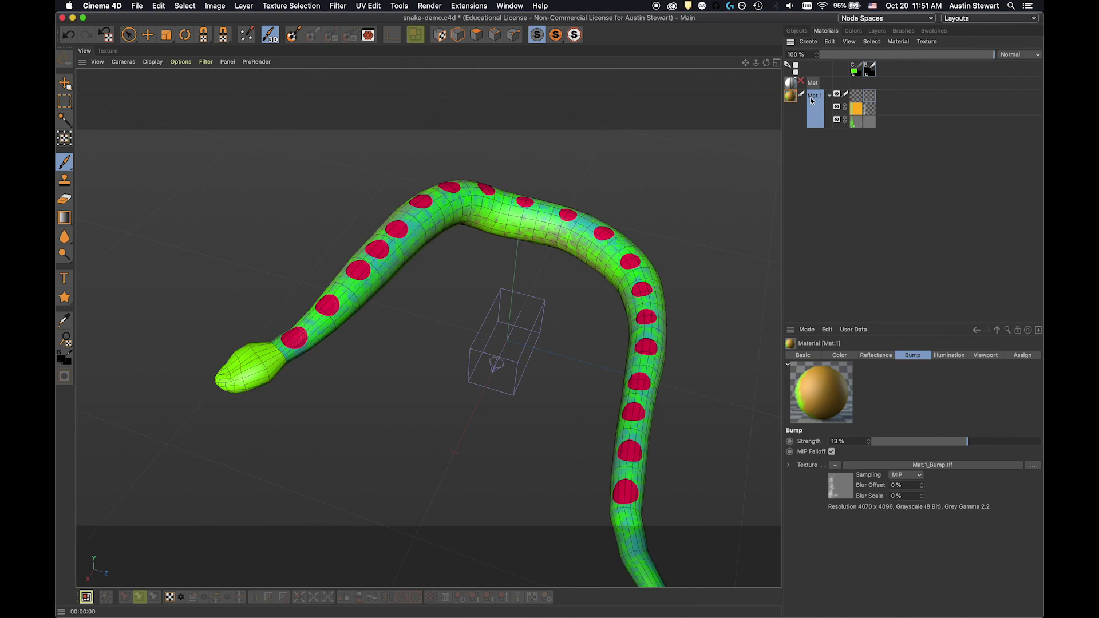
{"action": "left_click", "coordinate": [927, 42]}
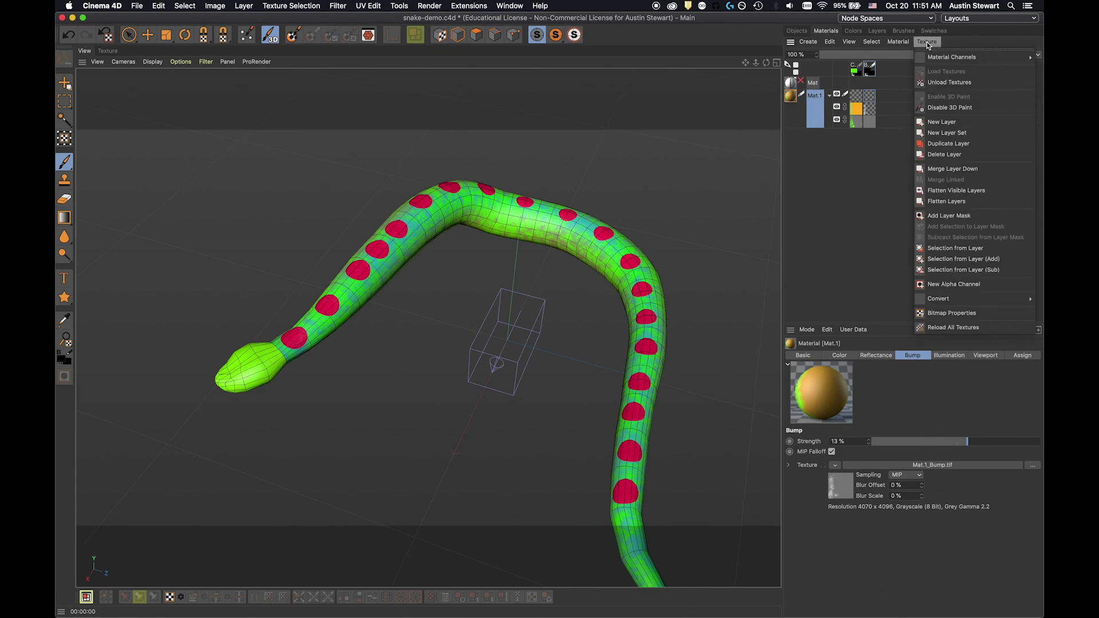
{"action": "mouse_move", "coordinate": [938, 60]}
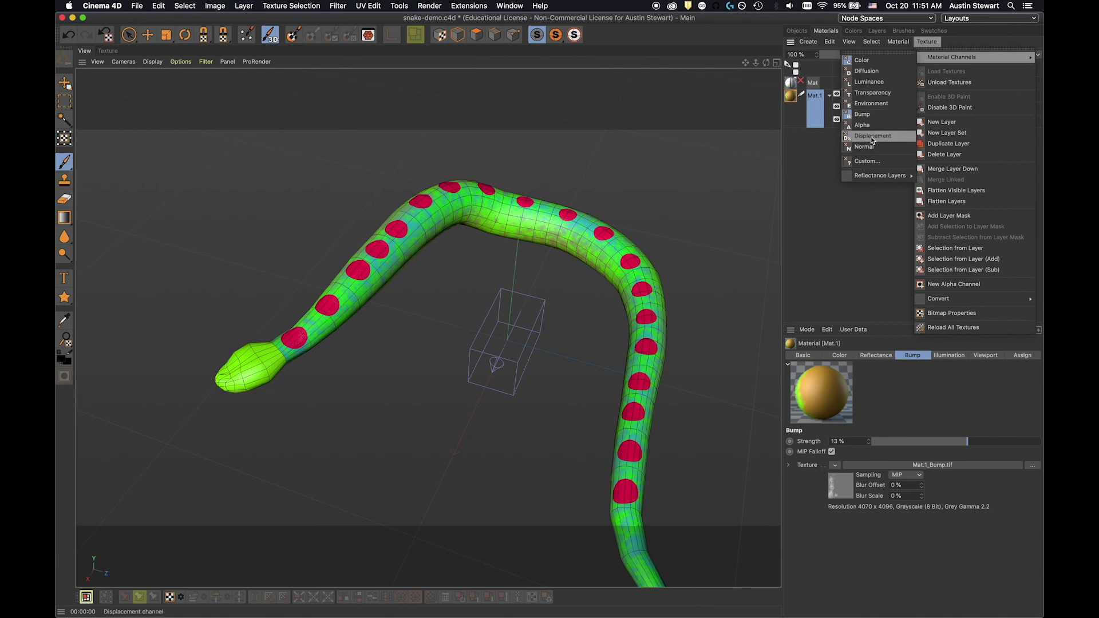
{"action": "mouse_move", "coordinate": [874, 179]}
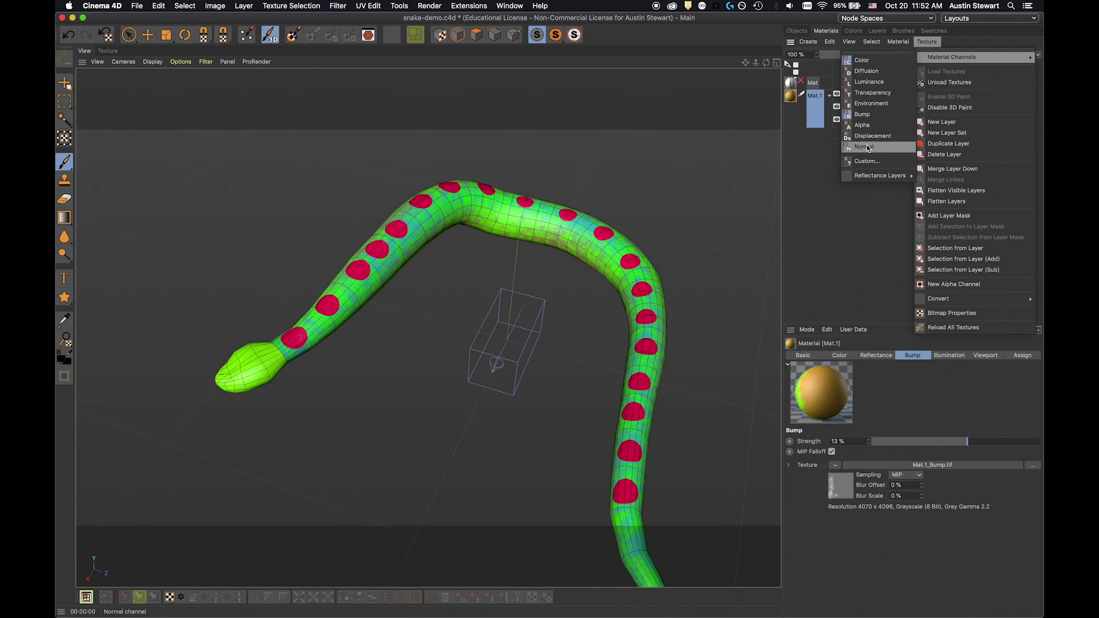
{"action": "left_click", "coordinate": [863, 115]}
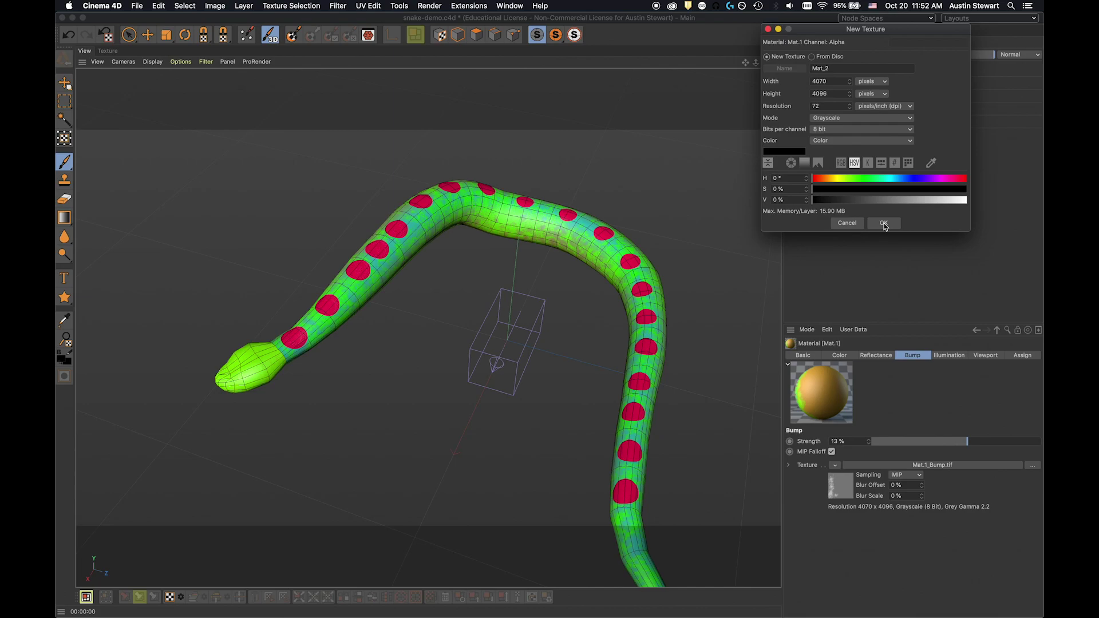
{"action": "left_click", "coordinate": [884, 223]}
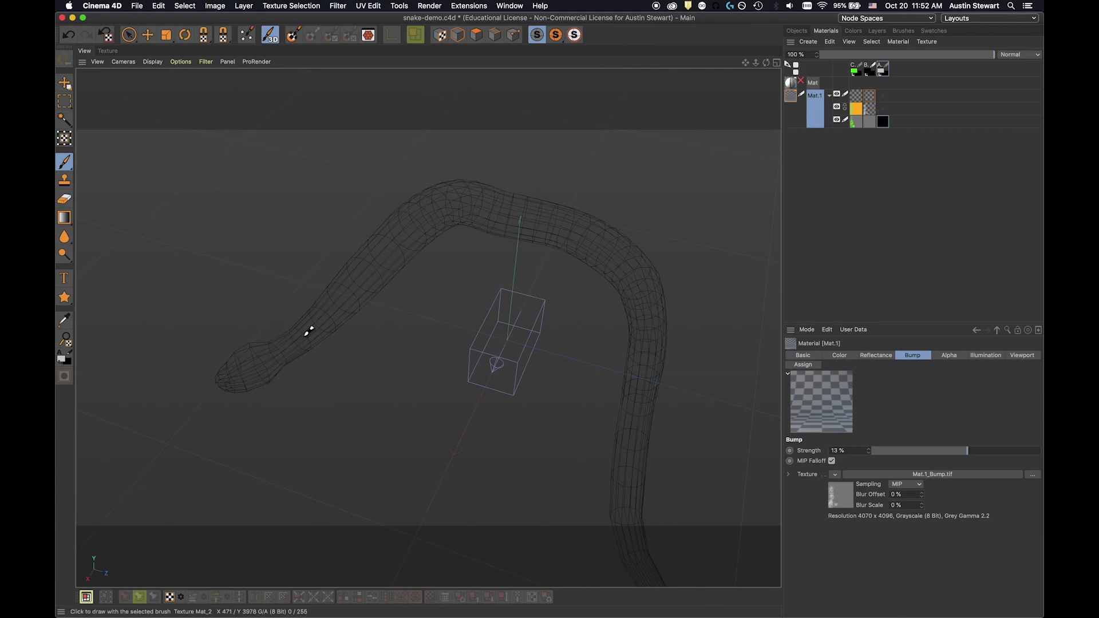
Set the alpha paint color's value to 100% and make the alpha texture active for painting with the crayon brush.
{"action": "left_click", "coordinate": [853, 31]}
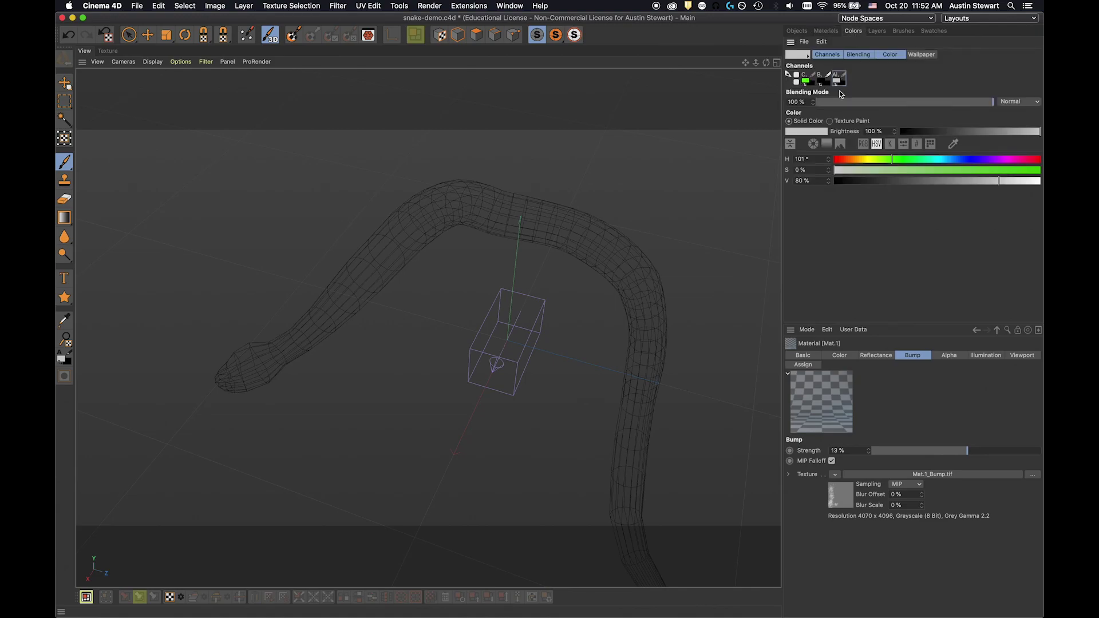
{"action": "left_click_drag", "start_coordinate": [1014, 182], "coordinate": [1040, 182]}
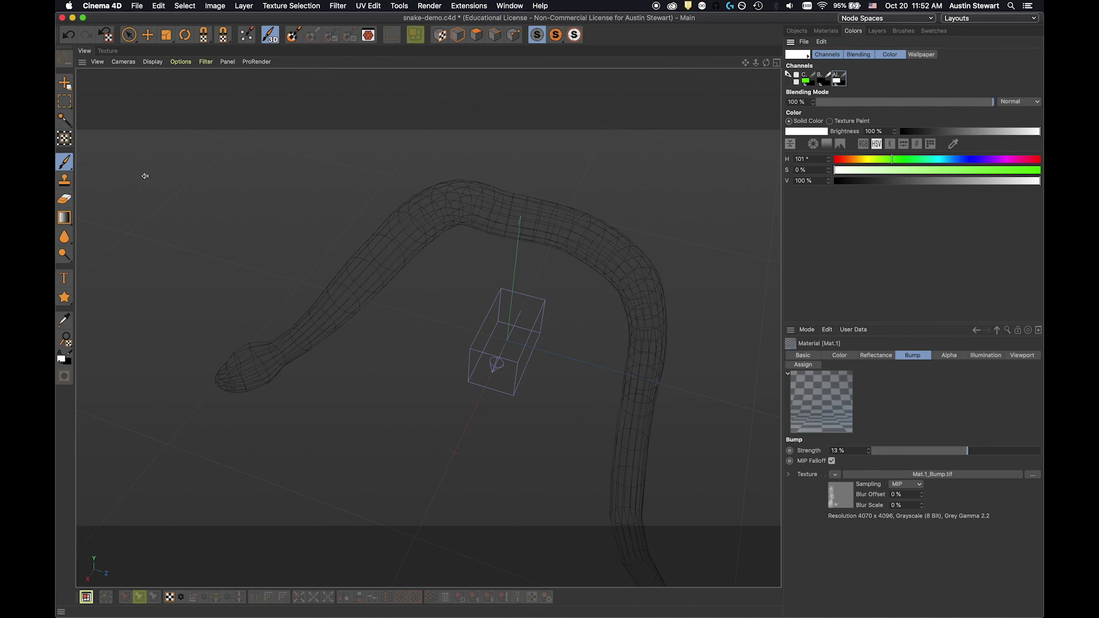
{"action": "left_click", "coordinate": [64, 161]}
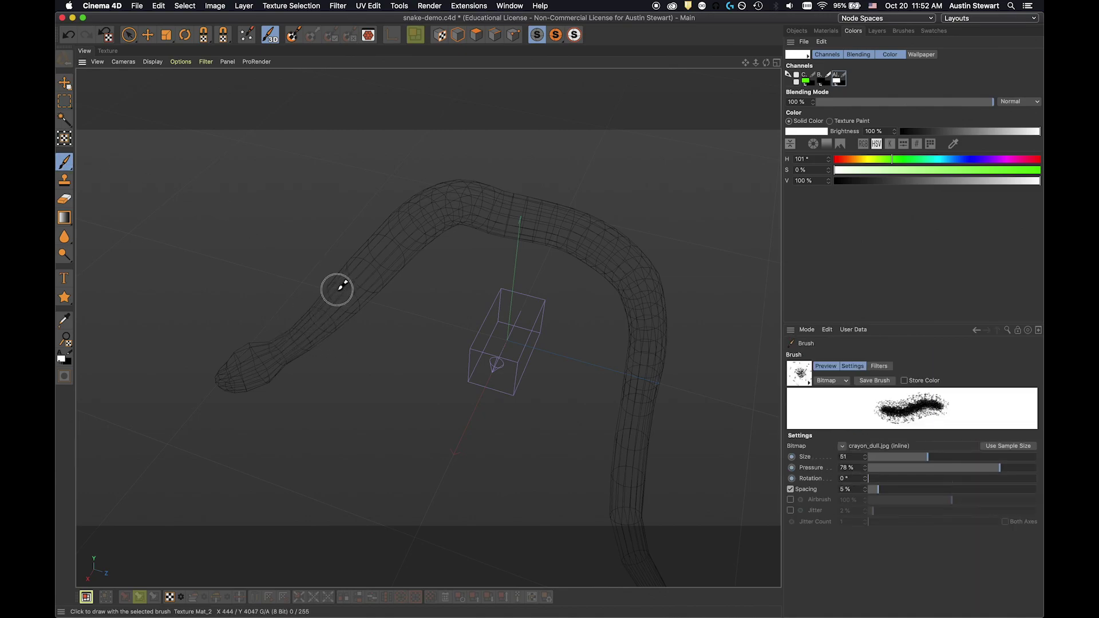
{"action": "left_click", "coordinate": [826, 32]}
{"action": "left_click", "coordinate": [814, 120]}
{"action": "left_click", "coordinate": [880, 68]}
{"action": "left_click", "coordinate": [887, 67]}
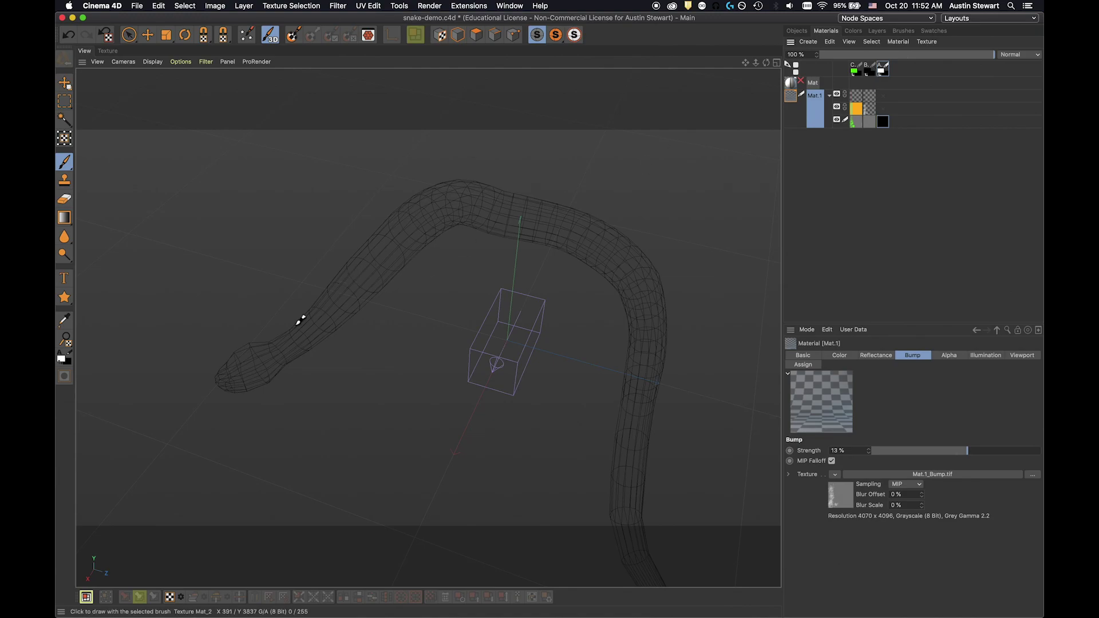
Paint white zigzag strokes along the snake's body in the alpha texture, and render a closer view of them.
{"action": "mouse_move", "coordinate": [282, 339]}
{"action": "left_mouse_down"}
{"action": "mouse_move", "coordinate": [397, 230]}
{"action": "mouse_move", "coordinate": [583, 181]}
{"action": "mouse_move", "coordinate": [583, 250]}
{"action": "mouse_move", "coordinate": [613, 275]}
{"action": "mouse_move", "coordinate": [664, 288]}
{"action": "mouse_move", "coordinate": [630, 444]}
{"action": "mouse_move", "coordinate": [640, 489]}
{"action": "left_mouse_up"}
{"action": "mouse_move", "coordinate": [658, 302]}
{"action": "left_mouse_down"}
{"action": "mouse_move", "coordinate": [586, 272]}
{"action": "mouse_move", "coordinate": [556, 231]}
{"action": "left_mouse_up"}
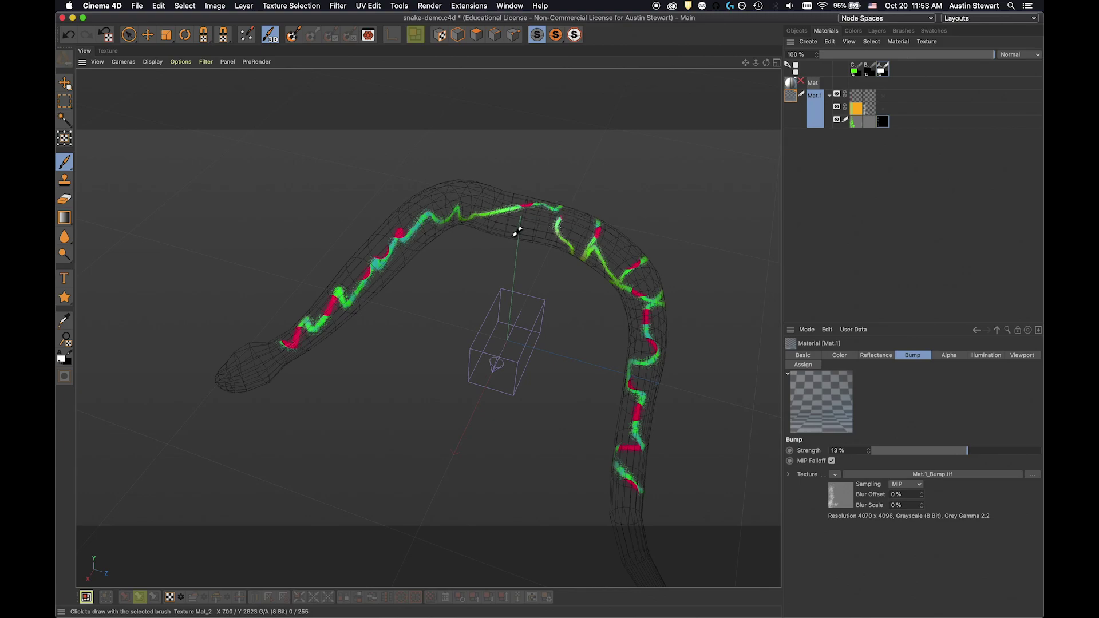
{"action": "scroll", "coordinate": [515, 228], "scroll_direction": "up", "scroll_amount": 3}
{"action": "scroll", "coordinate": [360, 270], "scroll_direction": "up", "scroll_amount": 5}
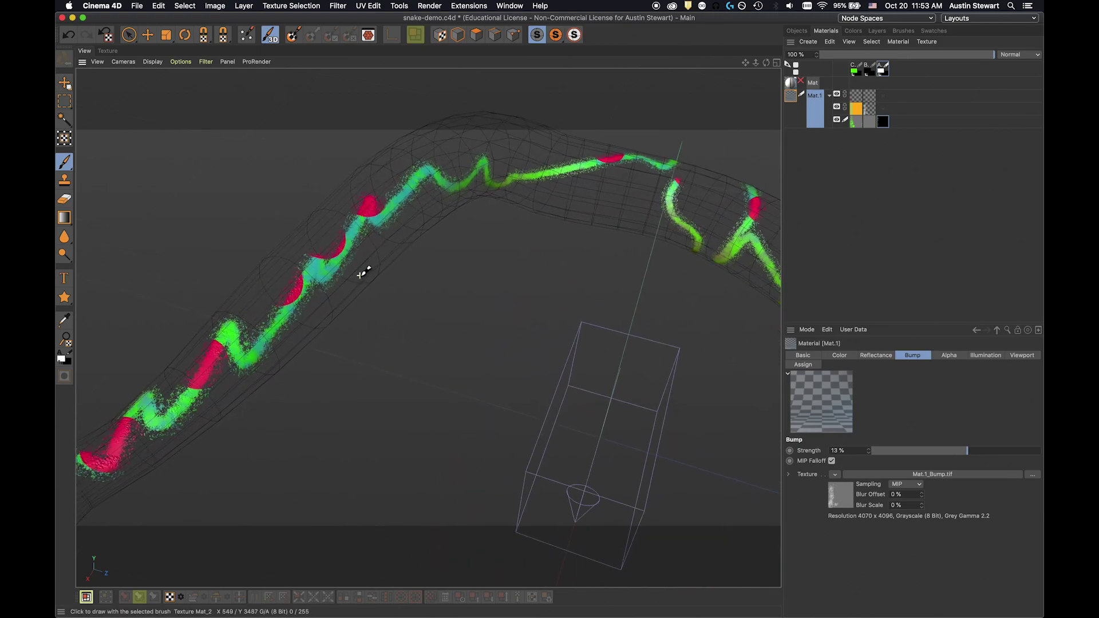
{"action": "mouse_move", "coordinate": [381, 246]}
{"action": "left_mouse_down", "text": "alt"}
{"action": "mouse_move", "coordinate": [417, 226]}
{"action": "mouse_move", "coordinate": [504, 215]}
{"action": "mouse_move", "coordinate": [409, 247]}
{"action": "left_mouse_up", "text": "alt"}
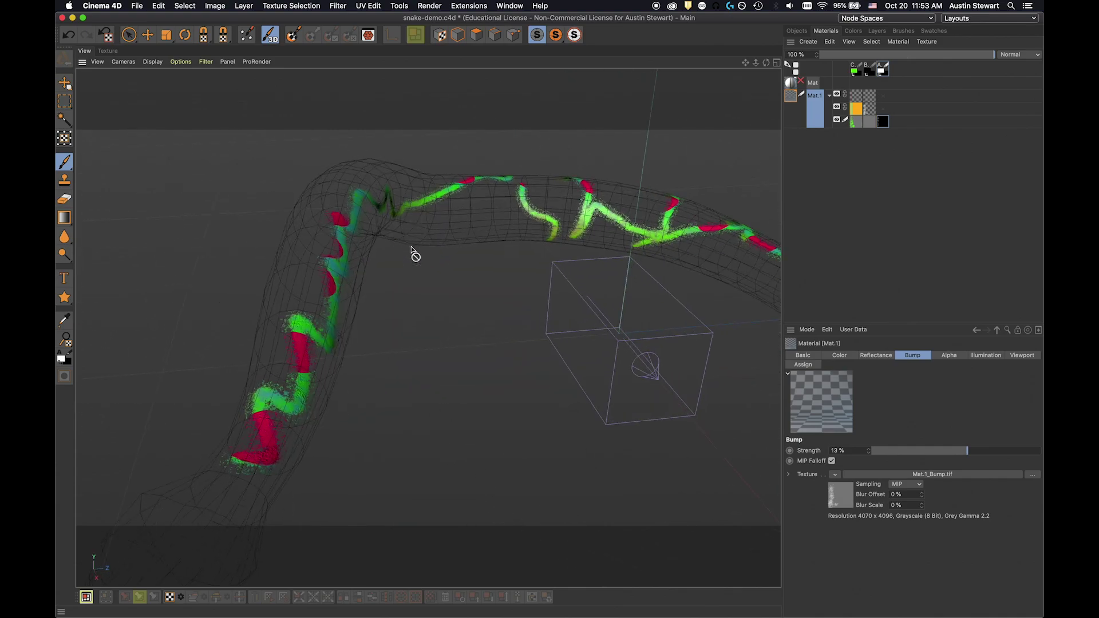
{"action": "key", "text": "super+r"}
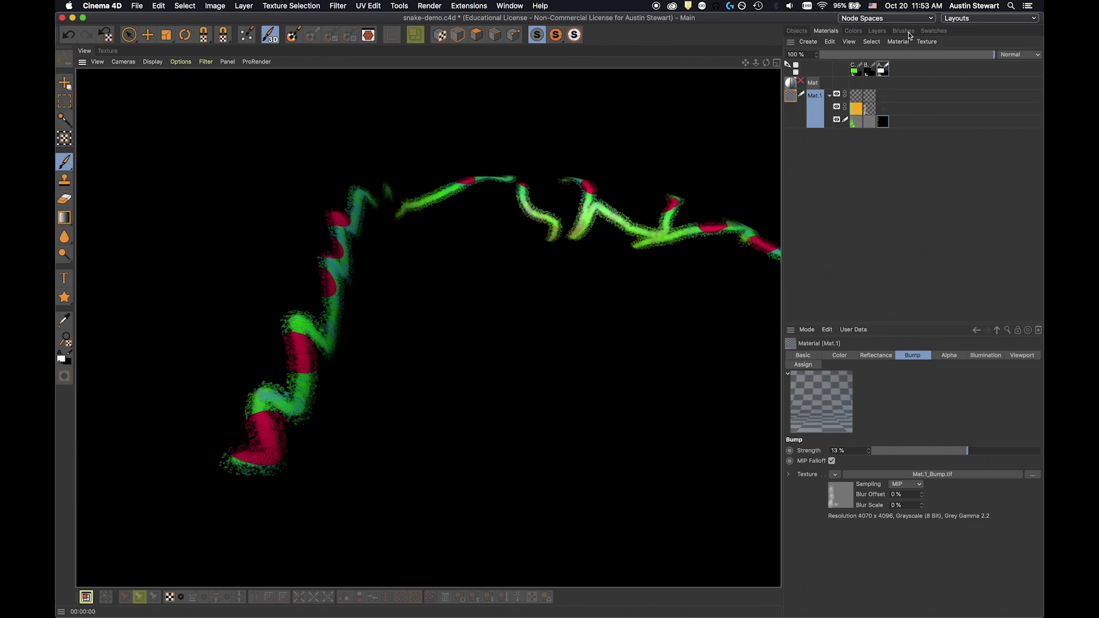
Disable the alpha channel of the Mat.1 material and render the whole snake.
{"action": "left_click", "coordinate": [933, 43]}
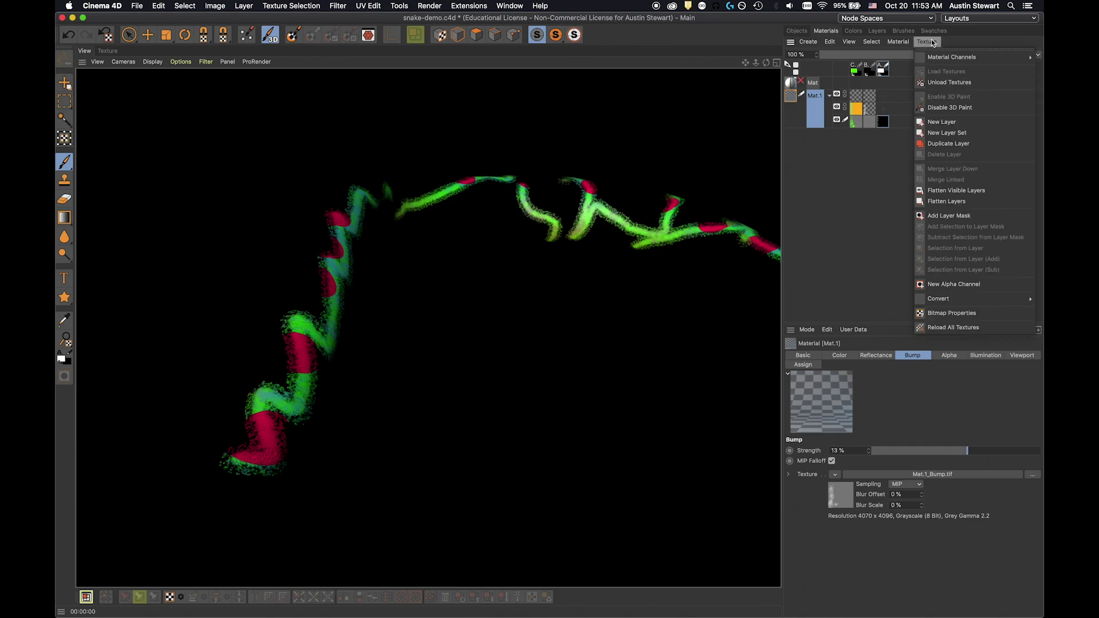
{"action": "mouse_move", "coordinate": [933, 59]}
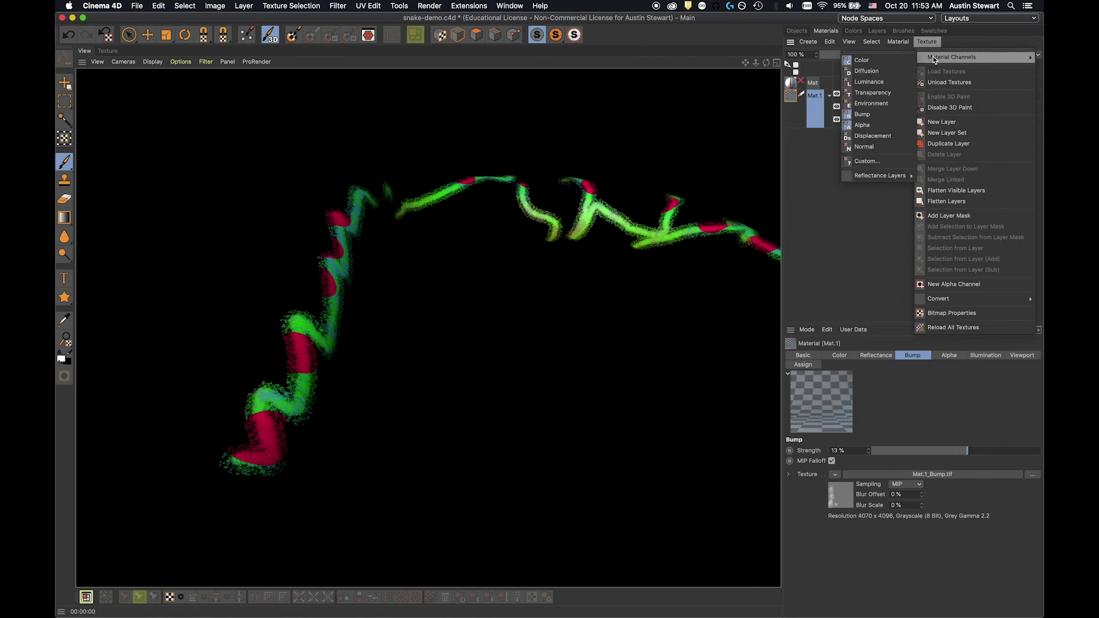
{"action": "left_click", "coordinate": [862, 125]}
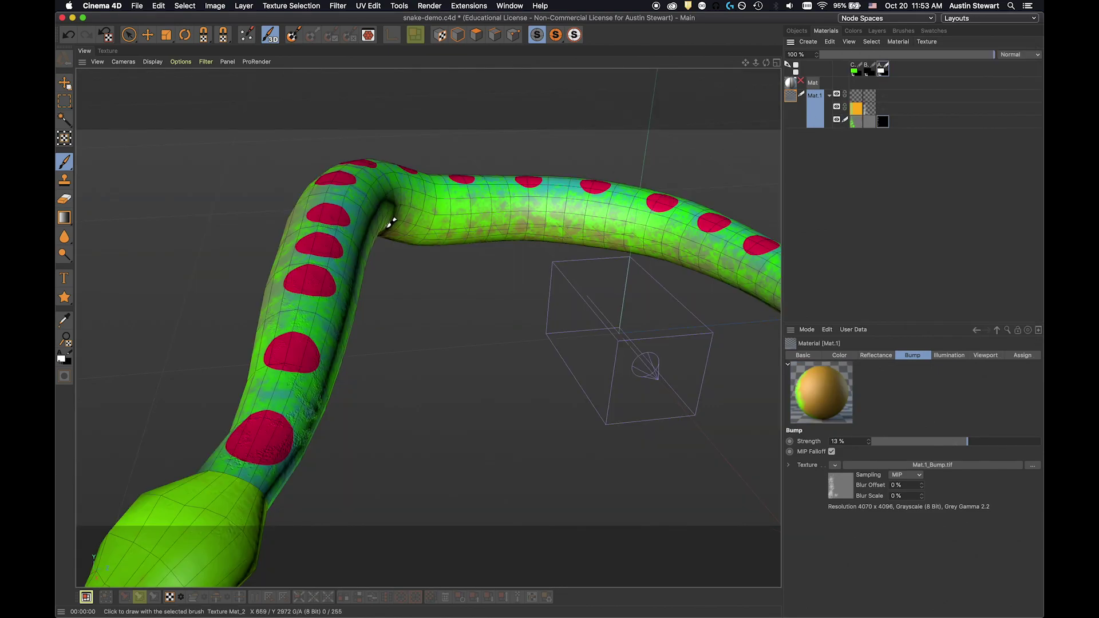
{"action": "scroll", "coordinate": [388, 238], "scroll_direction": "down", "scroll_amount": 6}
{"action": "key", "text": "super+r"}
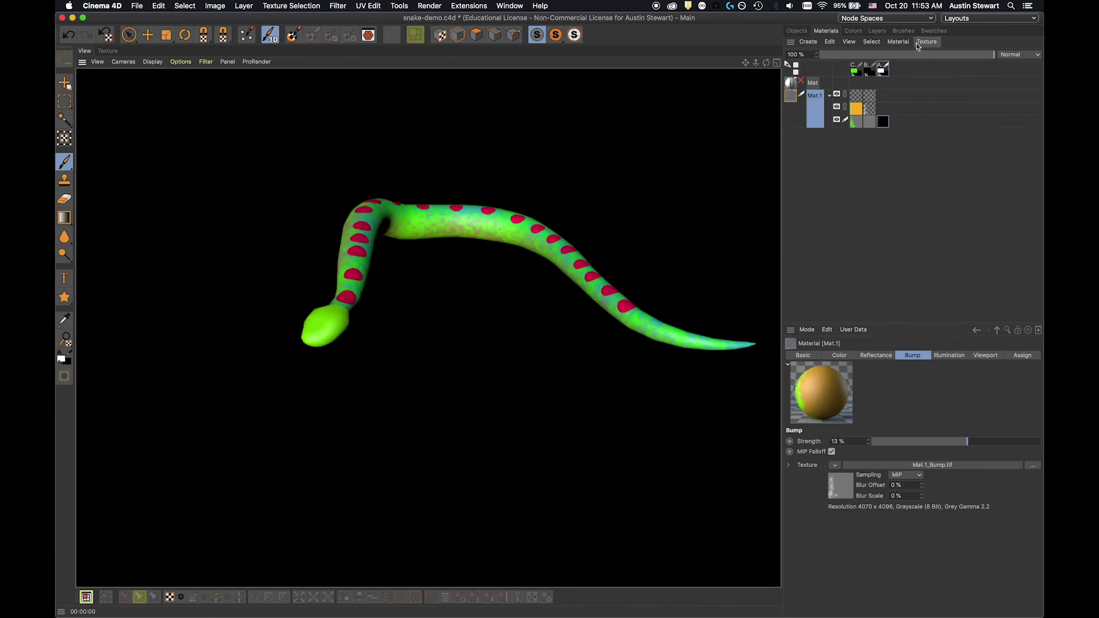
{"action": "left_click", "coordinate": [926, 41]}
{"action": "mouse_move", "coordinate": [936, 57]}
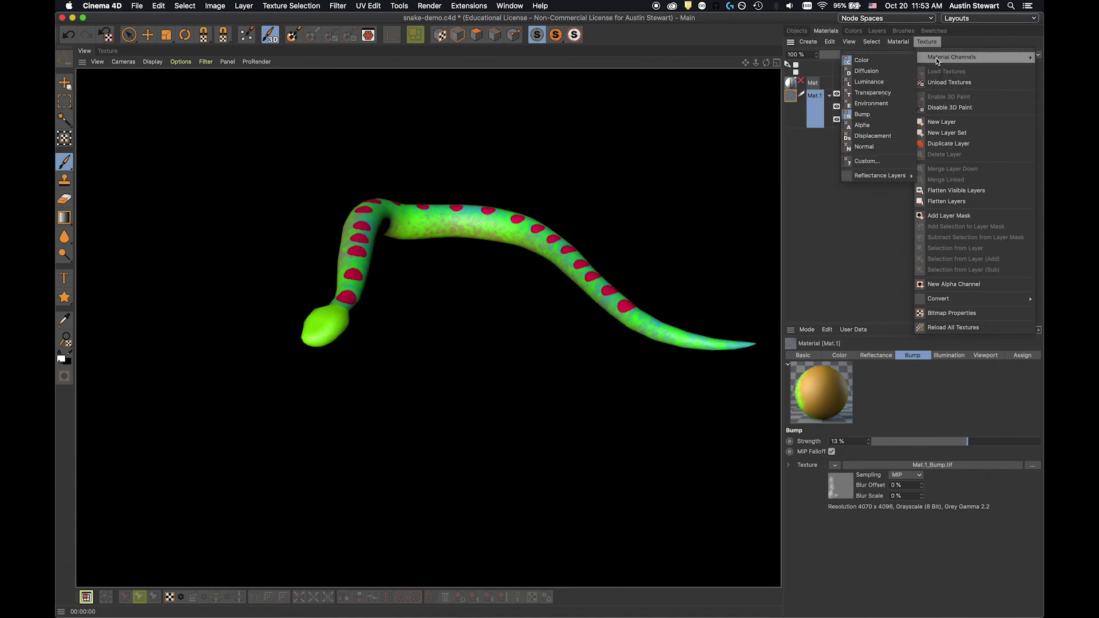
{"action": "mouse_move", "coordinate": [880, 177]}
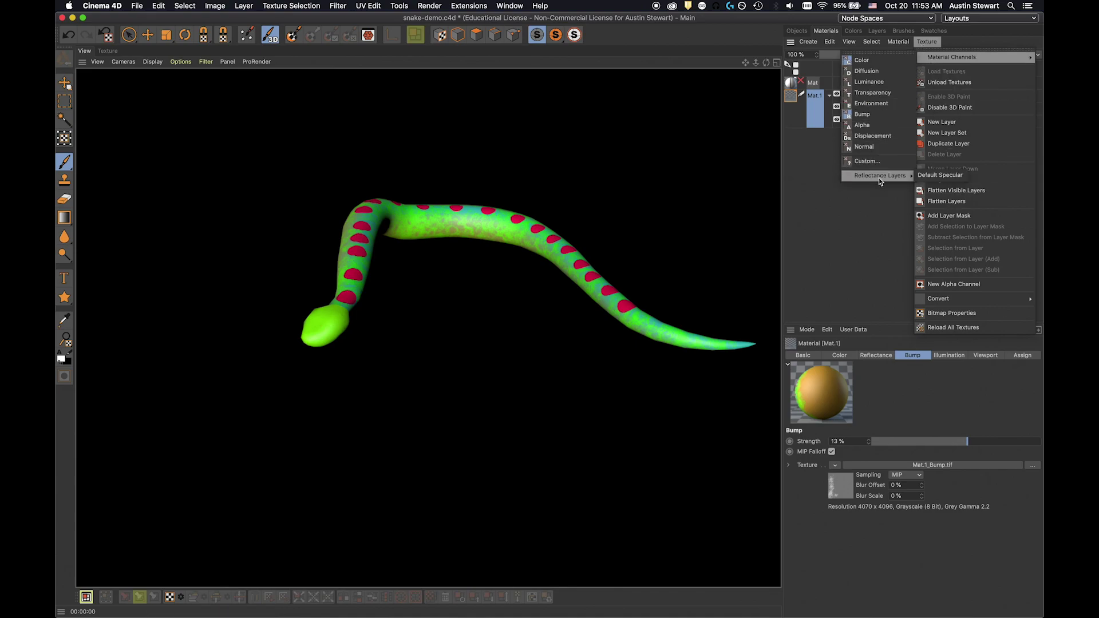
{"action": "left_click", "coordinate": [932, 180]}
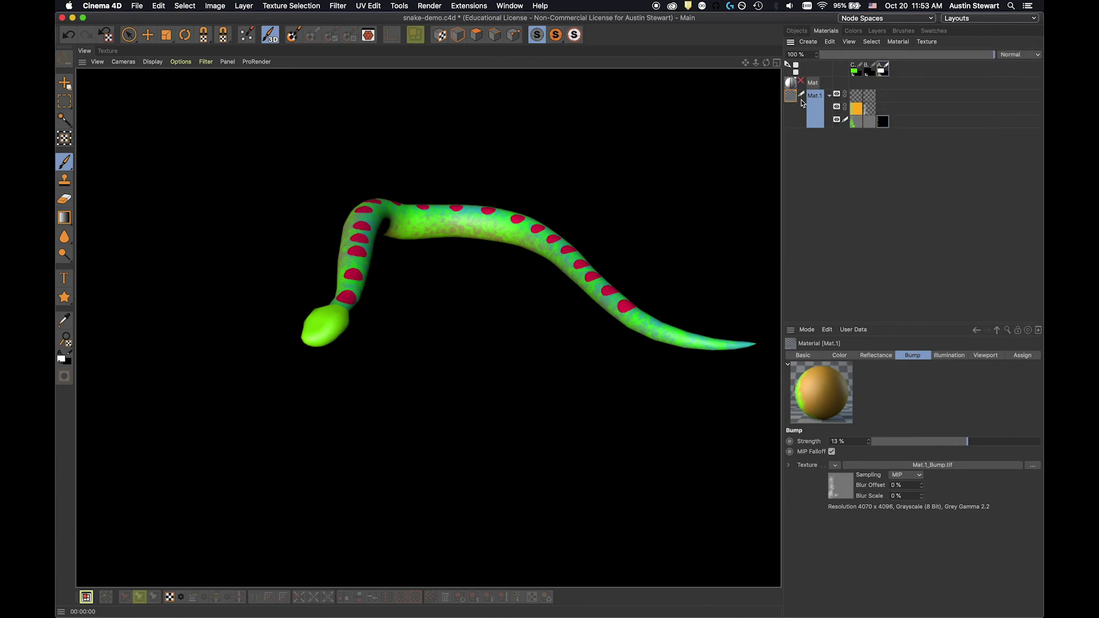
Add a GGX layer to the reflectance channel of the Mat.1 material and render the snake.
{"action": "left_click", "coordinate": [804, 355]}
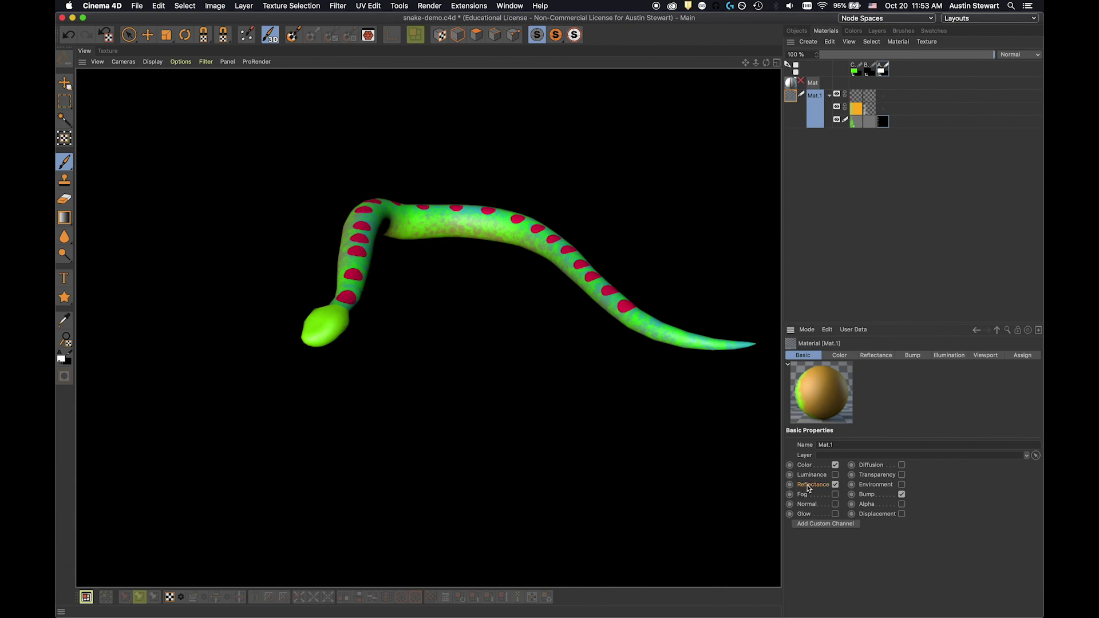
{"action": "left_click", "coordinate": [876, 356]}
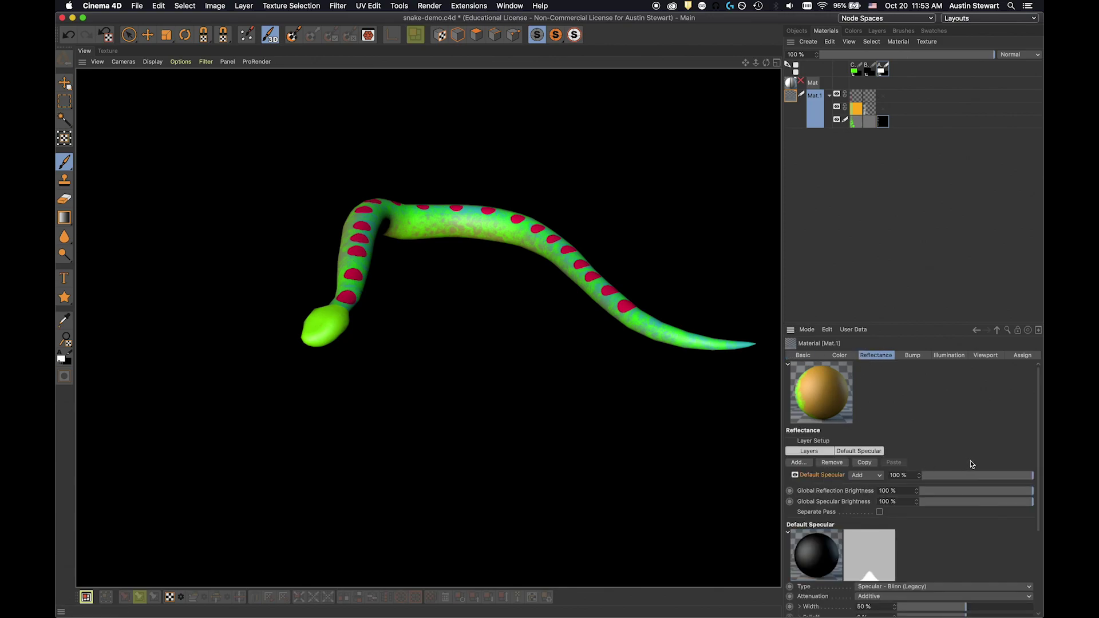
{"action": "scroll", "coordinate": [970, 461], "scroll_direction": "down", "scroll_amount": 4}
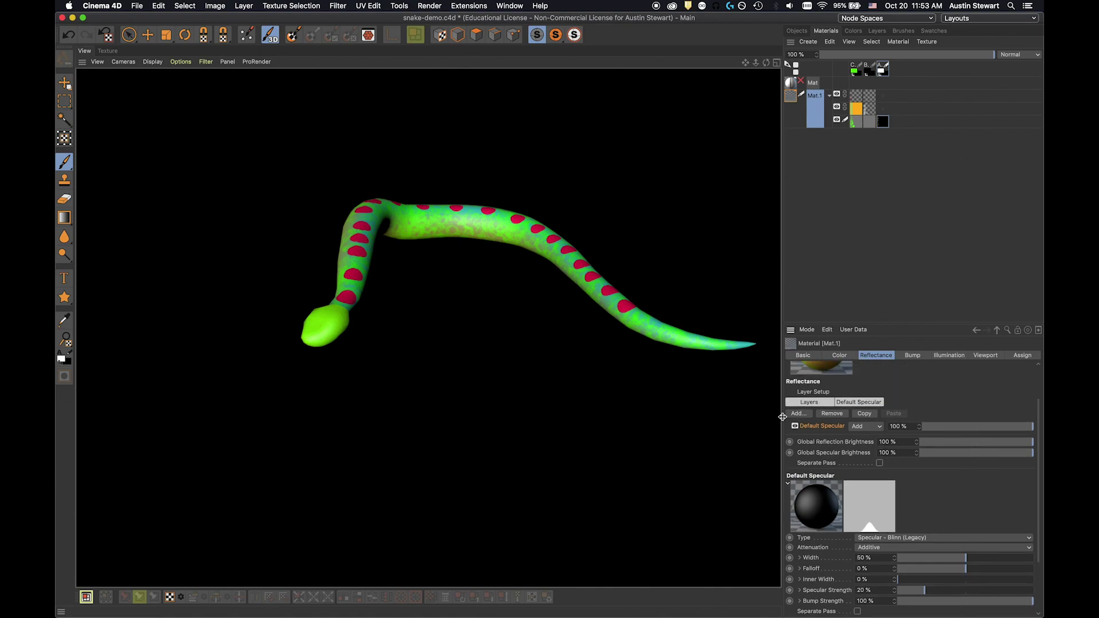
{"action": "scroll", "coordinate": [872, 533], "scroll_direction": "down", "scroll_amount": 4}
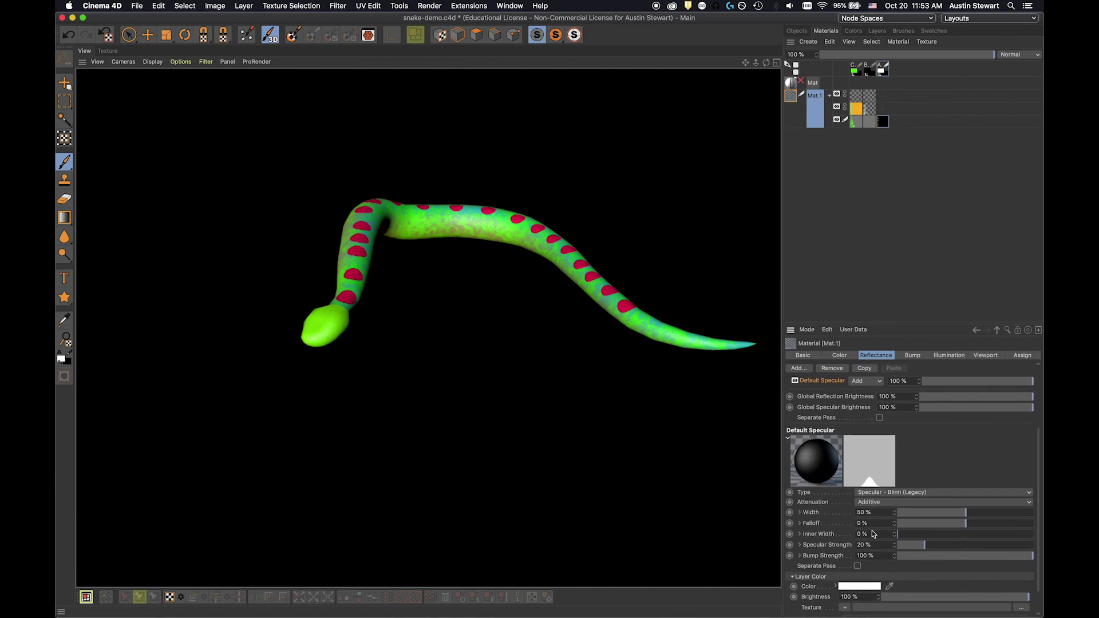
{"action": "scroll", "coordinate": [872, 534], "scroll_direction": "up", "scroll_amount": 4}
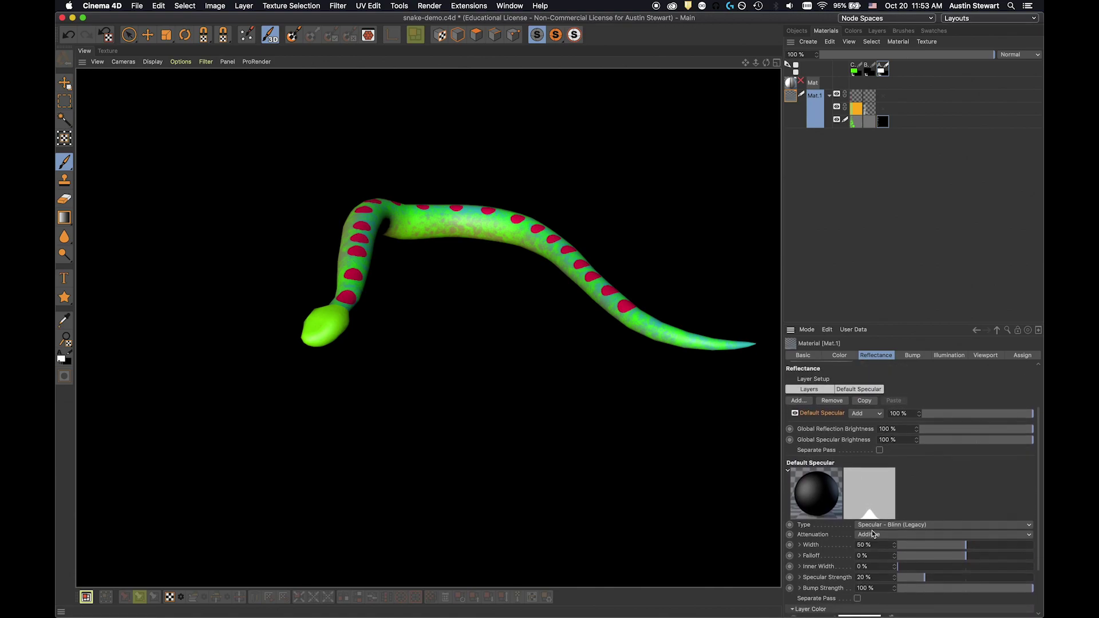
{"action": "left_click", "coordinate": [796, 410]}
{"action": "left_click", "coordinate": [825, 424]}
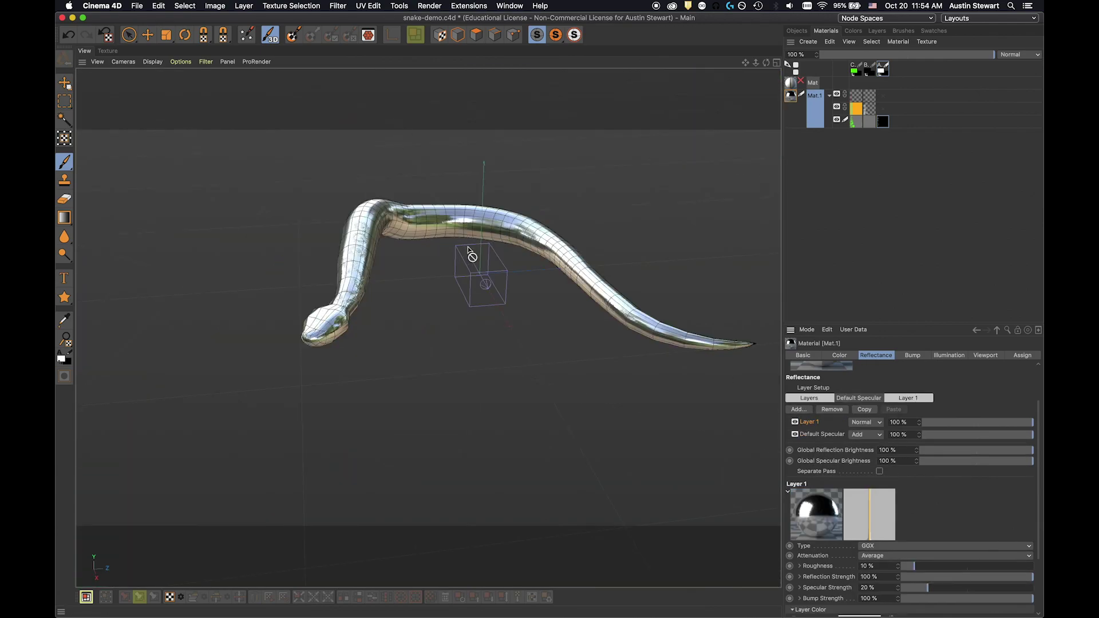
{"action": "key", "text": "super+r"}
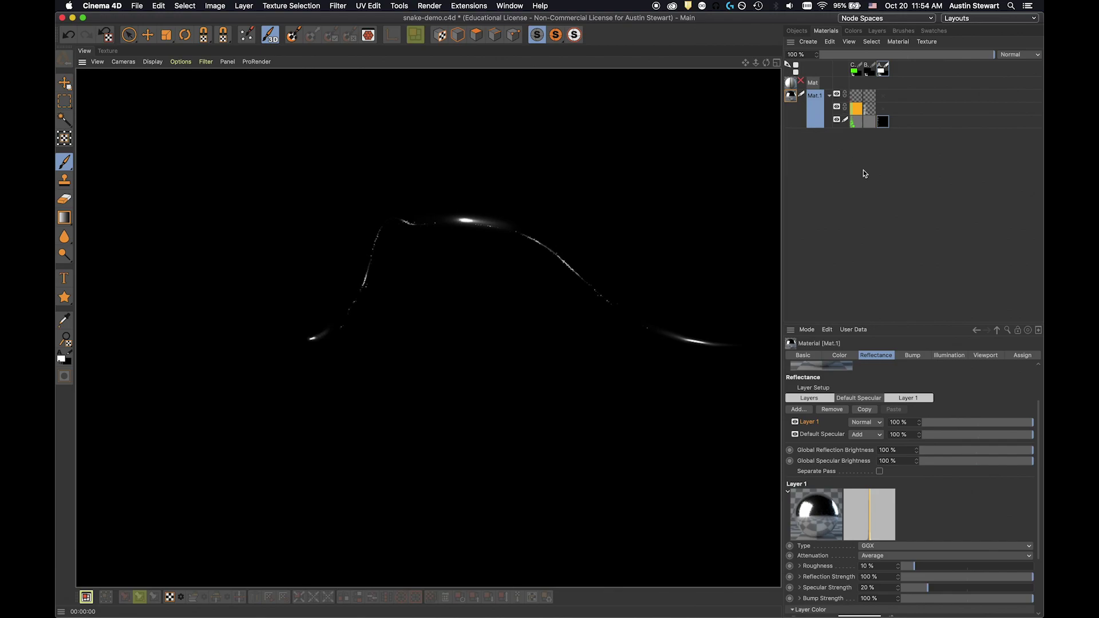
Create a new black 4070 × 4096 pixel RGB texture for Mat.1's reflectance Layer 1, and render the snake.
{"action": "left_click", "coordinate": [927, 42]}
{"action": "mouse_move", "coordinate": [933, 58]}
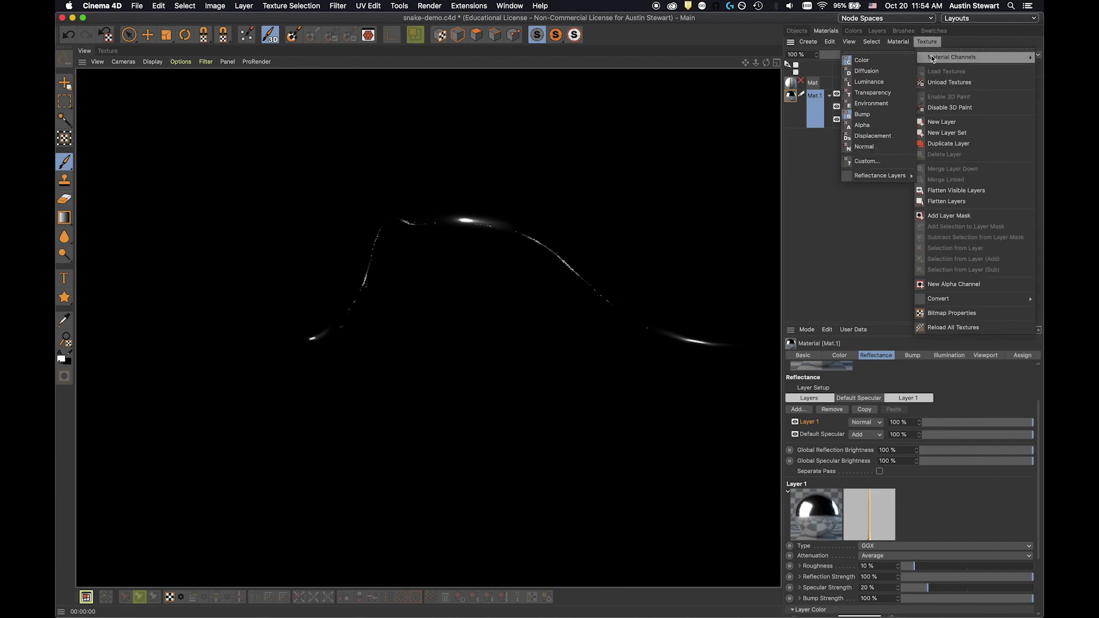
{"action": "mouse_move", "coordinate": [882, 178]}
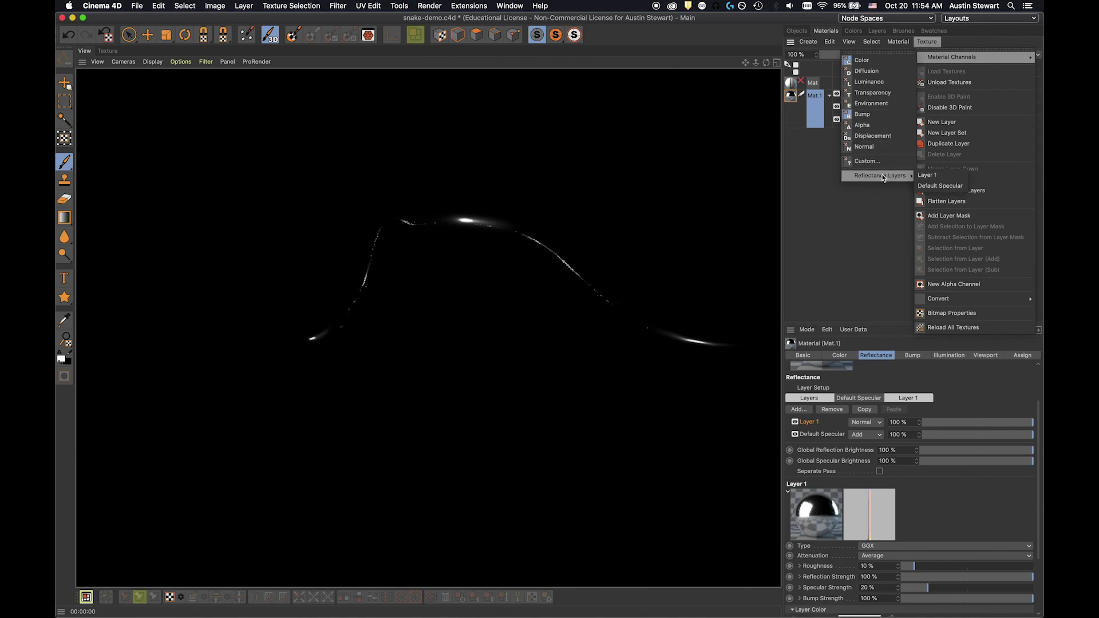
{"action": "left_click", "coordinate": [933, 173]}
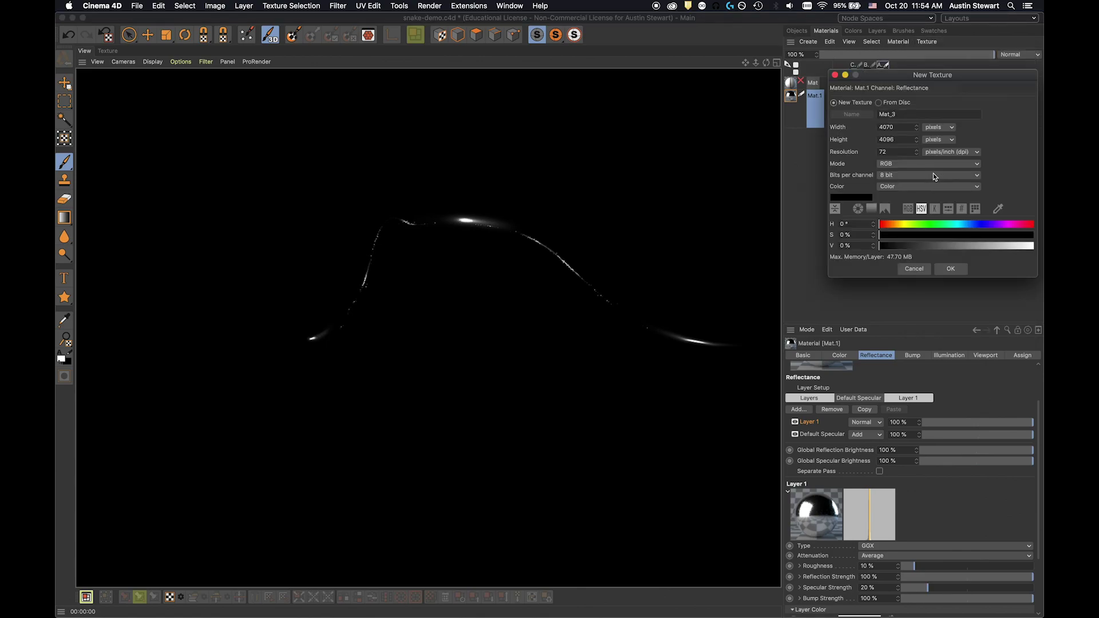
{"action": "left_click", "coordinate": [949, 268]}
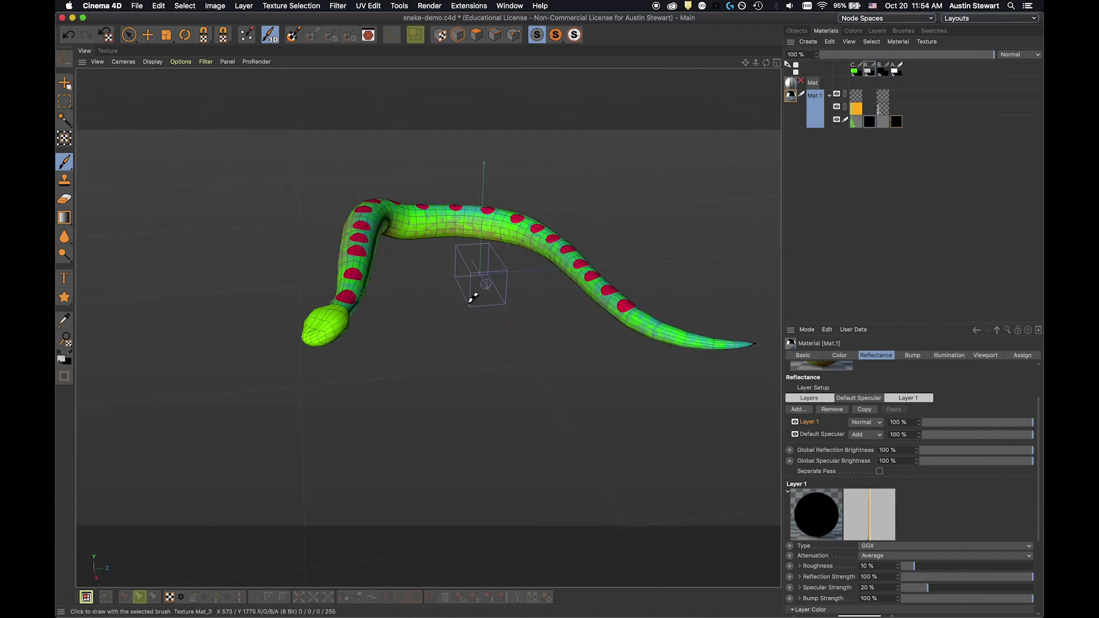
{"action": "key", "text": "super+r"}
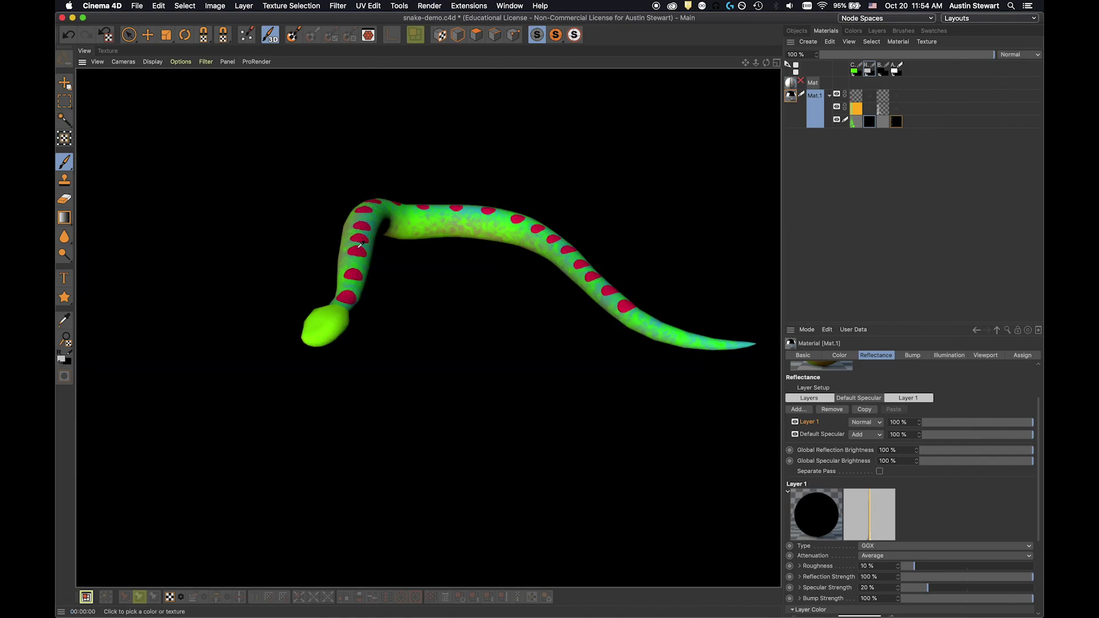
Make the reflectance texture active for painting and brush white over the first five red spots behind the snake's head.
{"action": "left_click", "coordinate": [900, 69]}
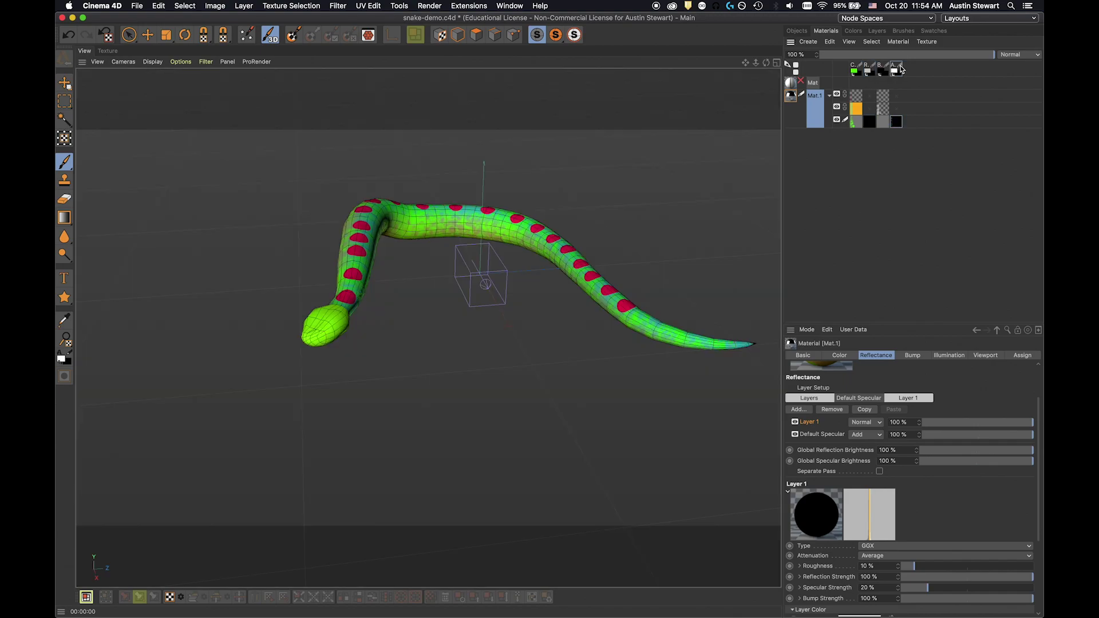
{"action": "left_click", "coordinate": [872, 67]}
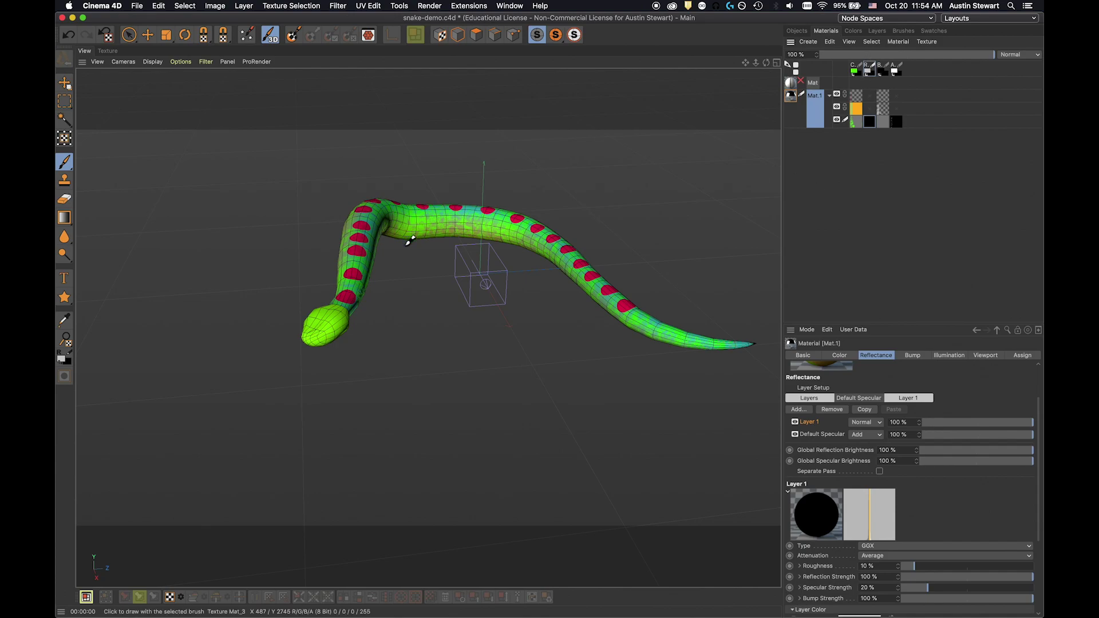
{"action": "left_click_drag", "start_coordinate": [353, 305], "coordinate": [351, 291]}
{"action": "scroll", "coordinate": [353, 292], "scroll_direction": "up", "scroll_amount": 10}
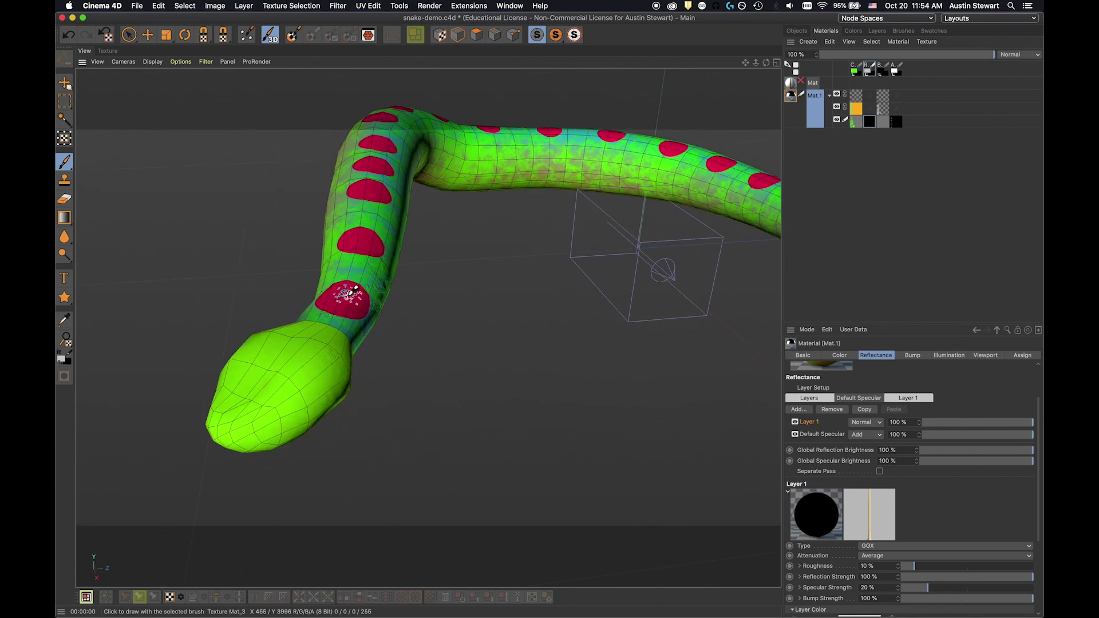
{"action": "mouse_move", "coordinate": [356, 293]}
{"action": "left_mouse_down"}
{"action": "mouse_move", "coordinate": [325, 292]}
{"action": "mouse_move", "coordinate": [313, 308]}
{"action": "mouse_move", "coordinate": [355, 319]}
{"action": "mouse_move", "coordinate": [378, 301]}
{"action": "mouse_move", "coordinate": [352, 289]}
{"action": "mouse_move", "coordinate": [331, 300]}
{"action": "left_mouse_up"}
{"action": "mouse_move", "coordinate": [346, 209]}
{"action": "left_mouse_down"}
{"action": "mouse_move", "coordinate": [368, 204]}
{"action": "mouse_move", "coordinate": [347, 209]}
{"action": "mouse_move", "coordinate": [352, 226]}
{"action": "mouse_move", "coordinate": [378, 232]}
{"action": "mouse_move", "coordinate": [395, 220]}
{"action": "mouse_move", "coordinate": [366, 211]}
{"action": "left_mouse_up"}
{"action": "mouse_move", "coordinate": [366, 129]}
{"action": "left_mouse_down"}
{"action": "mouse_move", "coordinate": [380, 133]}
{"action": "mouse_move", "coordinate": [358, 144]}
{"action": "mouse_move", "coordinate": [401, 146]}
{"action": "mouse_move", "coordinate": [377, 132]}
{"action": "mouse_move", "coordinate": [403, 153]}
{"action": "mouse_move", "coordinate": [351, 144]}
{"action": "mouse_move", "coordinate": [387, 102]}
{"action": "mouse_move", "coordinate": [373, 106]}
{"action": "mouse_move", "coordinate": [365, 112]}
{"action": "mouse_move", "coordinate": [385, 120]}
{"action": "mouse_move", "coordinate": [393, 103]}
{"action": "mouse_move", "coordinate": [389, 117]}
{"action": "mouse_move", "coordinate": [403, 112]}
{"action": "mouse_move", "coordinate": [387, 77]}
{"action": "mouse_move", "coordinate": [381, 93]}
{"action": "mouse_move", "coordinate": [412, 92]}
{"action": "mouse_move", "coordinate": [381, 86]}
{"action": "mouse_move", "coordinate": [393, 84]}
{"action": "left_mouse_up"}
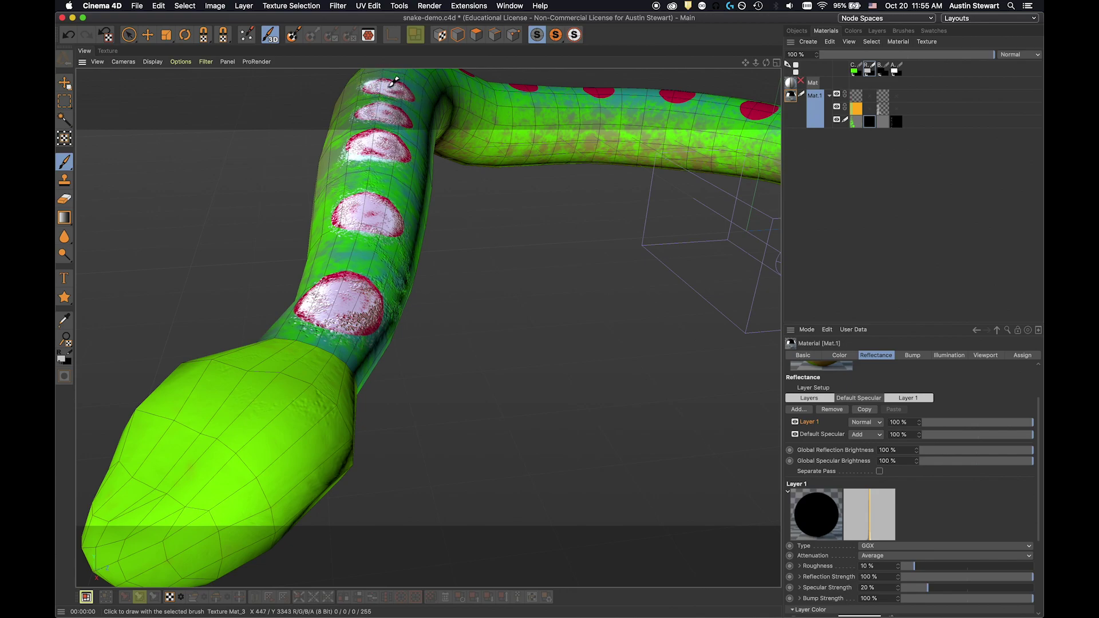
Render the spots painted with reflectance behind the snake's head and examine them from several angles and distances.
{"action": "mouse_move", "coordinate": [369, 209]}
{"action": "left_mouse_down", "text": "alt"}
{"action": "mouse_move", "coordinate": [372, 229]}
{"action": "mouse_move", "coordinate": [314, 263]}
{"action": "mouse_move", "coordinate": [304, 219]}
{"action": "left_mouse_up", "text": "alt"}
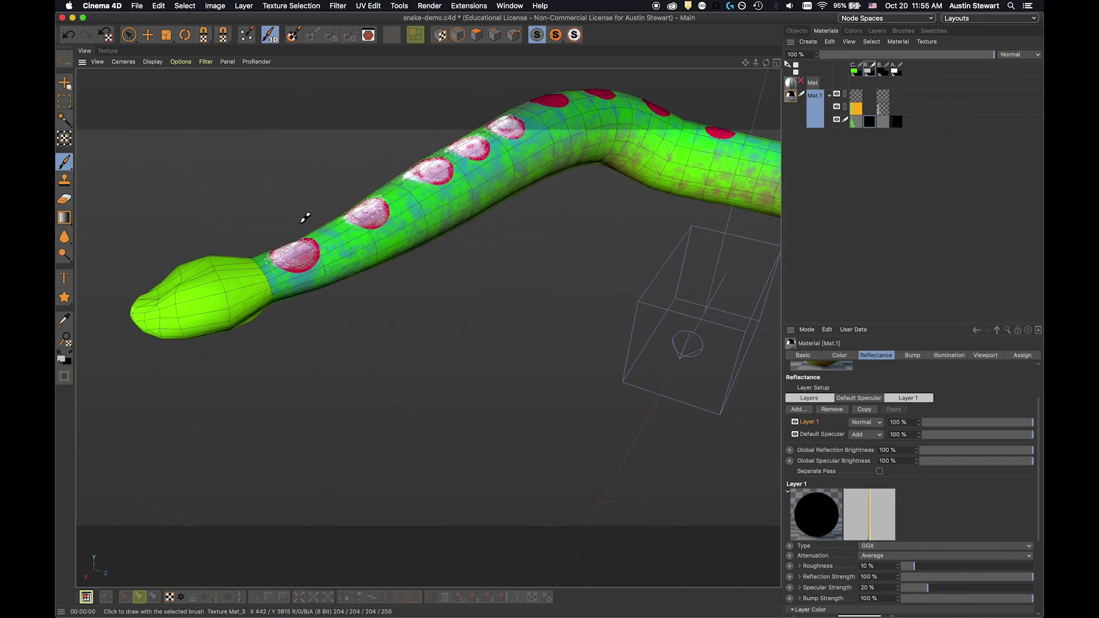
{"action": "key", "text": "super+r"}
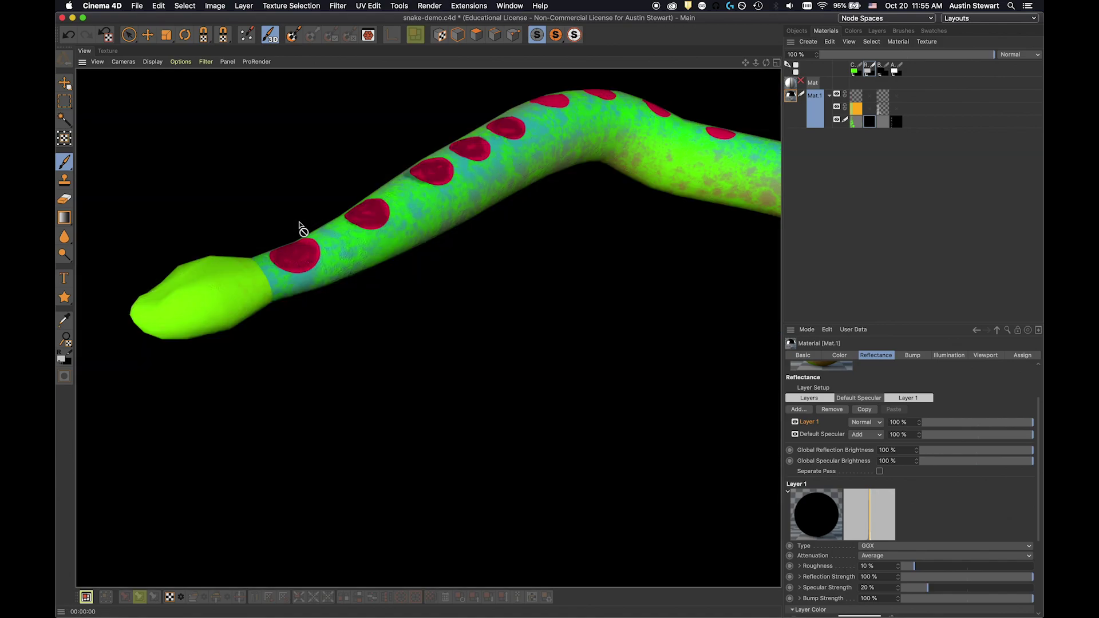
{"action": "scroll", "coordinate": [314, 240], "scroll_direction": "up", "scroll_amount": 5}
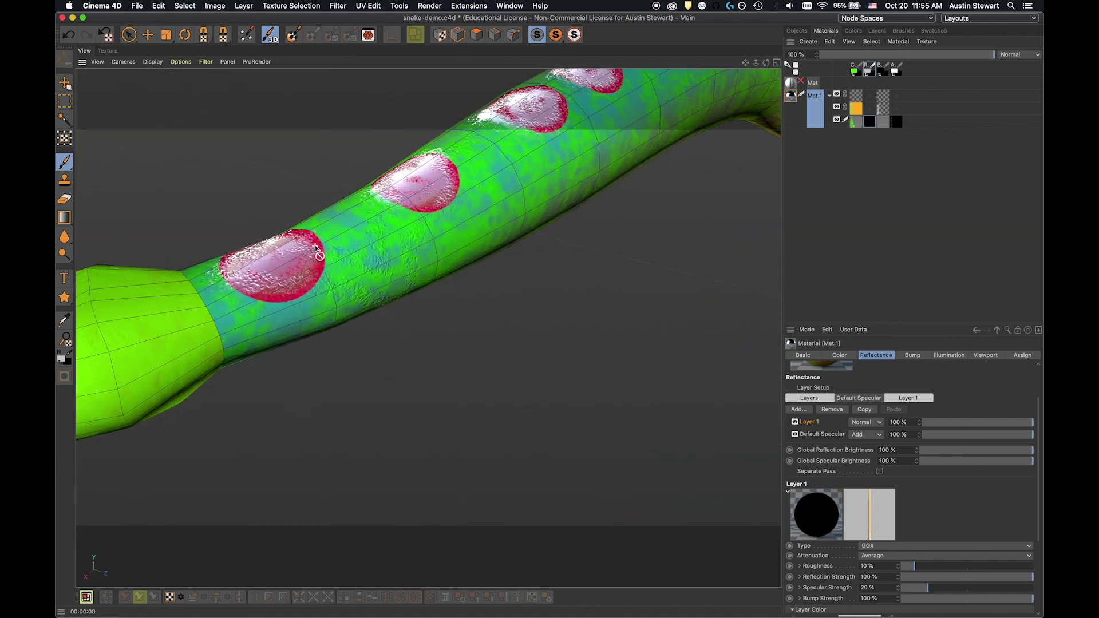
{"action": "left_click_drag", "start_coordinate": [318, 243], "coordinate": [441, 264], "text": "alt"}
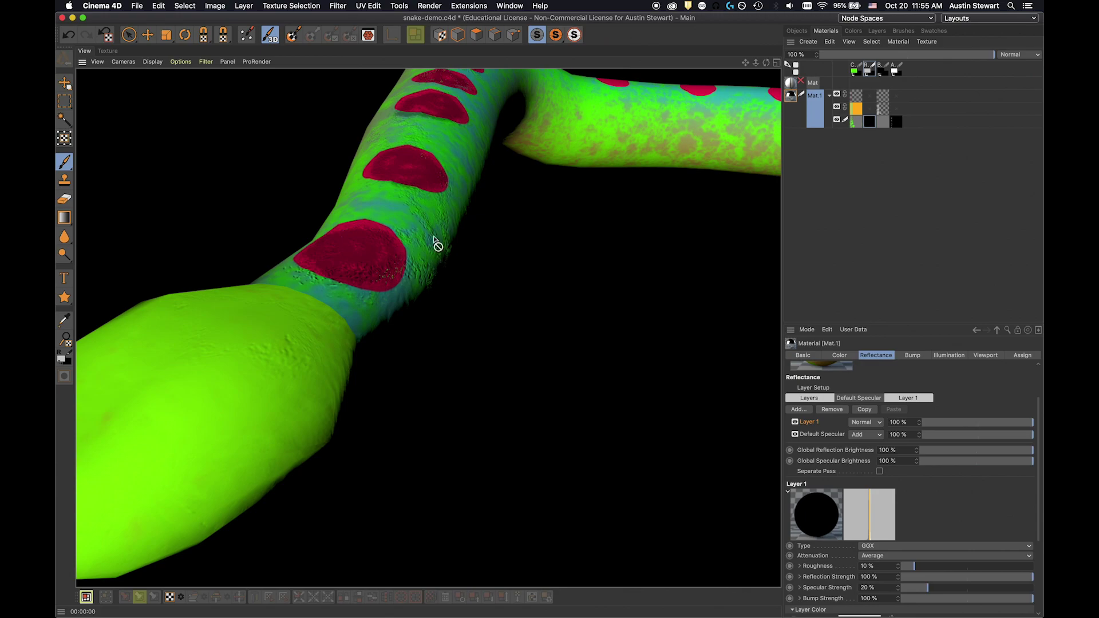
{"action": "left_click", "coordinate": [476, 34]}
{"action": "scroll", "coordinate": [389, 247], "scroll_direction": "down", "scroll_amount": 10}
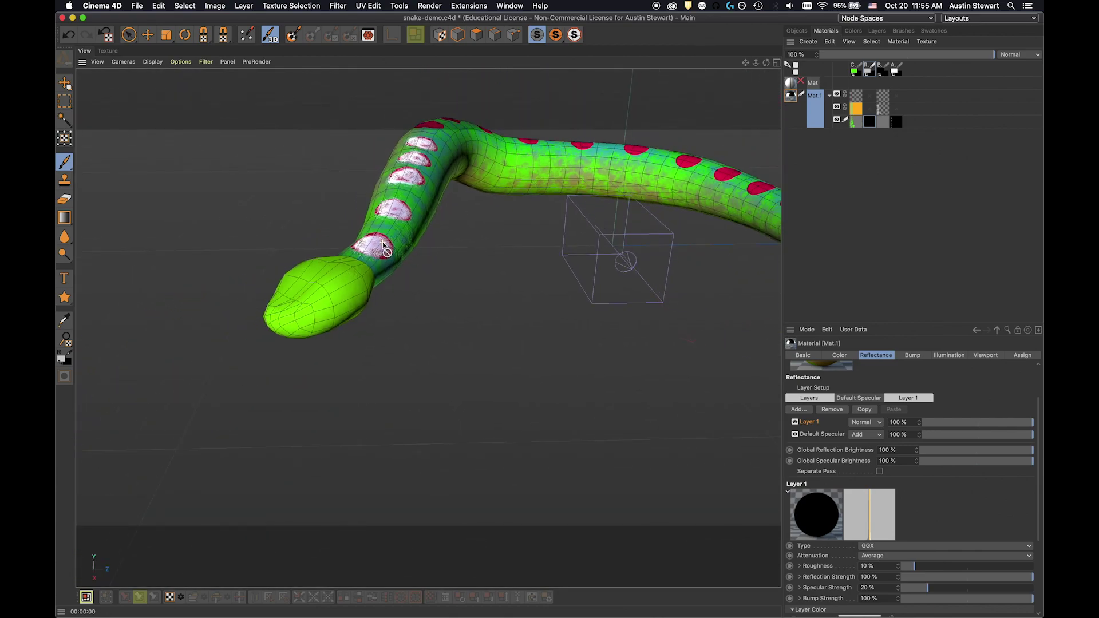
{"action": "mouse_move", "coordinate": [385, 248]}
{"action": "left_mouse_down", "text": "alt"}
{"action": "mouse_move", "coordinate": [309, 297]}
{"action": "mouse_move", "coordinate": [372, 255]}
{"action": "left_mouse_up", "text": "alt"}
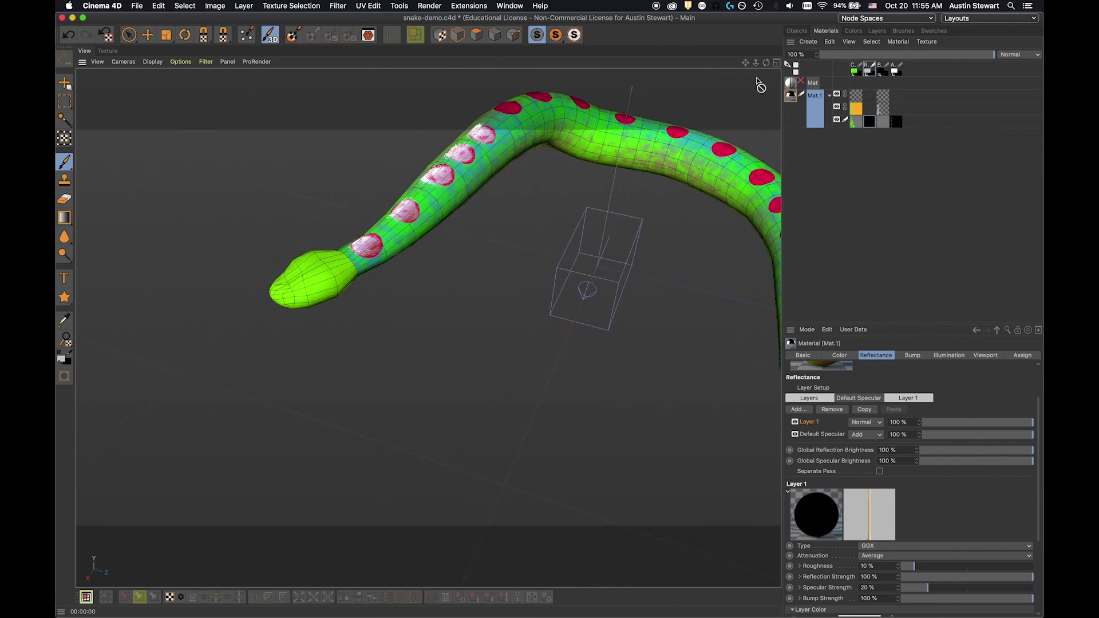
Switch to the Startup layout and add a light of type Area with Area shadows.
{"action": "left_click", "coordinate": [1004, 21]}
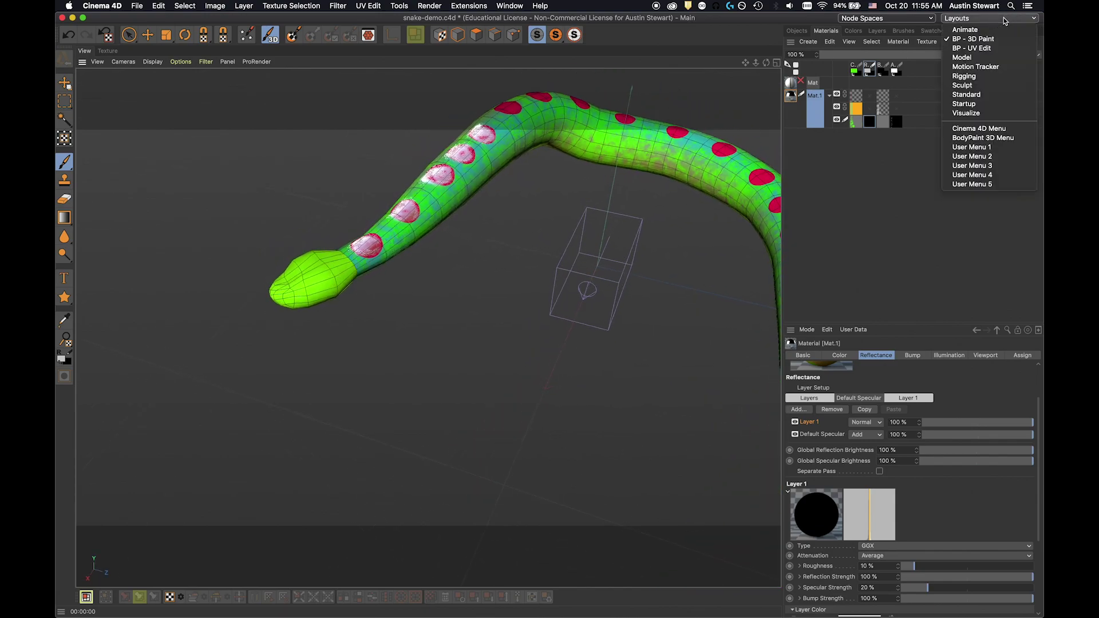
{"action": "left_click", "coordinate": [1007, 104]}
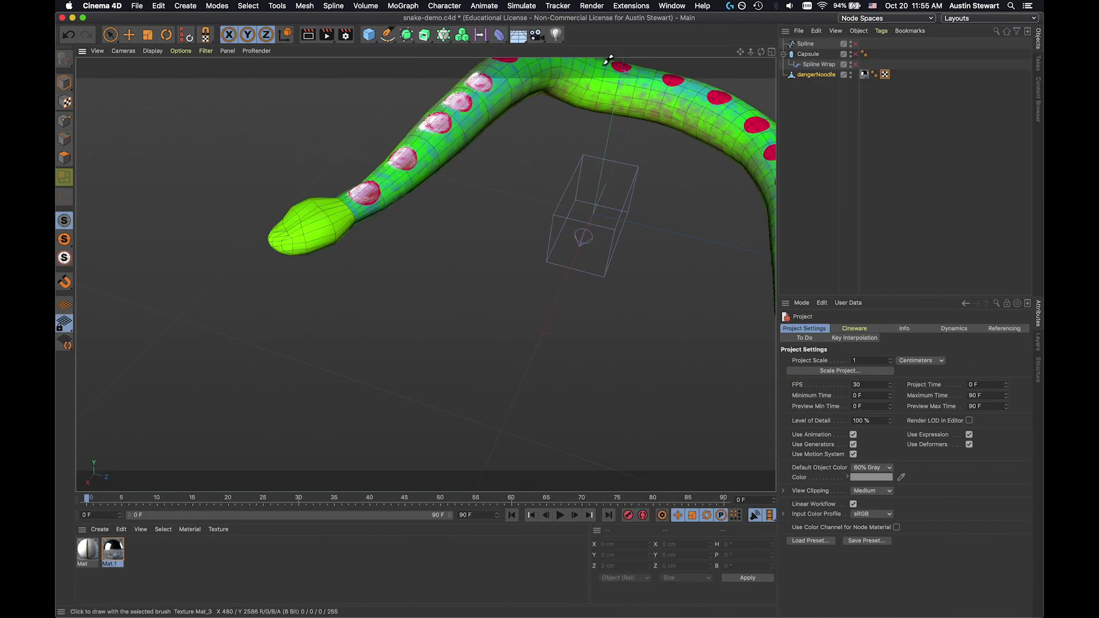
{"action": "left_click", "coordinate": [555, 34]}
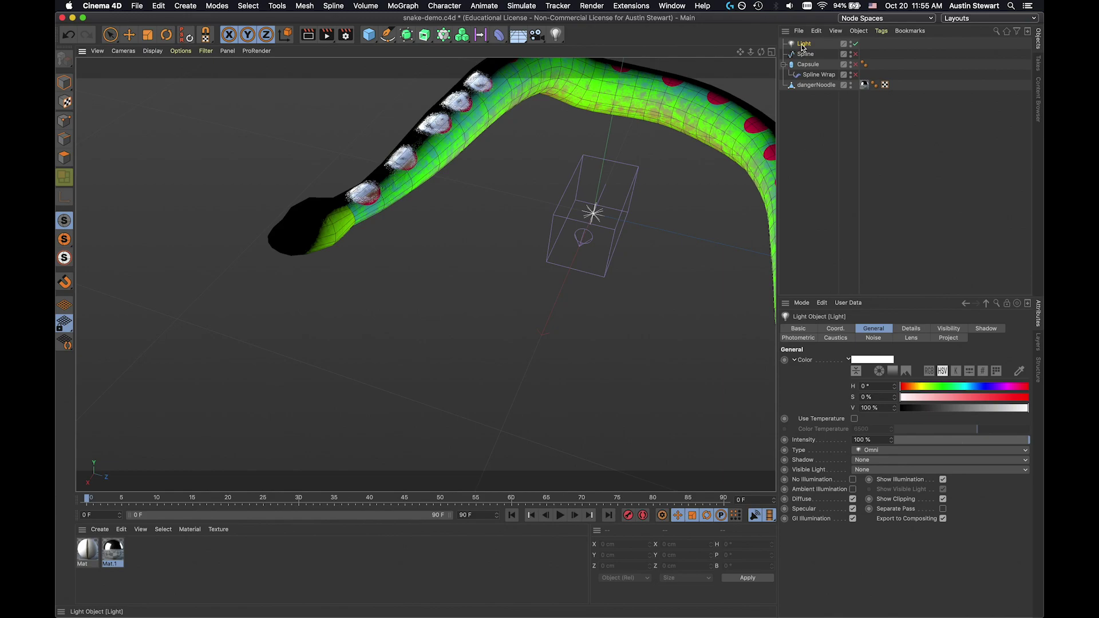
{"action": "left_click", "coordinate": [870, 451]}
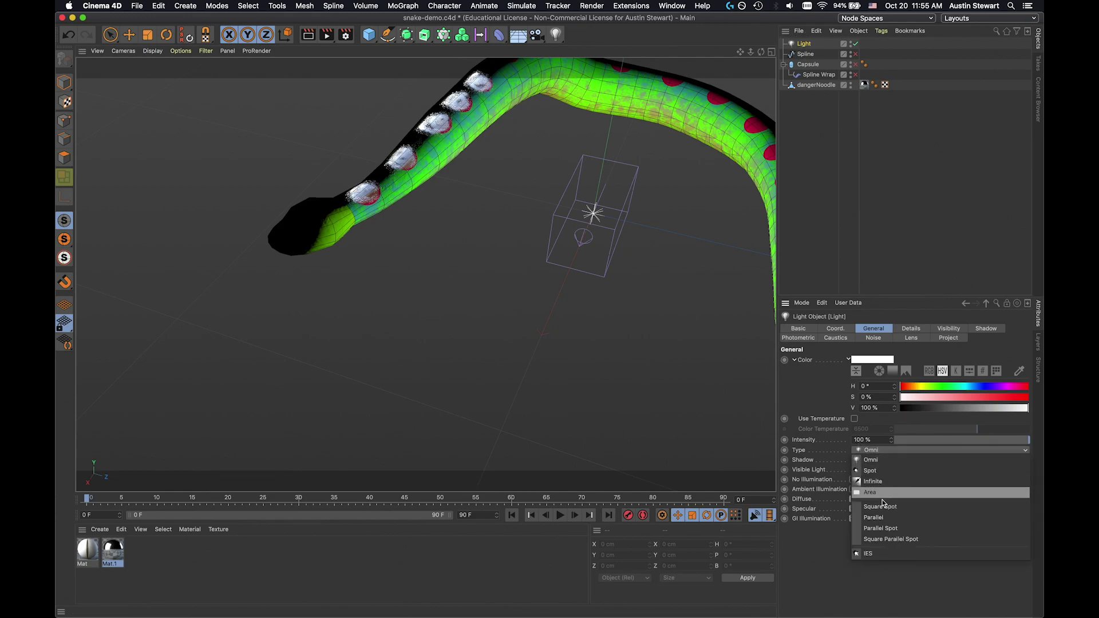
{"action": "left_click", "coordinate": [880, 494]}
{"action": "left_click", "coordinate": [874, 461]}
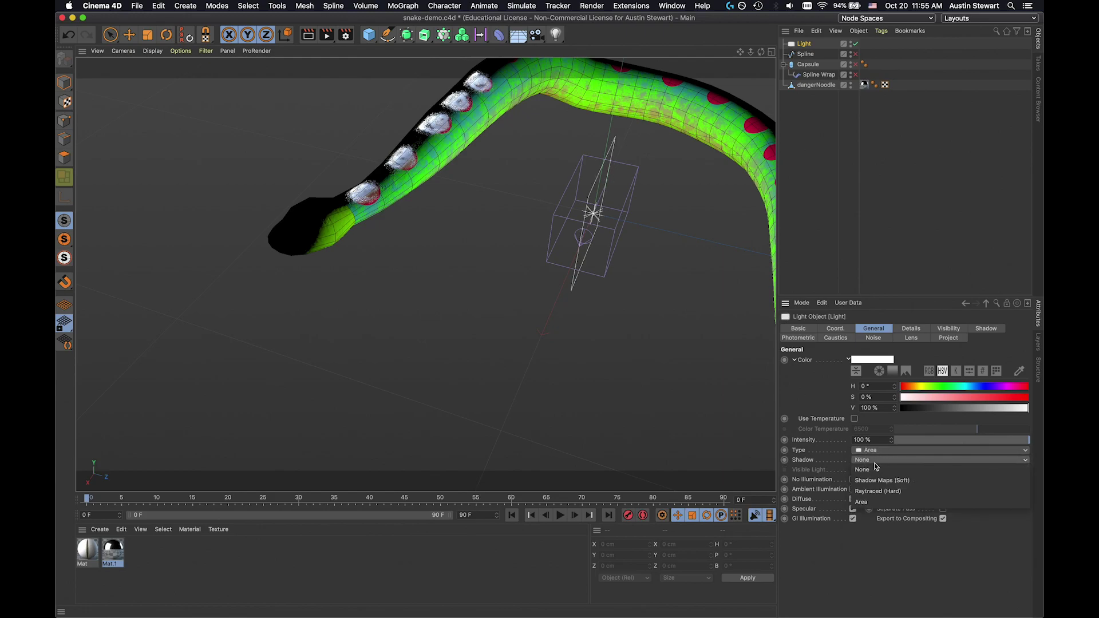
{"action": "left_click", "coordinate": [880, 504]}
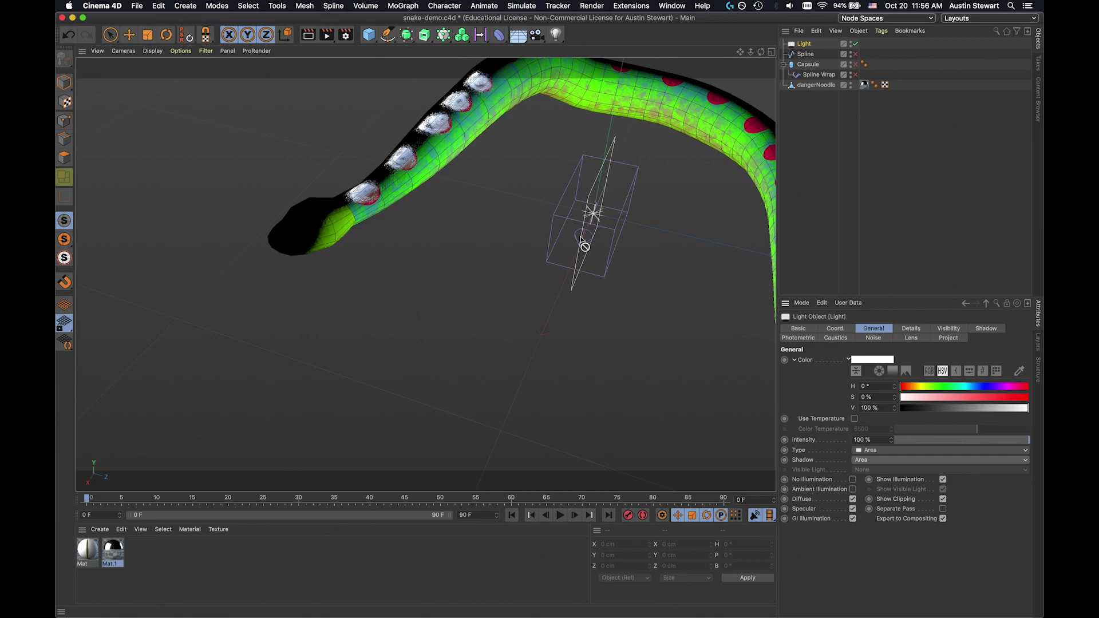
Set the area light's falloff to Inverse Square (Physically Accurate).
{"action": "left_click", "coordinate": [904, 328]}
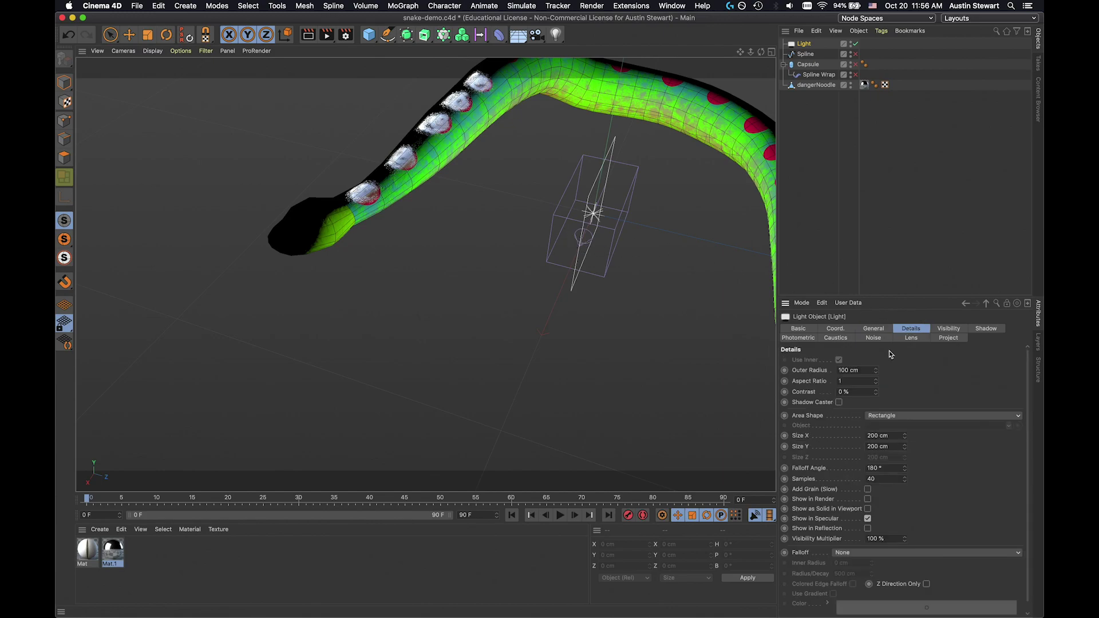
{"action": "left_click", "coordinate": [862, 553]}
{"action": "left_click", "coordinate": [866, 576]}
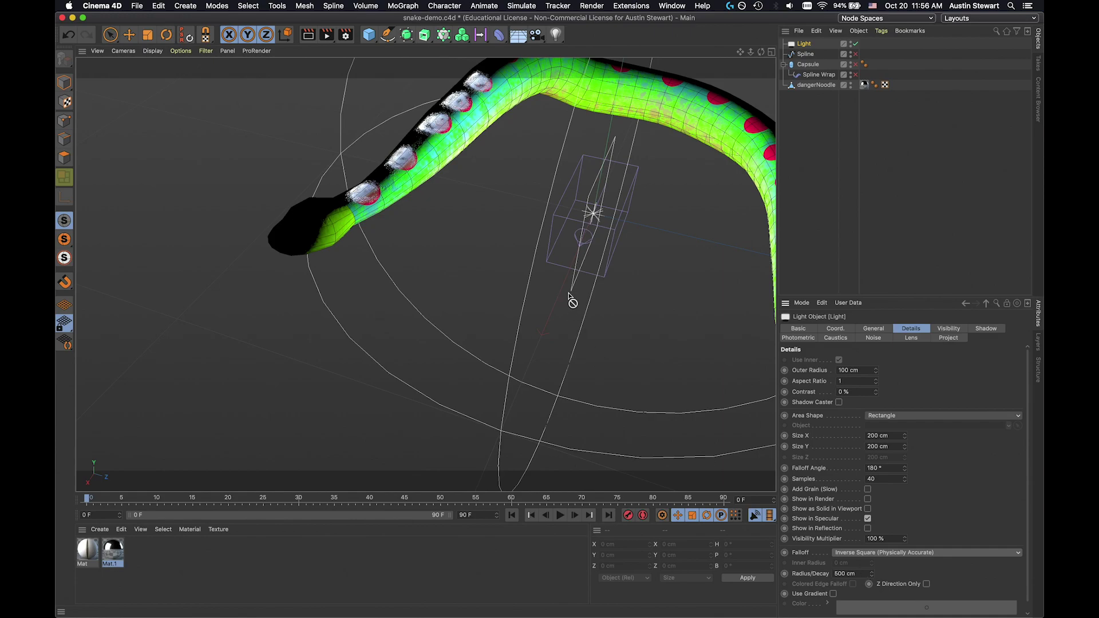
In model mode, move the area light above and beyond the snake's head, to about Y 815 cm and Z -747 cm.
{"action": "key", "text": "e"}
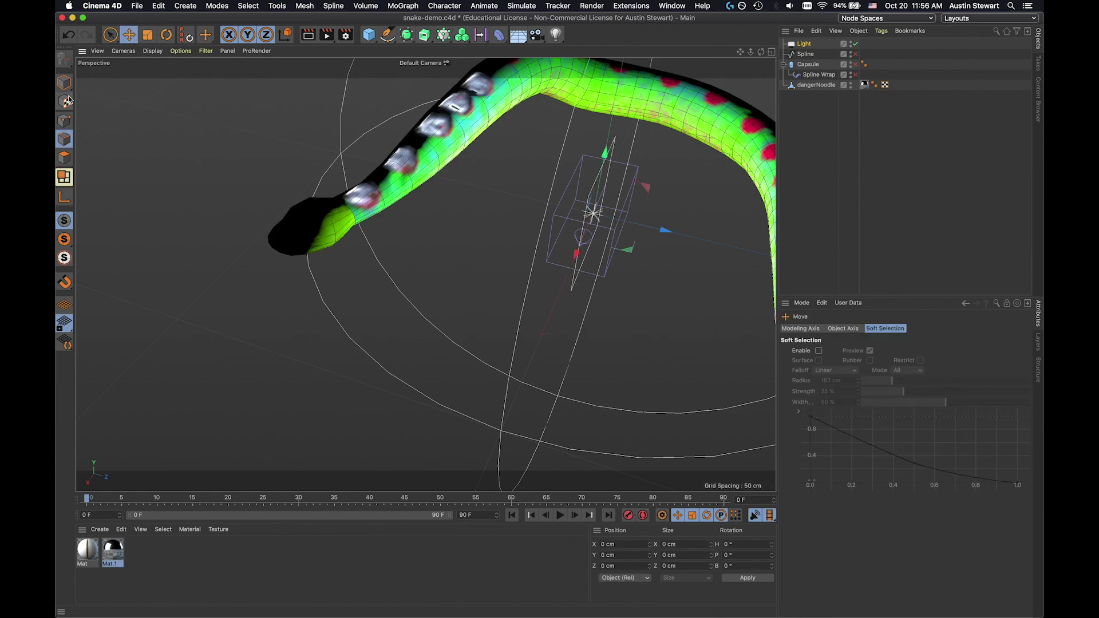
{"action": "left_click", "coordinate": [63, 87]}
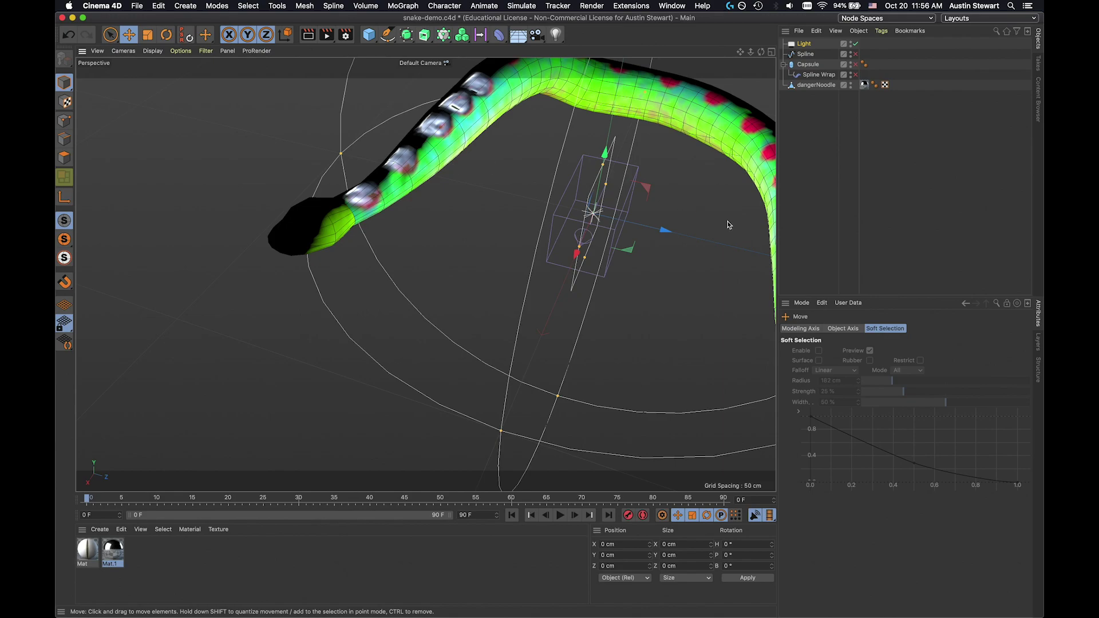
{"action": "left_click_drag", "start_coordinate": [664, 230], "coordinate": [281, 207]}
{"action": "left_click_drag", "start_coordinate": [206, 154], "coordinate": [337, 66]}
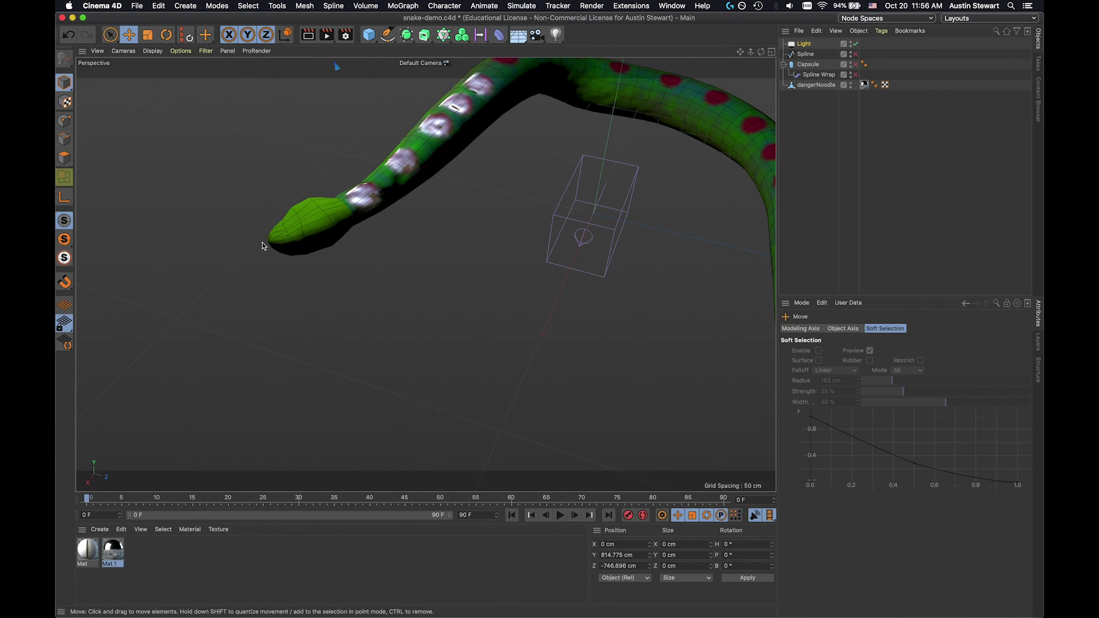
Rotate the area light to a pitch of about -58° towards the snake and enlarge its falloff radius to about 873 cm.
{"action": "scroll", "coordinate": [262, 242], "scroll_direction": "down", "scroll_amount": 10}
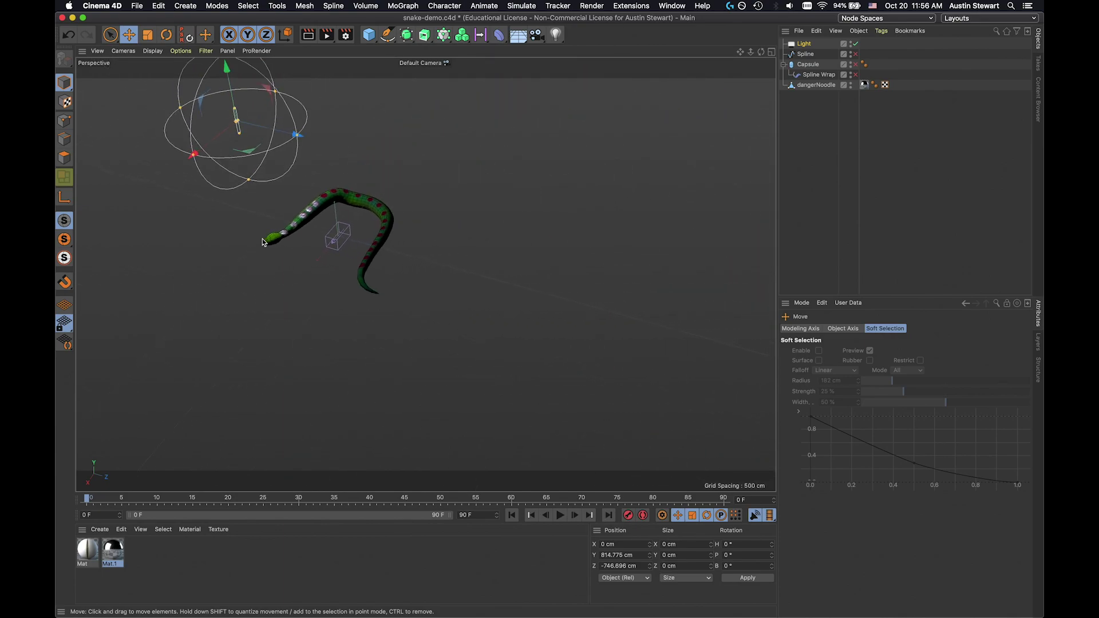
{"action": "key", "text": "r"}
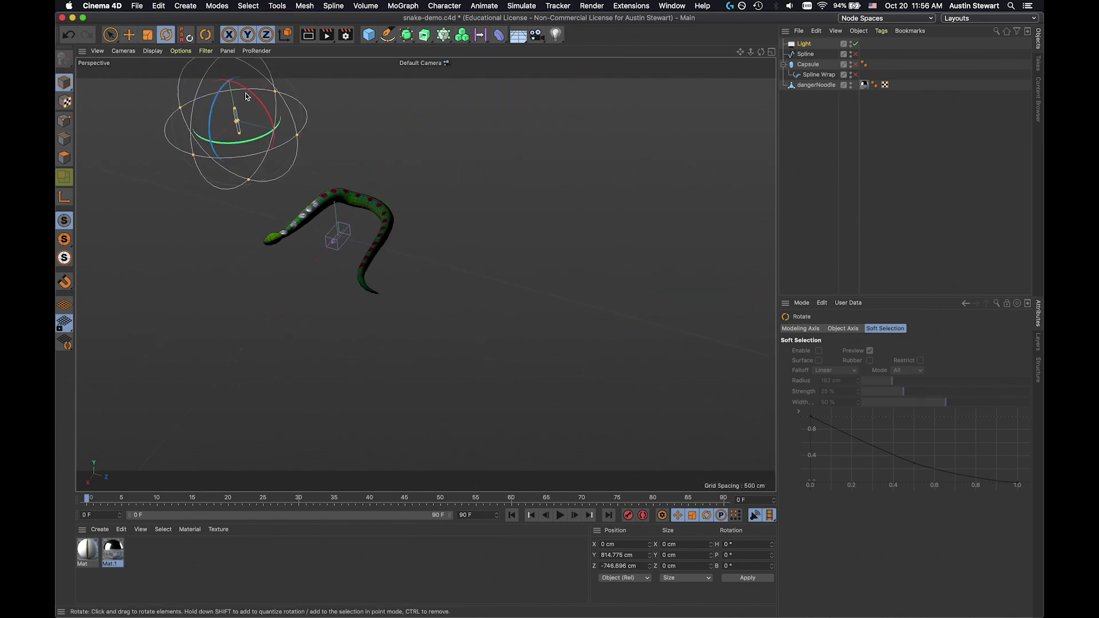
{"action": "left_click_drag", "start_coordinate": [246, 96], "coordinate": [283, 132]}
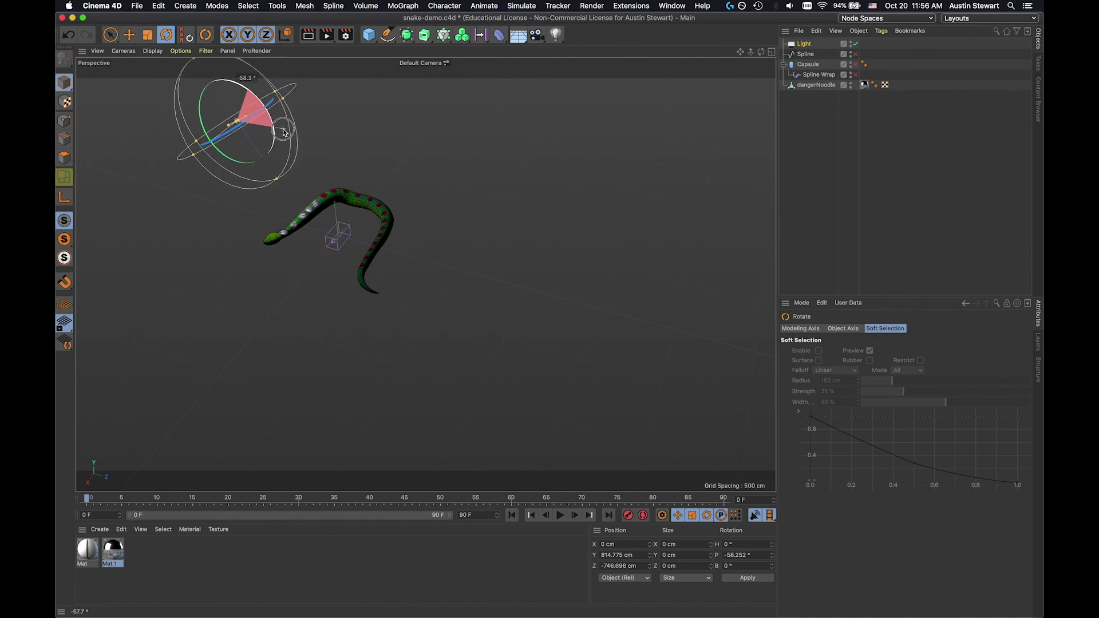
{"action": "left_click_drag", "start_coordinate": [277, 180], "coordinate": [308, 222]}
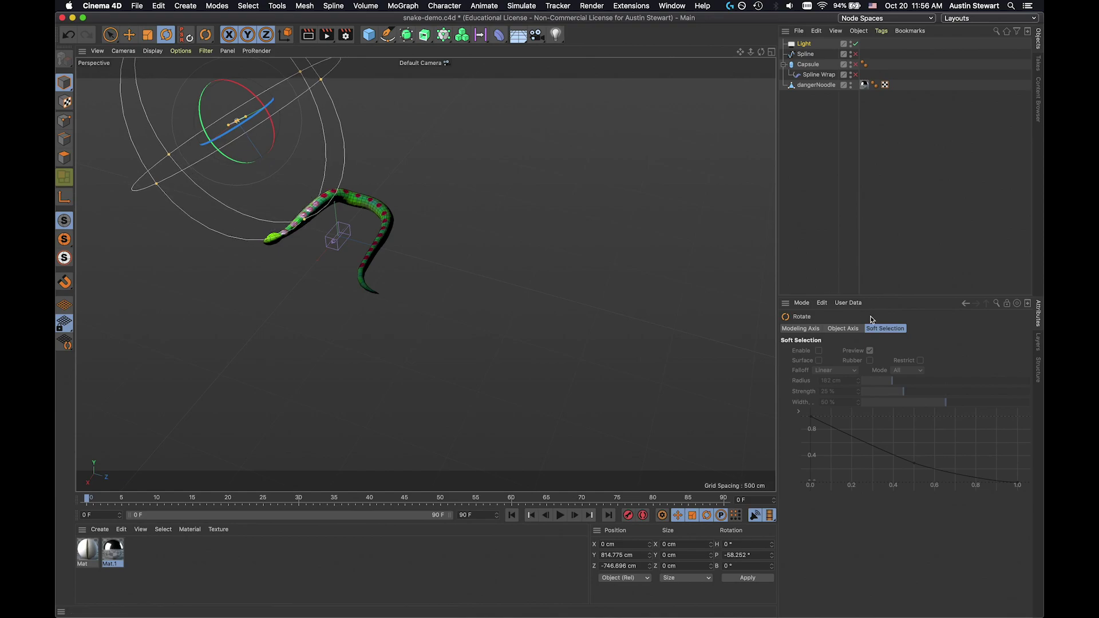
In the area light's details, enable Show in Reflection while keeping Show in Specular on and Show in Render off.
{"action": "left_click", "coordinate": [804, 43]}
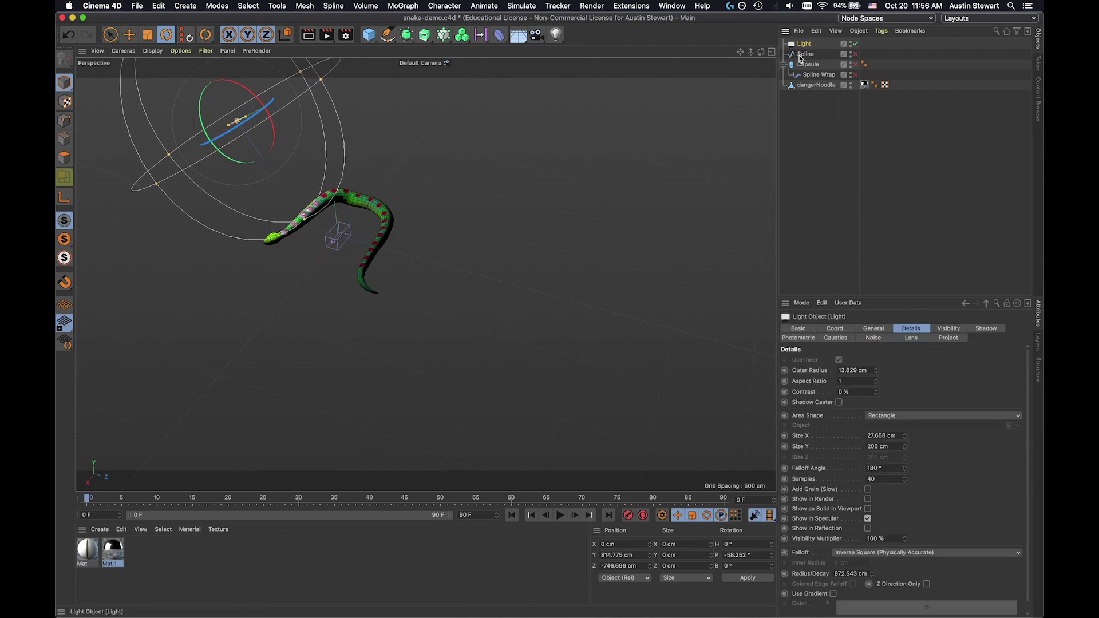
{"action": "left_click", "coordinate": [867, 519]}
{"action": "left_click", "coordinate": [867, 499]}
{"action": "left_click", "coordinate": [867, 528]}
Render the snake's head and neck spots under the area light and examine them from a distance and from a low close angle.
{"action": "scroll", "coordinate": [272, 220], "scroll_direction": "up", "scroll_amount": 10}
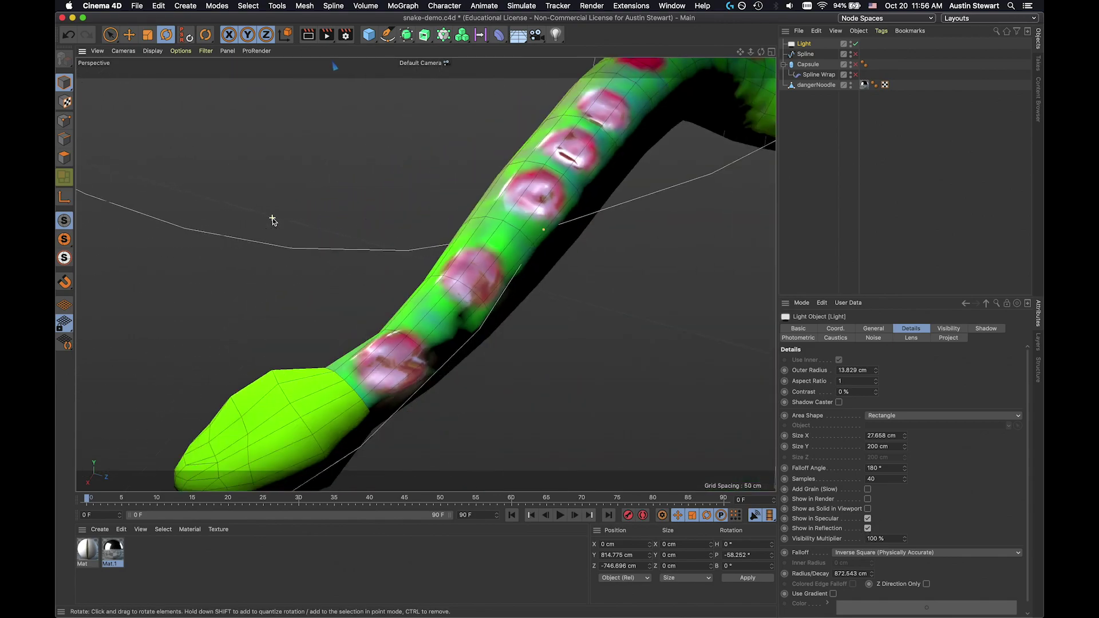
{"action": "scroll", "coordinate": [273, 220], "scroll_direction": "down", "scroll_amount": 4}
{"action": "key", "text": "super+r"}
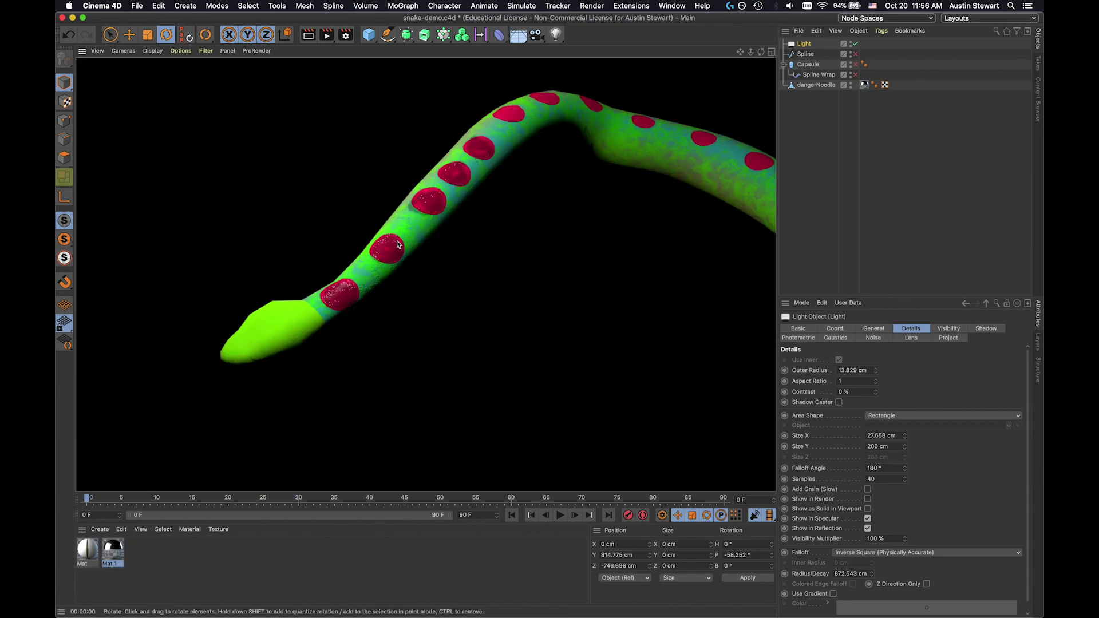
{"action": "scroll", "coordinate": [397, 244], "scroll_direction": "up", "scroll_amount": 5}
{"action": "left_click_drag", "start_coordinate": [389, 269], "coordinate": [382, 222], "text": "alt"}
{"action": "key", "text": "super+r"}
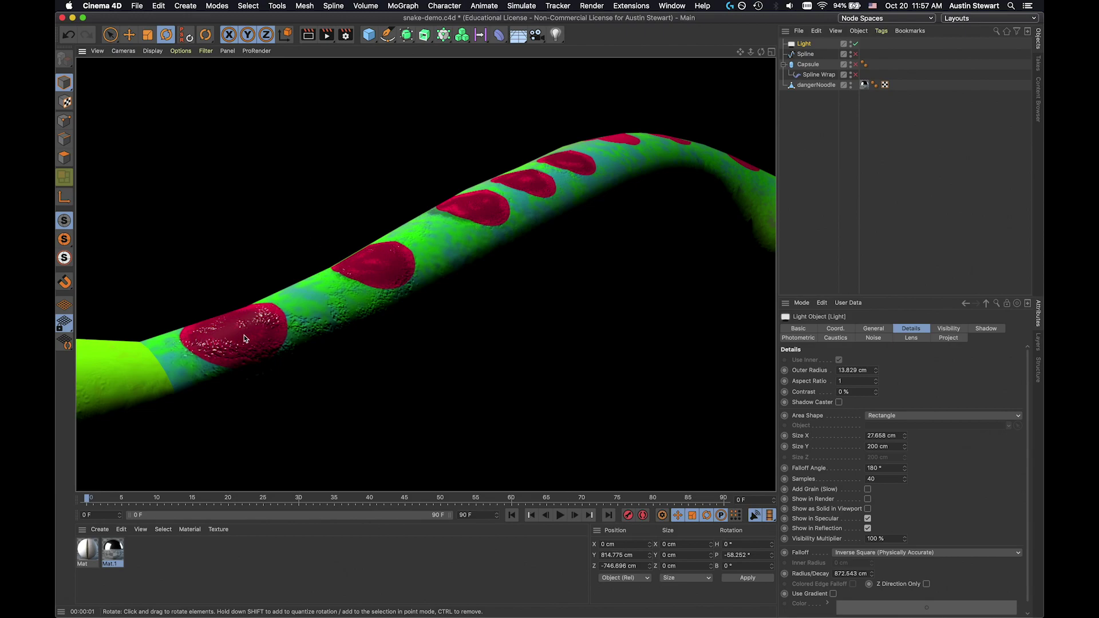
Switch to the BP - 3D Paint layout and set the reflectance paint colour to white with V at 100%.
{"action": "left_click", "coordinate": [987, 18]}
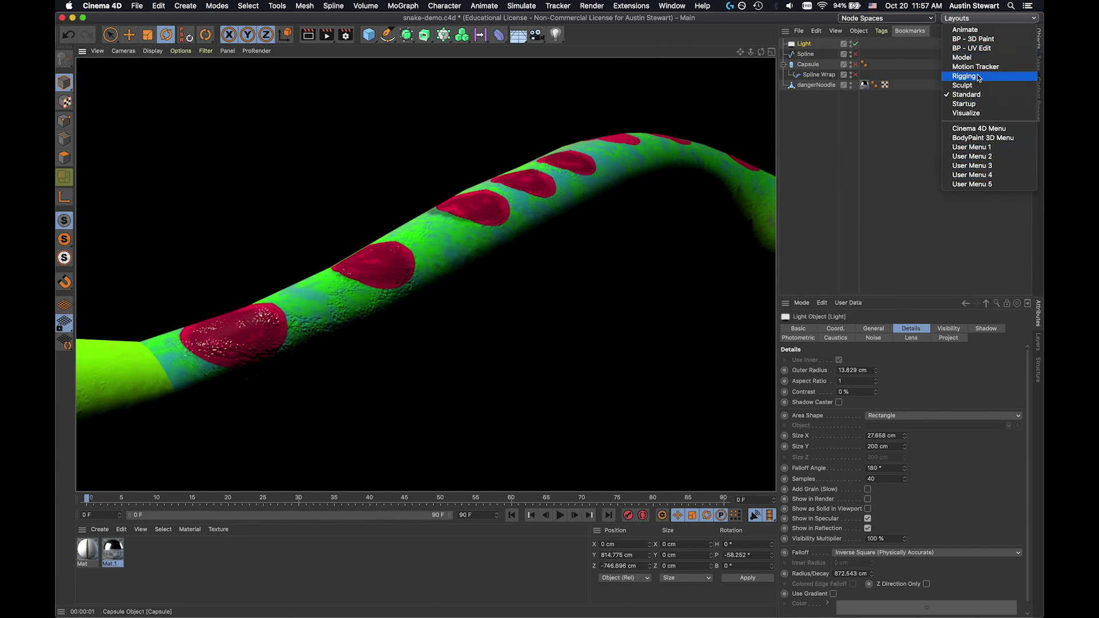
{"action": "left_click", "coordinate": [980, 39]}
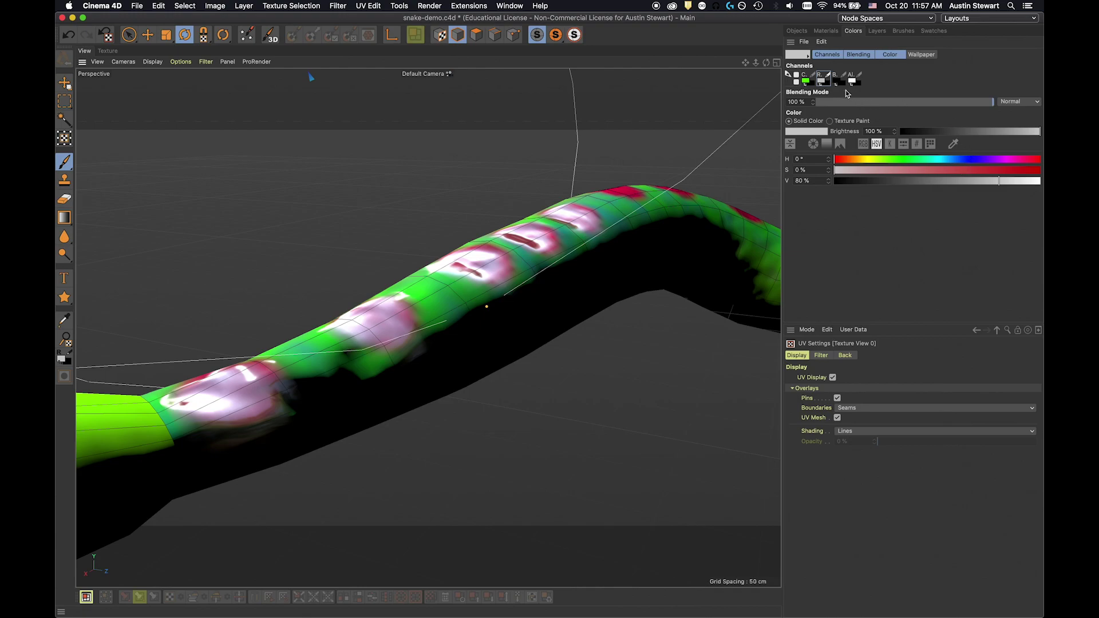
{"action": "left_click_drag", "start_coordinate": [1031, 182], "coordinate": [1043, 182]}
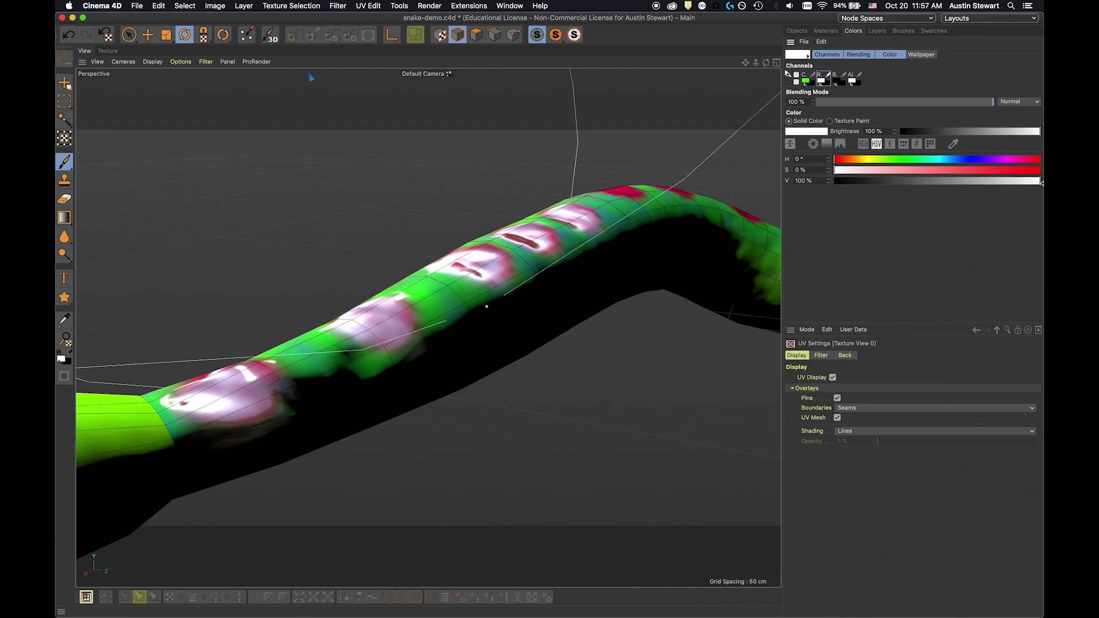
Try painting white reflectance onto the snake's head with the crayon brush, render it, and undo the stroke.
{"action": "scroll", "coordinate": [538, 288], "scroll_direction": "down", "scroll_amount": 8}
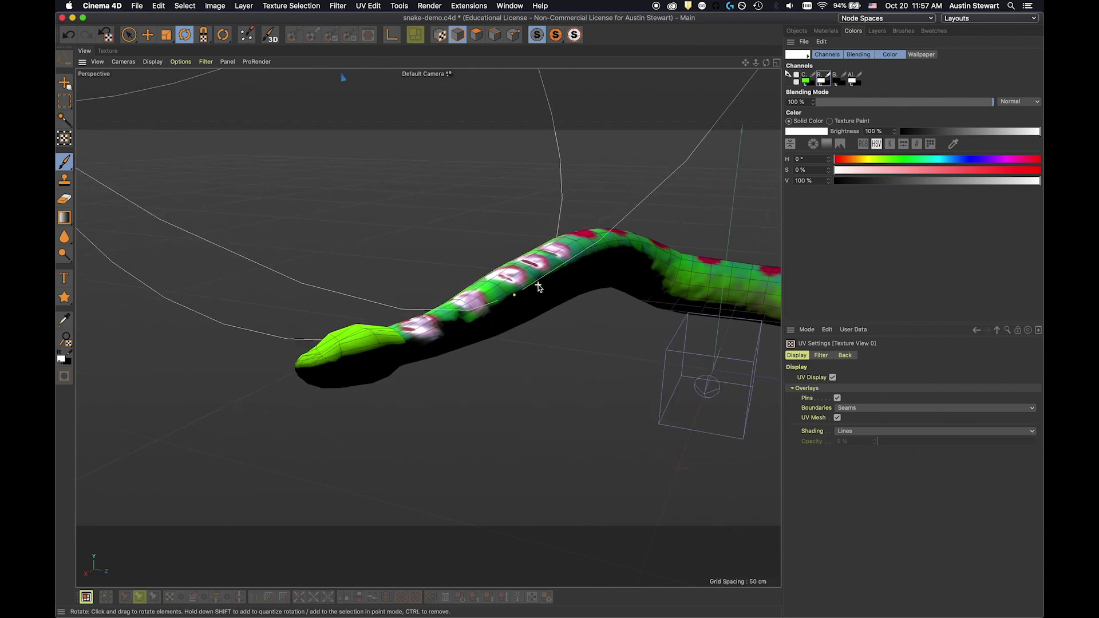
{"action": "scroll", "coordinate": [538, 288], "scroll_direction": "up", "scroll_amount": 4}
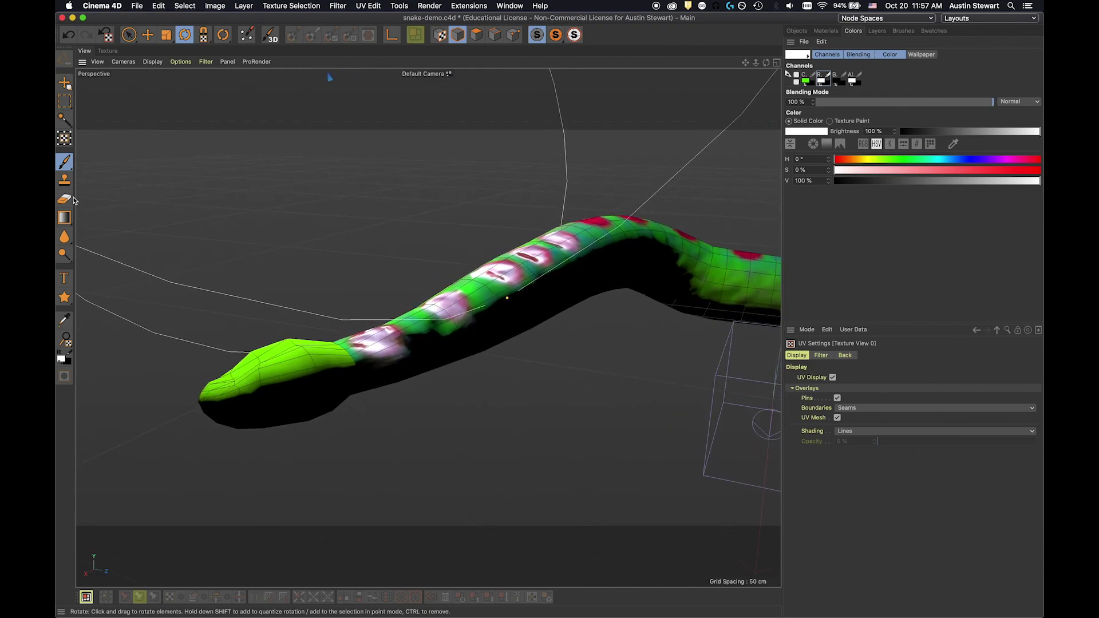
{"action": "left_click", "coordinate": [64, 161]}
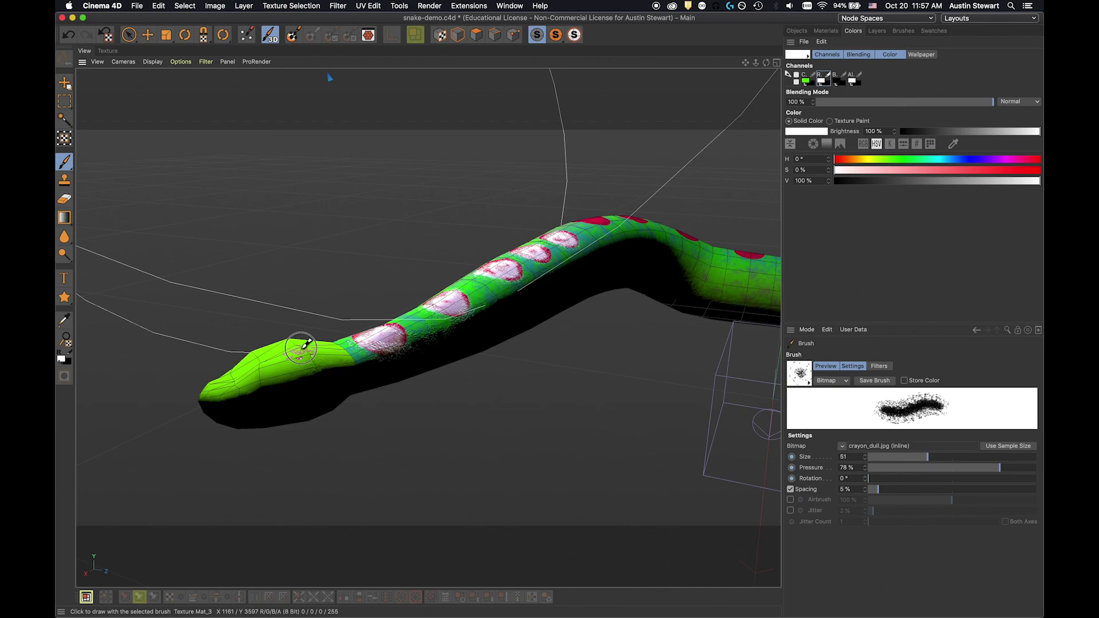
{"action": "mouse_move", "coordinate": [292, 351]}
{"action": "left_mouse_down"}
{"action": "mouse_move", "coordinate": [234, 386]}
{"action": "mouse_move", "coordinate": [312, 358]}
{"action": "mouse_move", "coordinate": [228, 385]}
{"action": "mouse_move", "coordinate": [275, 378]}
{"action": "mouse_move", "coordinate": [269, 390]}
{"action": "mouse_move", "coordinate": [304, 363]}
{"action": "mouse_move", "coordinate": [226, 384]}
{"action": "mouse_move", "coordinate": [320, 337]}
{"action": "left_mouse_up"}
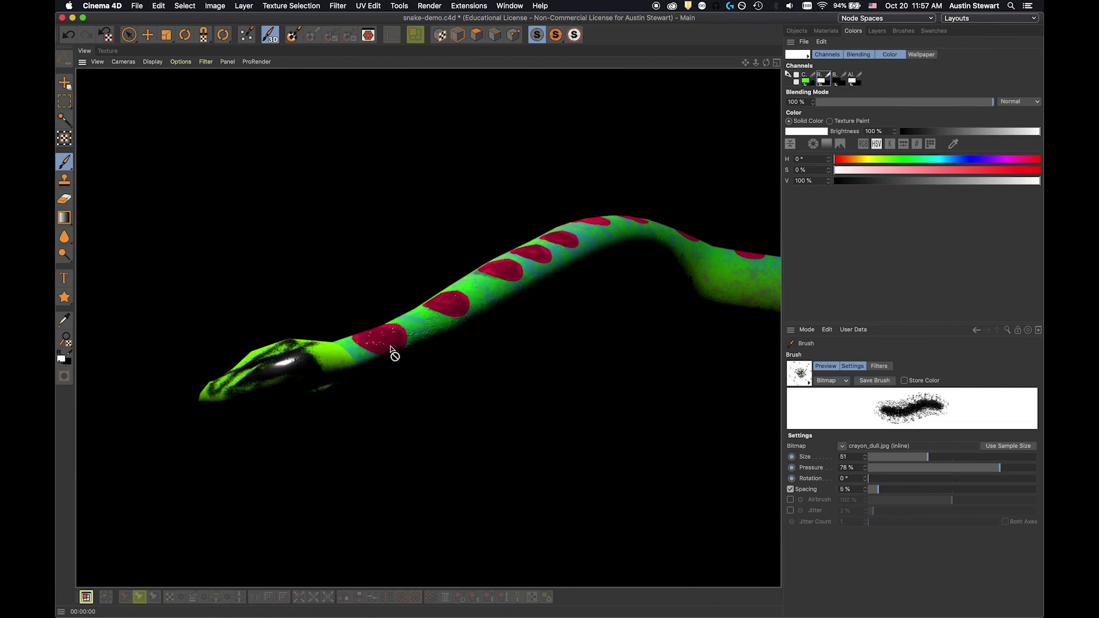
{"action": "left_click", "coordinate": [392, 348]}
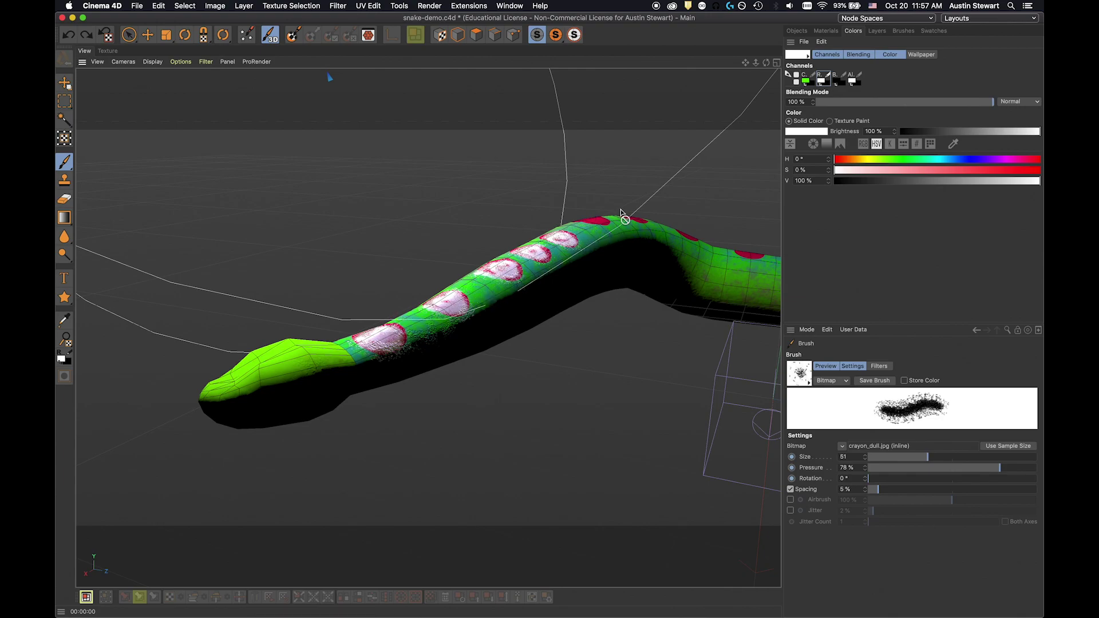
Paint white reflectance over the next unpainted red spot, sixth from the head, and render the view.
{"action": "left_click_drag", "start_coordinate": [603, 219], "coordinate": [584, 294], "text": "alt"}
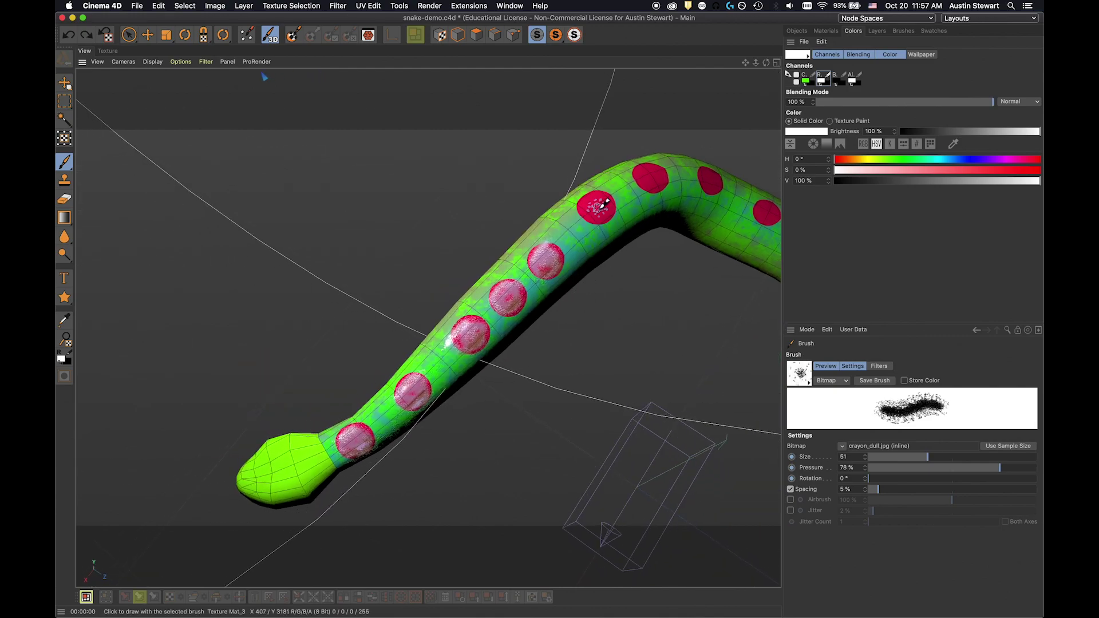
{"action": "left_click_drag", "start_coordinate": [597, 201], "coordinate": [596, 208]}
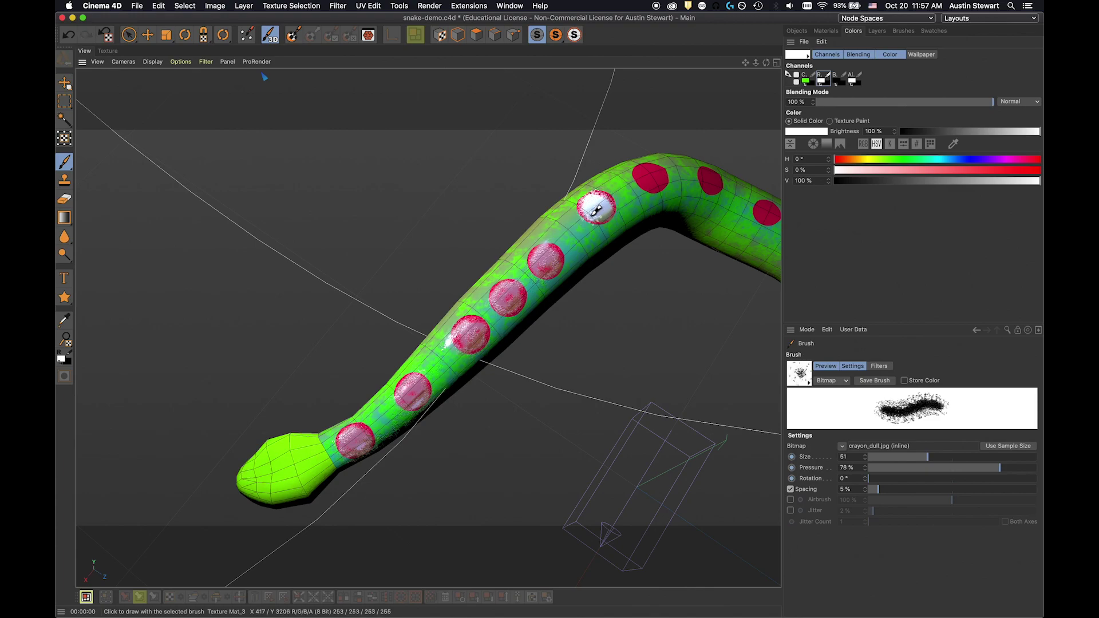
{"action": "key", "text": "space"}
{"action": "key", "text": "ctrl+r"}
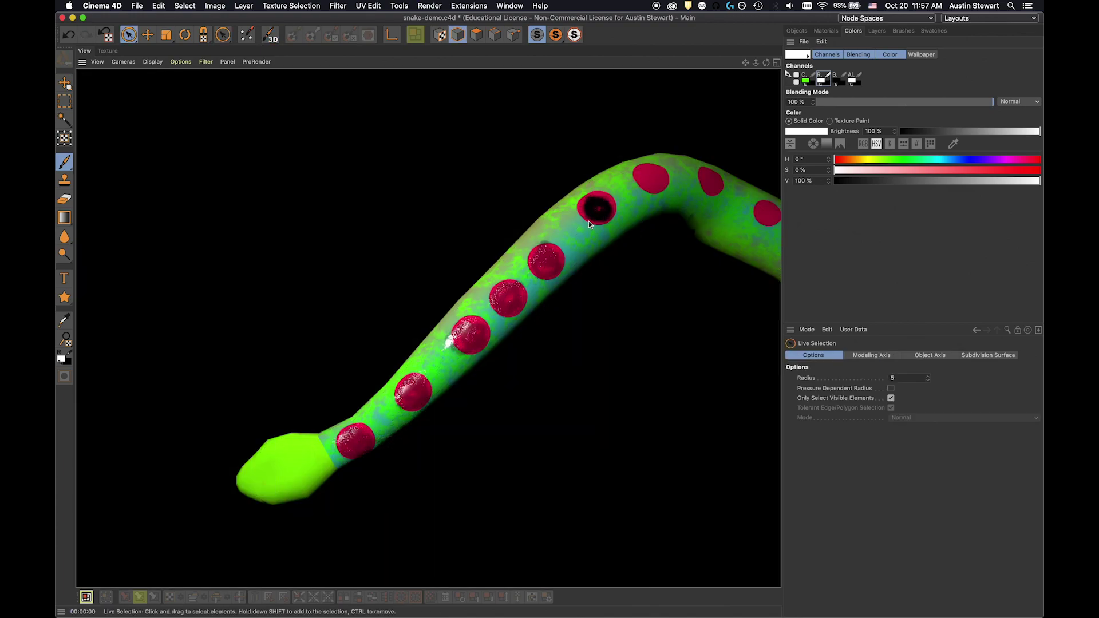
Render the white-reflectance spot close up from several low angles and compare it with the neighbouring spots.
{"action": "scroll", "coordinate": [596, 215], "scroll_direction": "up", "scroll_amount": 6}
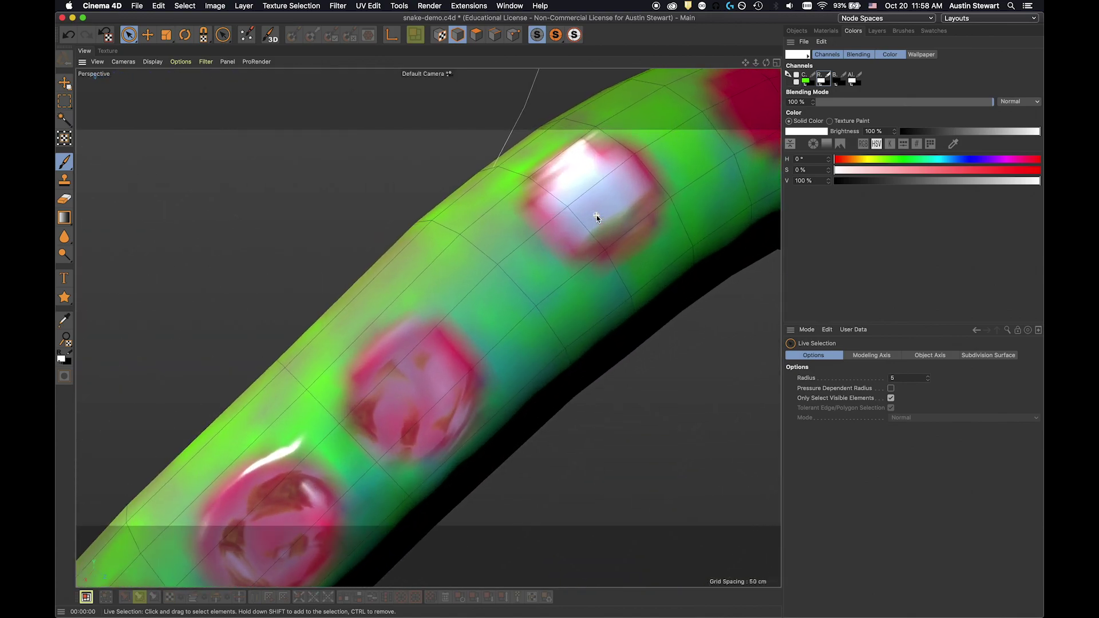
{"action": "left_click_drag", "start_coordinate": [594, 211], "coordinate": [575, 167], "text": "alt"}
{"action": "key", "text": "ctrl+r"}
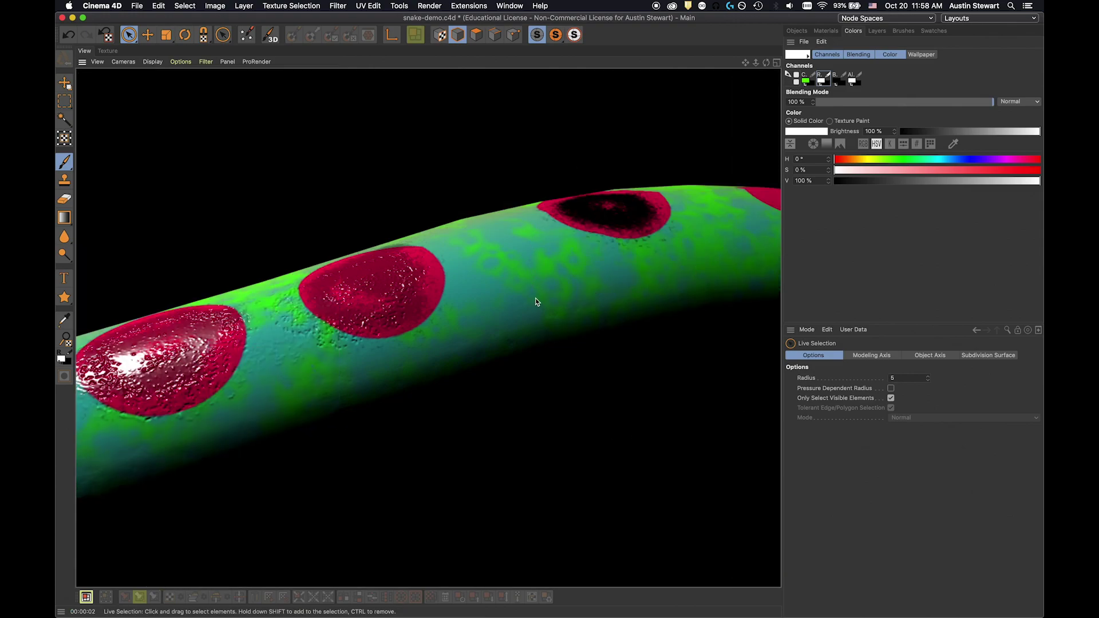
{"action": "left_click_drag", "start_coordinate": [571, 284], "coordinate": [471, 263], "text": "alt"}
{"action": "key", "text": "ctrl+r"}
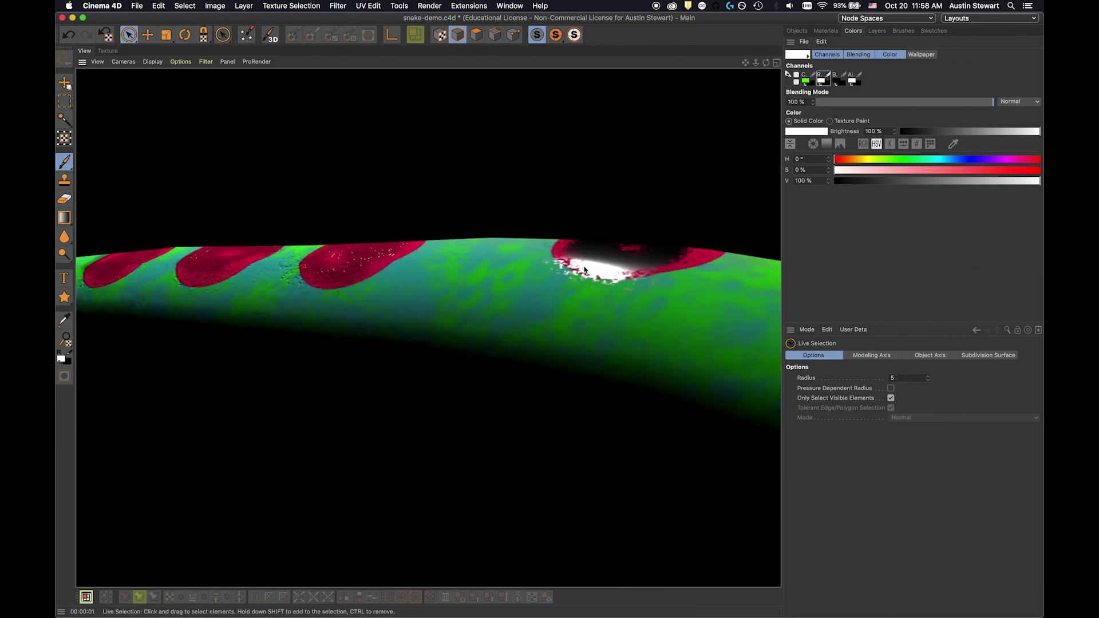
{"action": "mouse_move", "coordinate": [595, 283]}
{"action": "left_mouse_down", "text": "alt"}
{"action": "mouse_move", "coordinate": [589, 269]}
{"action": "mouse_move", "coordinate": [586, 283]}
{"action": "left_mouse_up", "text": "alt"}
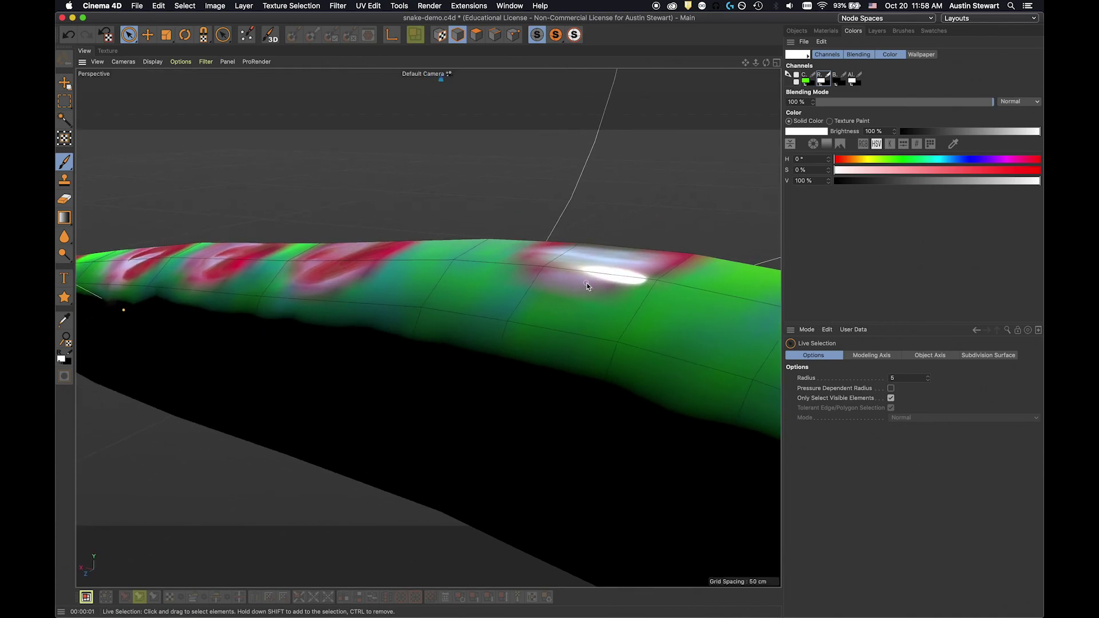
{"action": "key", "text": "ctrl+r"}
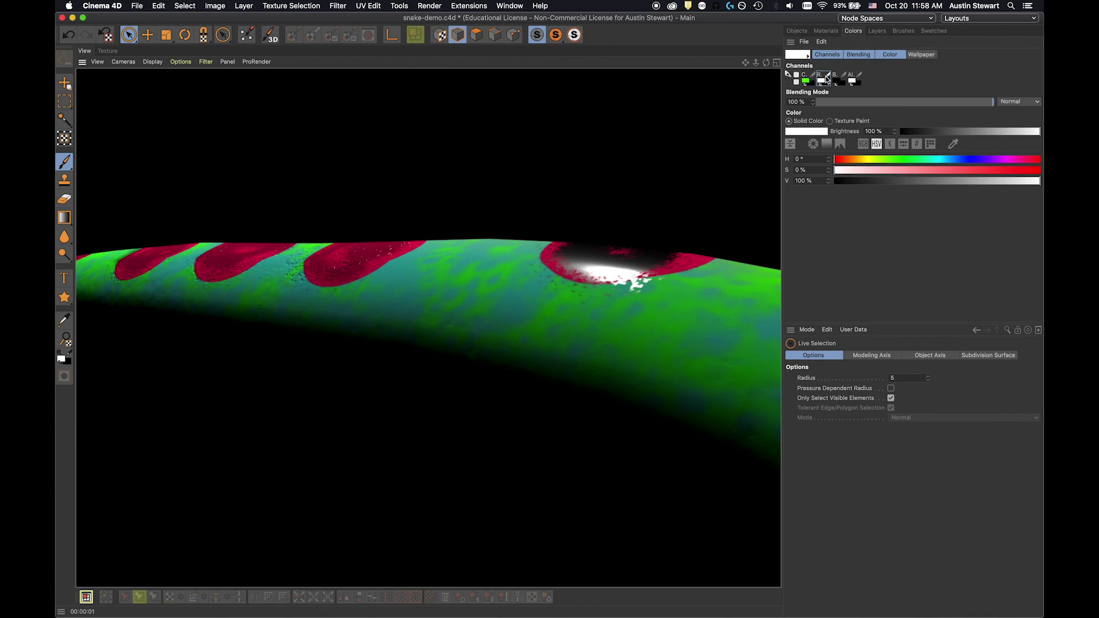
Add two new layers above the Background of the reflectance texture Mat_3.tif and select the lower one.
{"action": "left_click", "coordinate": [878, 30]}
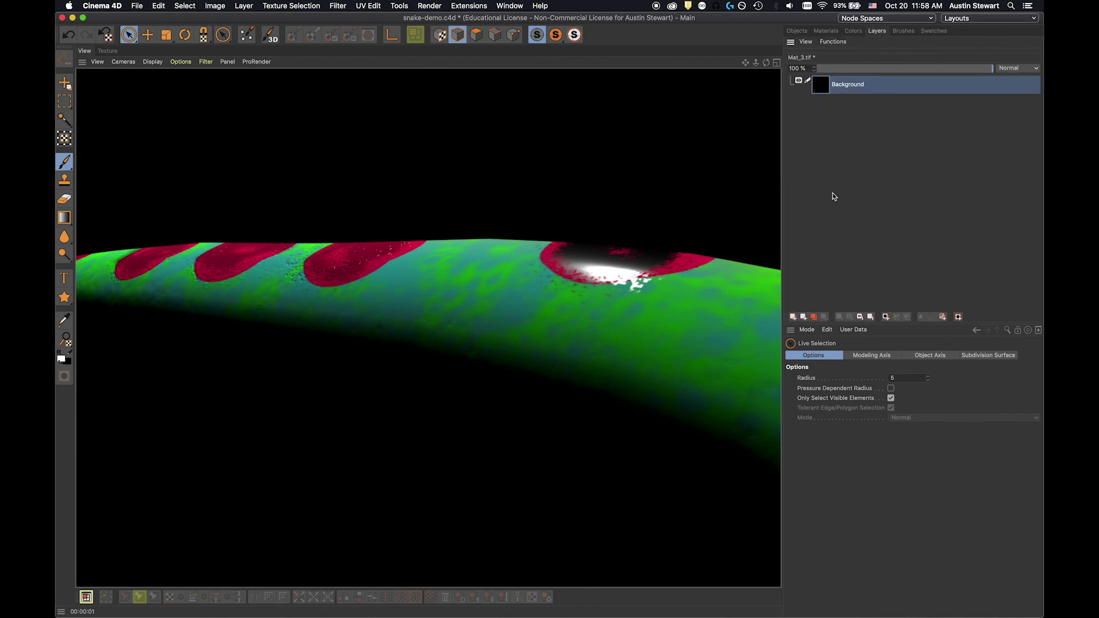
{"action": "left_click", "coordinate": [793, 317]}
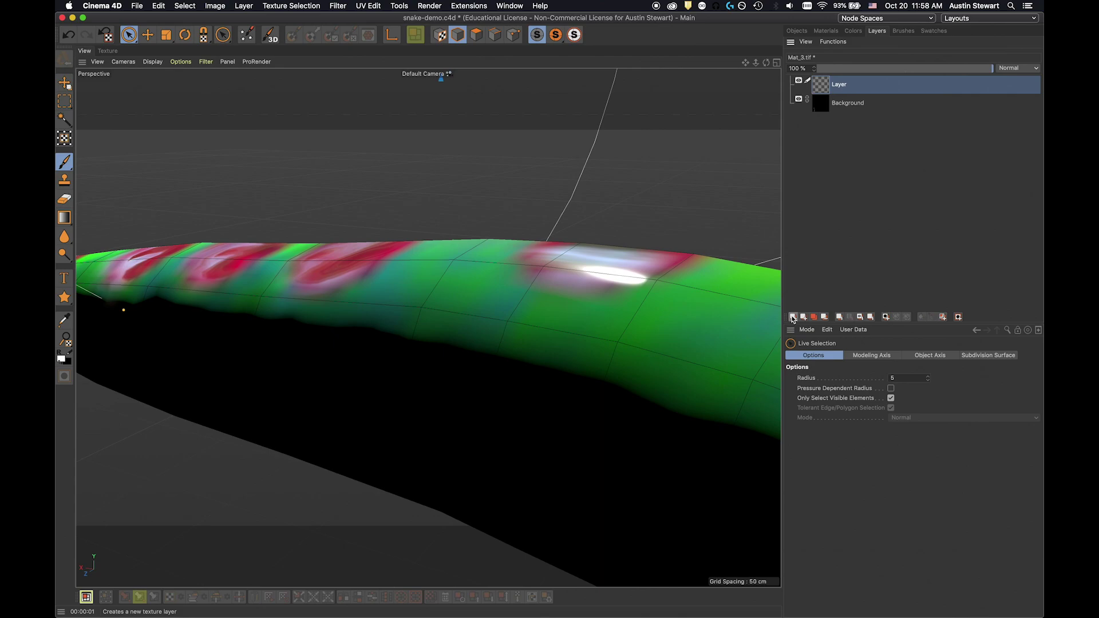
{"action": "left_click", "coordinate": [793, 316]}
{"action": "left_click", "coordinate": [838, 103]}
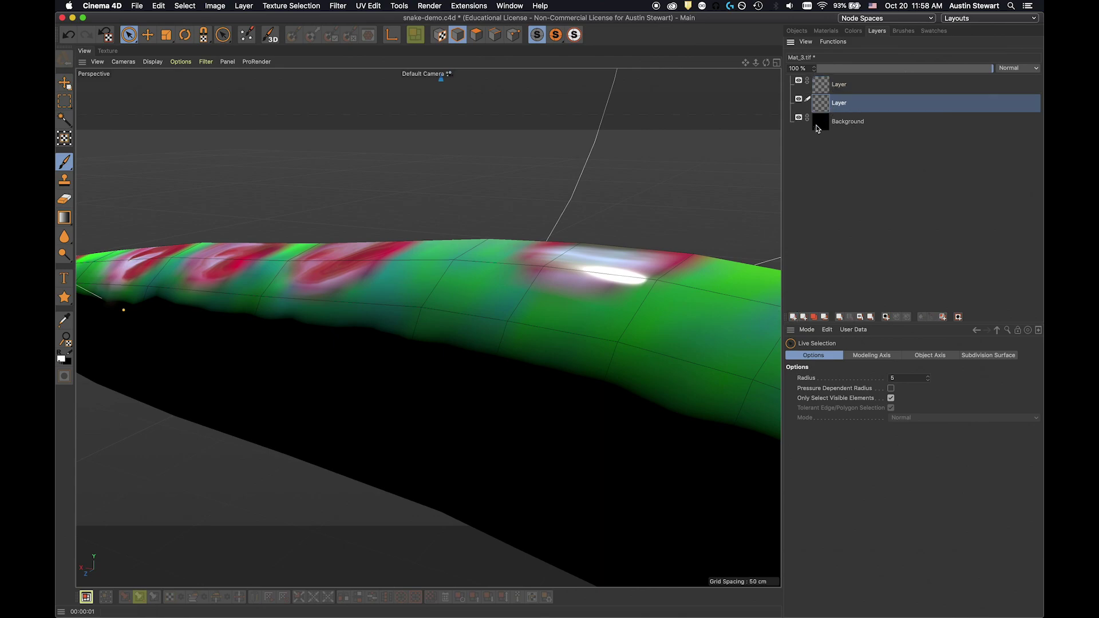
Move the Background layer above the lower new layer and return it to the base of the layer stack.
{"action": "left_click", "coordinate": [836, 125]}
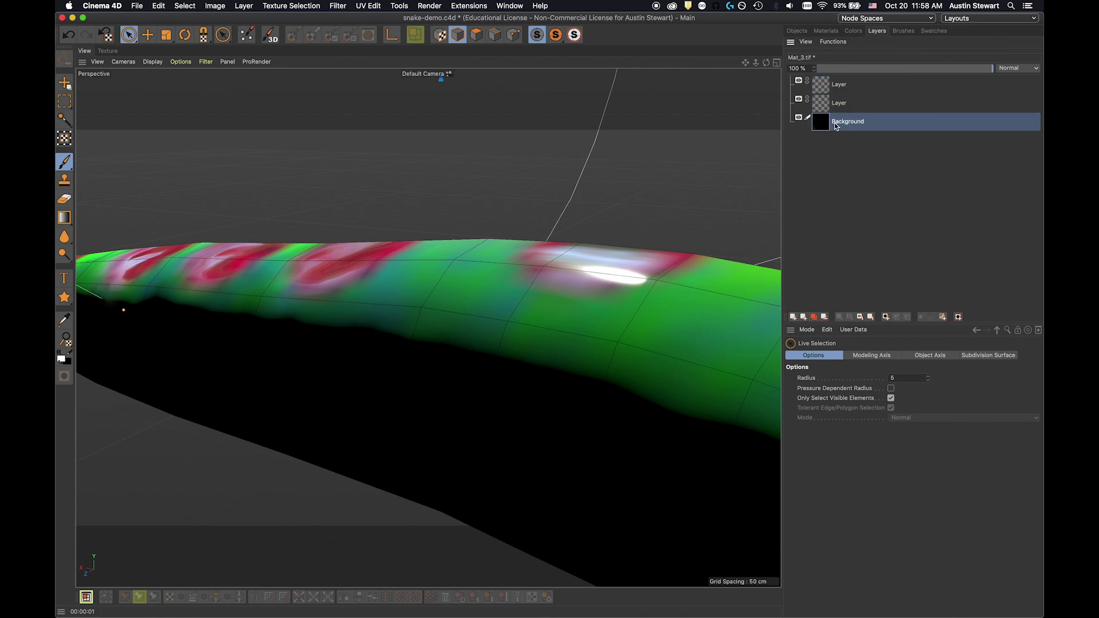
{"action": "left_click_drag", "start_coordinate": [824, 126], "coordinate": [821, 101]}
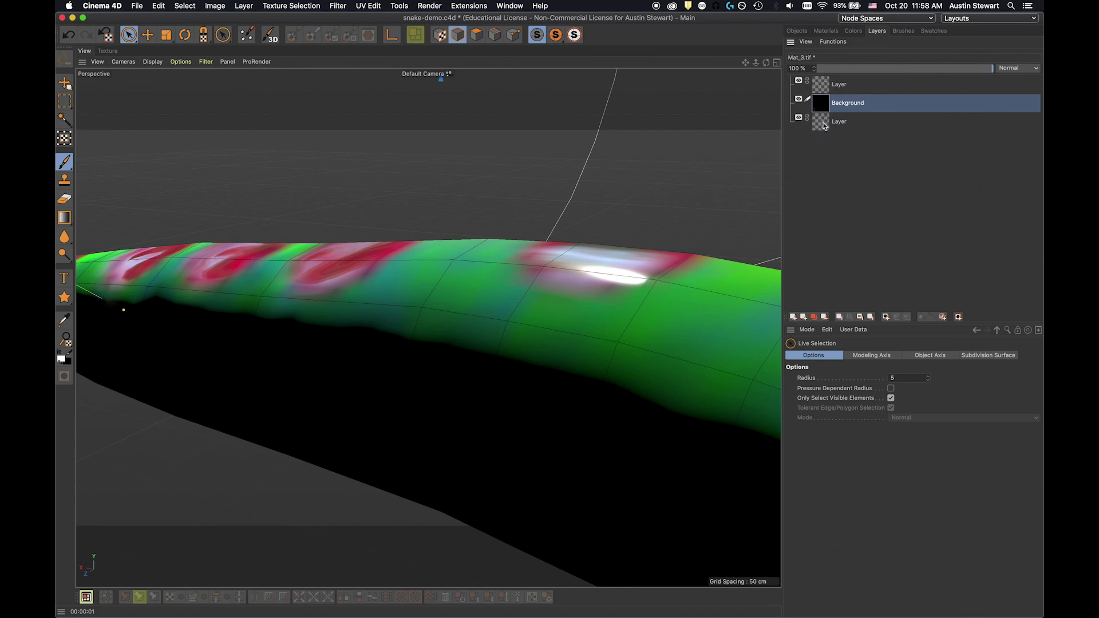
{"action": "left_click_drag", "start_coordinate": [822, 105], "coordinate": [821, 129]}
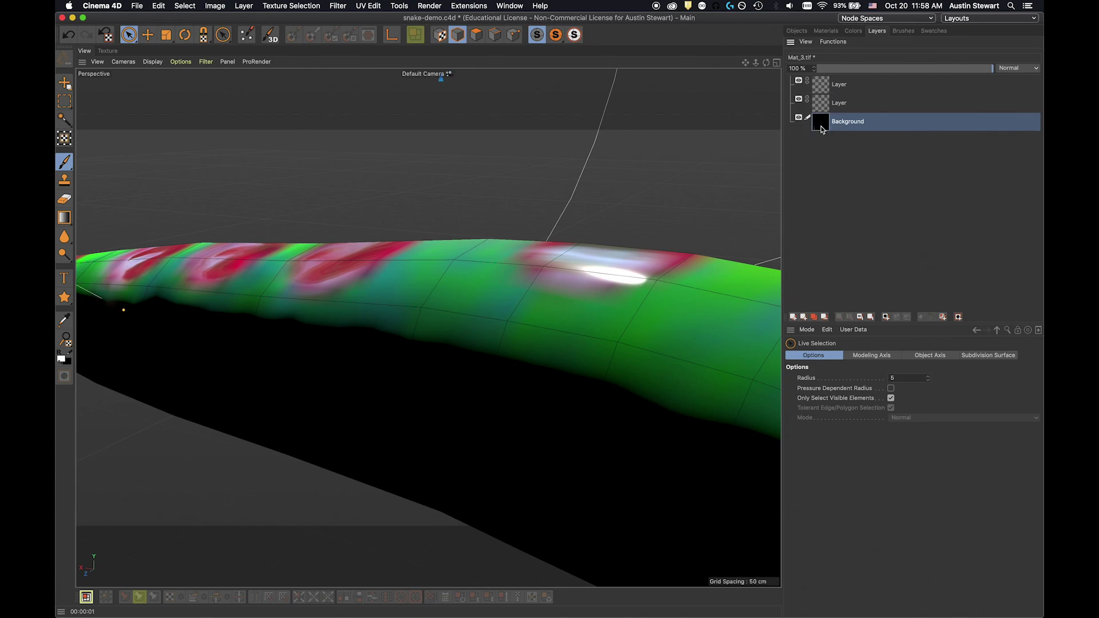
Fill the new layer directly above Background in the reflectance texture with 50% grey.
{"action": "left_click", "coordinate": [821, 108]}
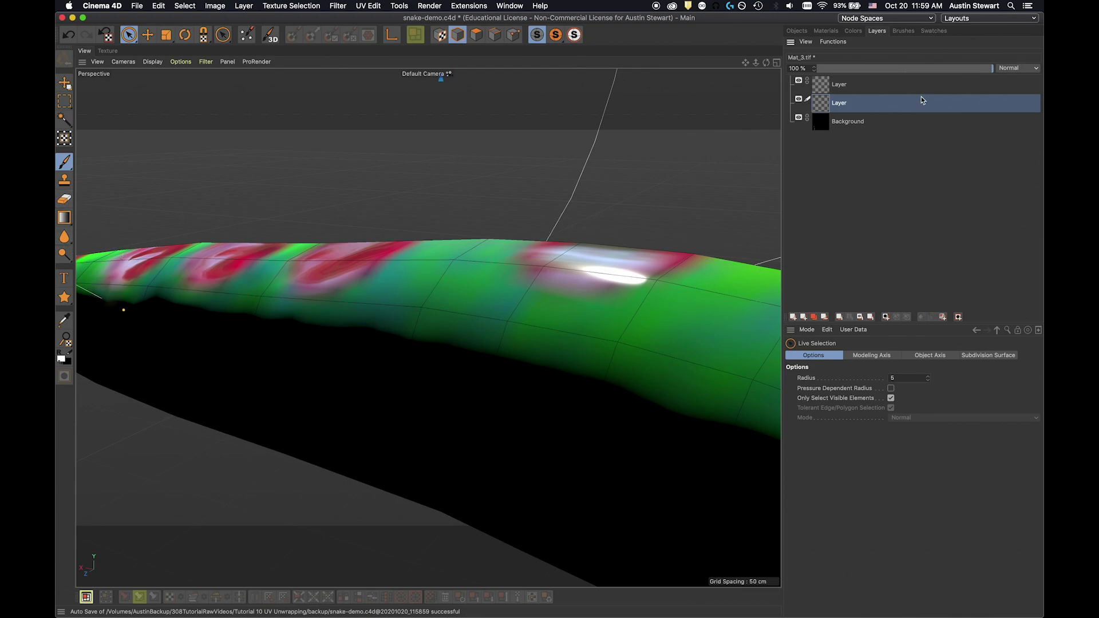
{"action": "left_click", "coordinate": [852, 31]}
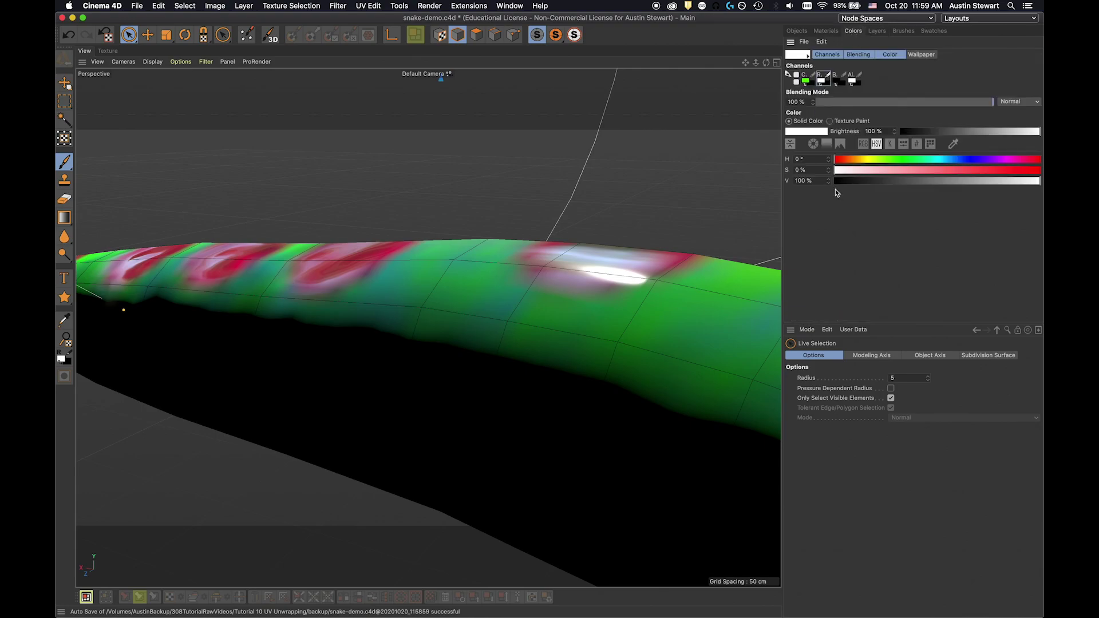
{"action": "left_click", "coordinate": [923, 182]}
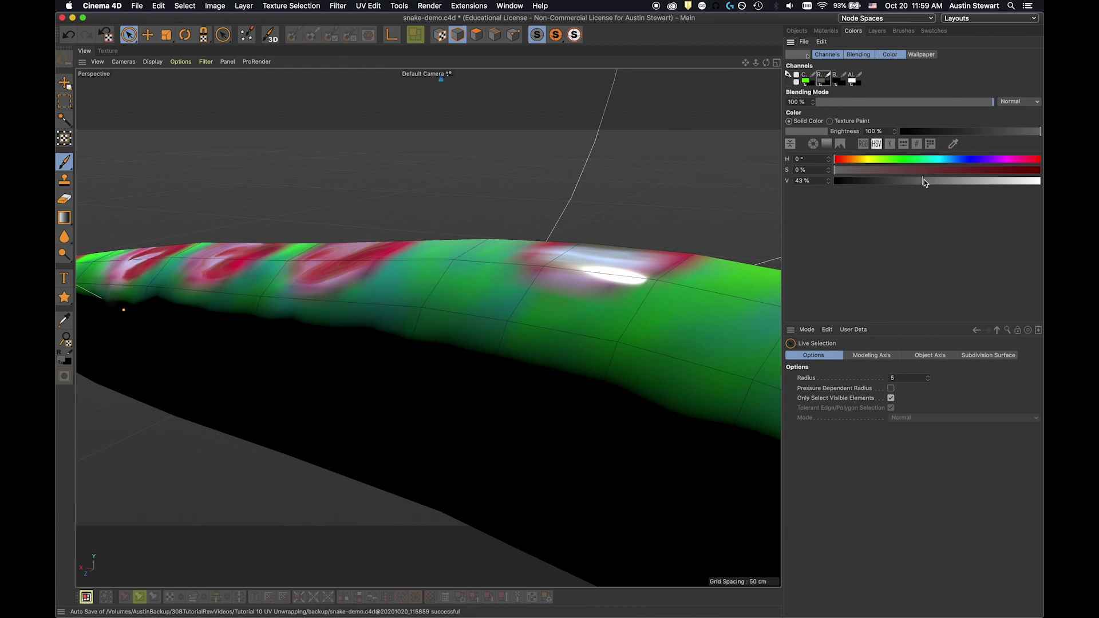
{"action": "left_click", "coordinate": [937, 181]}
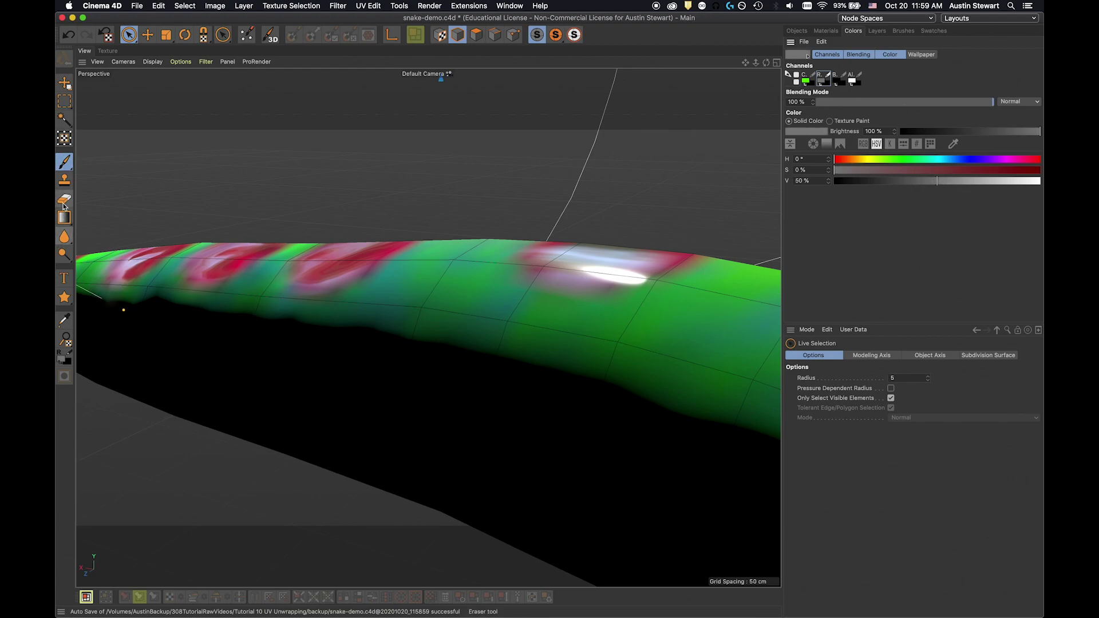
{"action": "left_click_drag", "start_coordinate": [64, 219], "coordinate": [111, 267]}
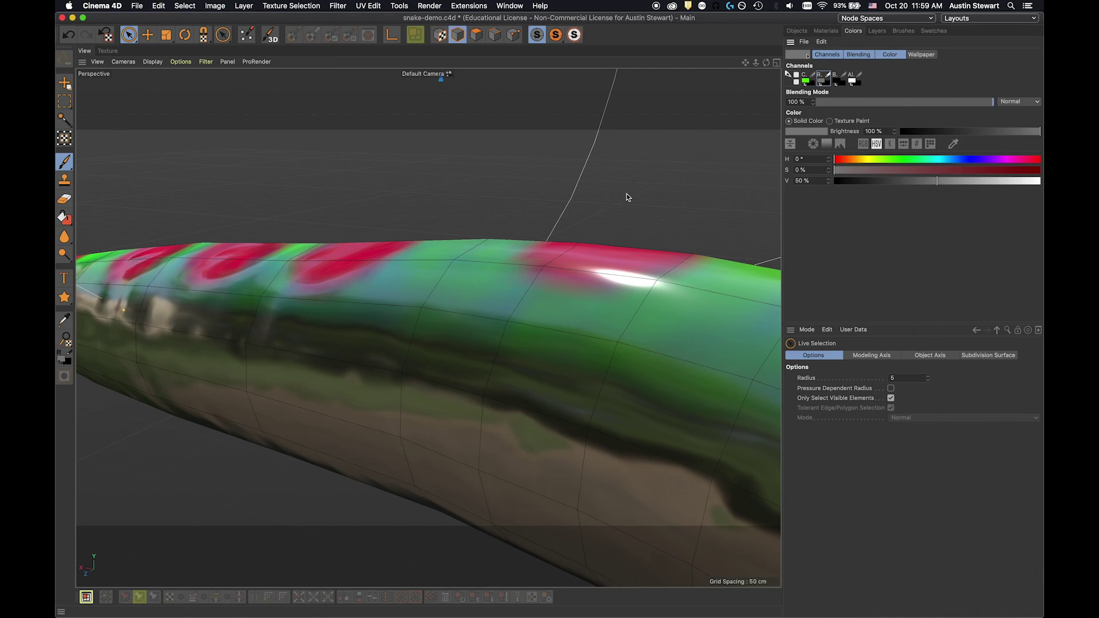
Render the snake in the viewport at successively wider views to examine its reflective areas.
{"action": "key", "text": "super+r"}
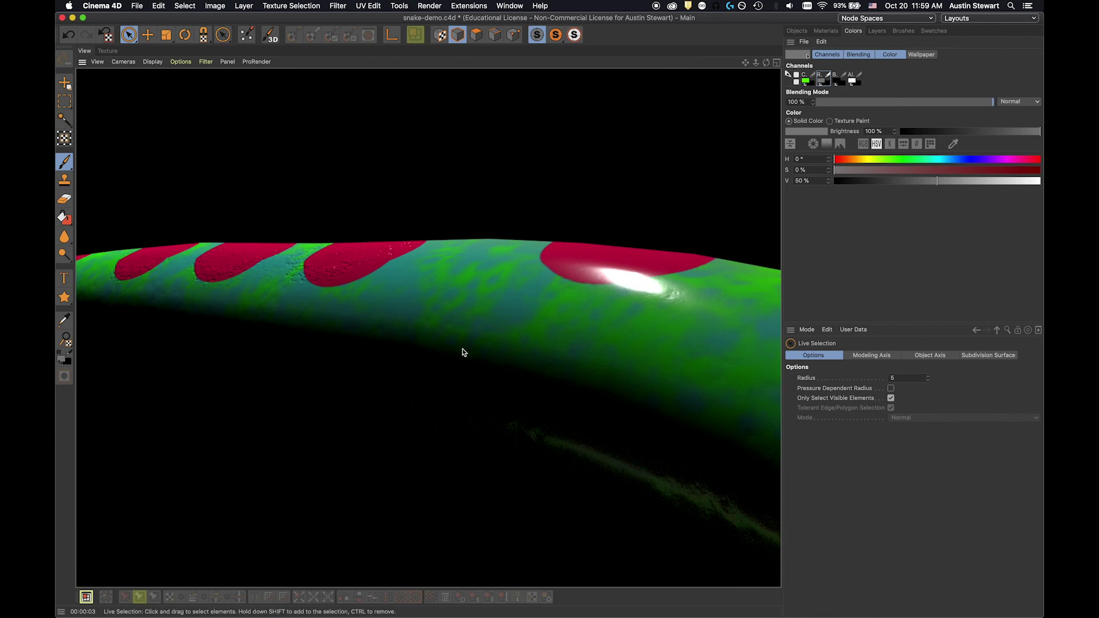
{"action": "scroll", "coordinate": [423, 348], "scroll_direction": "down", "scroll_amount": 6}
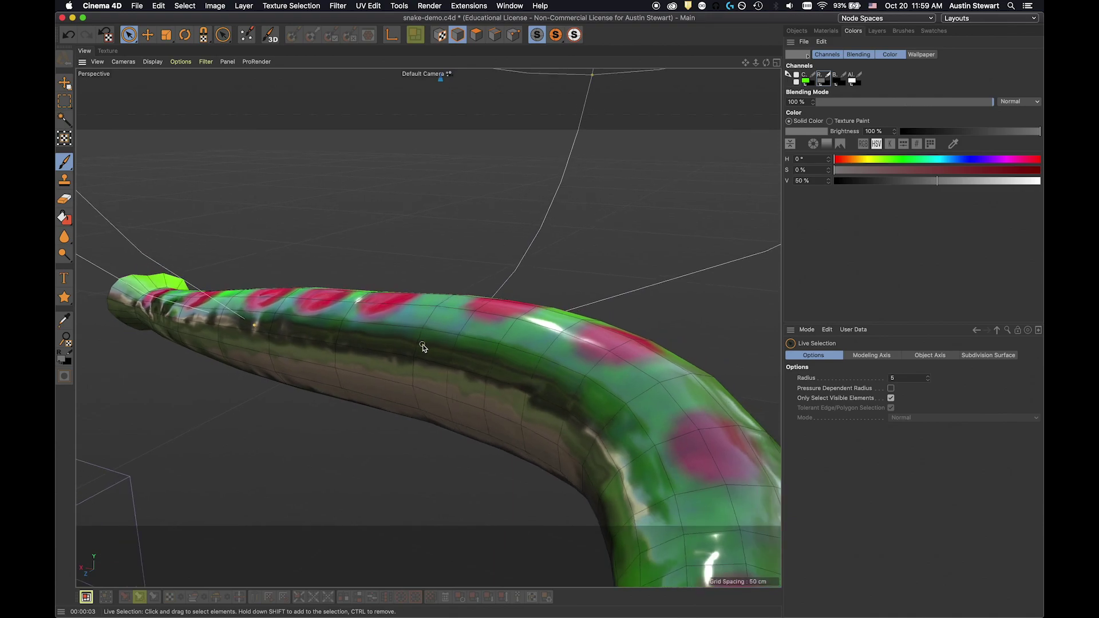
{"action": "key", "text": "super+r"}
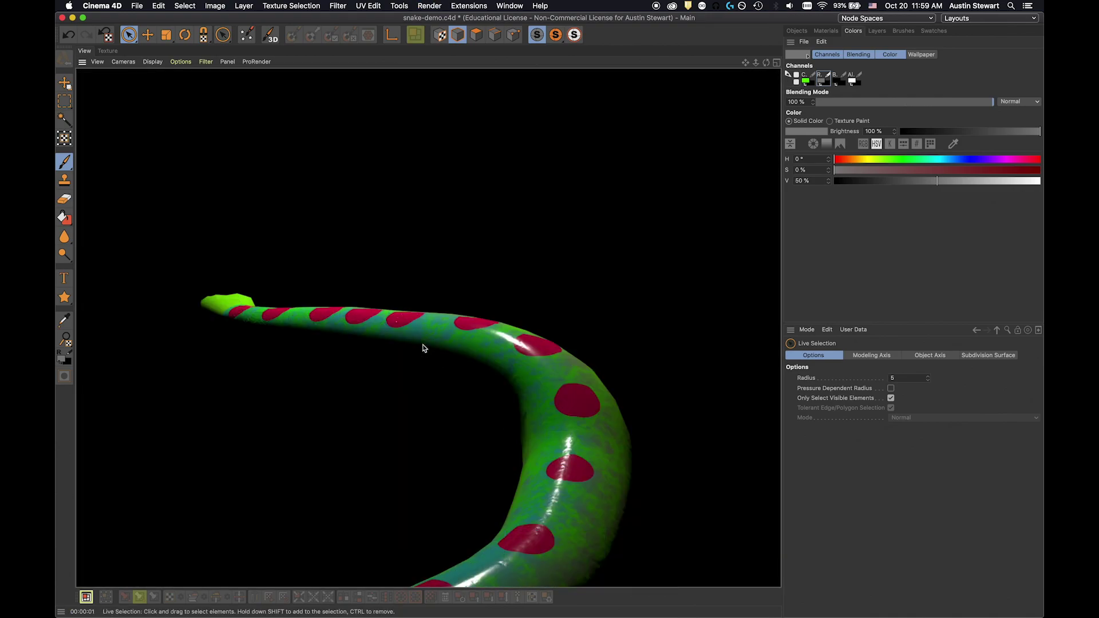
{"action": "scroll", "coordinate": [423, 348], "scroll_direction": "down", "scroll_amount": 5}
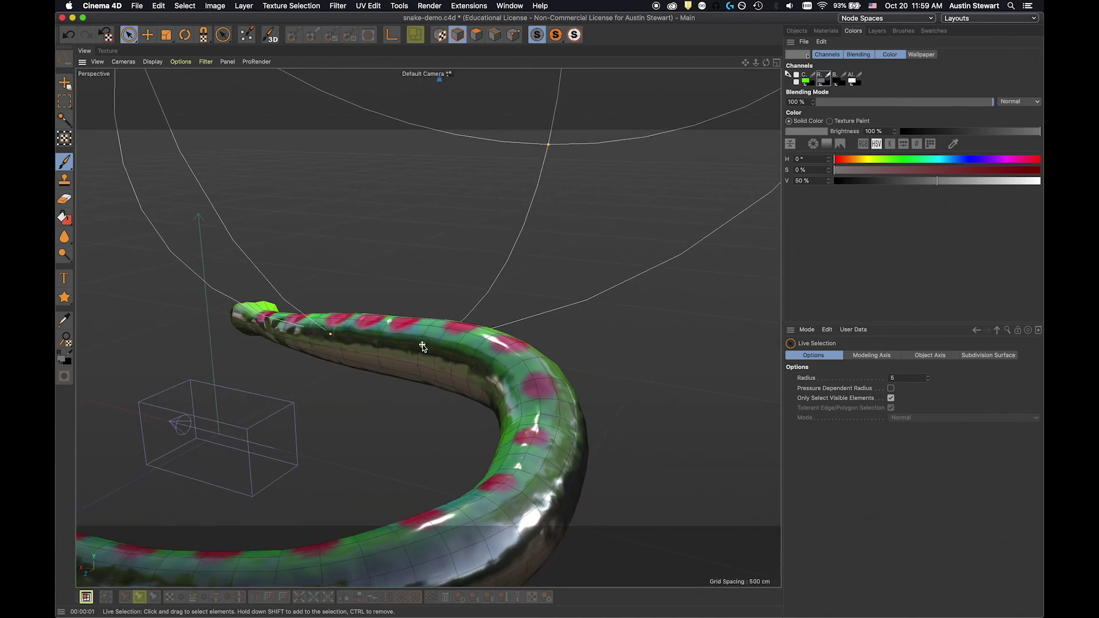
{"action": "key", "text": "super+r"}
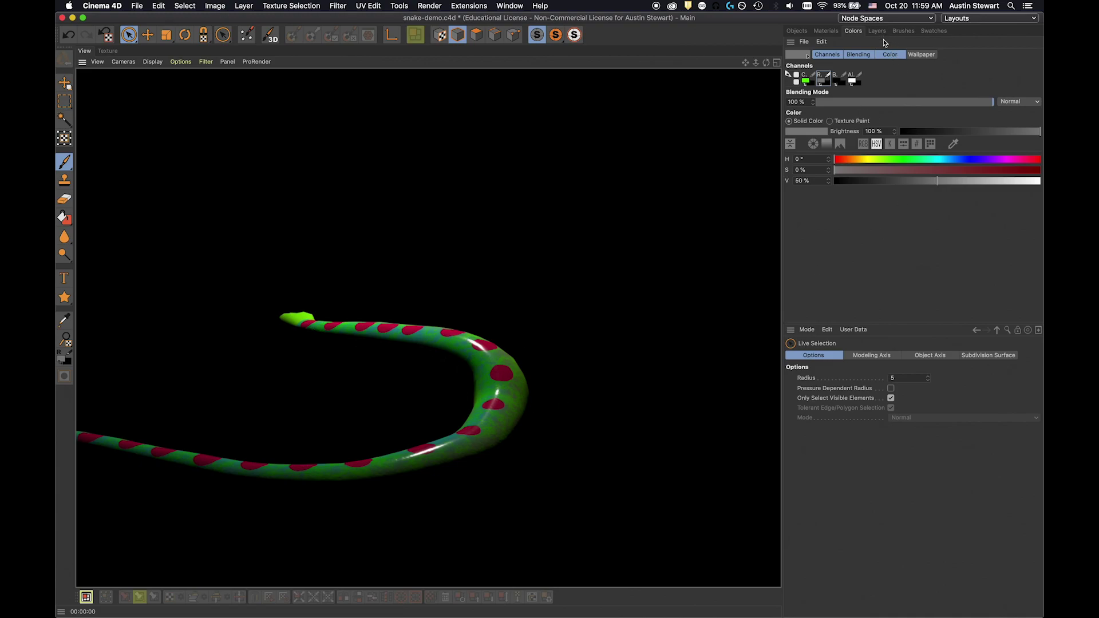
Add a Beckmann layer to the reflectance channel of the Mat.1 material.
{"action": "left_click", "coordinate": [824, 31]}
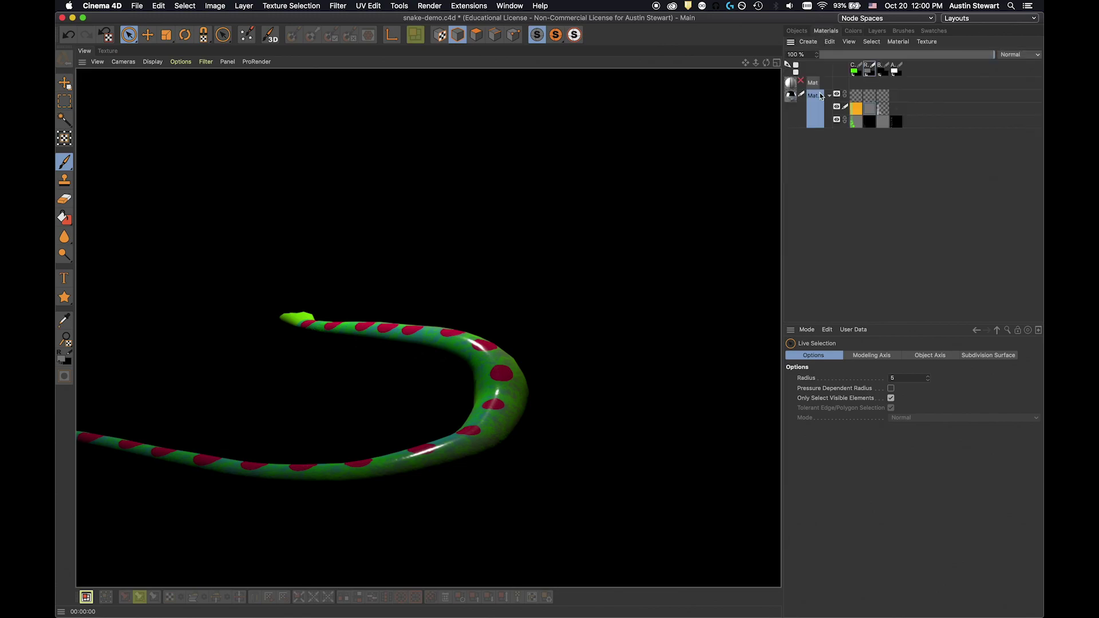
{"action": "left_click", "coordinate": [791, 98]}
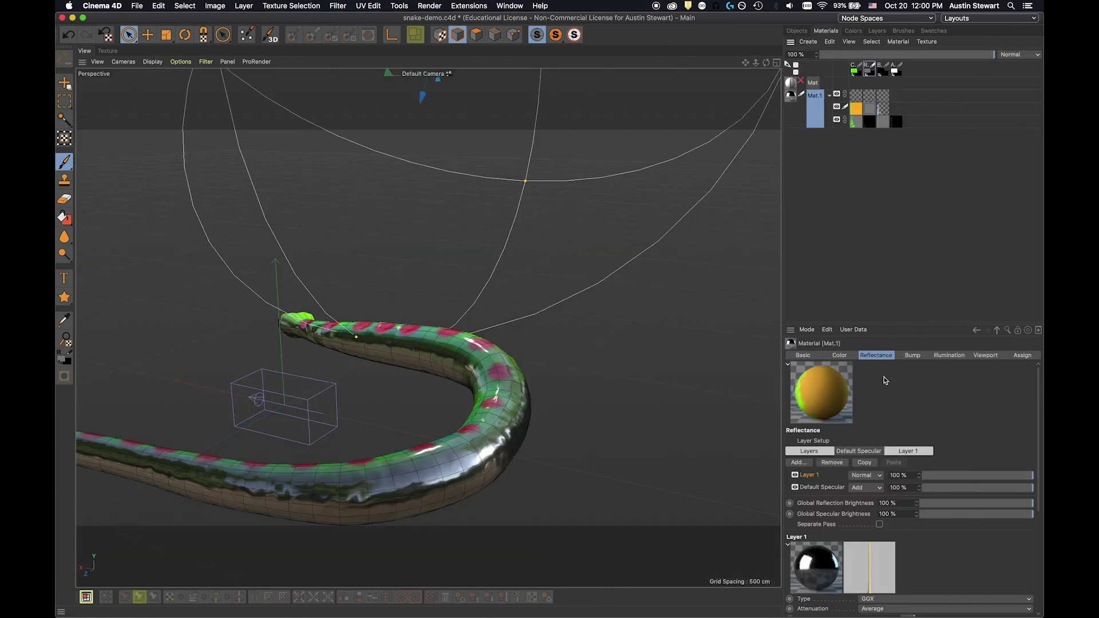
{"action": "left_click", "coordinate": [798, 464]}
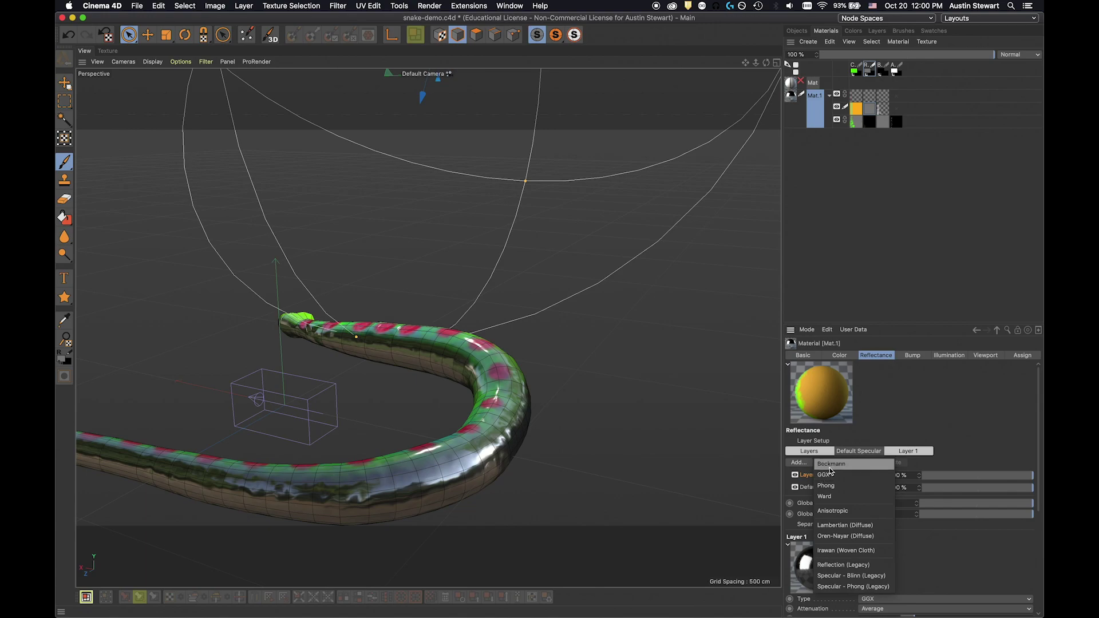
{"action": "left_click", "coordinate": [831, 466]}
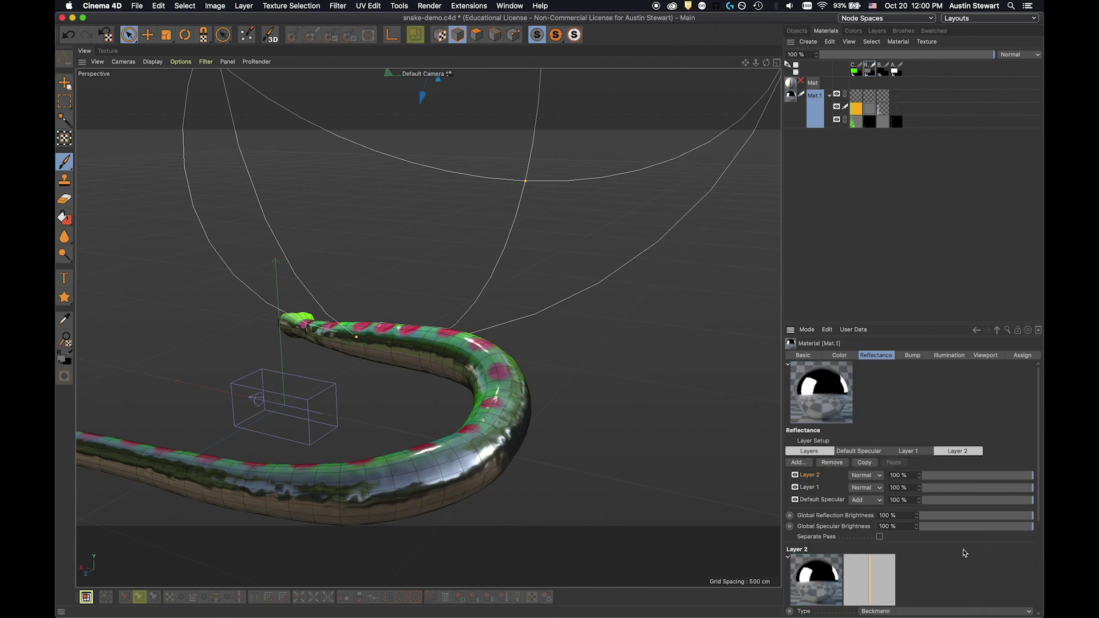
Set reflectance Layer 2 to 79% roughness and 51% specular strength, with its blending mode on Add.
{"action": "scroll", "coordinate": [965, 553], "scroll_direction": "down", "scroll_amount": 3}
{"action": "left_click_drag", "start_coordinate": [923, 492], "coordinate": [1007, 497]}
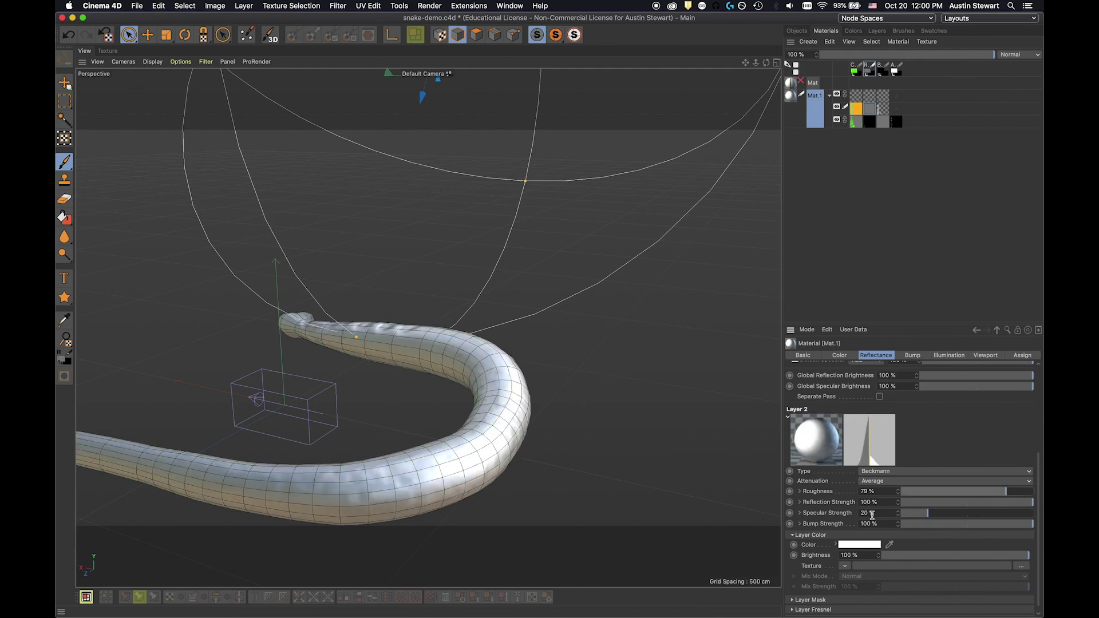
{"action": "left_click", "coordinate": [970, 513]}
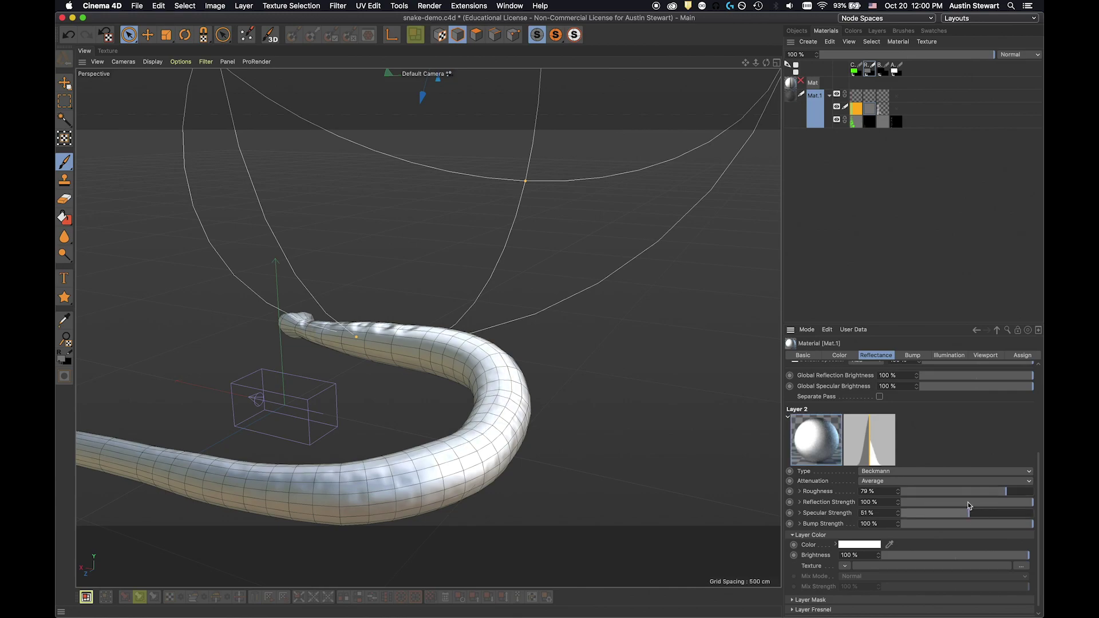
{"action": "scroll", "coordinate": [869, 424], "scroll_direction": "up", "scroll_amount": 3}
{"action": "left_click", "coordinate": [869, 414]}
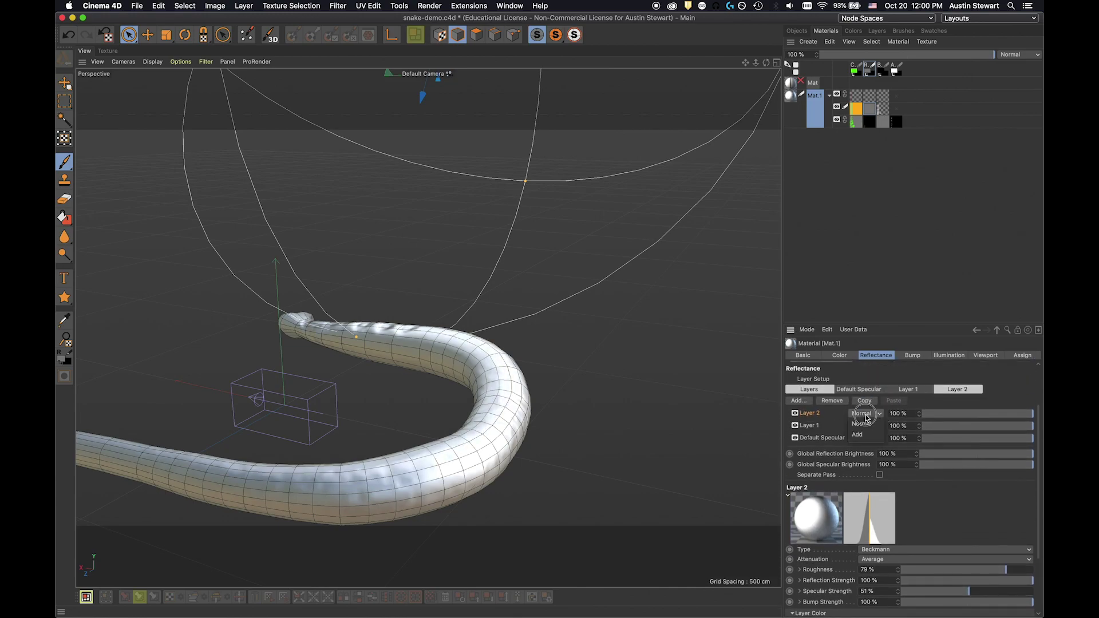
{"action": "left_click", "coordinate": [865, 438]}
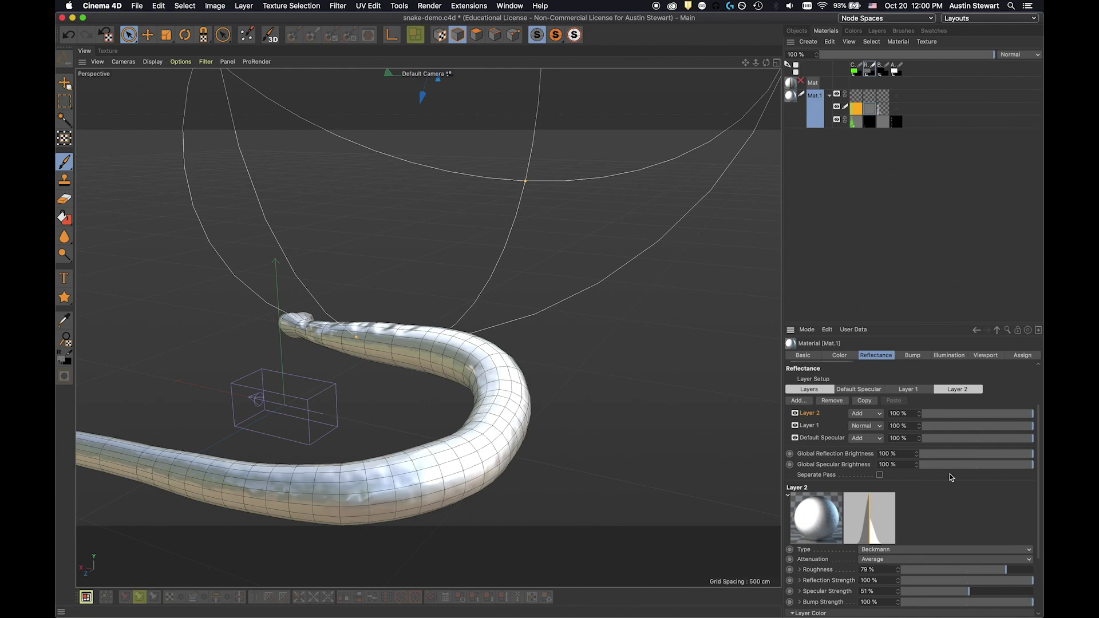
Create a black 4070 x 4096 pixel RGB texture named Mat_4 for reflectance Layer 2 of Mat.1.
{"action": "left_click", "coordinate": [926, 42]}
{"action": "mouse_move", "coordinate": [935, 58]}
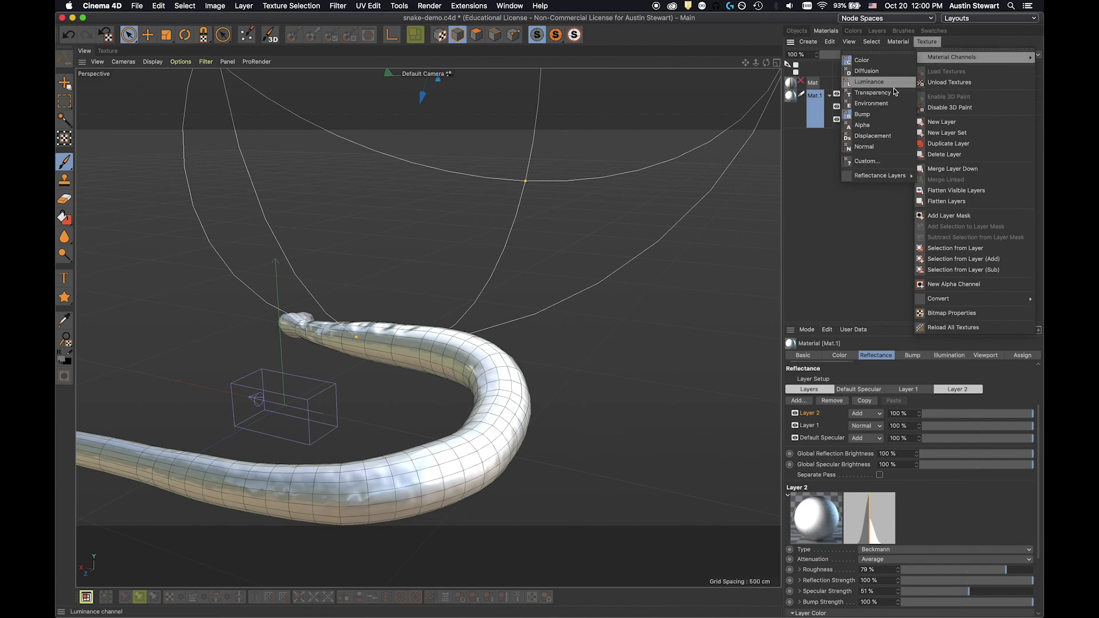
{"action": "mouse_move", "coordinate": [905, 175]}
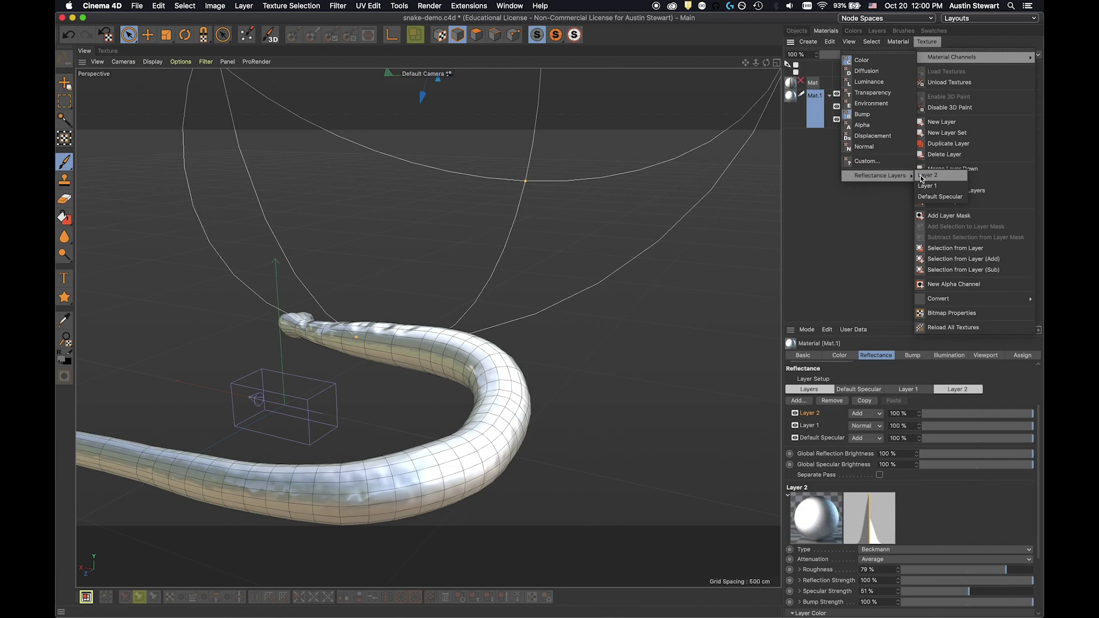
{"action": "left_click", "coordinate": [921, 176]}
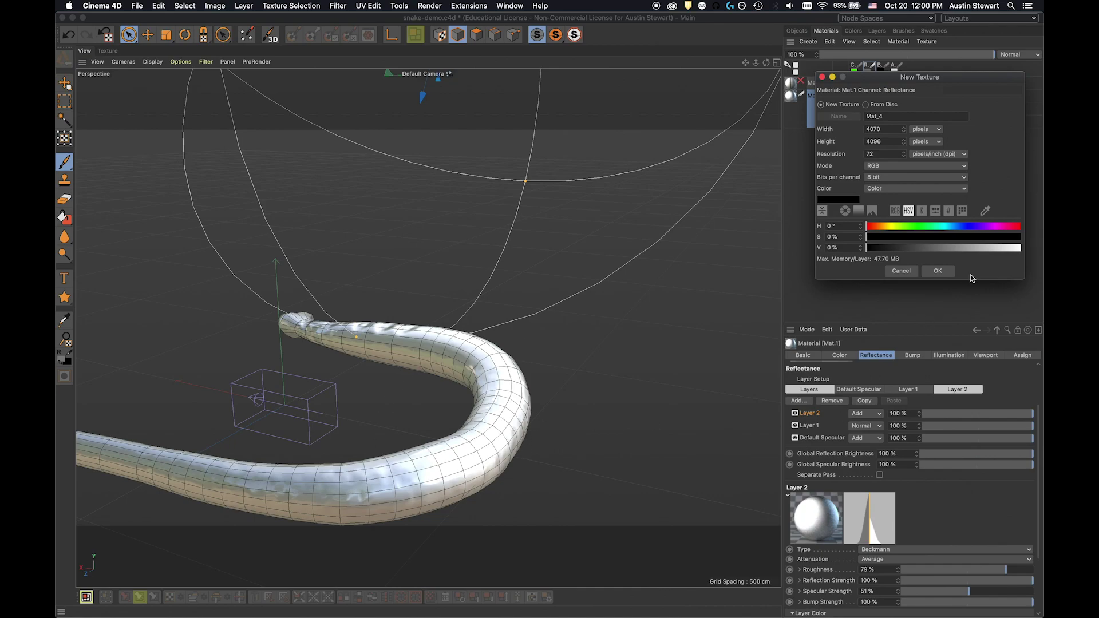
{"action": "left_click", "coordinate": [937, 272]}
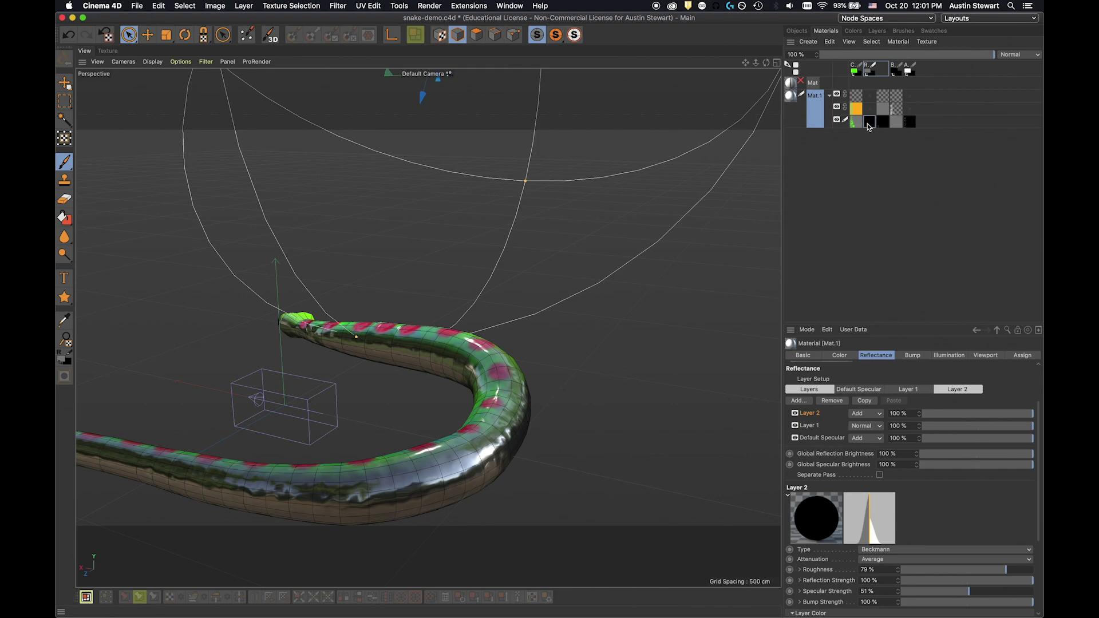
Select the new reflectance texture Mat_4.tif and add a layer above its Background.
{"action": "left_click", "coordinate": [880, 124]}
{"action": "left_click", "coordinate": [869, 123]}
{"action": "left_click", "coordinate": [877, 32]}
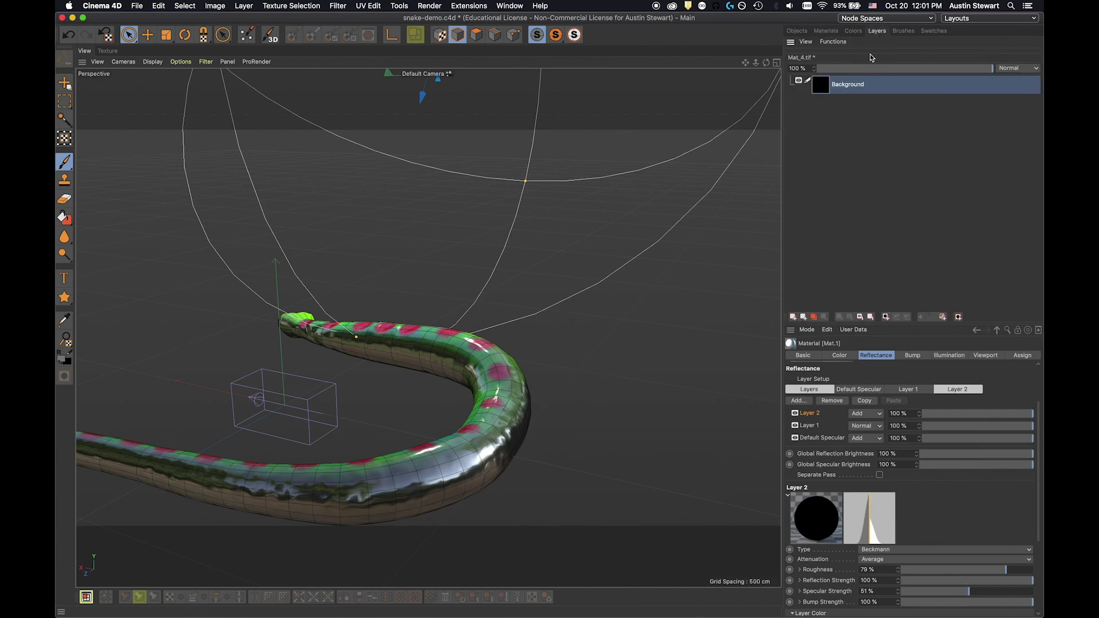
{"action": "left_click", "coordinate": [793, 317]}
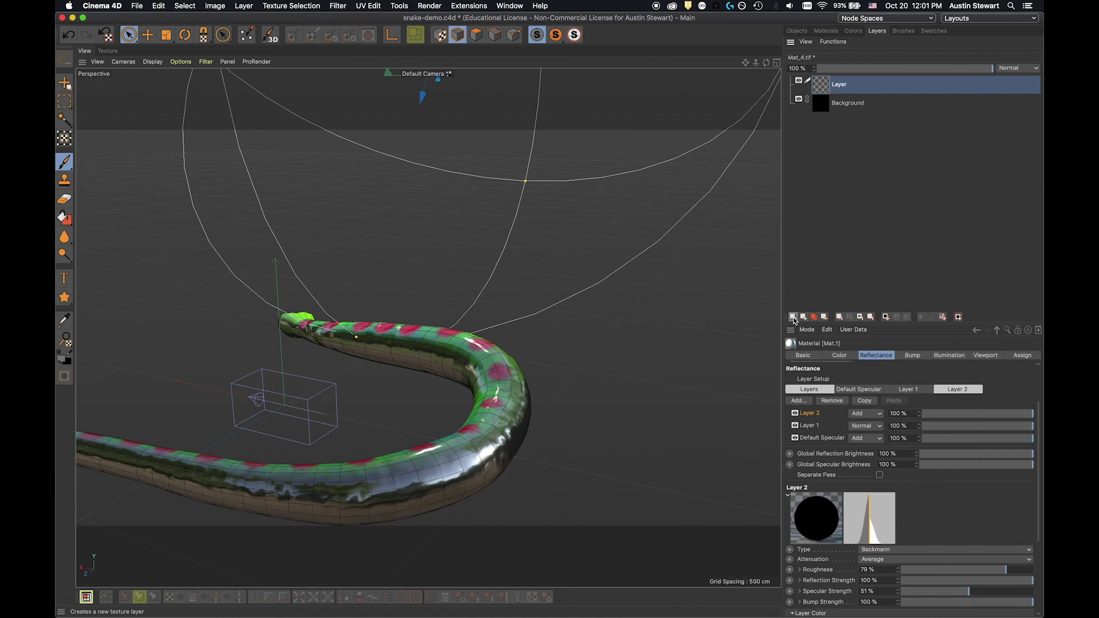
{"action": "left_click", "coordinate": [824, 31]}
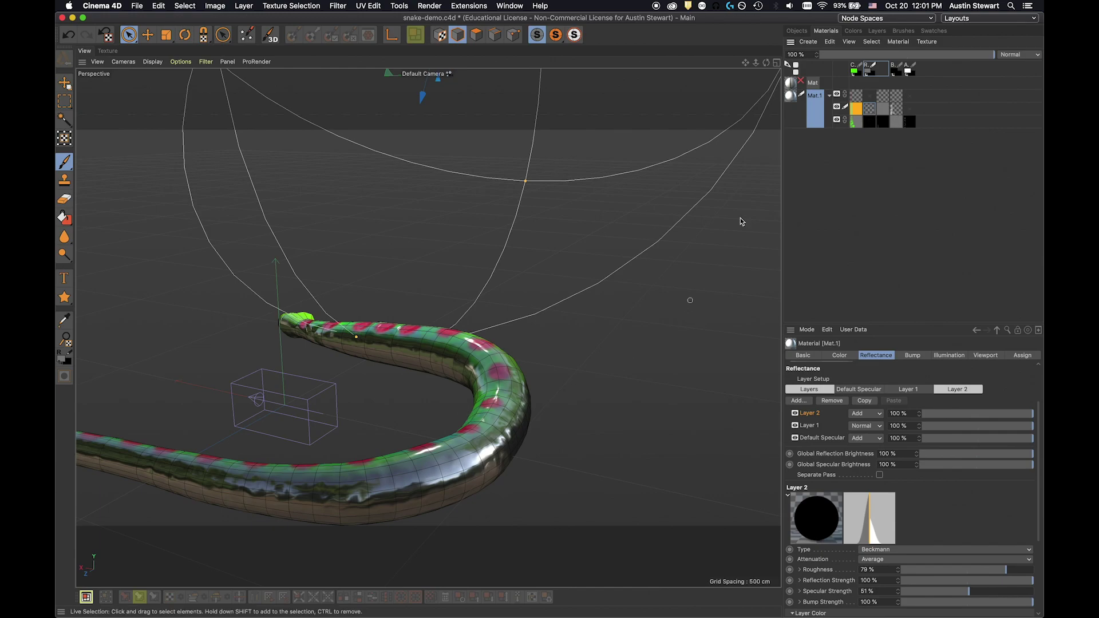
Set the reflectance paint color to a light grey with a value of 78%.
{"action": "left_click", "coordinate": [853, 31]}
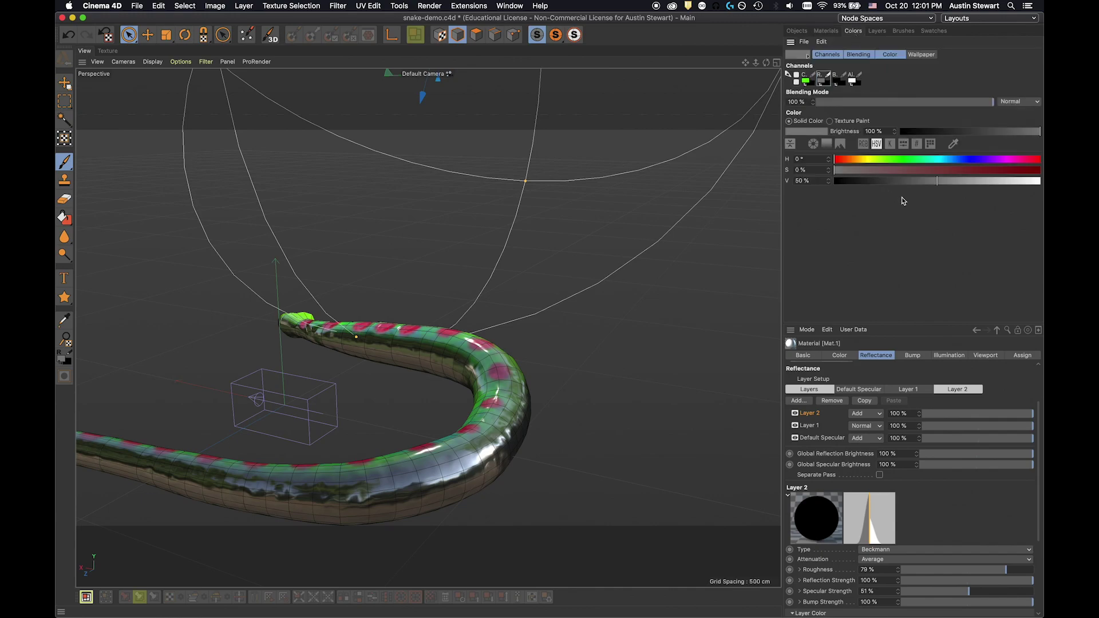
{"action": "left_click", "coordinate": [1009, 181]}
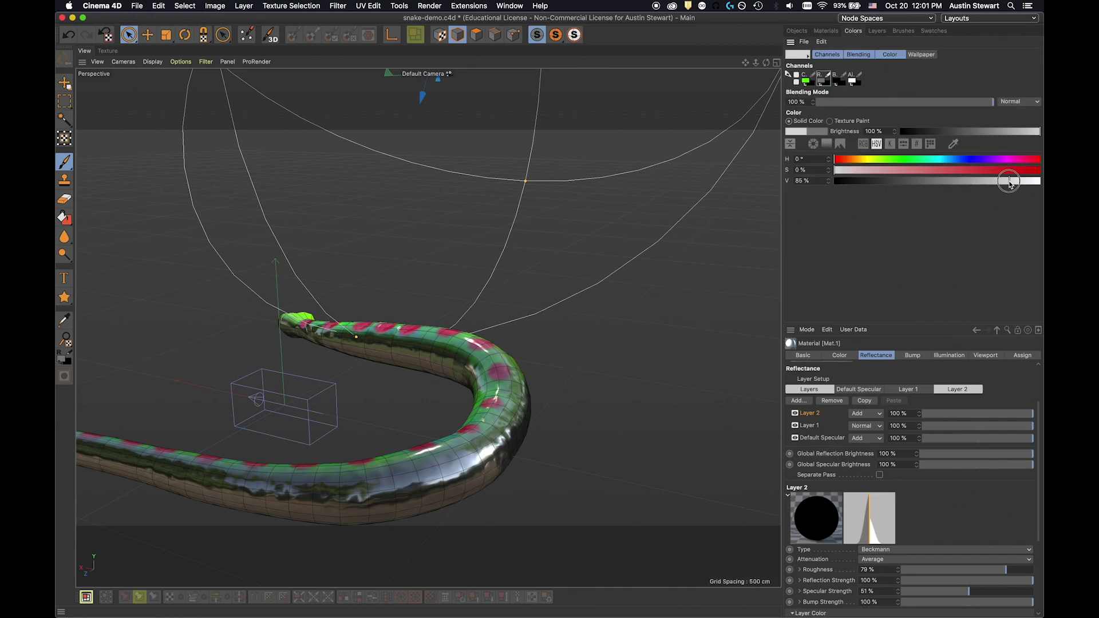
{"action": "left_click", "coordinate": [996, 181]}
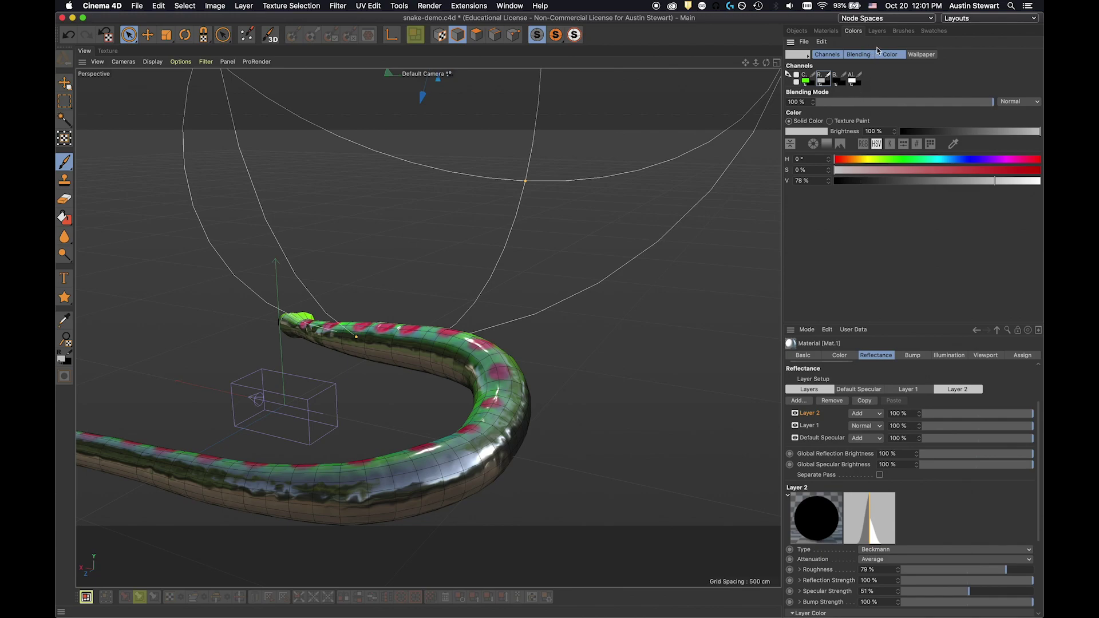
Paint zip-patterned strokes over the snake's body with the zip.jpg bitmap brush at size 62.
{"action": "left_click", "coordinate": [903, 31]}
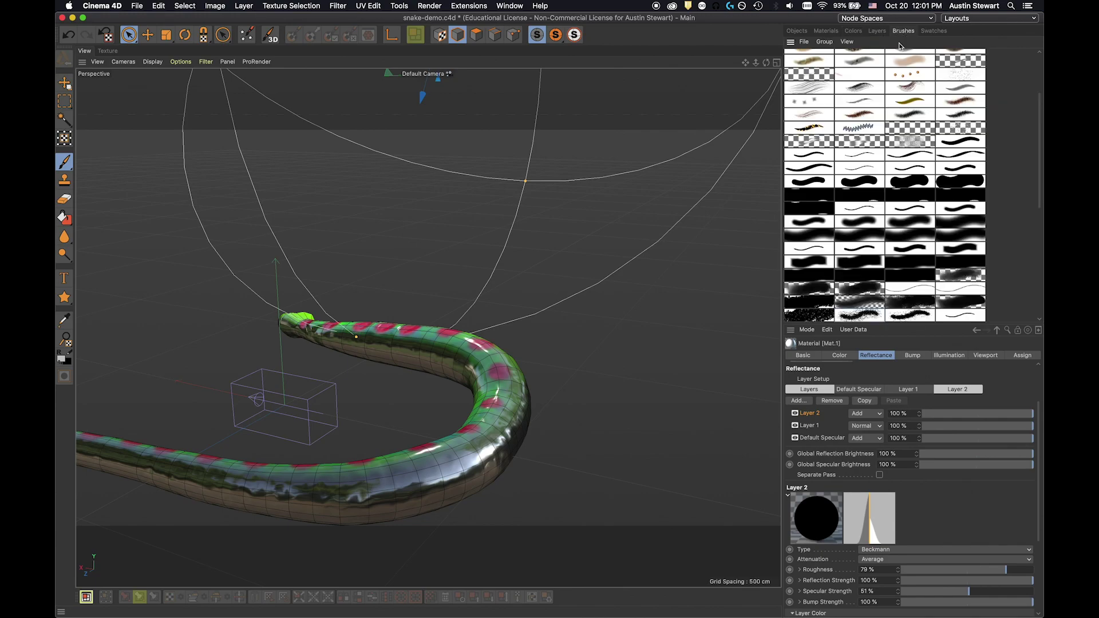
{"action": "left_click", "coordinate": [855, 128]}
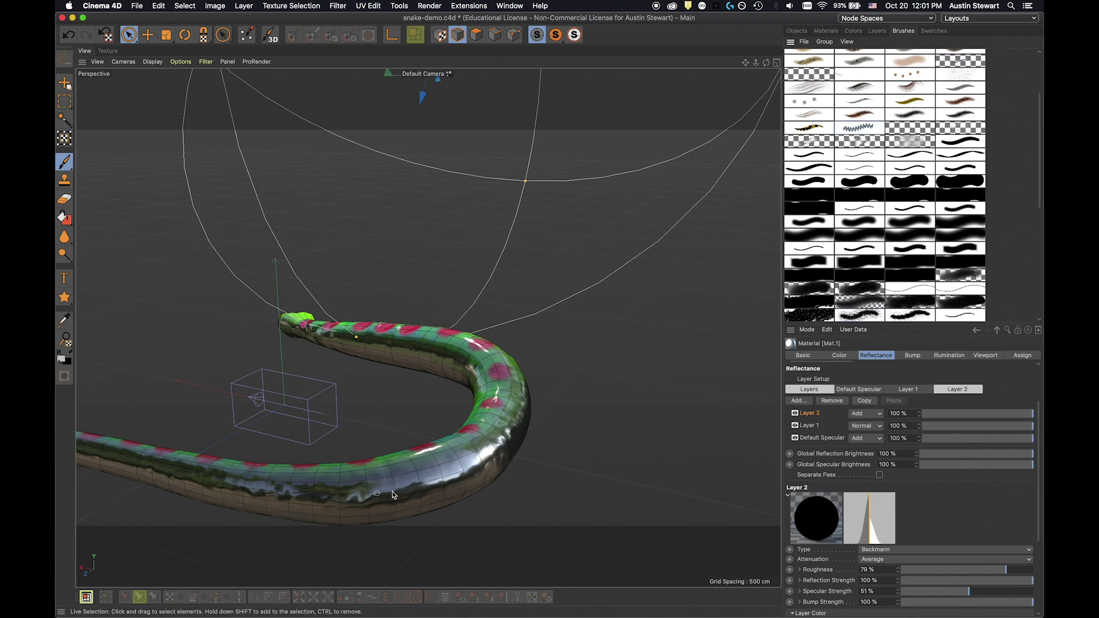
{"action": "left_click", "coordinate": [64, 162]}
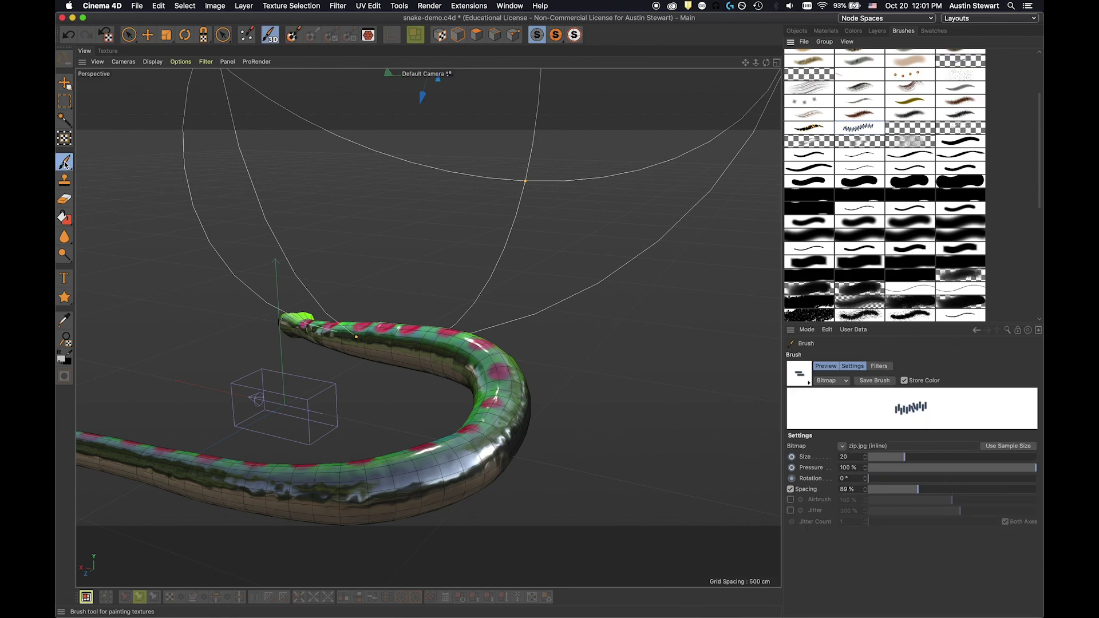
{"action": "left_click", "coordinate": [935, 457]}
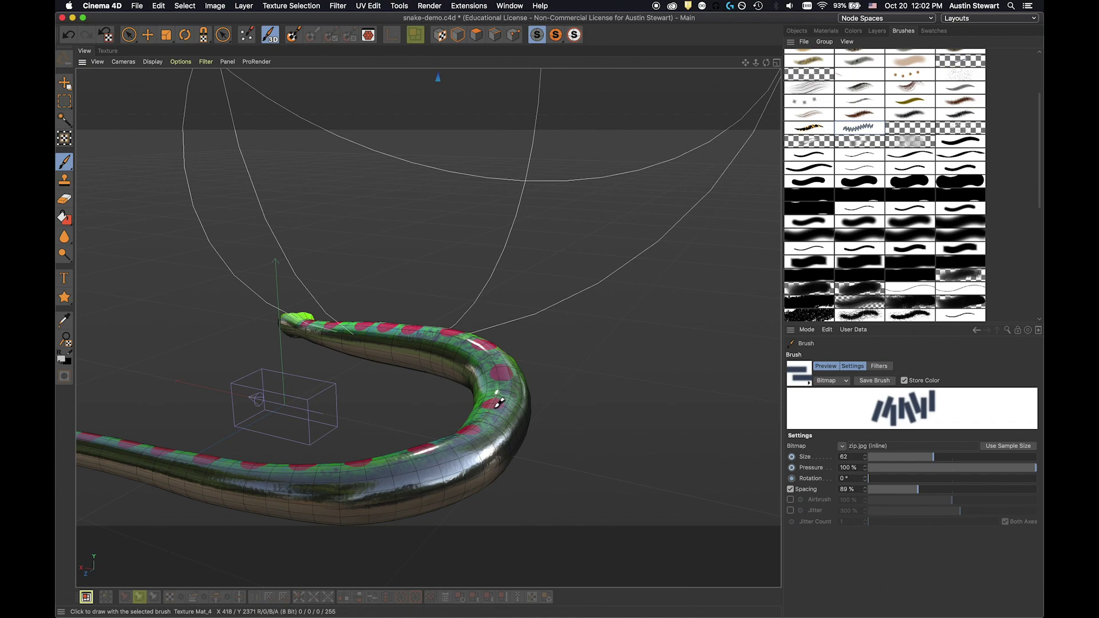
{"action": "scroll", "coordinate": [494, 408], "scroll_direction": "up", "scroll_amount": 3}
{"action": "scroll", "coordinate": [494, 408], "scroll_direction": "up", "scroll_amount": 2}
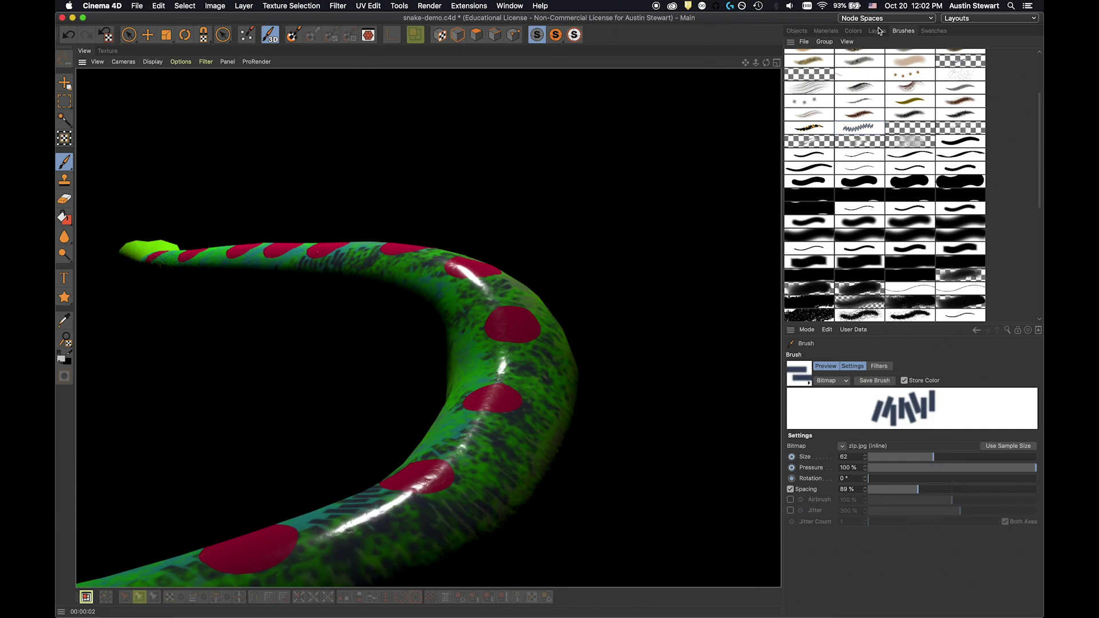
Set the reflectance paint color to a lighter grey with a value of 91%.
{"action": "left_click", "coordinate": [852, 31]}
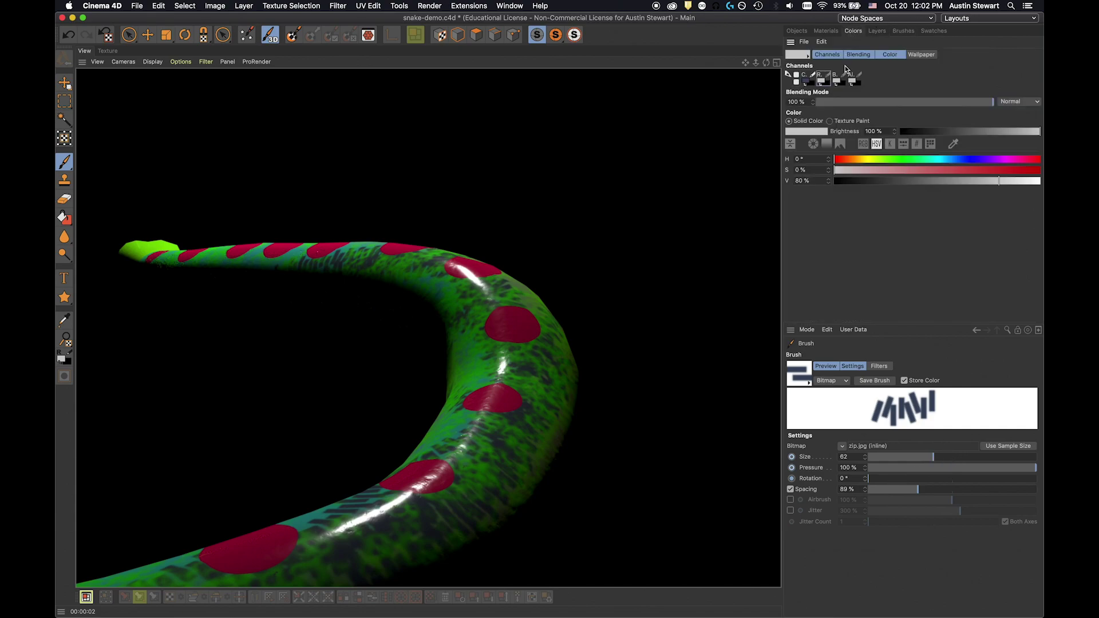
{"action": "left_click", "coordinate": [1023, 182]}
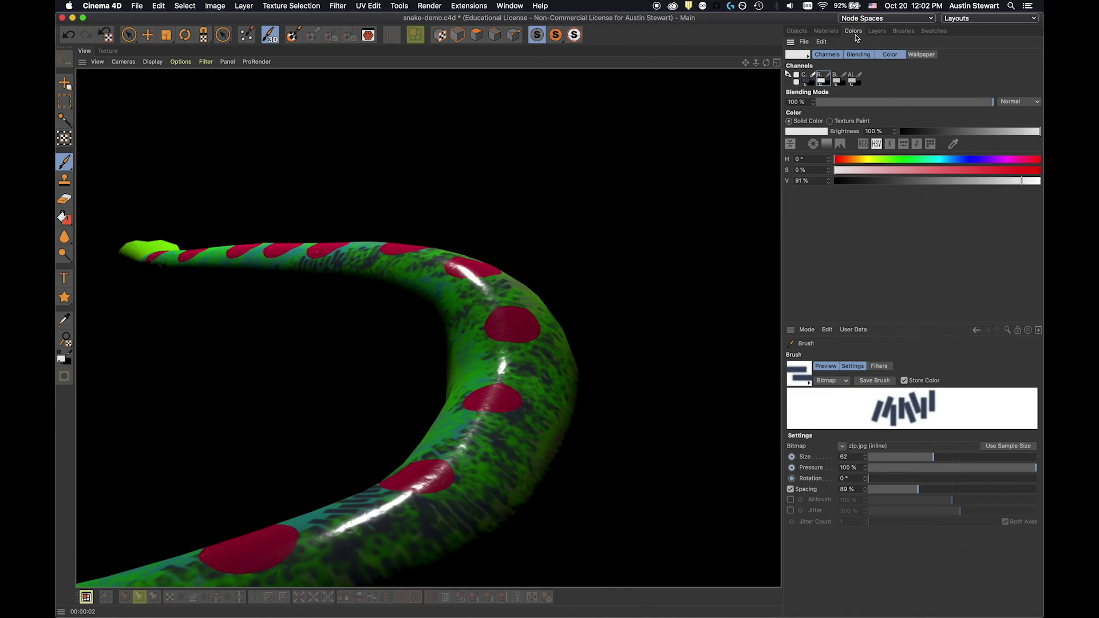
Change the blending mode of Mat.1's reflectance Layer 2 to Normal and render the snake to check its shine.
{"action": "left_click", "coordinate": [823, 31]}
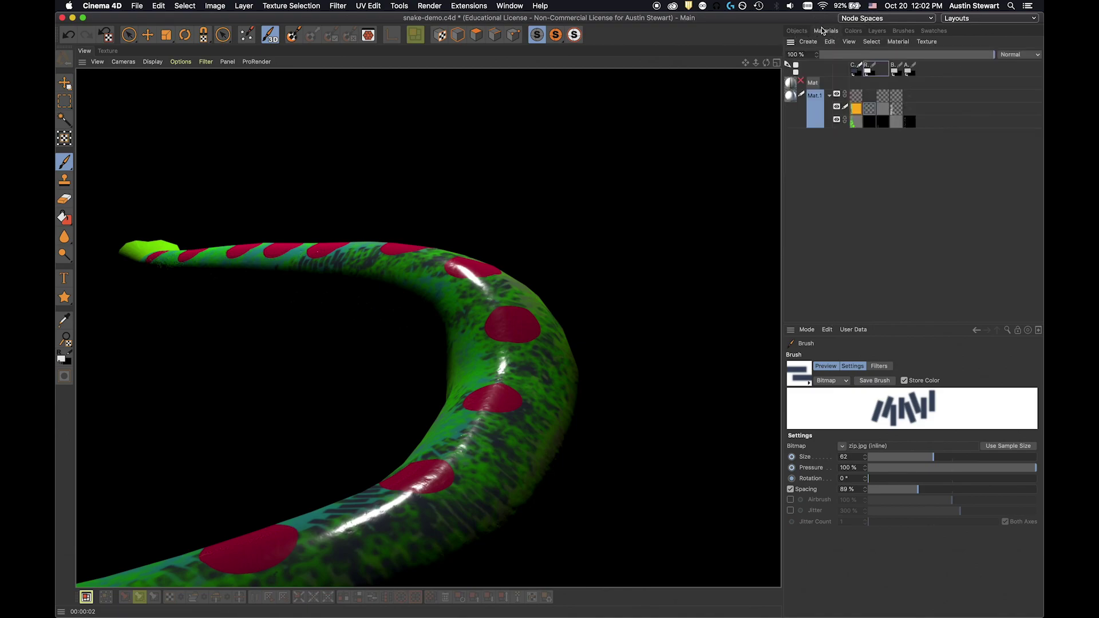
{"action": "left_click", "coordinate": [815, 112]}
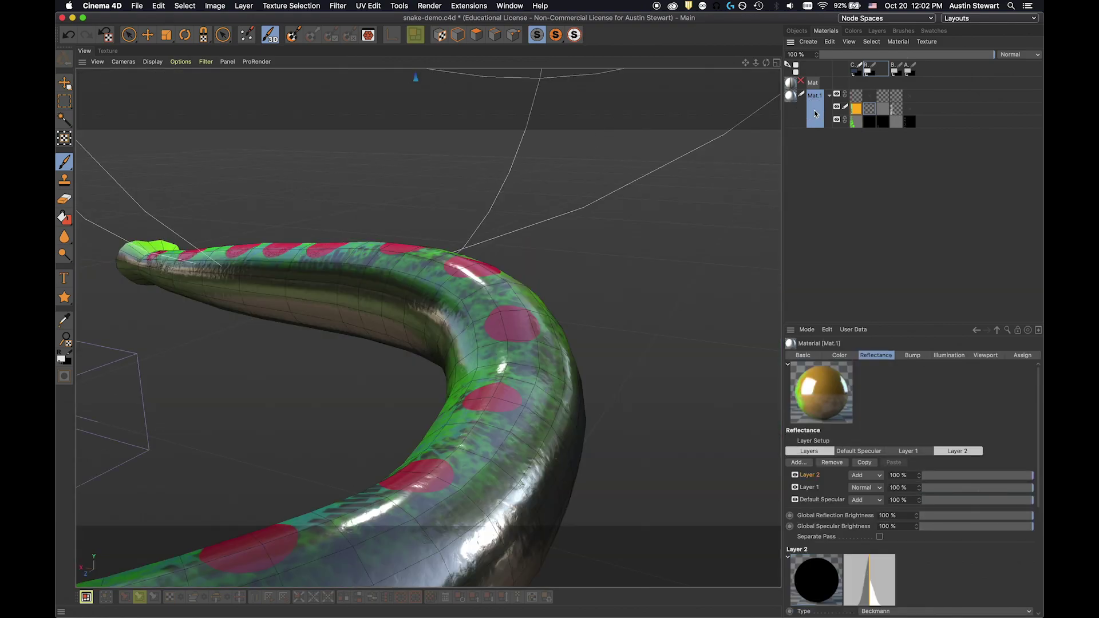
{"action": "left_click", "coordinate": [880, 478]}
{"action": "left_click", "coordinate": [874, 490]}
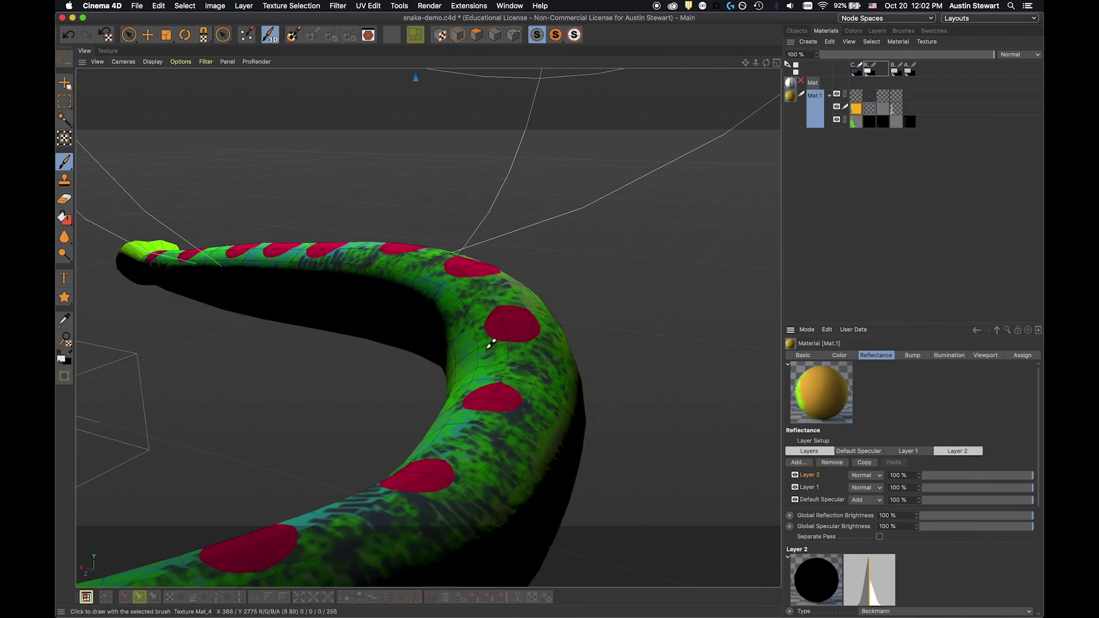
{"action": "key", "text": "ctrl+r"}
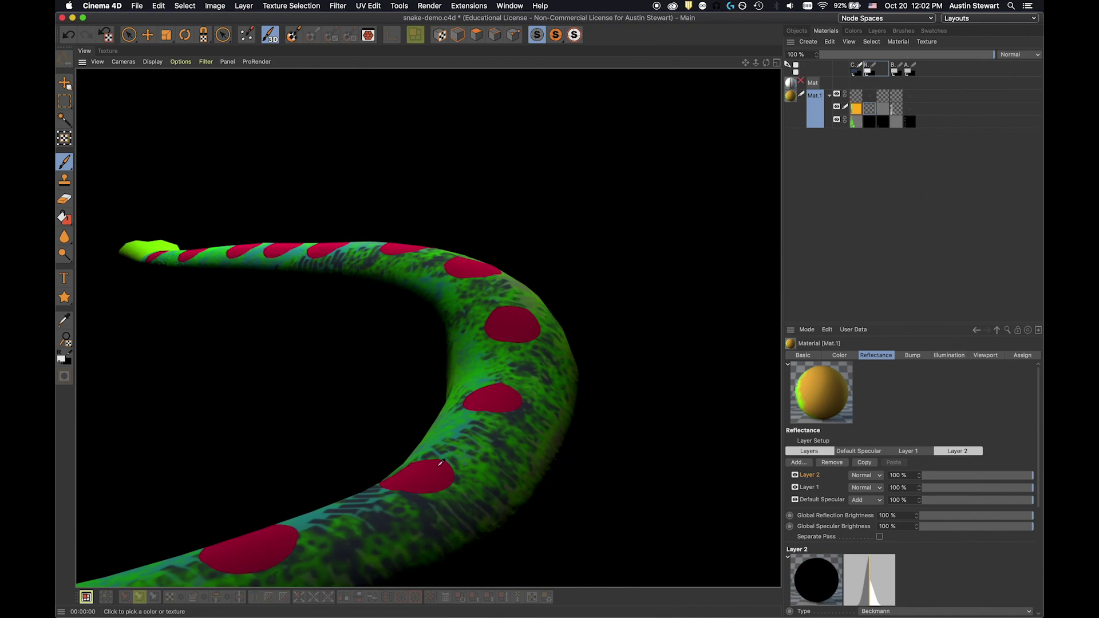
{"action": "left_click_drag", "start_coordinate": [360, 508], "coordinate": [427, 541], "text": "alt"}
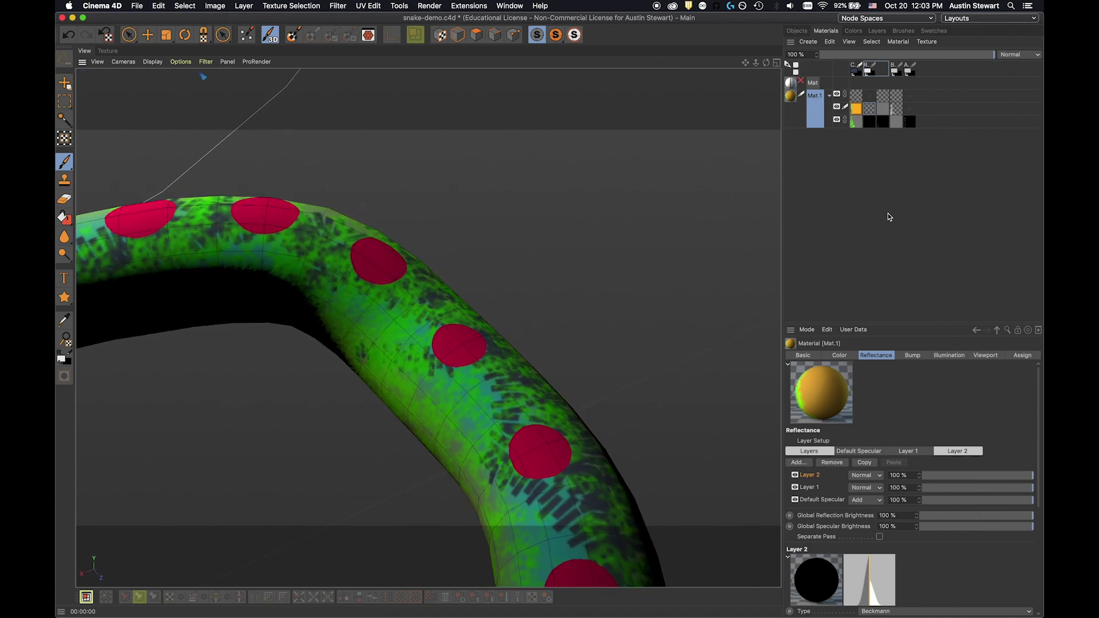
Activate the reflectance paint channel and set the blending mode of Mat.1's reflectance Layer 2 to Add.
{"action": "left_click", "coordinate": [859, 68]}
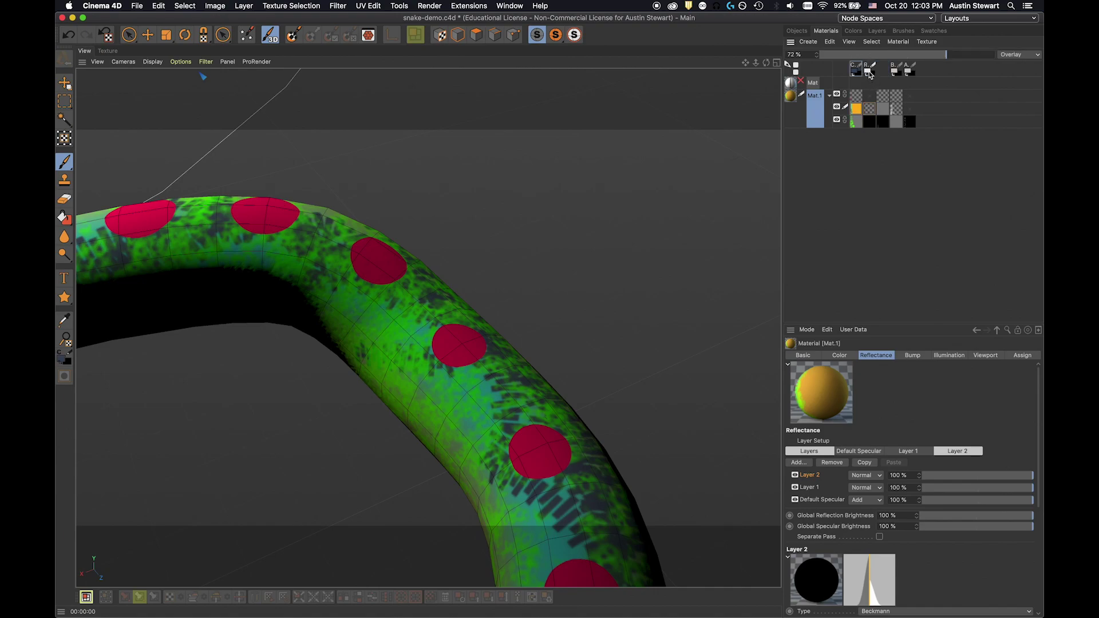
{"action": "left_click", "coordinate": [868, 73]}
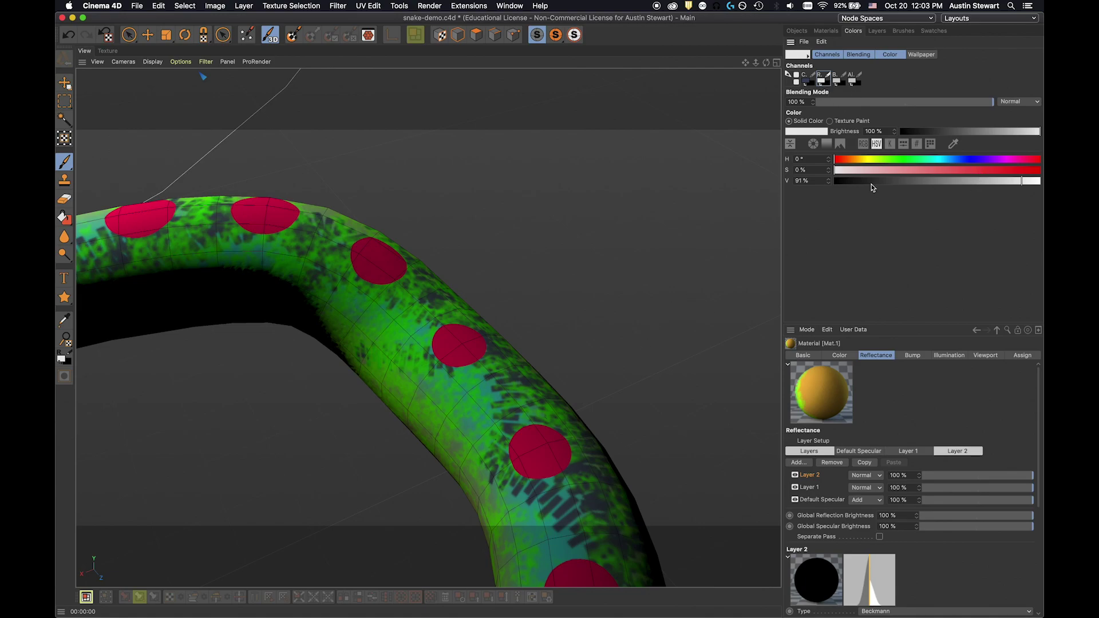
{"action": "left_click", "coordinate": [872, 476]}
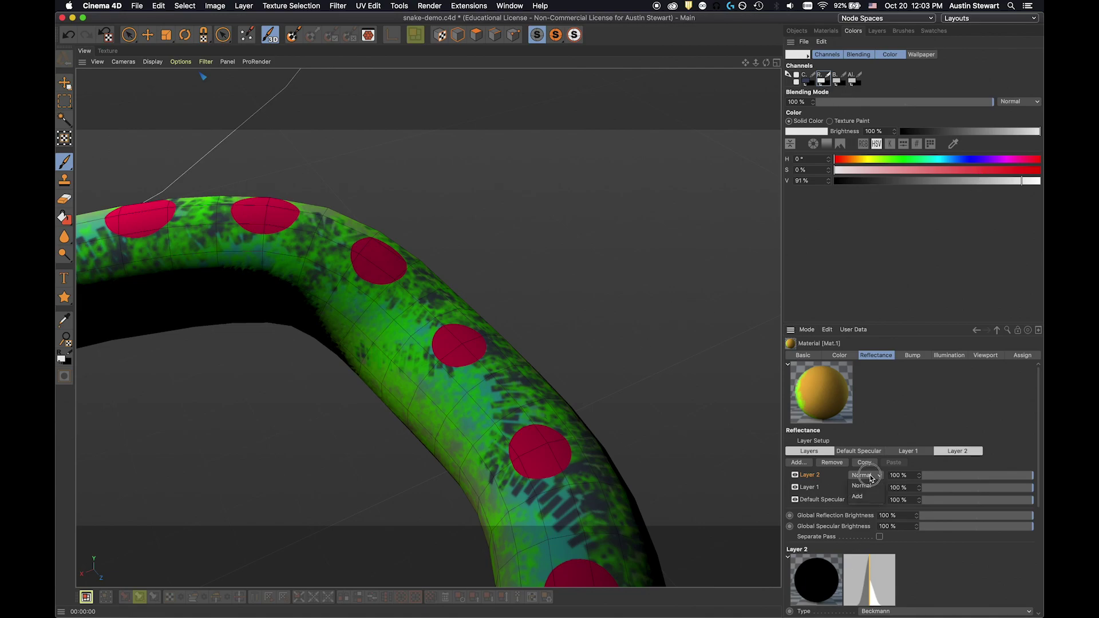
{"action": "left_click", "coordinate": [869, 500]}
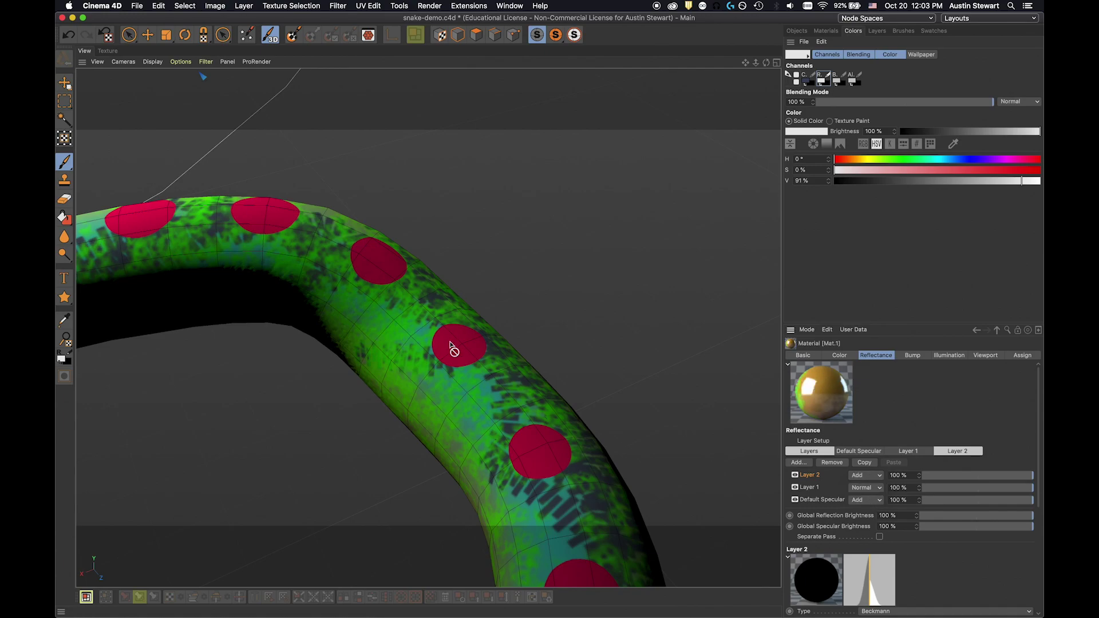
Paint light grey zip-patterned reflectance strokes over the bend in the snake's body and render them, including a close-up.
{"action": "mouse_move", "coordinate": [511, 404]}
{"action": "left_mouse_down"}
{"action": "mouse_move", "coordinate": [490, 394]}
{"action": "mouse_move", "coordinate": [478, 412]}
{"action": "mouse_move", "coordinate": [397, 343]}
{"action": "mouse_move", "coordinate": [387, 277]}
{"action": "mouse_move", "coordinate": [488, 368]}
{"action": "mouse_move", "coordinate": [505, 346]}
{"action": "mouse_move", "coordinate": [422, 274]}
{"action": "mouse_move", "coordinate": [329, 268]}
{"action": "mouse_move", "coordinate": [303, 228]}
{"action": "mouse_move", "coordinate": [344, 294]}
{"action": "mouse_move", "coordinate": [191, 243]}
{"action": "mouse_move", "coordinate": [290, 206]}
{"action": "mouse_move", "coordinate": [349, 264]}
{"action": "left_mouse_up"}
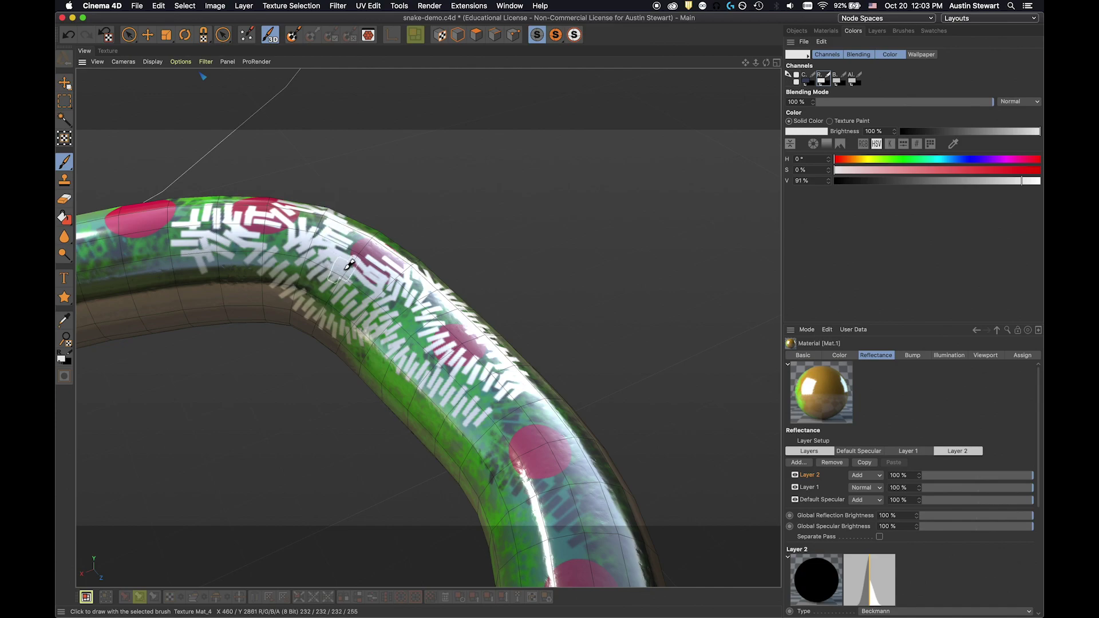
{"action": "key", "text": "super+z"}
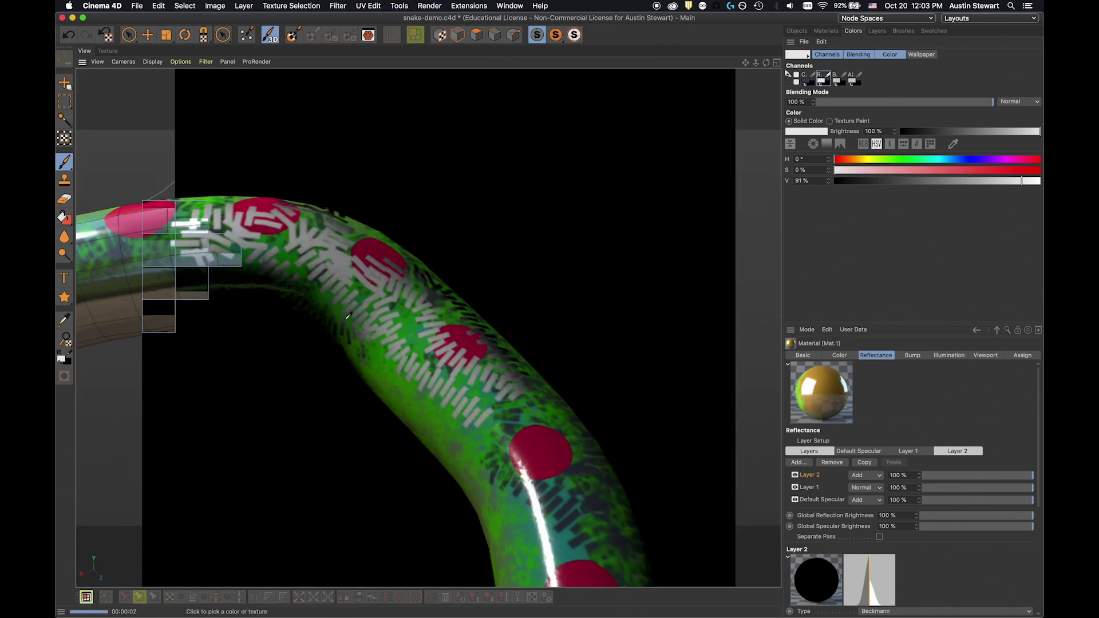
{"action": "mouse_move", "coordinate": [412, 360]}
{"action": "left_mouse_down", "text": "alt"}
{"action": "mouse_move", "coordinate": [391, 416]}
{"action": "mouse_move", "coordinate": [363, 303]}
{"action": "left_mouse_up", "text": "alt"}
{"action": "scroll", "coordinate": [424, 354], "scroll_direction": "up", "scroll_amount": 8}
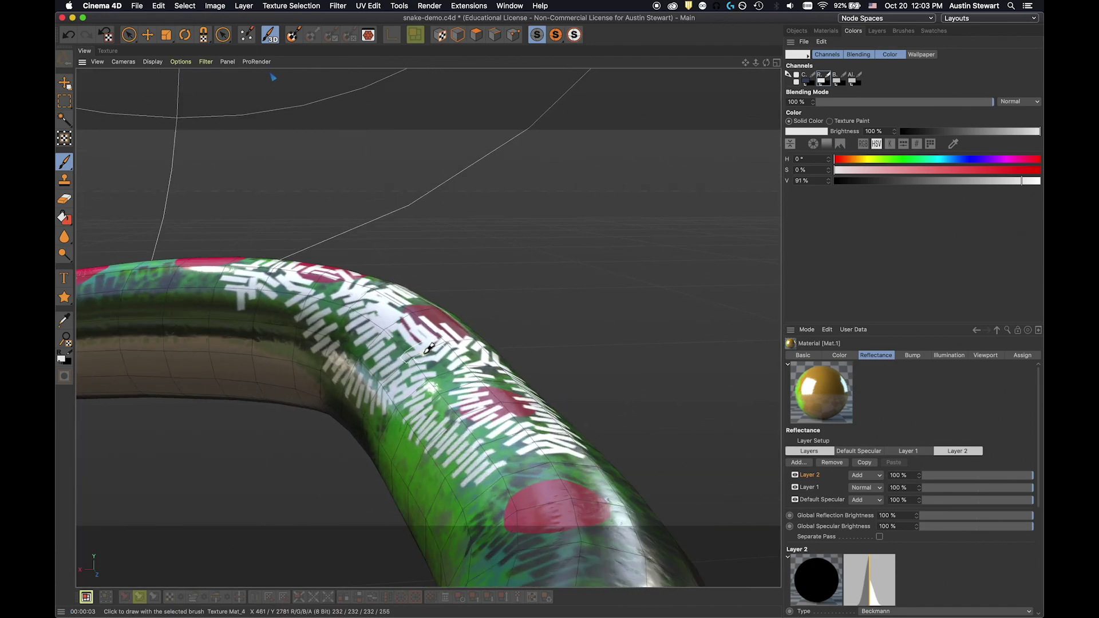
{"action": "key", "text": "super+r"}
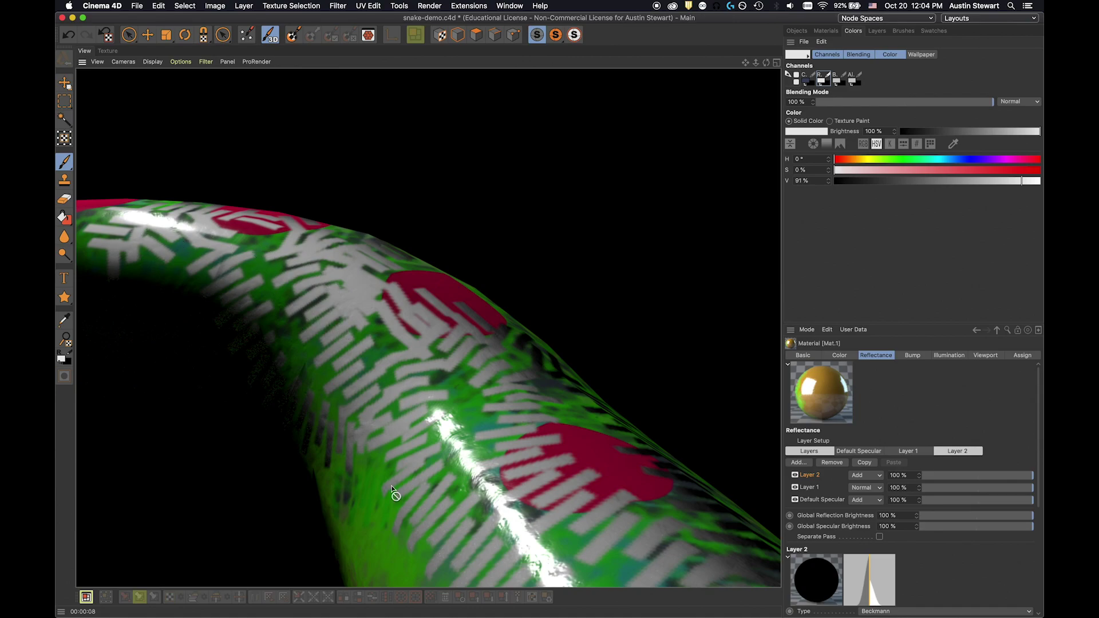
Set the reflectance paint color to a value of 43%, paint strokes beside the light zip pattern and render the snake.
{"action": "left_click", "coordinate": [877, 32]}
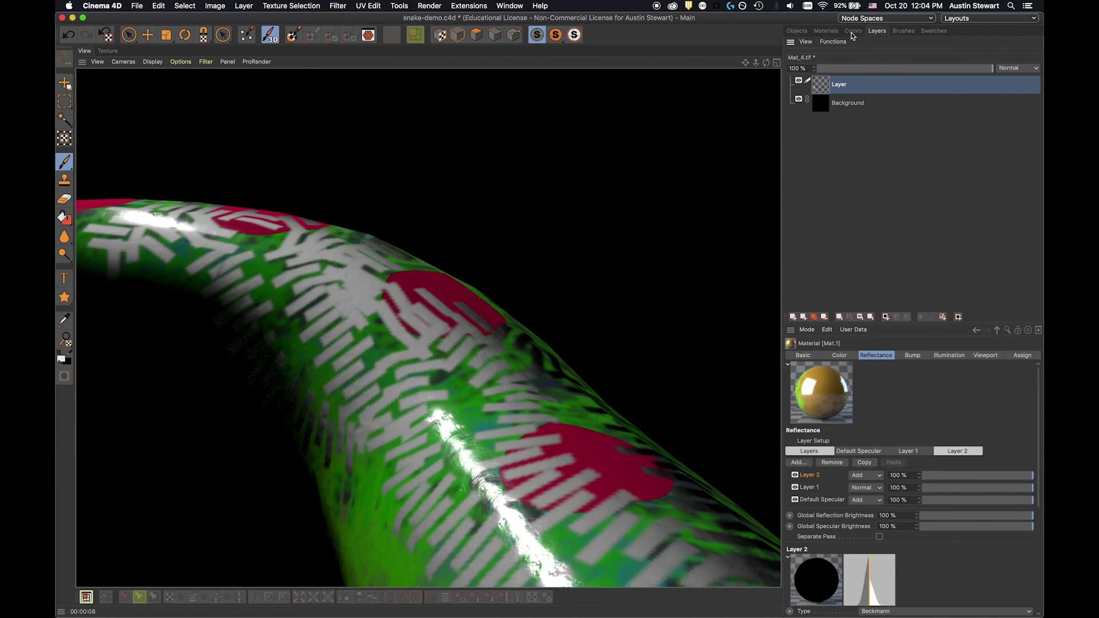
{"action": "left_click", "coordinate": [853, 32]}
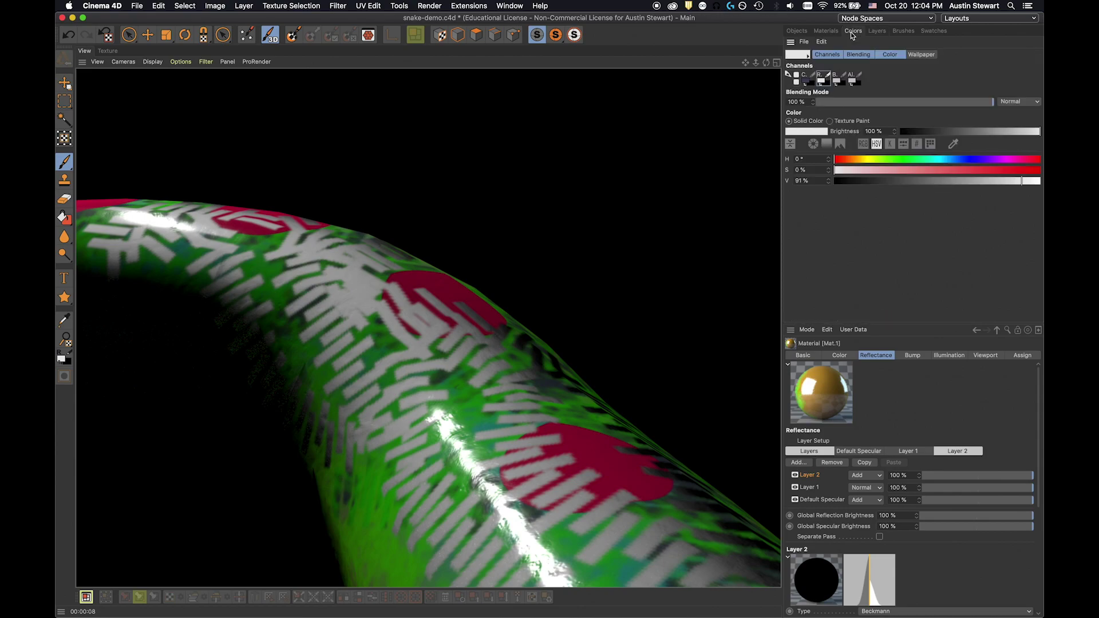
{"action": "left_click", "coordinate": [922, 181]}
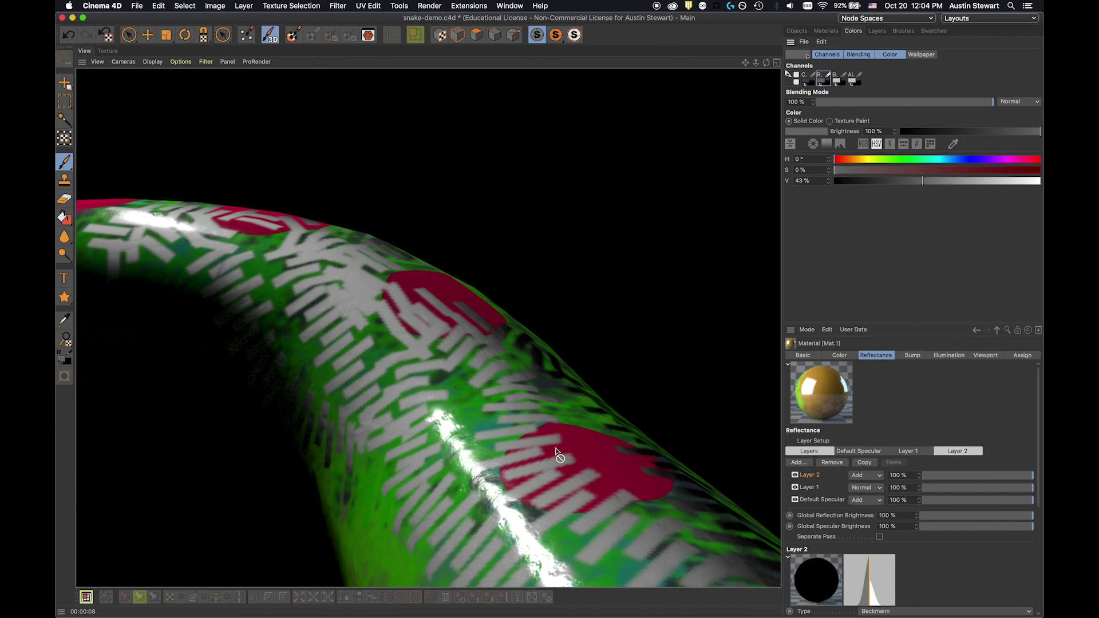
{"action": "left_click", "coordinate": [399, 486]}
{"action": "scroll", "coordinate": [399, 486], "scroll_direction": "down", "scroll_amount": 5}
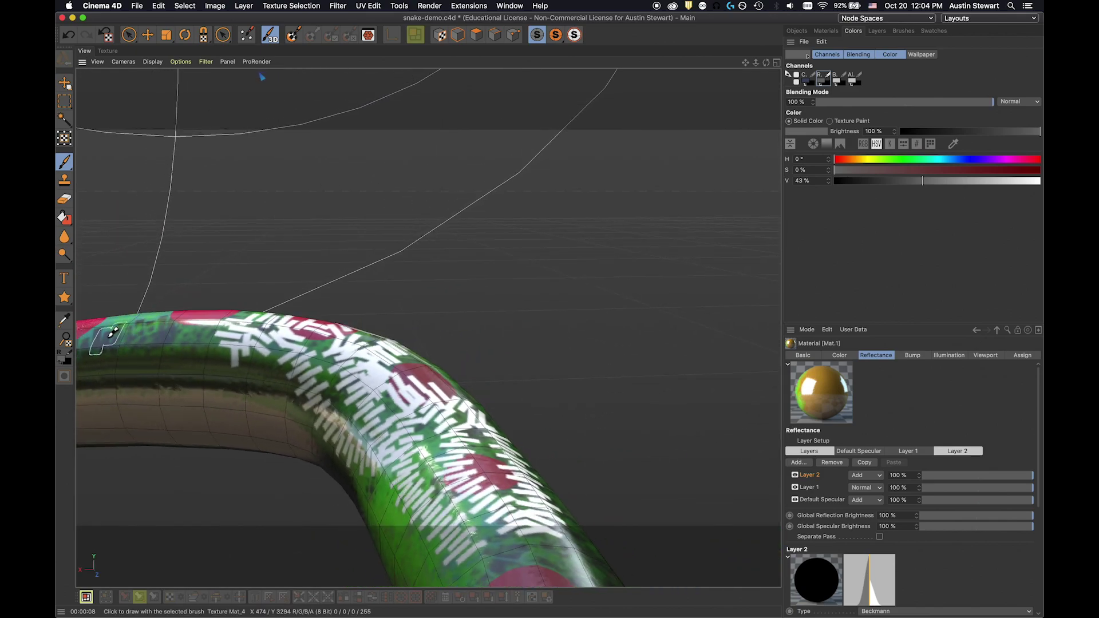
{"action": "mouse_move", "coordinate": [160, 338]}
{"action": "left_mouse_down"}
{"action": "mouse_move", "coordinate": [115, 359]}
{"action": "mouse_move", "coordinate": [196, 354]}
{"action": "mouse_move", "coordinate": [172, 309]}
{"action": "mouse_move", "coordinate": [79, 326]}
{"action": "mouse_move", "coordinate": [91, 343]}
{"action": "mouse_move", "coordinate": [135, 356]}
{"action": "mouse_move", "coordinate": [86, 326]}
{"action": "mouse_move", "coordinate": [130, 331]}
{"action": "left_mouse_up"}
{"action": "key", "text": "super+r"}
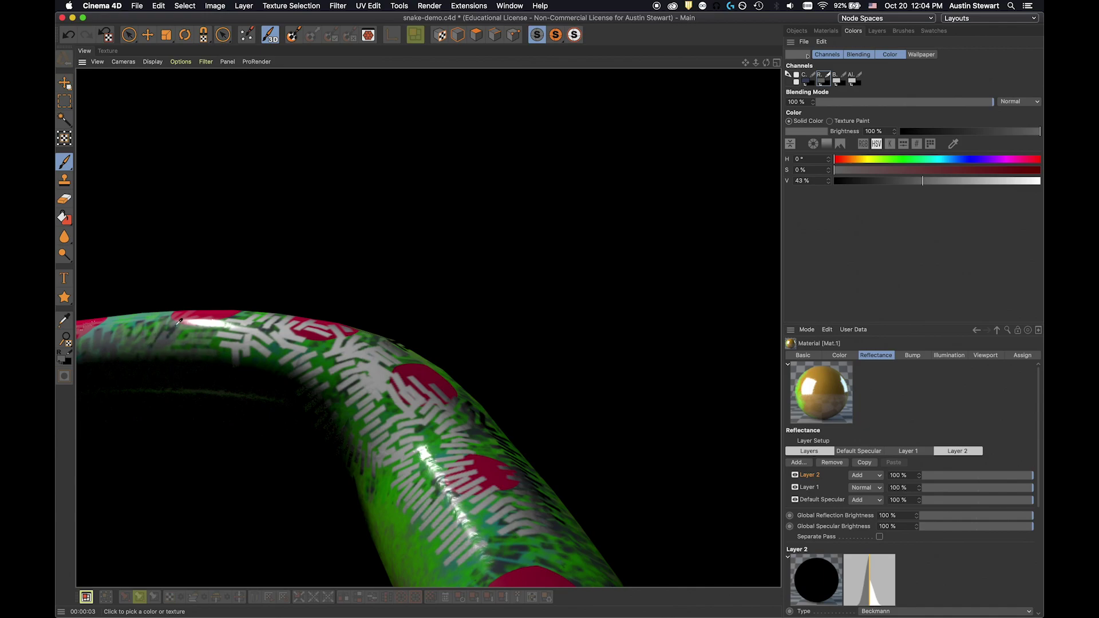
Paint mid-grey zip-patterned reflectance strokes along the middle section of the snake's body behind the bend and render it.
{"action": "right_click_drag", "start_coordinate": [448, 503], "coordinate": [446, 503], "text": "alt"}
{"action": "left_click_drag", "start_coordinate": [446, 503], "coordinate": [360, 483], "text": "alt"}
{"action": "right_click_drag", "start_coordinate": [343, 460], "coordinate": [464, 462], "text": "alt"}
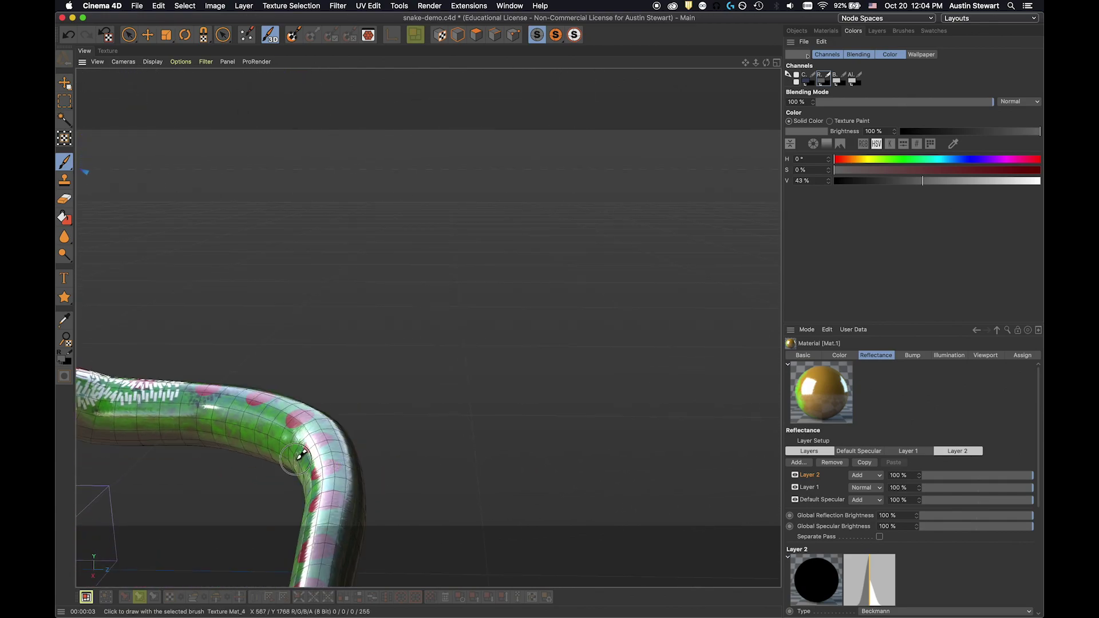
{"action": "right_click_drag", "start_coordinate": [300, 455], "coordinate": [522, 363], "text": "alt"}
{"action": "left_click_drag", "start_coordinate": [523, 363], "coordinate": [550, 359], "text": "alt"}
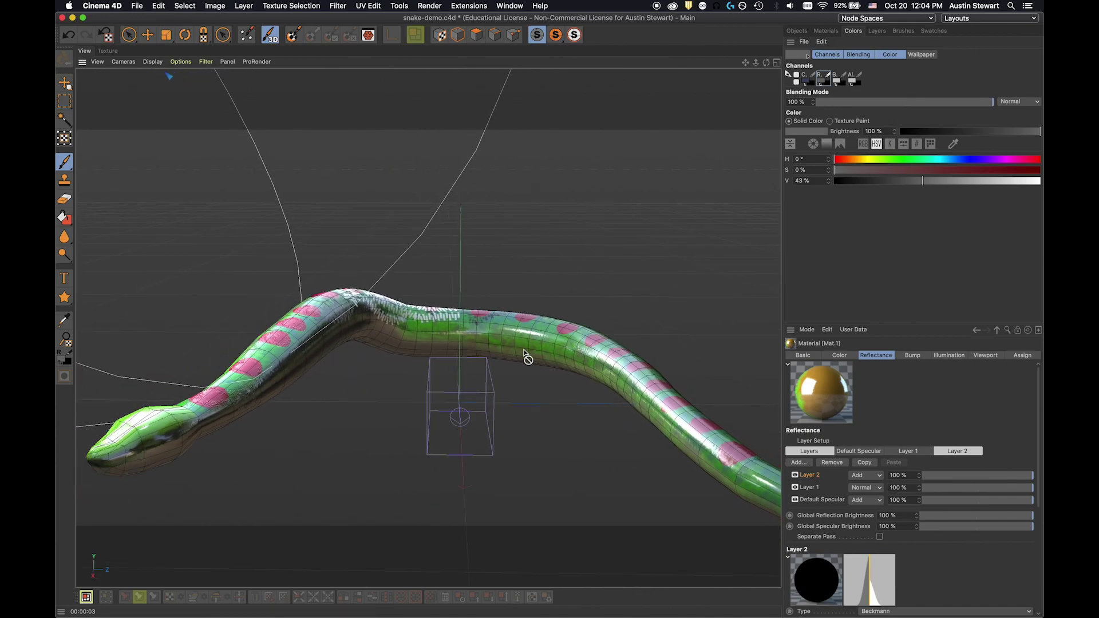
{"action": "right_click_drag", "start_coordinate": [596, 346], "coordinate": [565, 347], "text": "alt"}
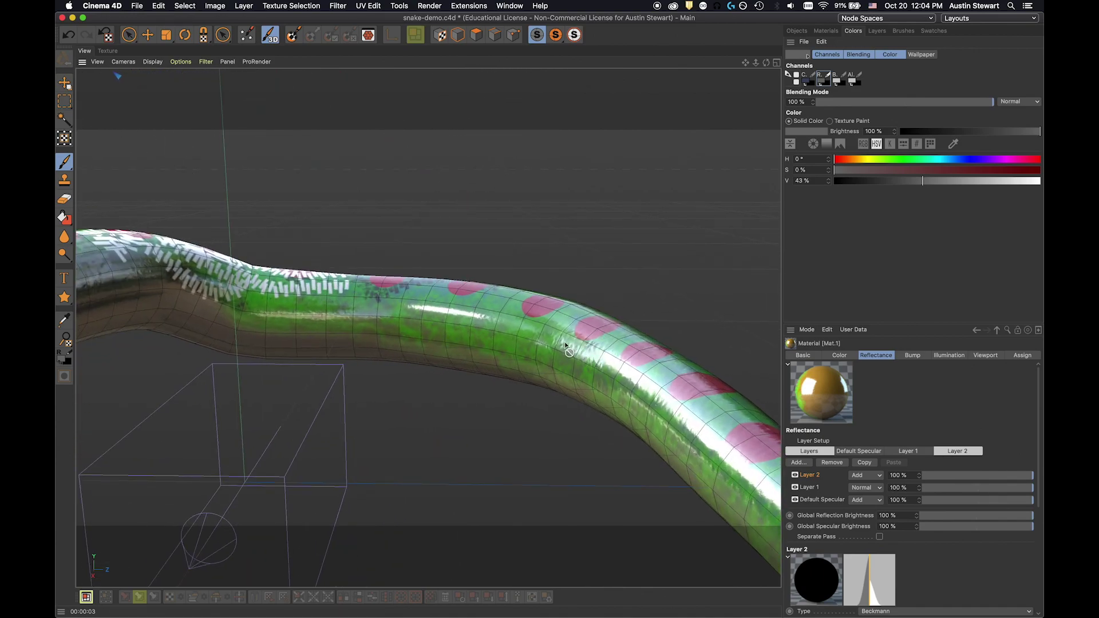
{"action": "mouse_move", "coordinate": [541, 338]}
{"action": "left_mouse_down"}
{"action": "mouse_move", "coordinate": [416, 313]}
{"action": "mouse_move", "coordinate": [461, 296]}
{"action": "mouse_move", "coordinate": [550, 330]}
{"action": "mouse_move", "coordinate": [473, 282]}
{"action": "mouse_move", "coordinate": [380, 285]}
{"action": "mouse_move", "coordinate": [358, 334]}
{"action": "mouse_move", "coordinate": [412, 323]}
{"action": "left_mouse_up"}
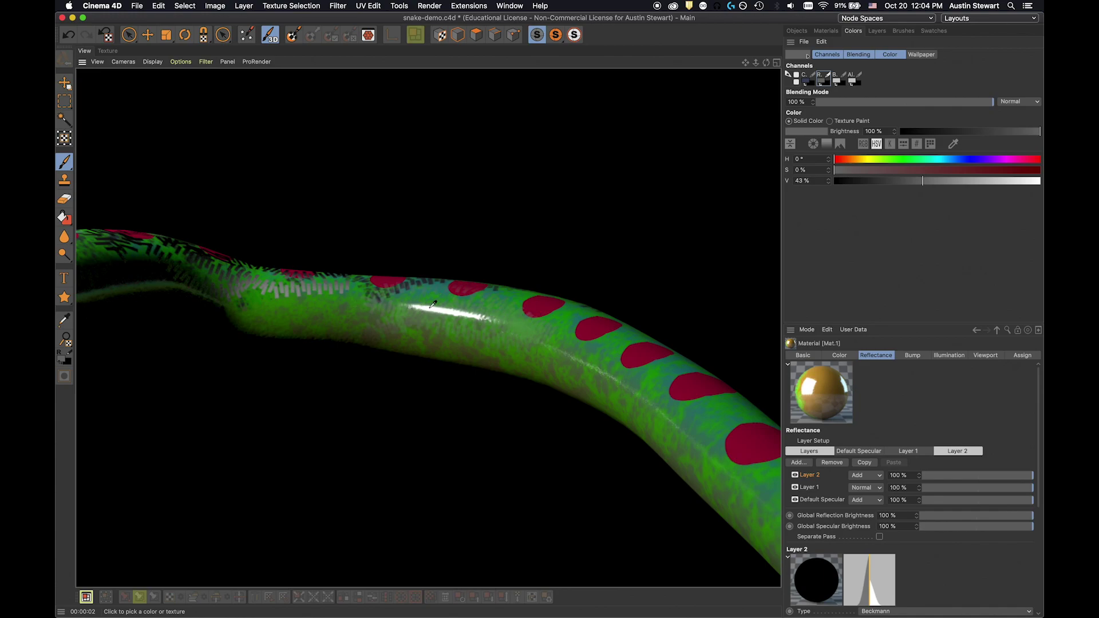
Render the mid-grey strokes close up and then the snake from the head side to compare the reflective areas.
{"action": "scroll", "coordinate": [535, 334], "scroll_direction": "up", "scroll_amount": 2}
{"action": "scroll", "coordinate": [535, 333], "scroll_direction": "up", "scroll_amount": 2}
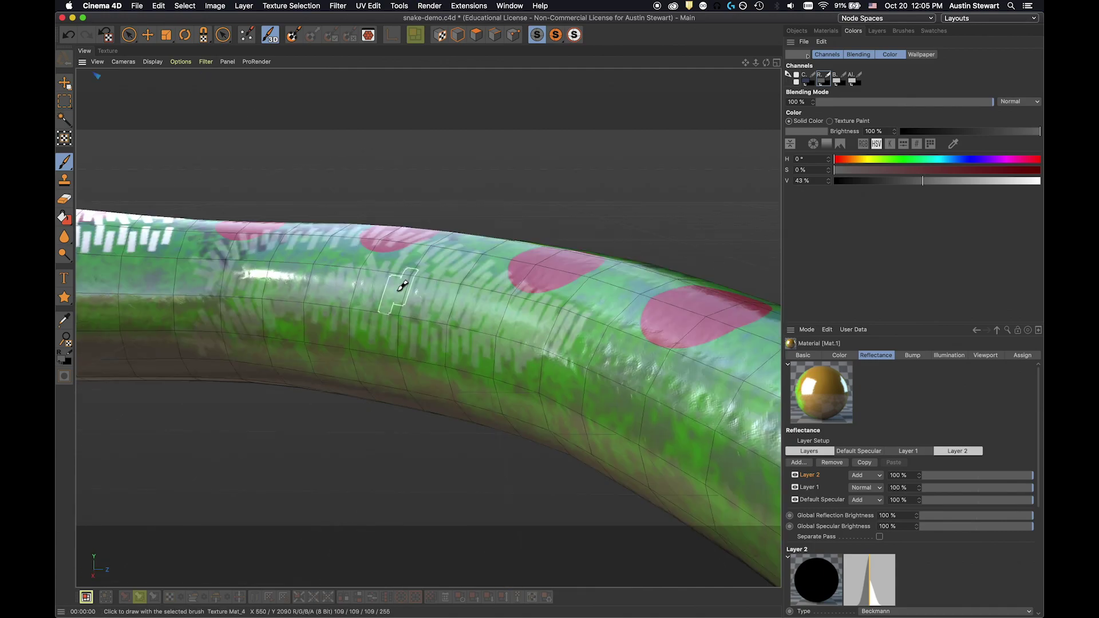
{"action": "key", "text": "super+r"}
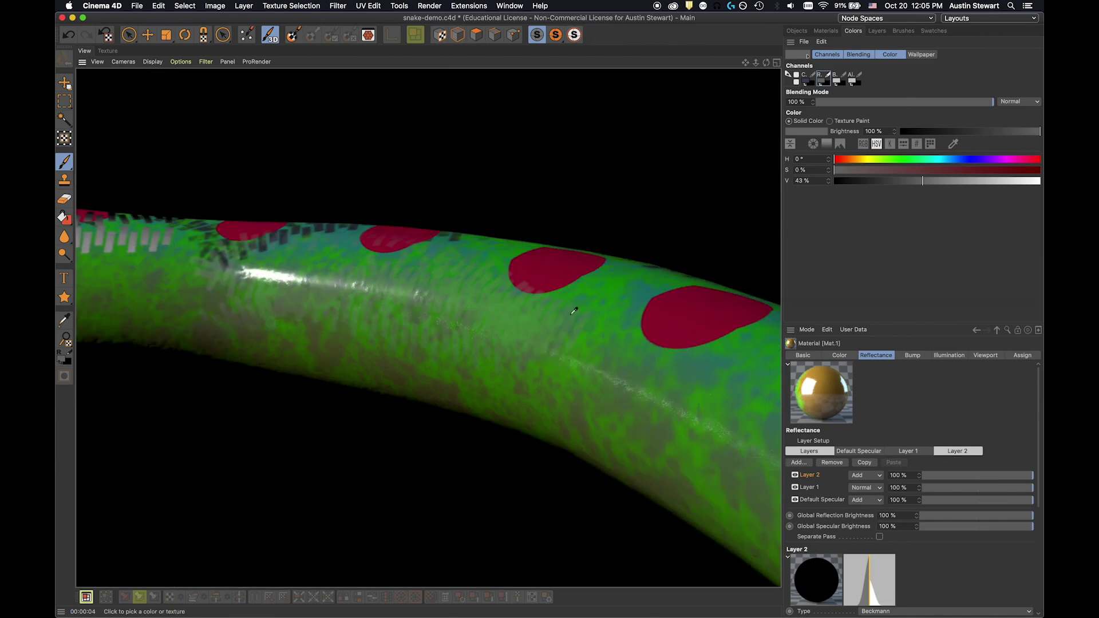
{"action": "left_click", "coordinate": [374, 238]}
{"action": "scroll", "coordinate": [369, 242], "scroll_direction": "down", "scroll_amount": 12}
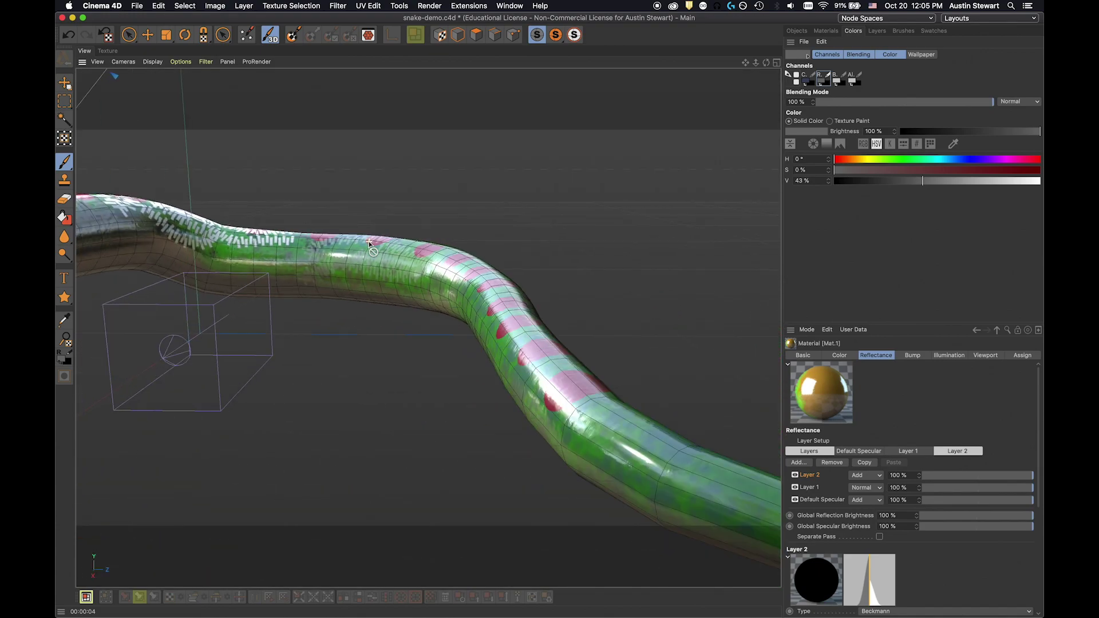
{"action": "left_click_drag", "start_coordinate": [223, 215], "coordinate": [440, 306], "text": "alt"}
{"action": "key", "text": "super+r"}
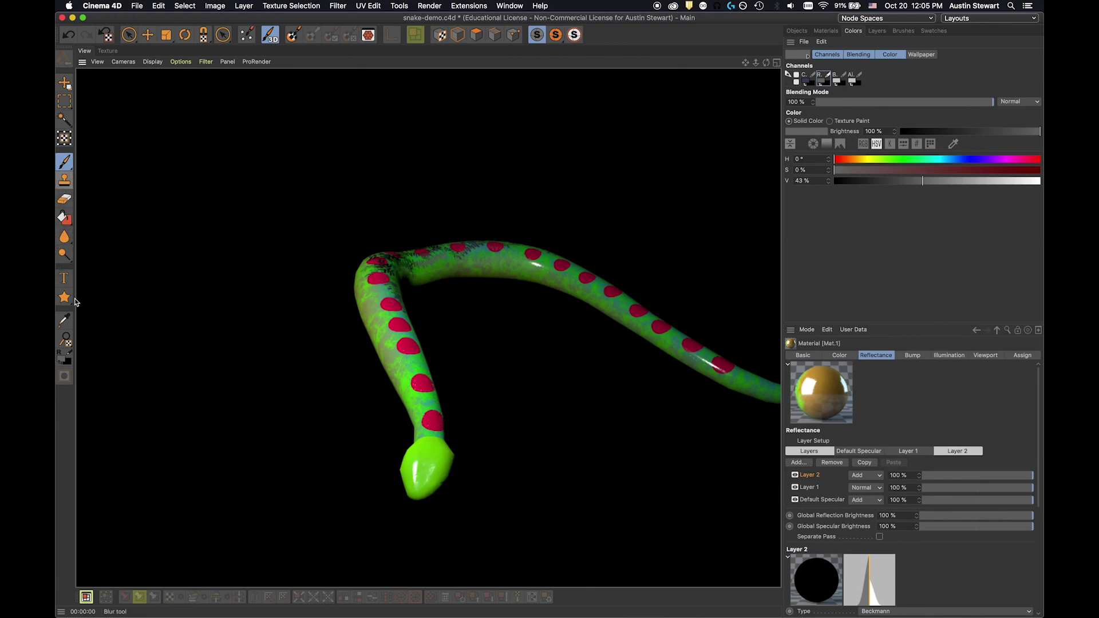
{"action": "left_click", "coordinate": [66, 238]}
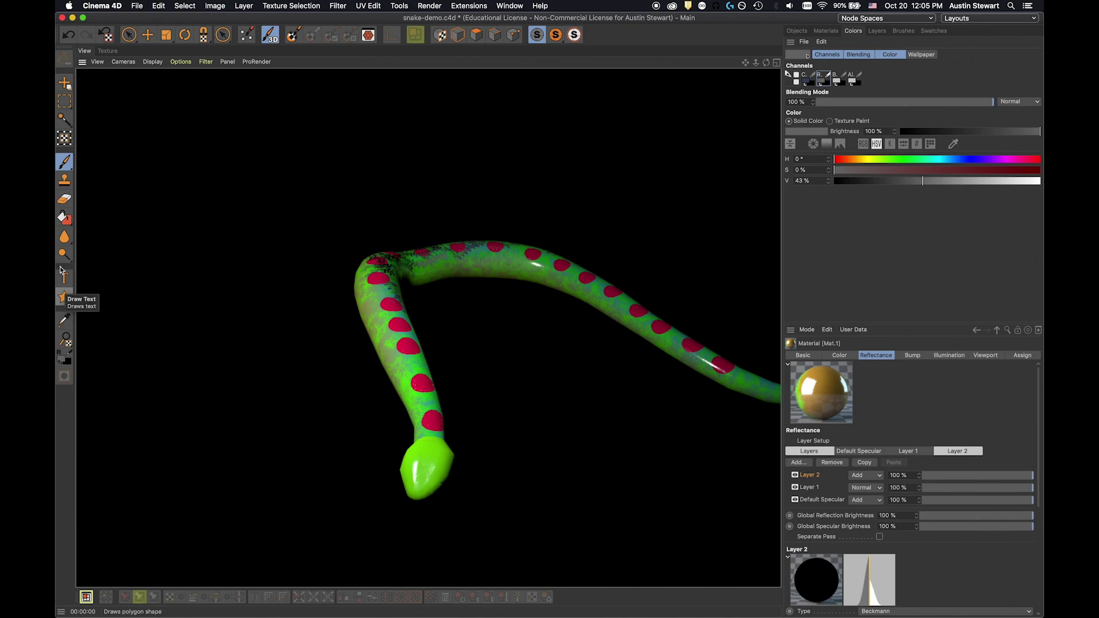
{"action": "left_click_drag", "start_coordinate": [63, 257], "coordinate": [57, 252]}
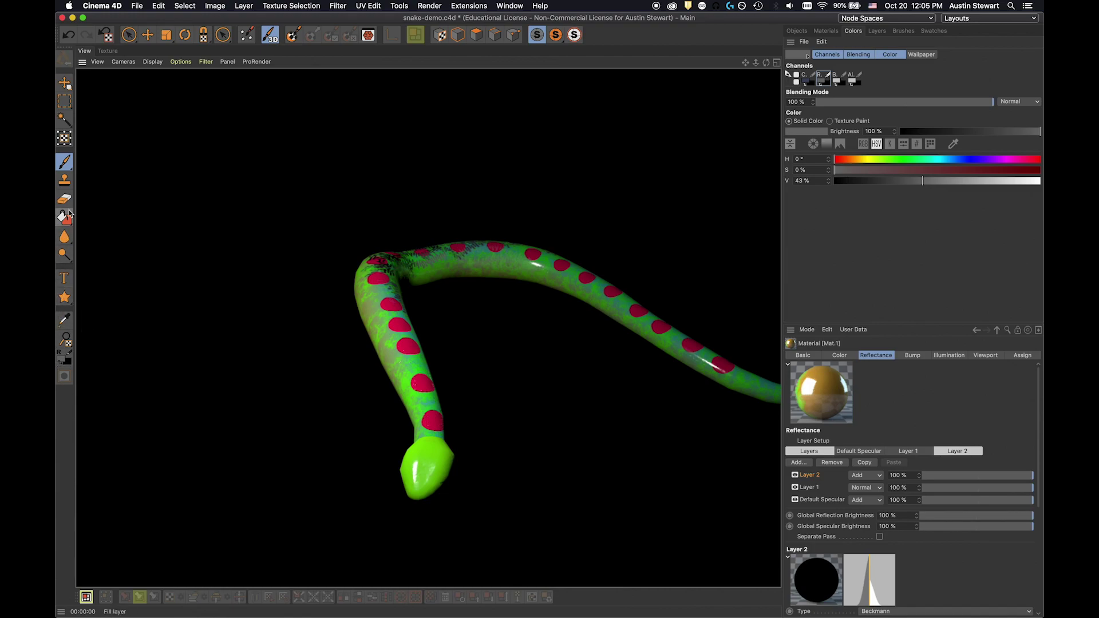
{"action": "left_click_drag", "start_coordinate": [65, 218], "coordinate": [65, 218]}
{"action": "left_click", "coordinate": [108, 51]}
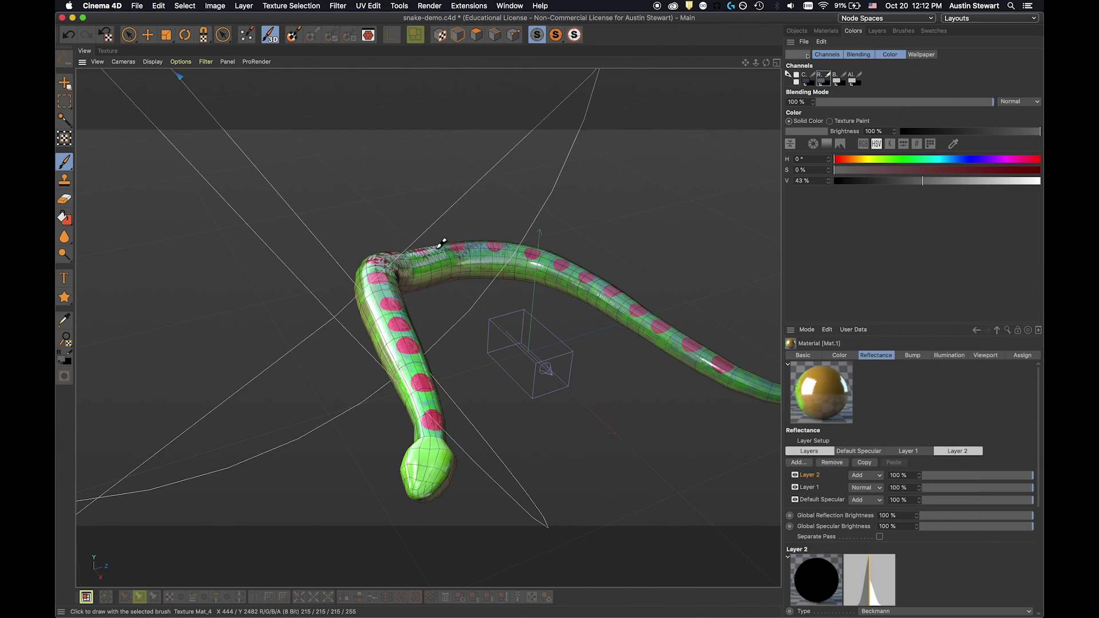
Save the project with its assets as SnakePaint in the Tutorial 11 Texturing and BodyPaint folder.
{"action": "left_click", "coordinate": [137, 6]}
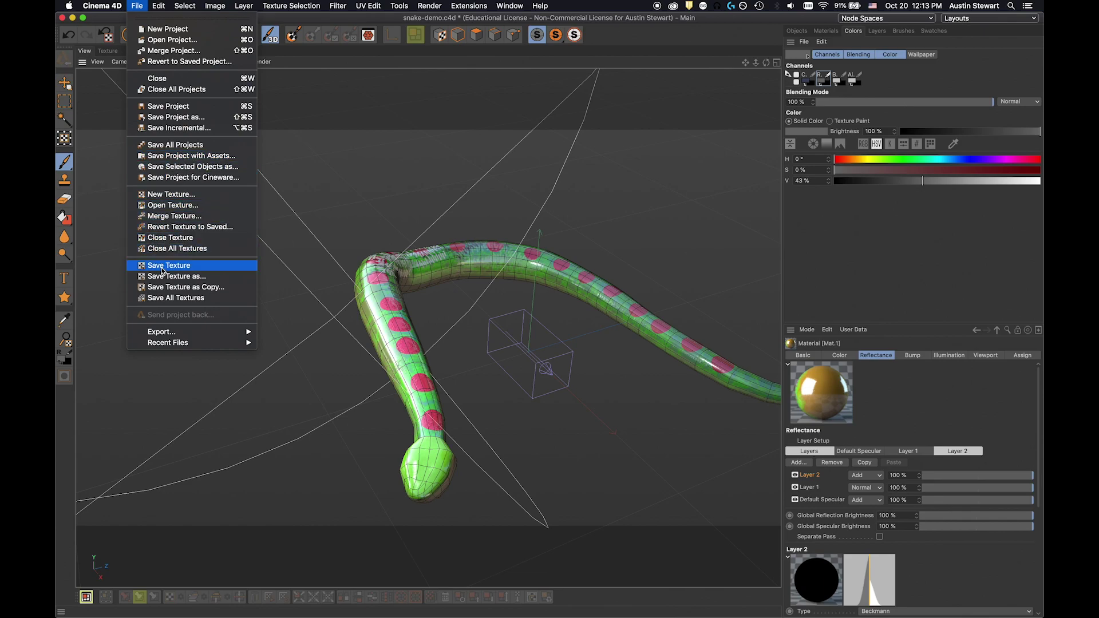
{"action": "left_click", "coordinate": [169, 156]}
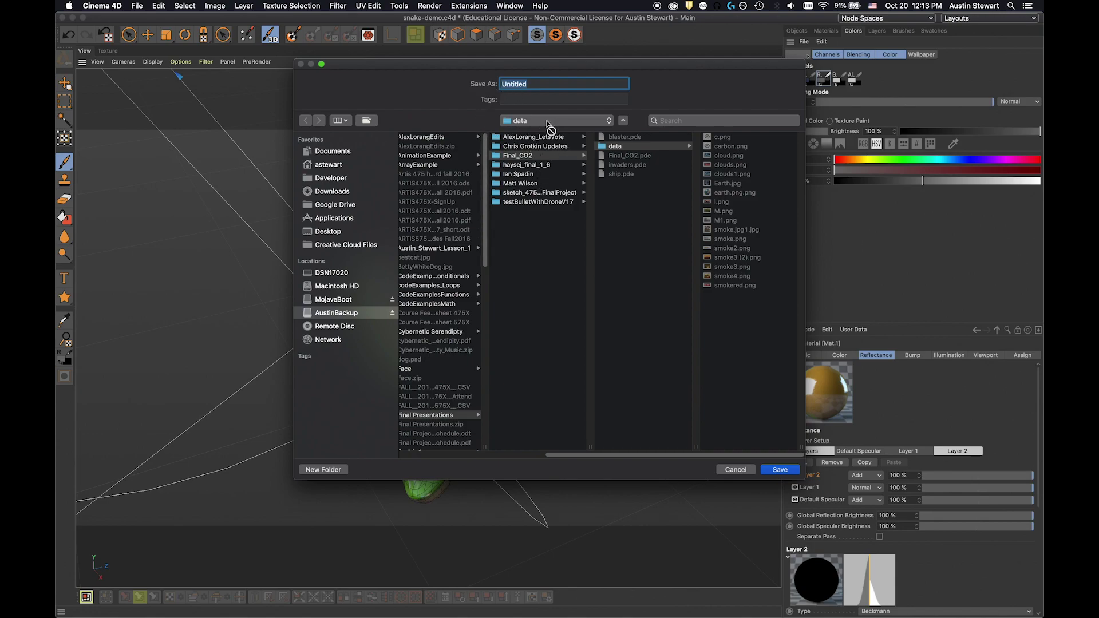
{"action": "left_click", "coordinate": [530, 123]}
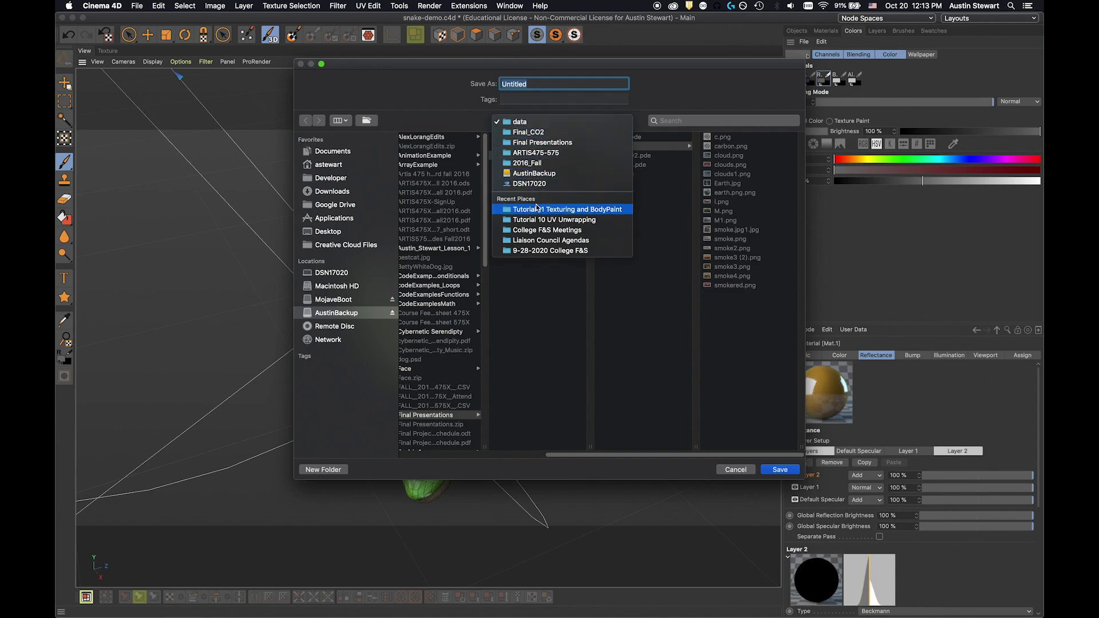
{"action": "key", "text": "Escape"}
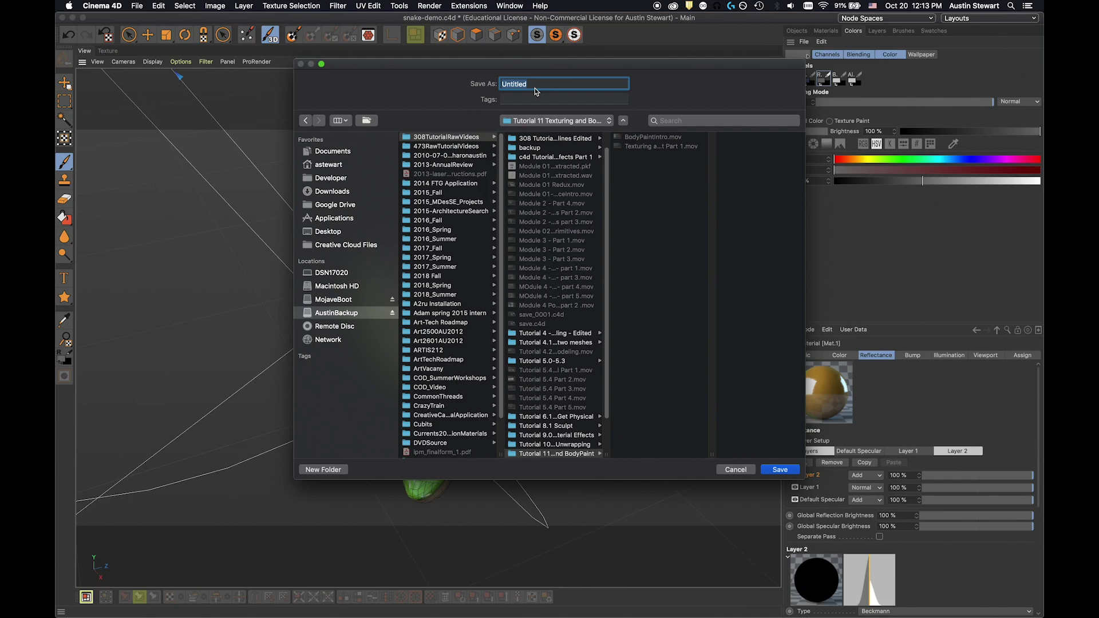
{"action": "type", "text": "SnakePaint"}
{"action": "left_click", "coordinate": [780, 469]}
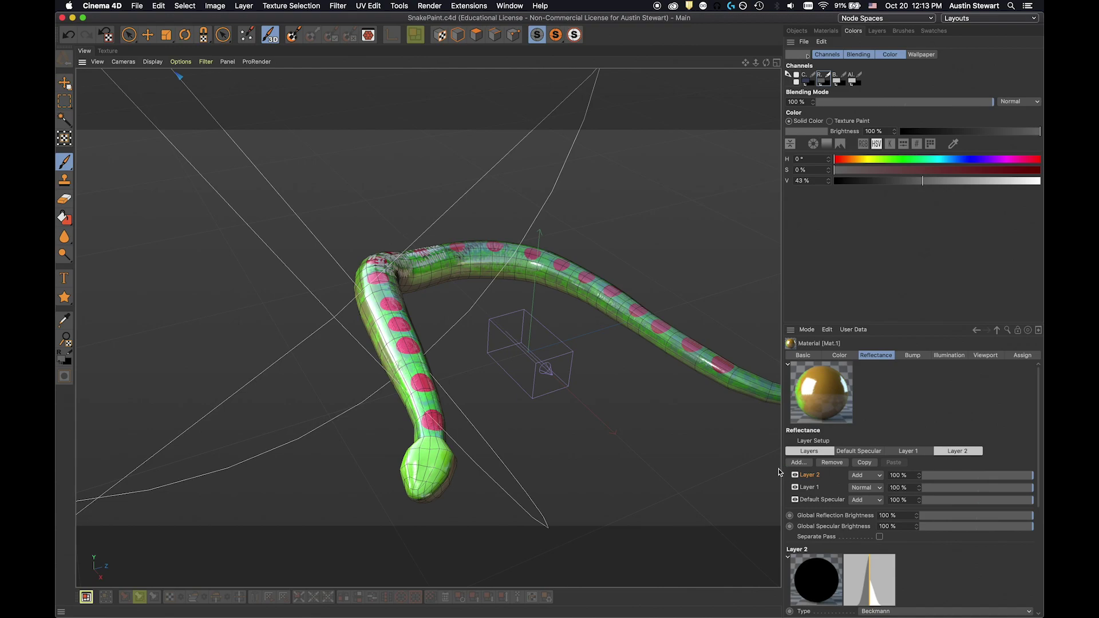
{"action": "left_click", "coordinate": [779, 472]}
Switch to Finder and open the 308TutorialRawVideos folder on the backup drive in a new window.
{"action": "key", "text": "super+Tab"}
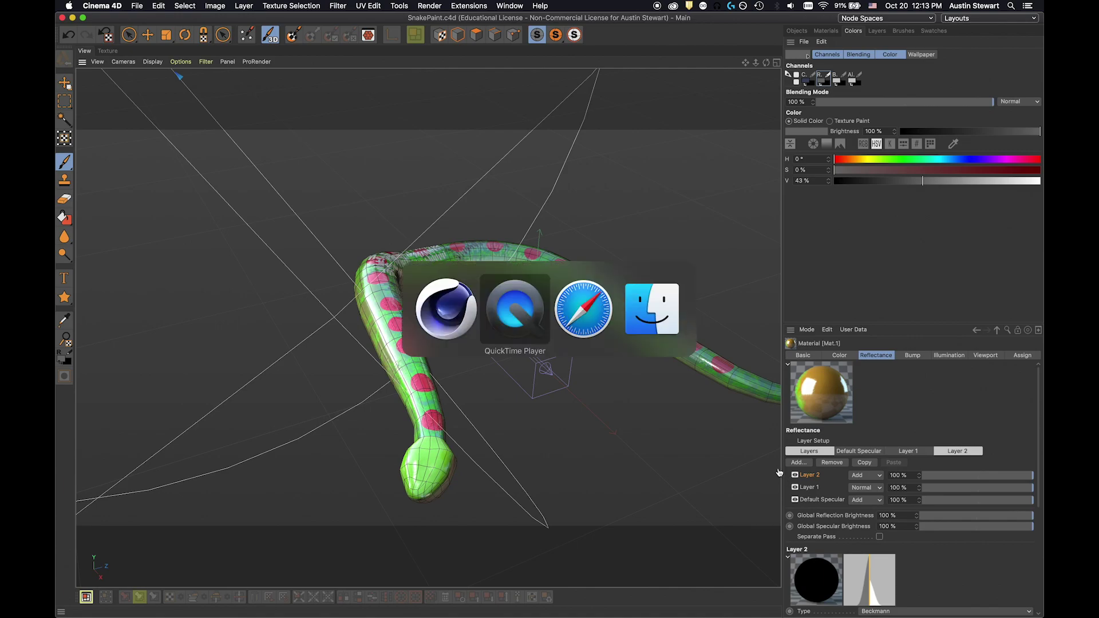
{"action": "left_click", "coordinate": [640, 314]}
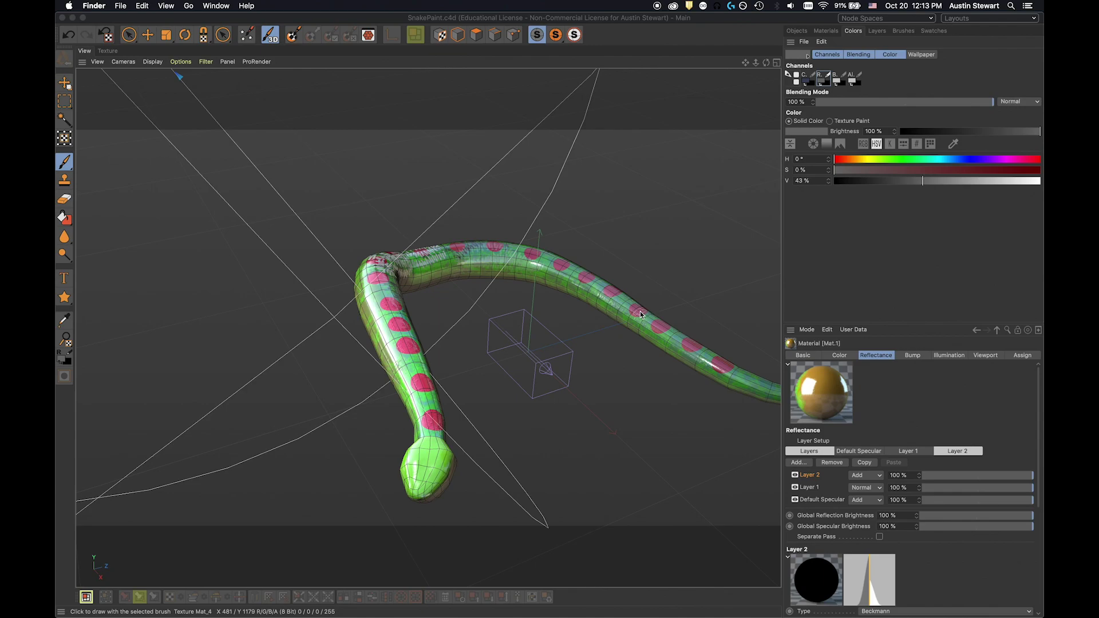
{"action": "key", "text": "super+n"}
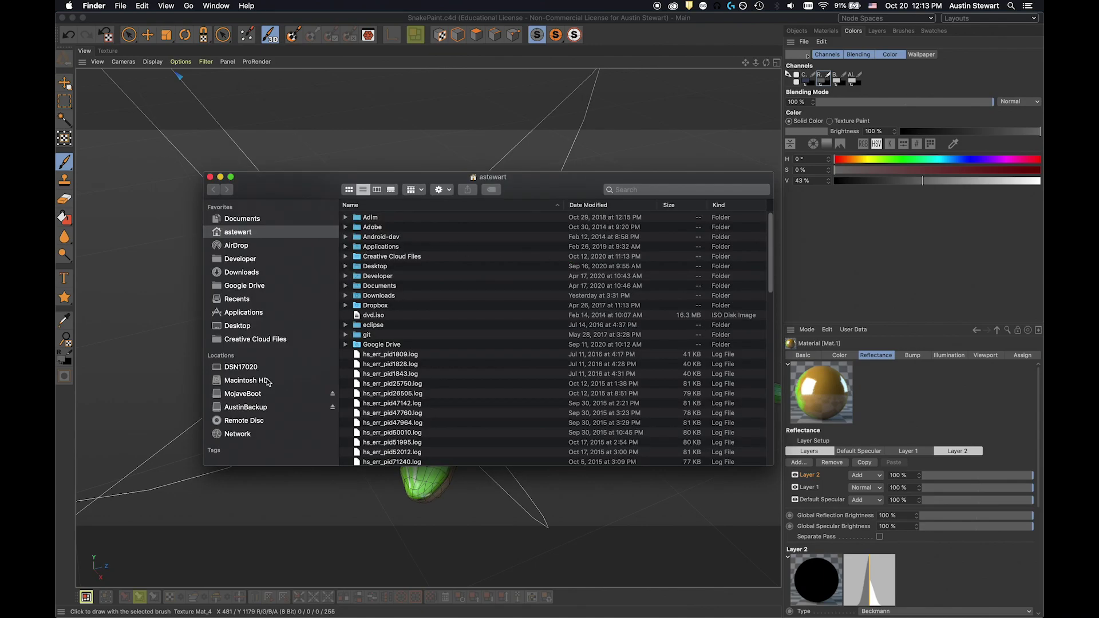
{"action": "left_click", "coordinate": [239, 409]}
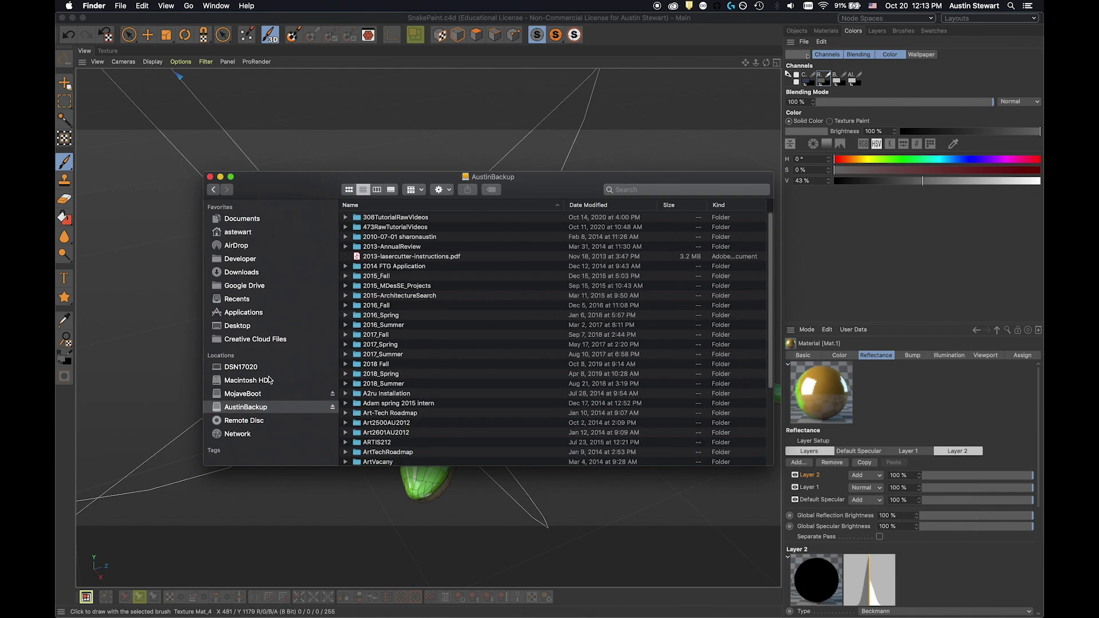
{"action": "left_click", "coordinate": [375, 220]}
{"action": "double_click", "coordinate": [375, 220]}
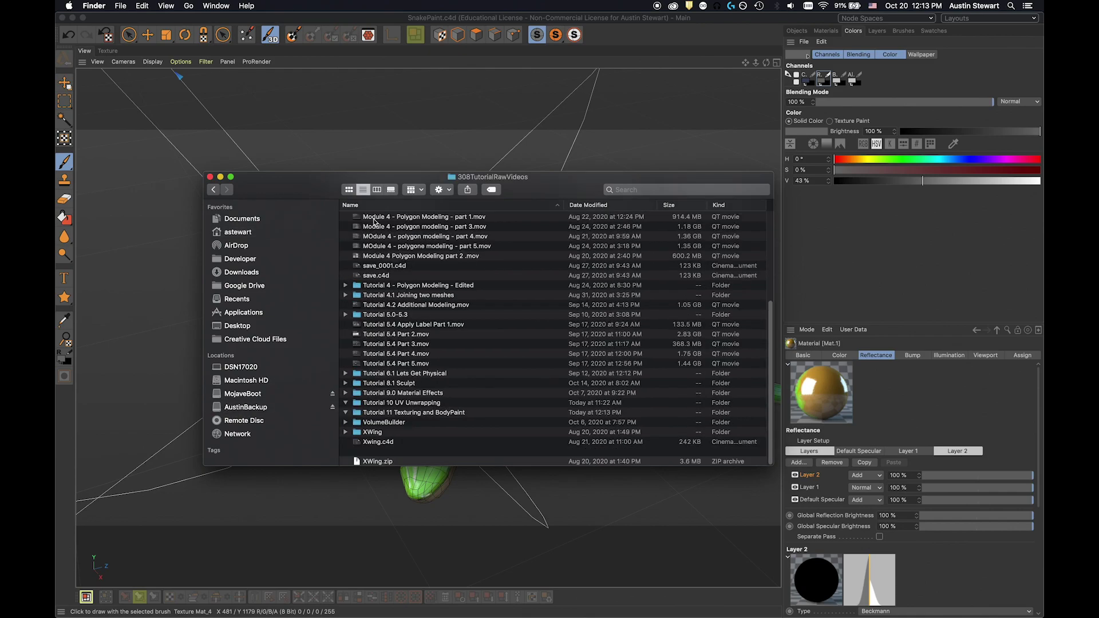
Locate the SnakePaint folder inside Tutorial 11 Texturing and BodyPaint and expand it together with its tex subfolder.
{"action": "scroll", "coordinate": [376, 223], "scroll_direction": "down", "scroll_amount": 10}
{"action": "scroll", "coordinate": [380, 410], "scroll_direction": "up", "scroll_amount": 10}
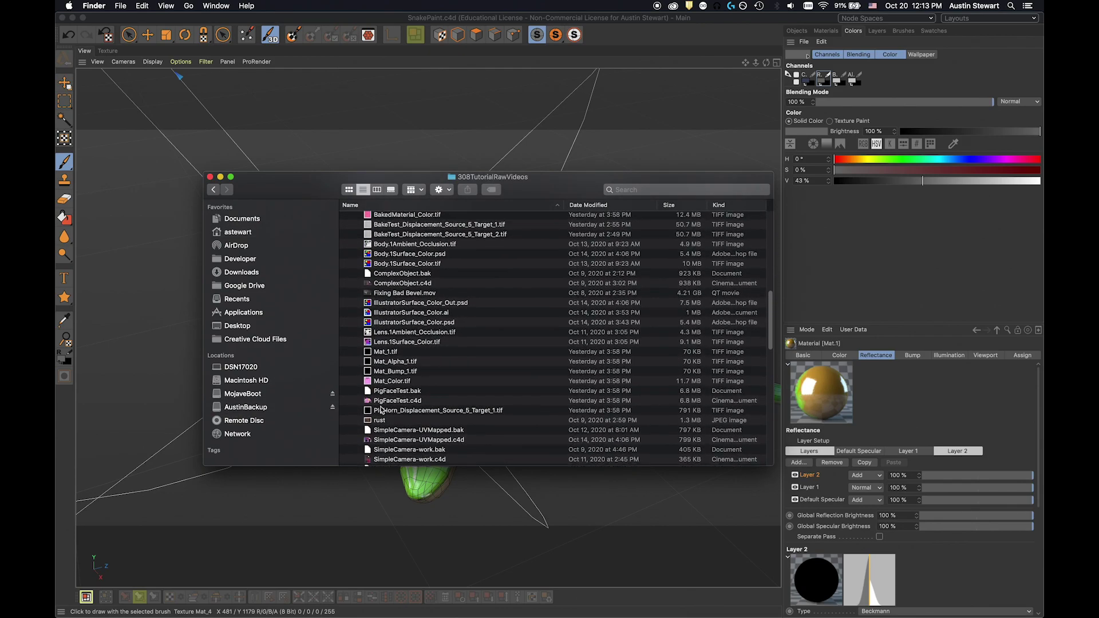
{"action": "scroll", "coordinate": [381, 409], "scroll_direction": "down", "scroll_amount": 3}
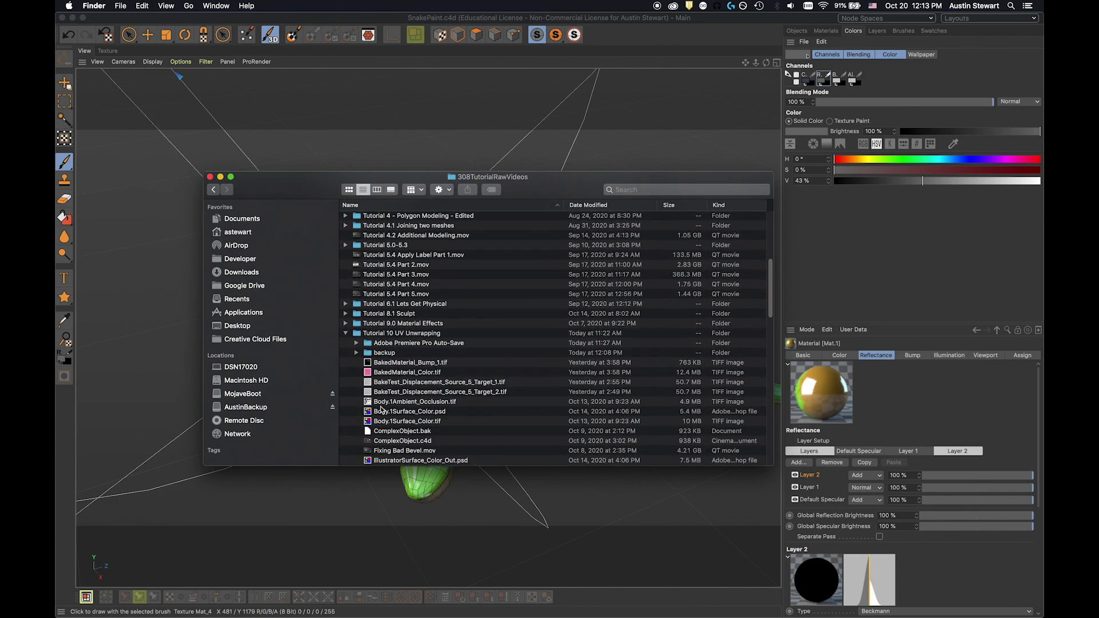
{"action": "scroll", "coordinate": [394, 405], "scroll_direction": "down", "scroll_amount": 3}
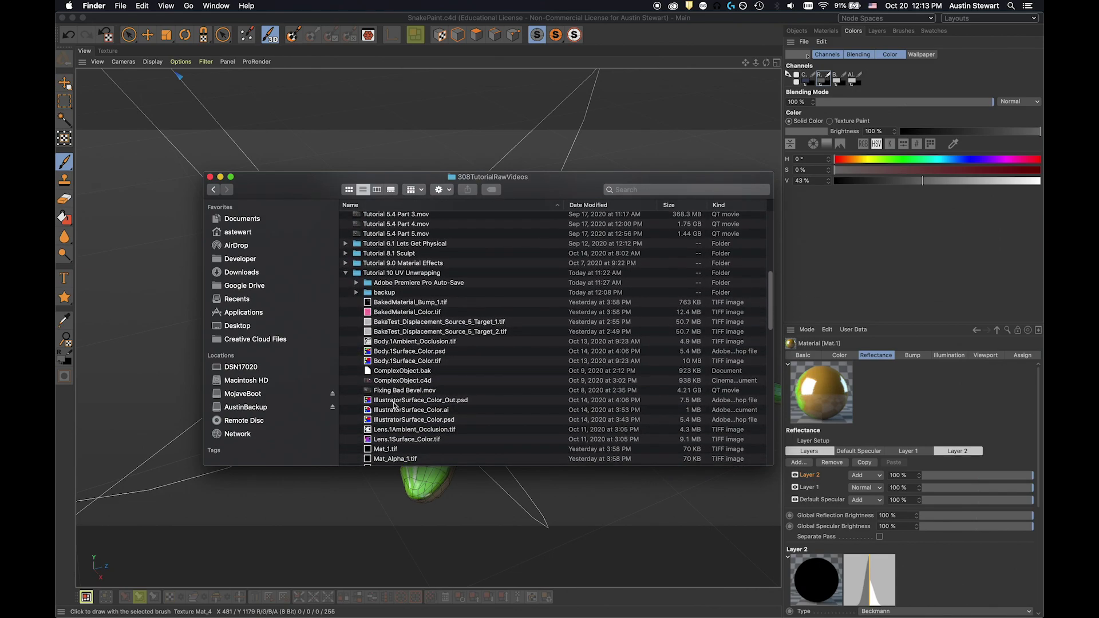
{"action": "scroll", "coordinate": [394, 405], "scroll_direction": "down", "scroll_amount": 15}
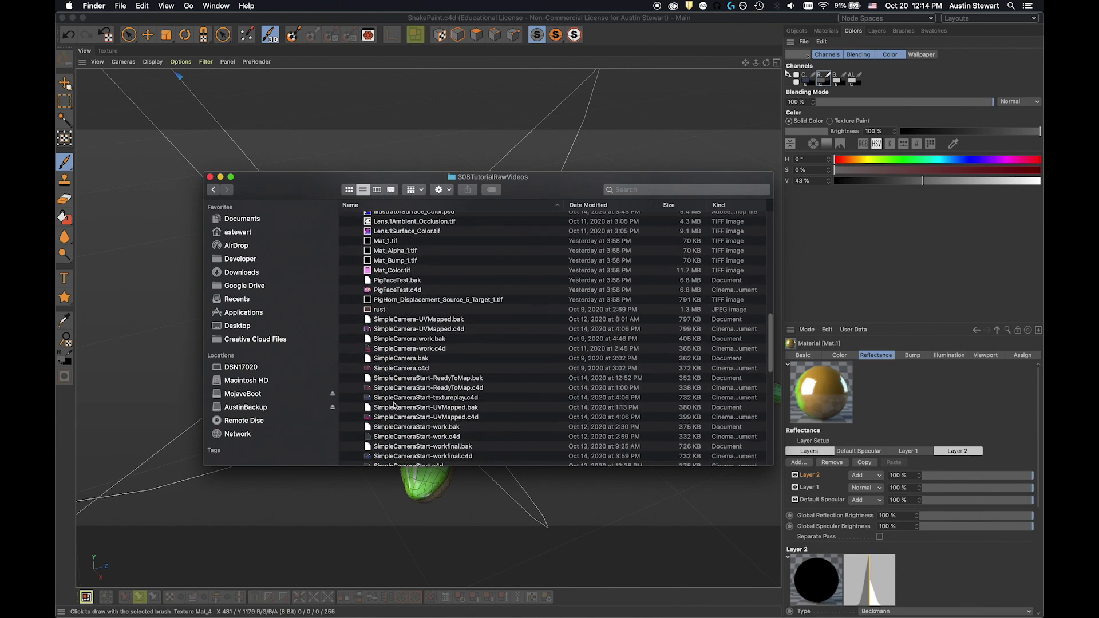
{"action": "scroll", "coordinate": [394, 407], "scroll_direction": "down", "scroll_amount": 15}
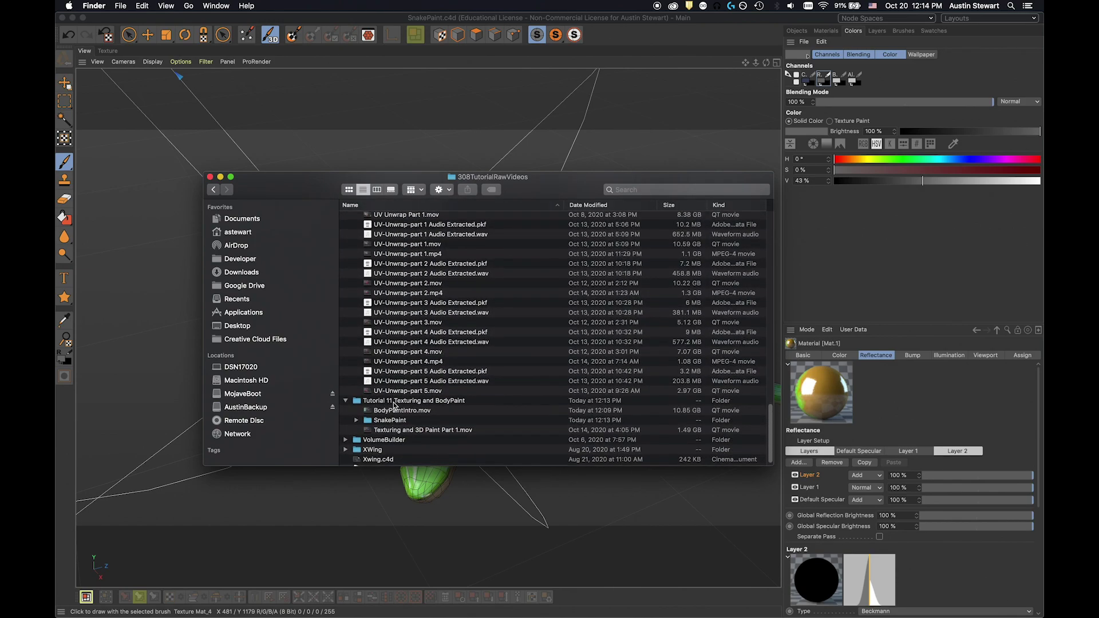
{"action": "left_click", "coordinate": [387, 413]}
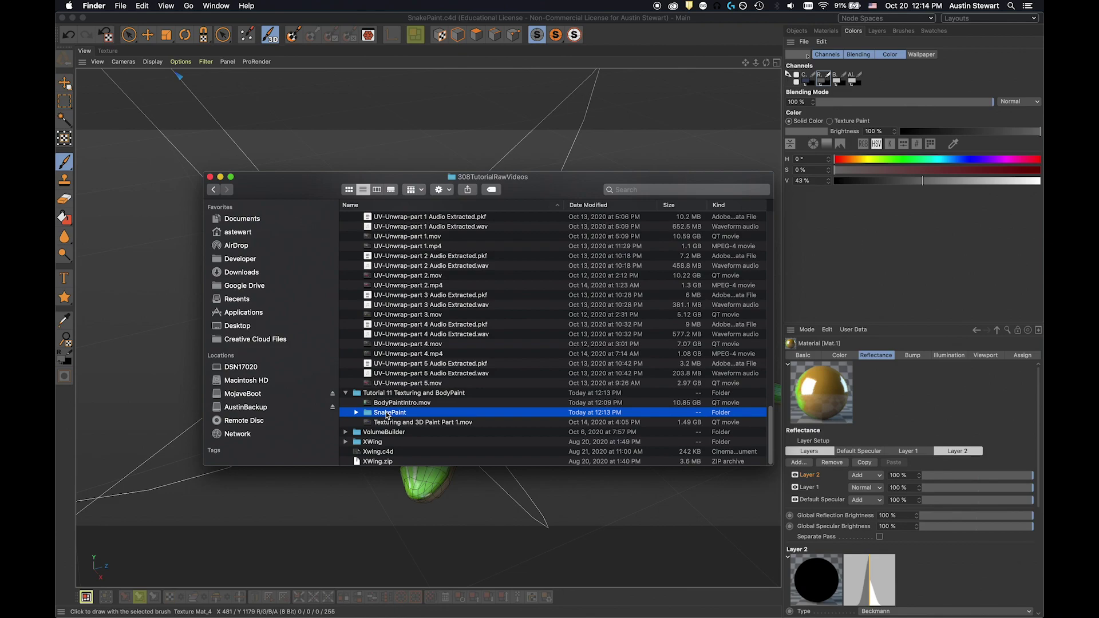
{"action": "left_click", "coordinate": [356, 412]}
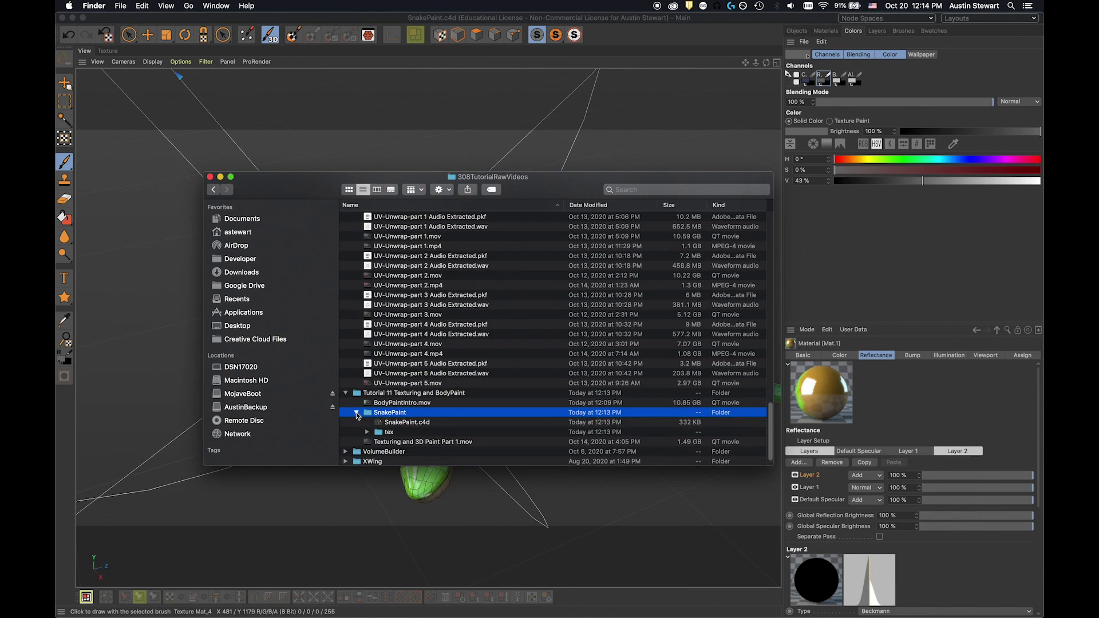
{"action": "left_click", "coordinate": [401, 422]}
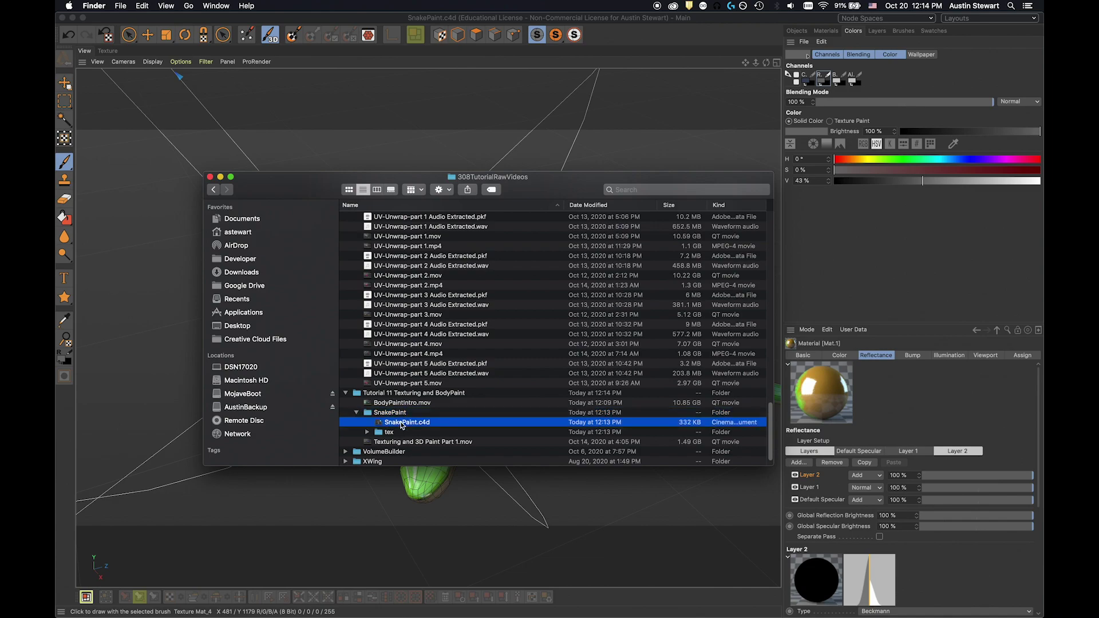
{"action": "left_click", "coordinate": [367, 432]}
{"action": "scroll", "coordinate": [409, 416], "scroll_direction": "down", "scroll_amount": 5}
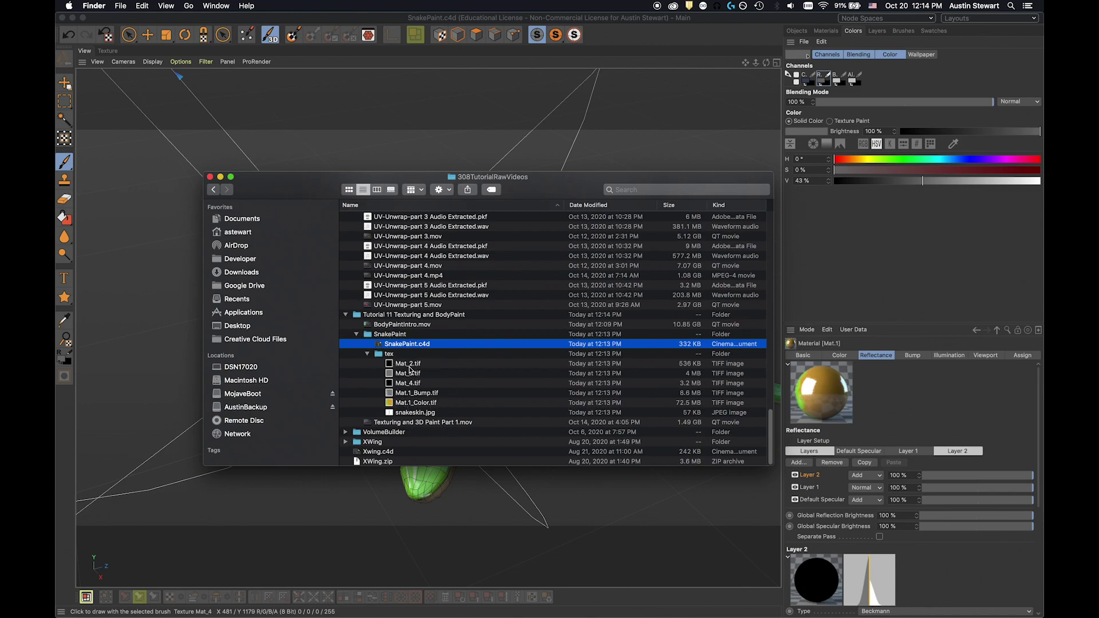
Preview the saved color and bump textures Mat.1_Color.tif and Mat.1_Bump.tif in the tex folder.
{"action": "left_click", "coordinate": [410, 403]}
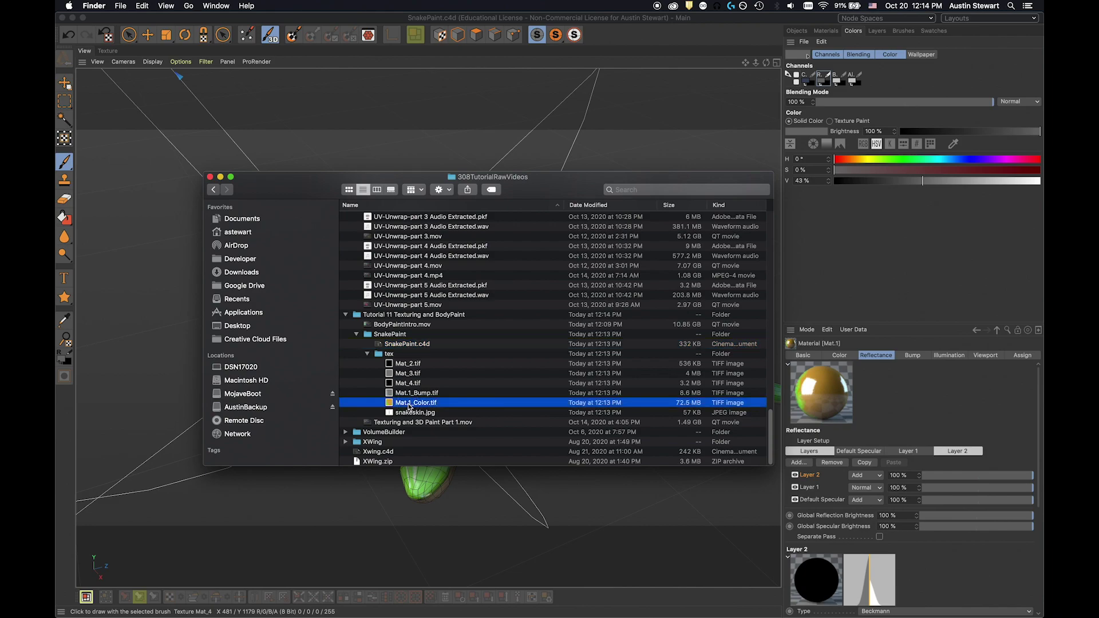
{"action": "key", "text": "space"}
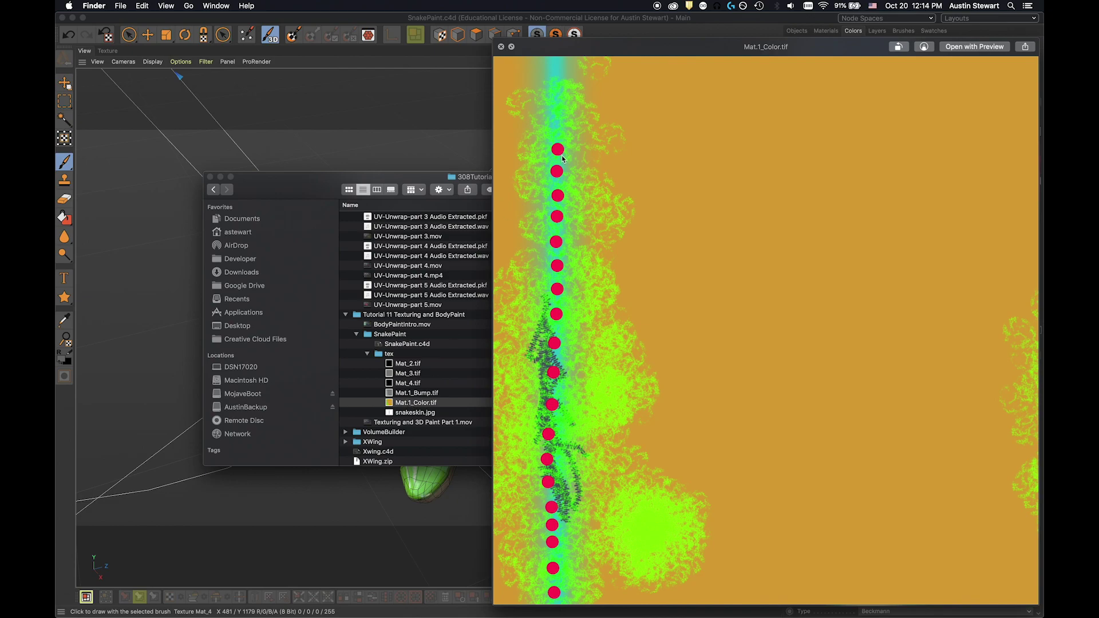
{"action": "key", "text": "space"}
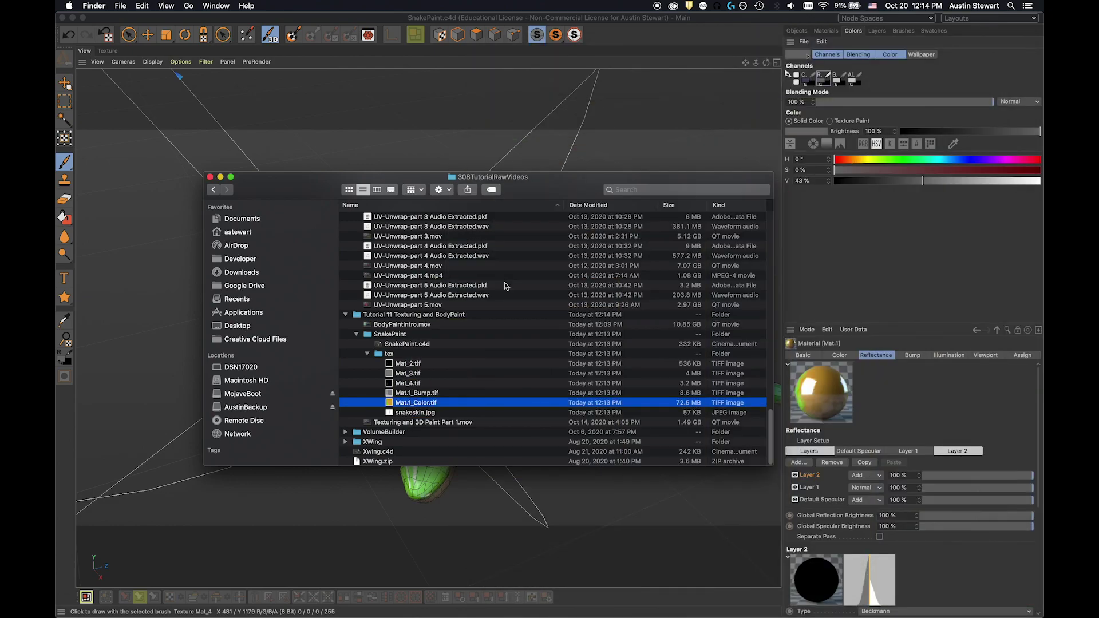
{"action": "left_click", "coordinate": [393, 394]}
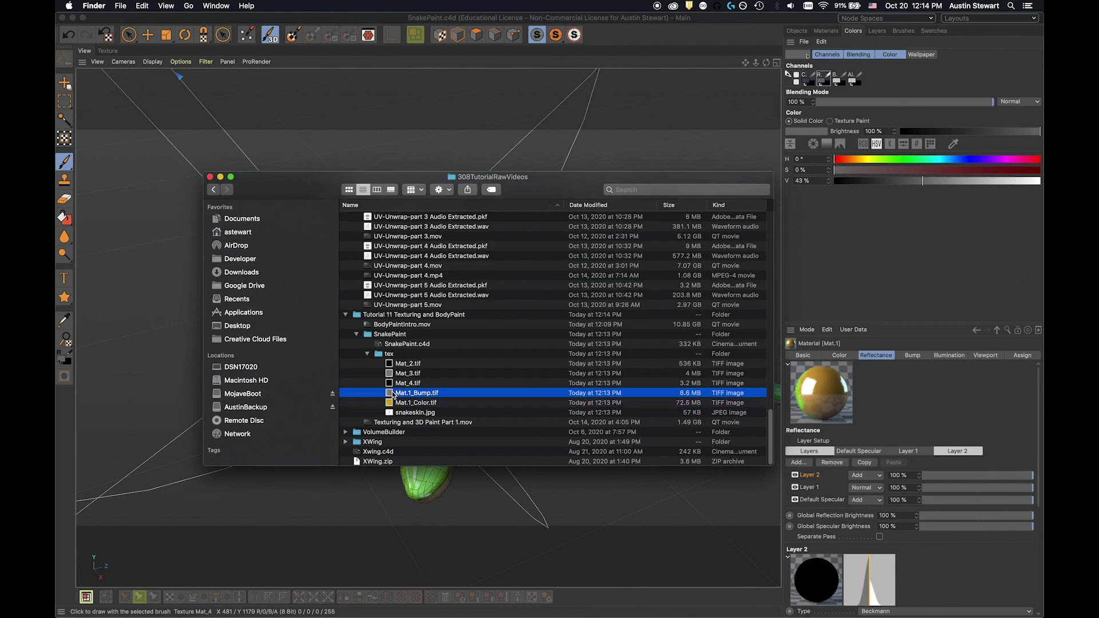
{"action": "key", "text": "space"}
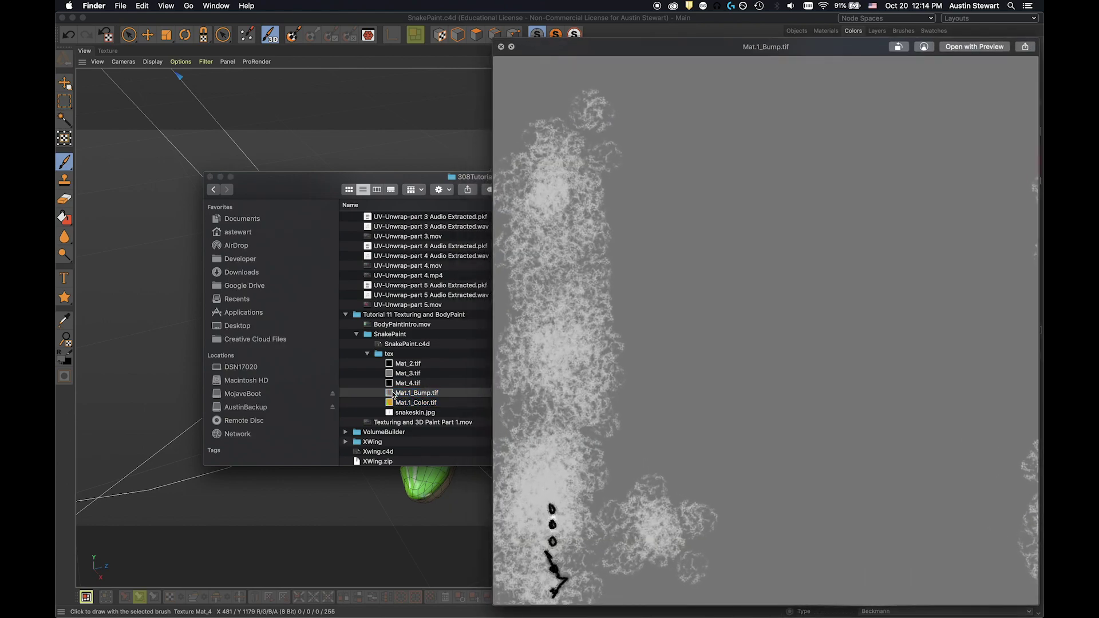
{"action": "key", "text": "space"}
Preview the remaining painted textures Mat_4.tif, Mat_3.tif and Mat_2.tif one after another.
{"action": "left_click", "coordinate": [392, 383]}
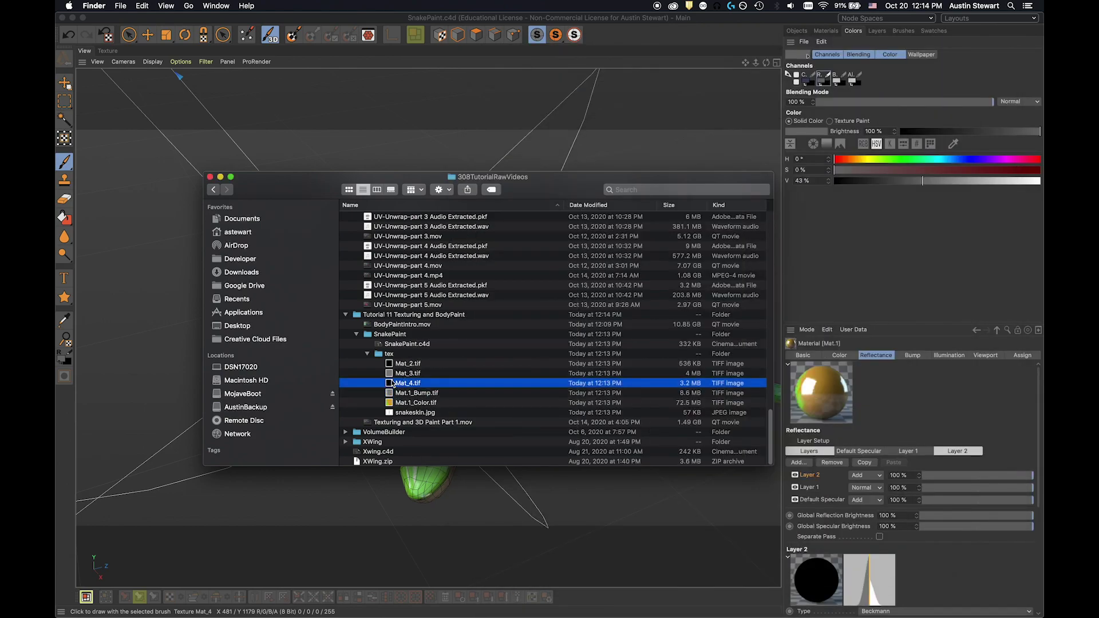
{"action": "key", "text": "space"}
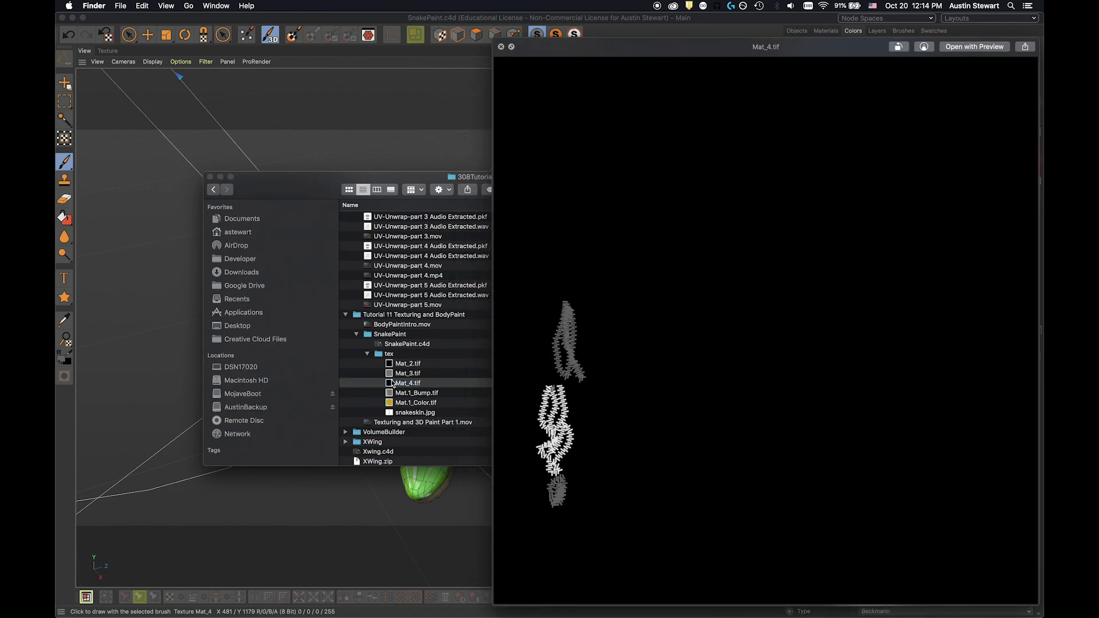
{"action": "key", "text": "space"}
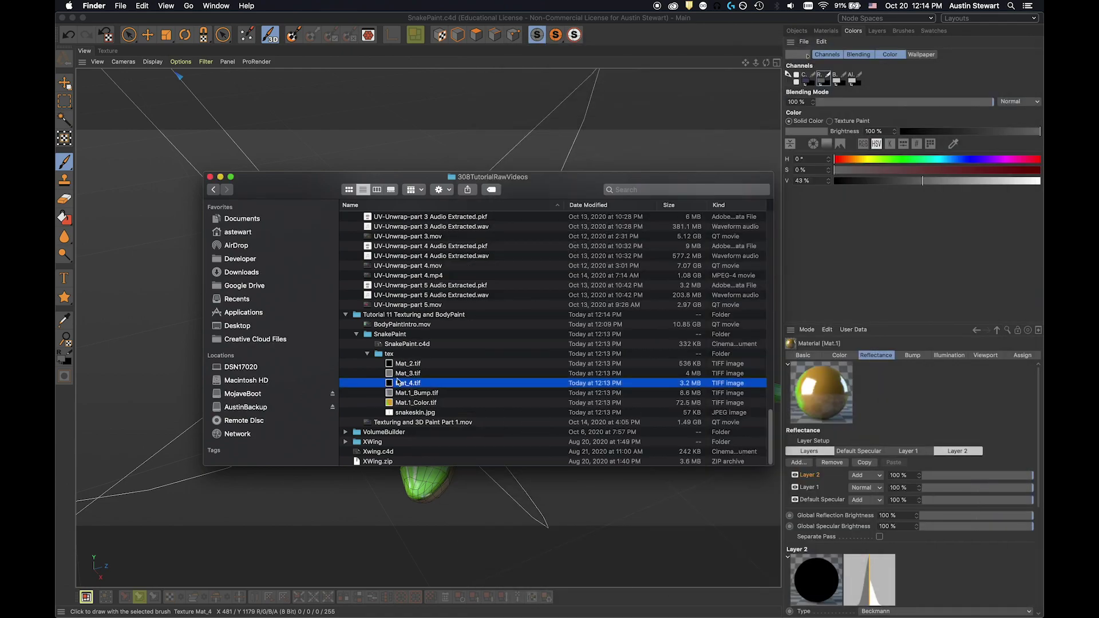
{"action": "left_click", "coordinate": [400, 373]}
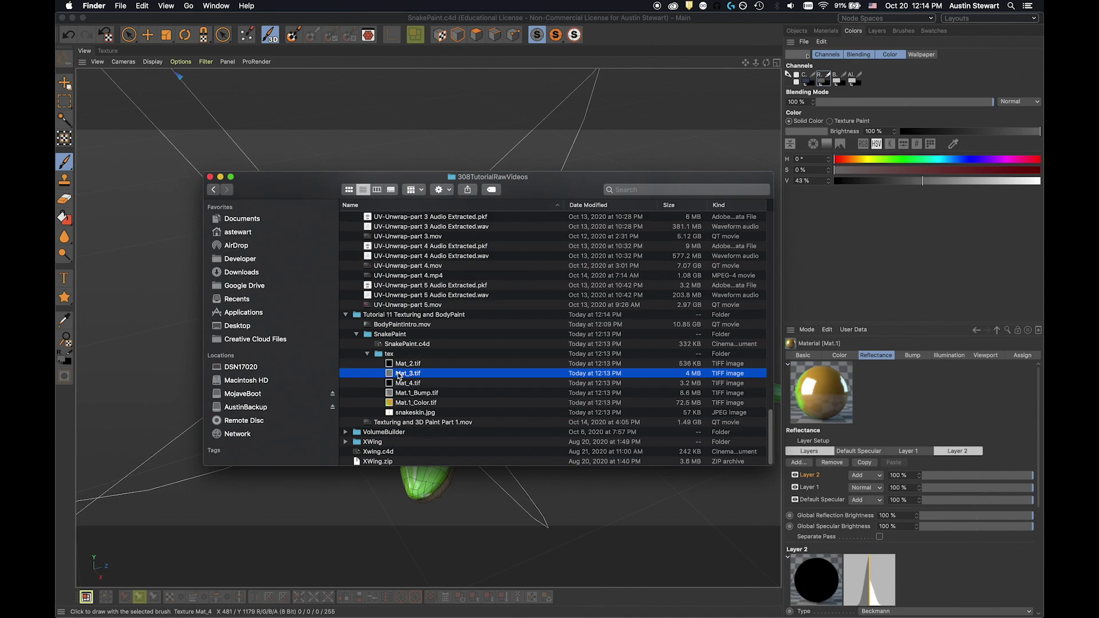
{"action": "key", "text": "space"}
{"action": "key", "text": "space"}
{"action": "left_click", "coordinate": [399, 363]}
{"action": "key", "text": "space"}
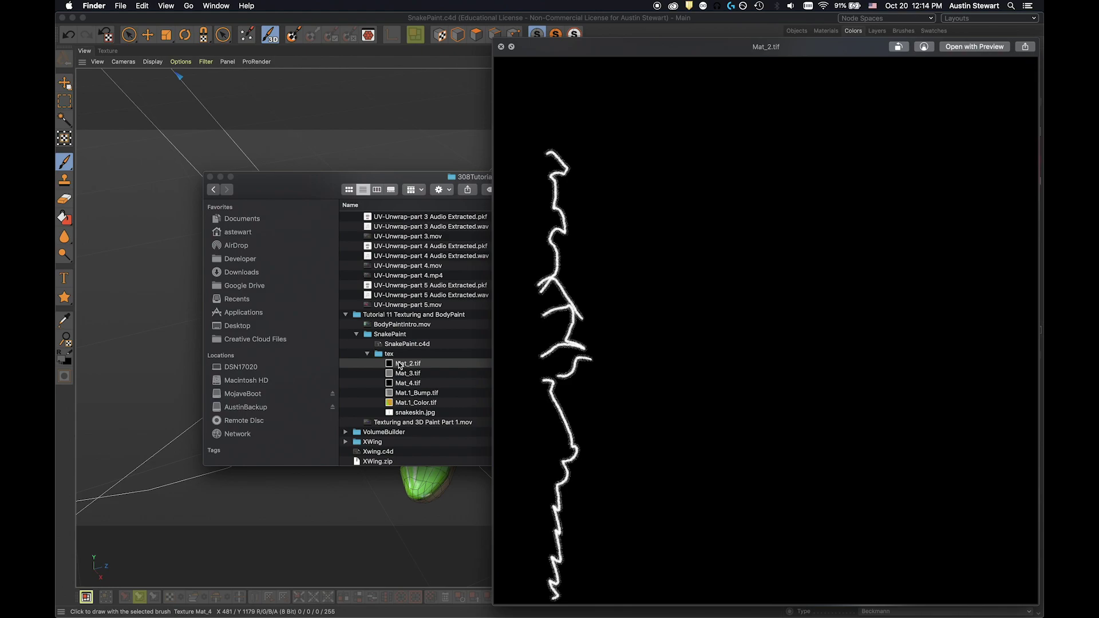
{"action": "key", "text": "space"}
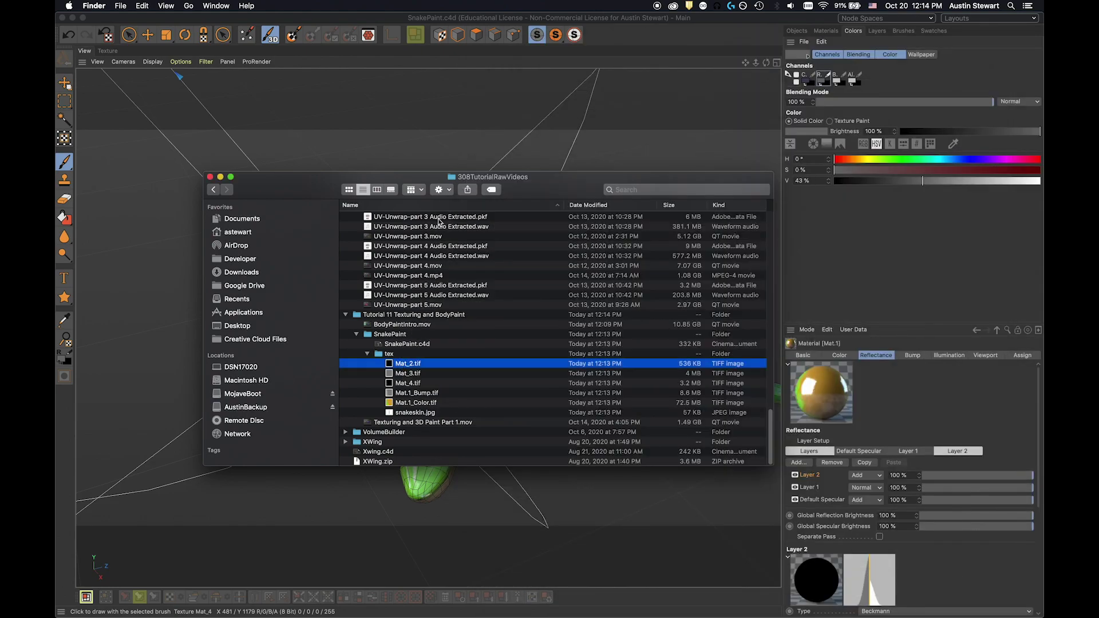
Collapse the tex and SnakePaint folders and move the Finder window up to uncover more of the snake.
{"action": "left_click_drag", "start_coordinate": [522, 189], "coordinate": [492, 112]}
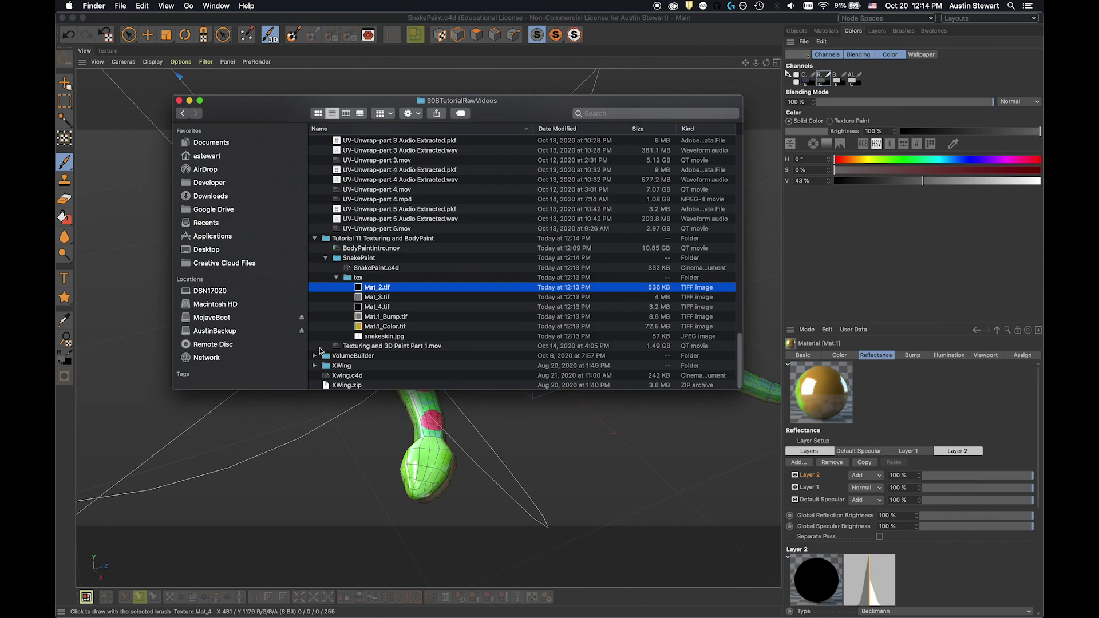
{"action": "left_click", "coordinate": [337, 278]}
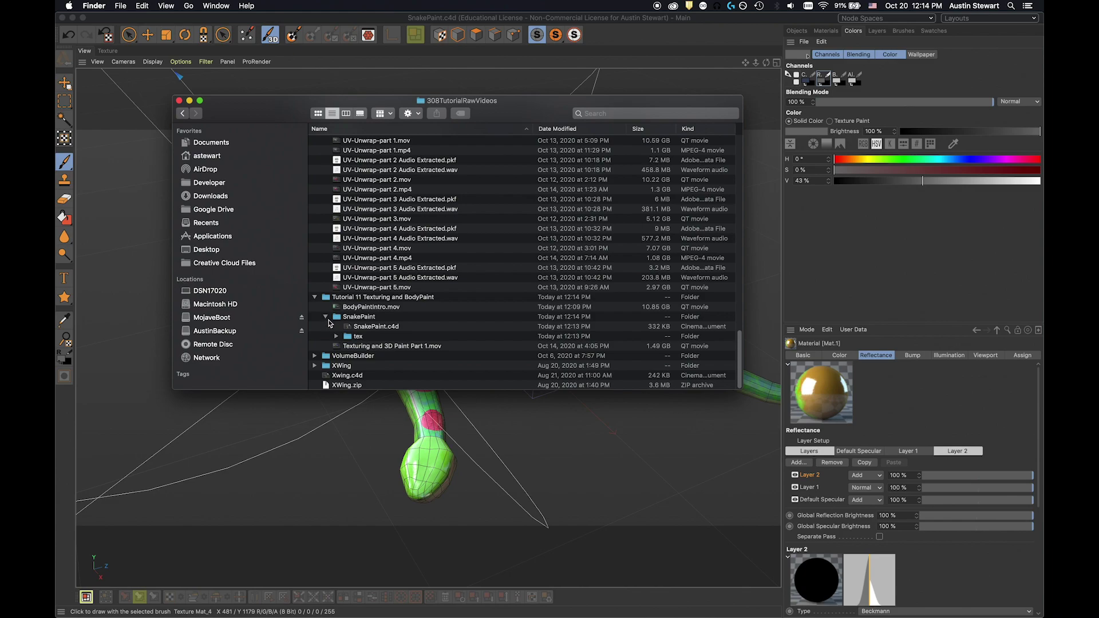
{"action": "left_click", "coordinate": [366, 329]}
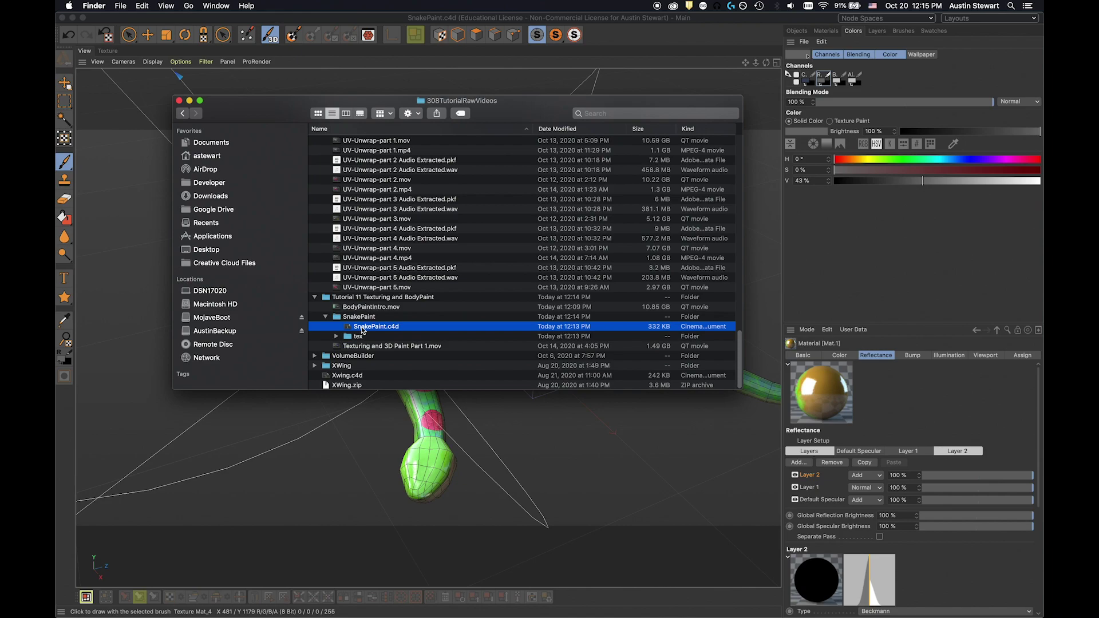
{"action": "left_click", "coordinate": [325, 317]}
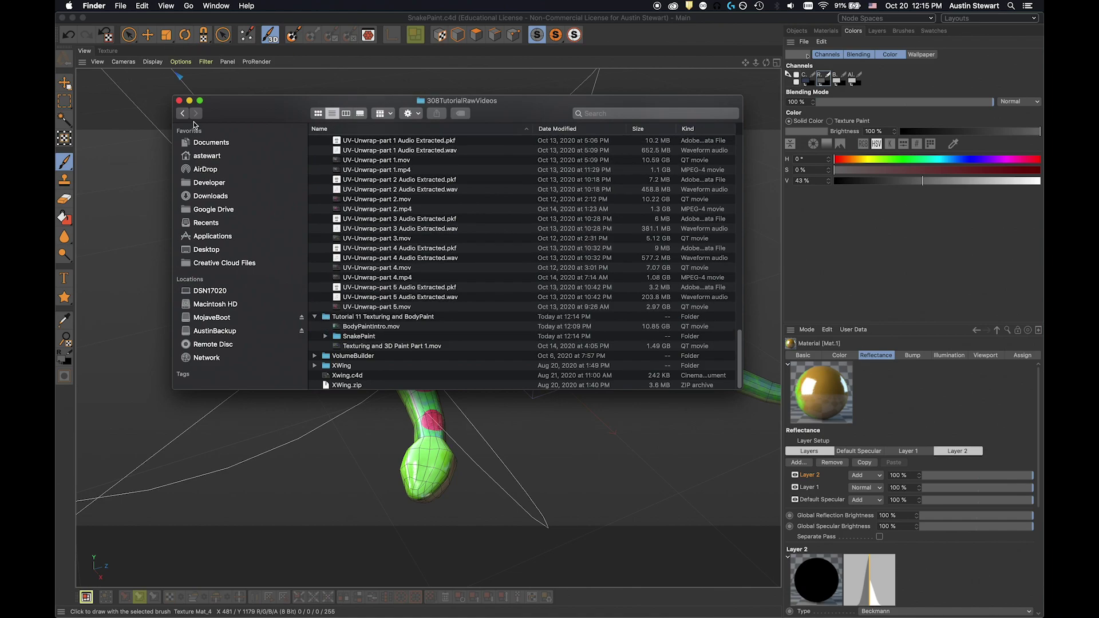
{"action": "left_click", "coordinate": [277, 119]}
{"action": "left_click_drag", "start_coordinate": [278, 118], "coordinate": [280, 90]}
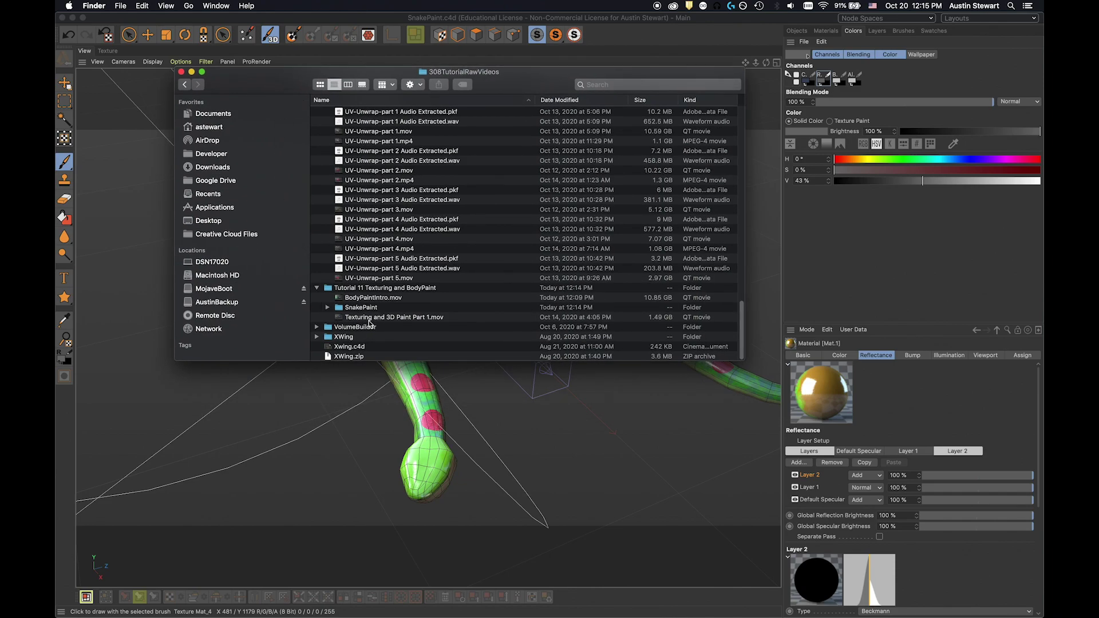